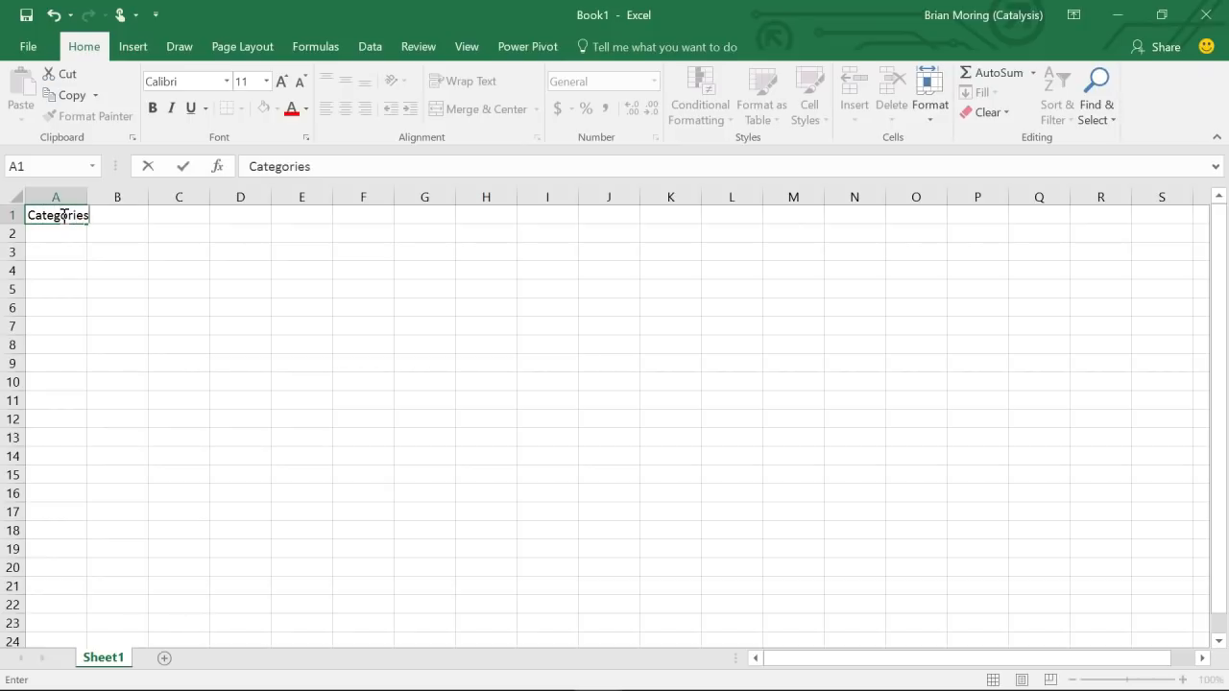
- Commit the Categories heading in A1 and return to cell B1
{"action": "key", "text": "Tab"}
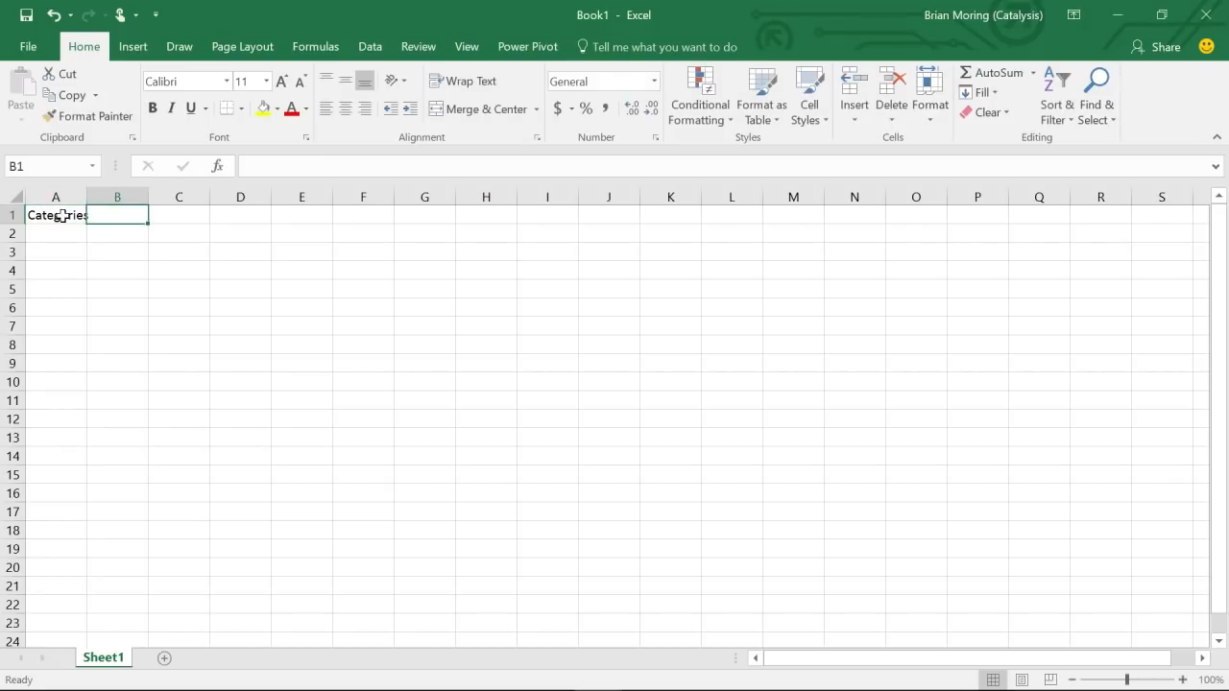
{"action": "key", "text": "Tab"}
{"action": "key", "text": "Left"}
{"action": "key", "text": "Left"}
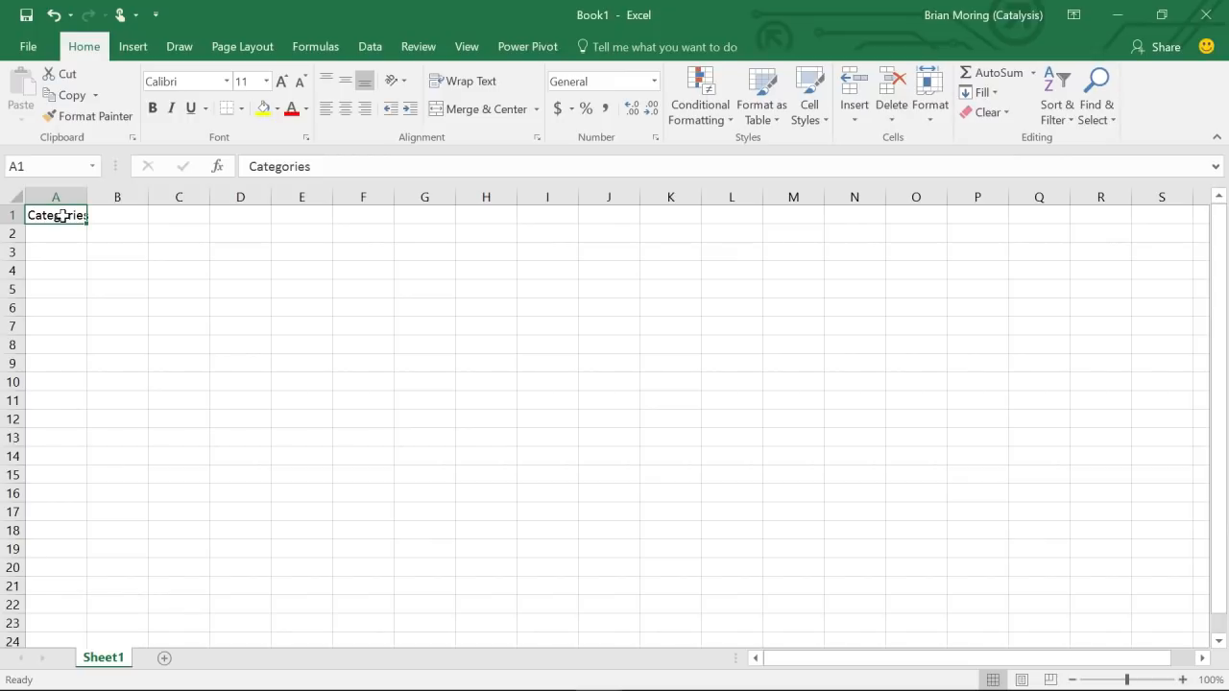
{"action": "key", "text": "Down"}
{"action": "key", "text": "Up"}
{"action": "key", "text": "Right"}
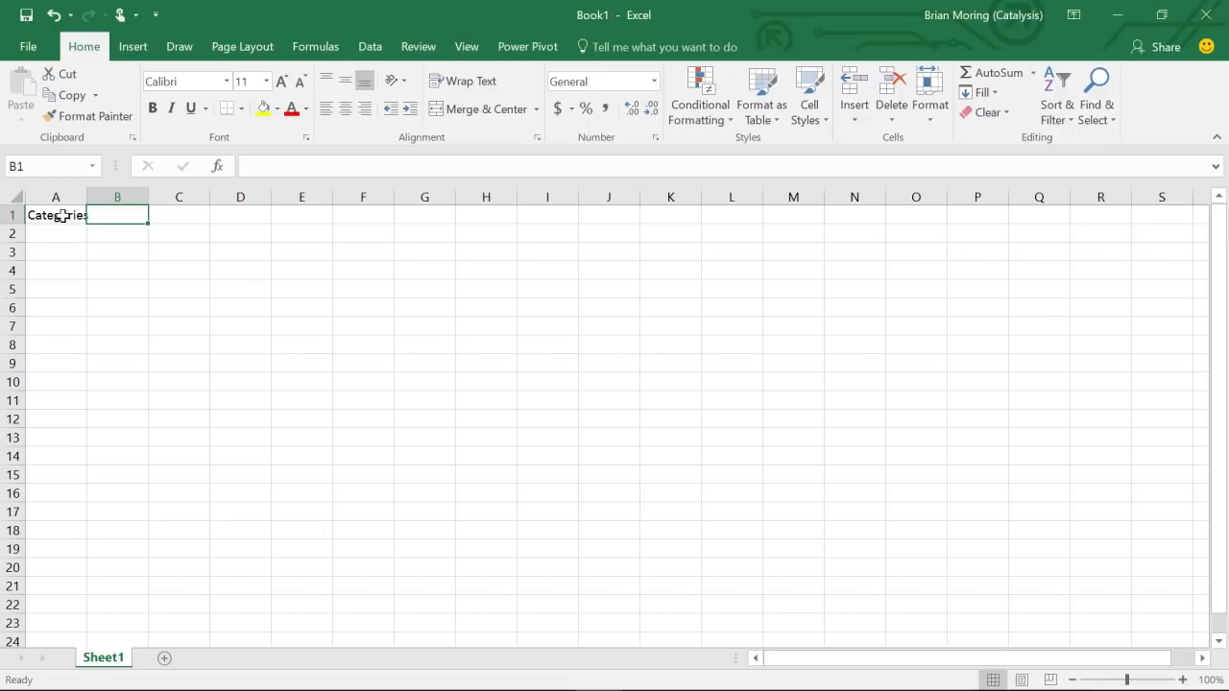
- Enter Title in B1 and January in C1, fixing a caps-lock typo
{"action": "type", "text": "tITLE"}
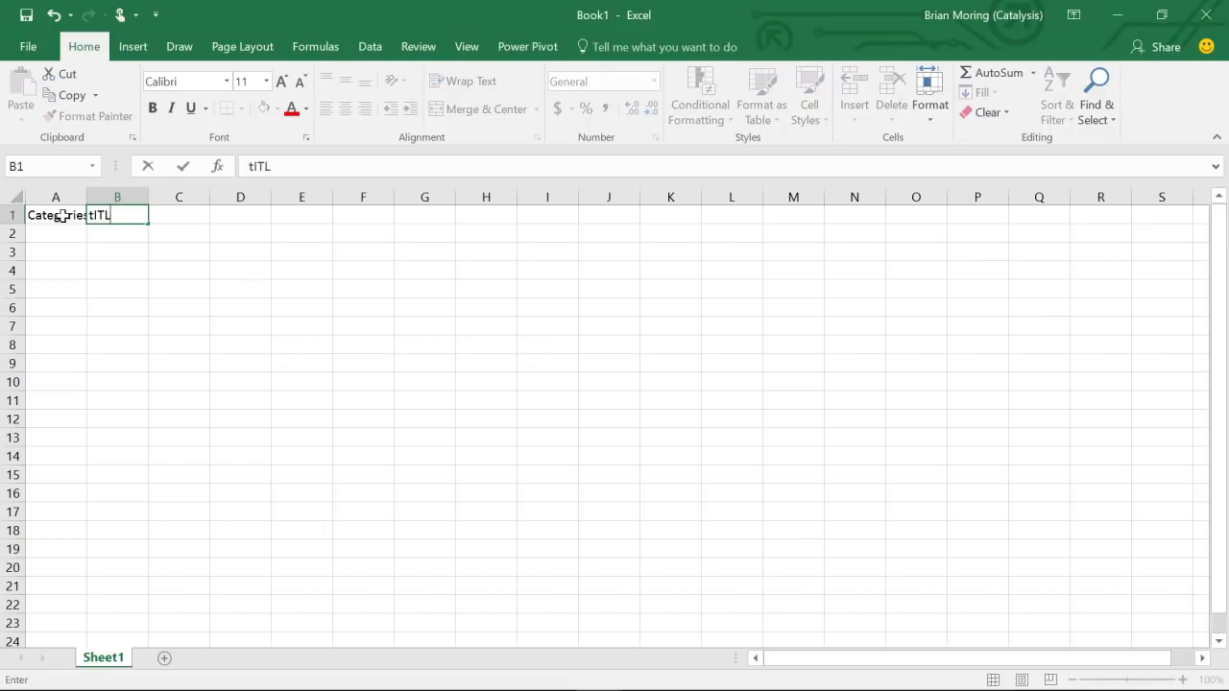
{"action": "key", "text": "BackSpace"}
{"action": "key", "text": "BackSpace"}
{"action": "key", "text": "BackSpace"}
{"action": "key", "text": "BackSpace"}
{"action": "key", "text": "BackSpace"}
{"action": "type", "text": "Title"}
{"action": "key", "text": "Tab"}
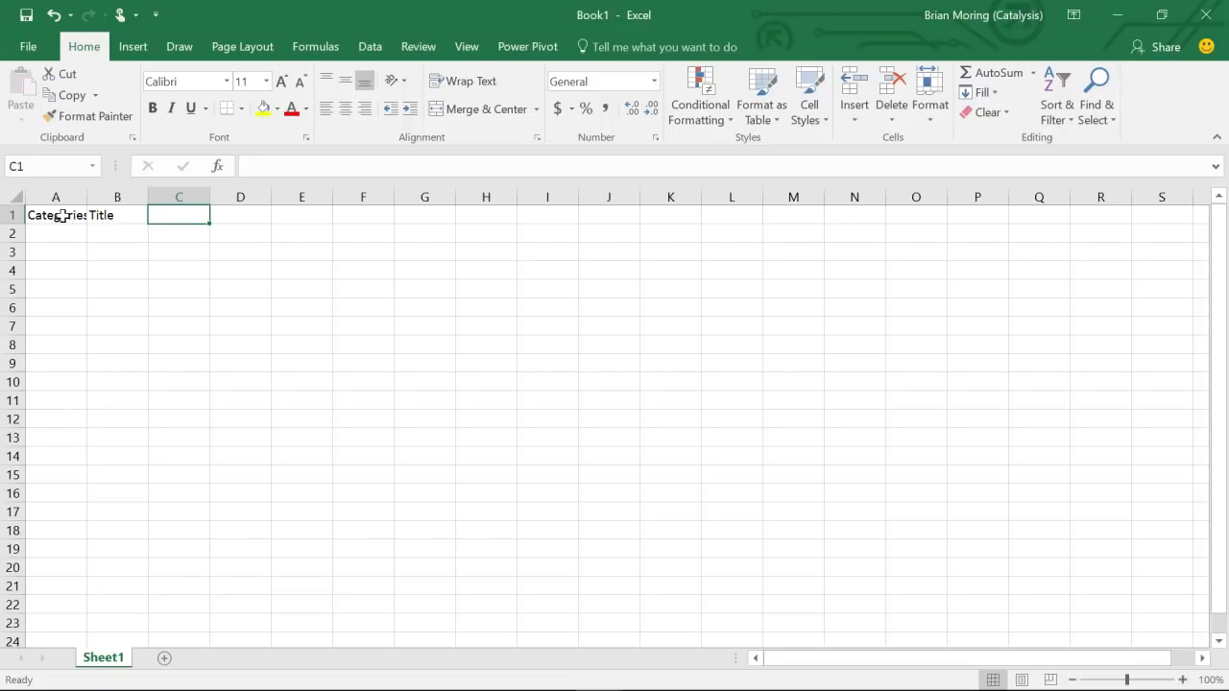
{"action": "type", "text": "Jan"}
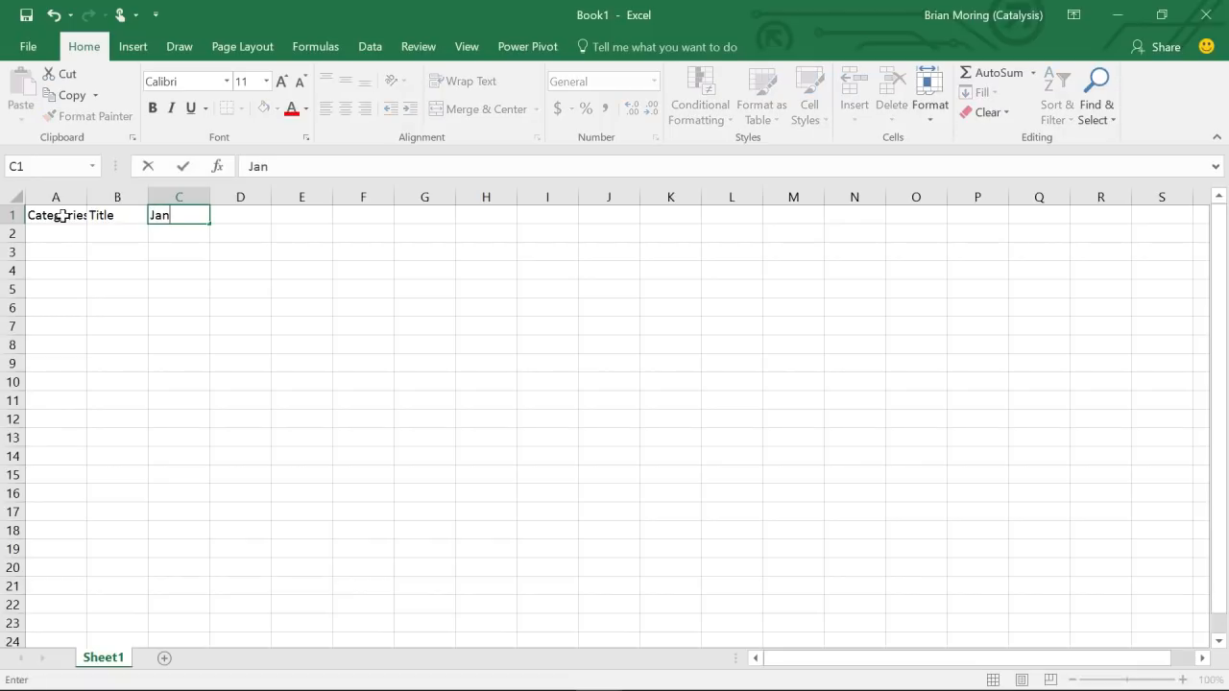
{"action": "type", "text": "uary"}
{"action": "key", "text": "Tab"}
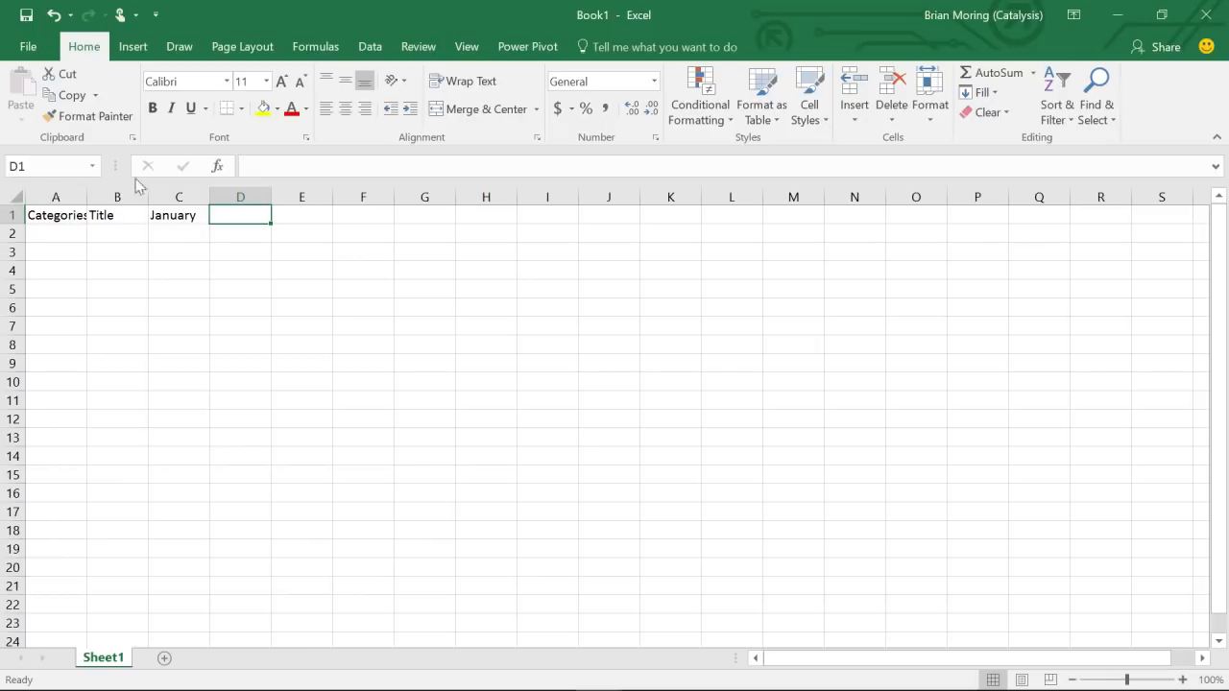
{"action": "left_click", "coordinate": [179, 219]}
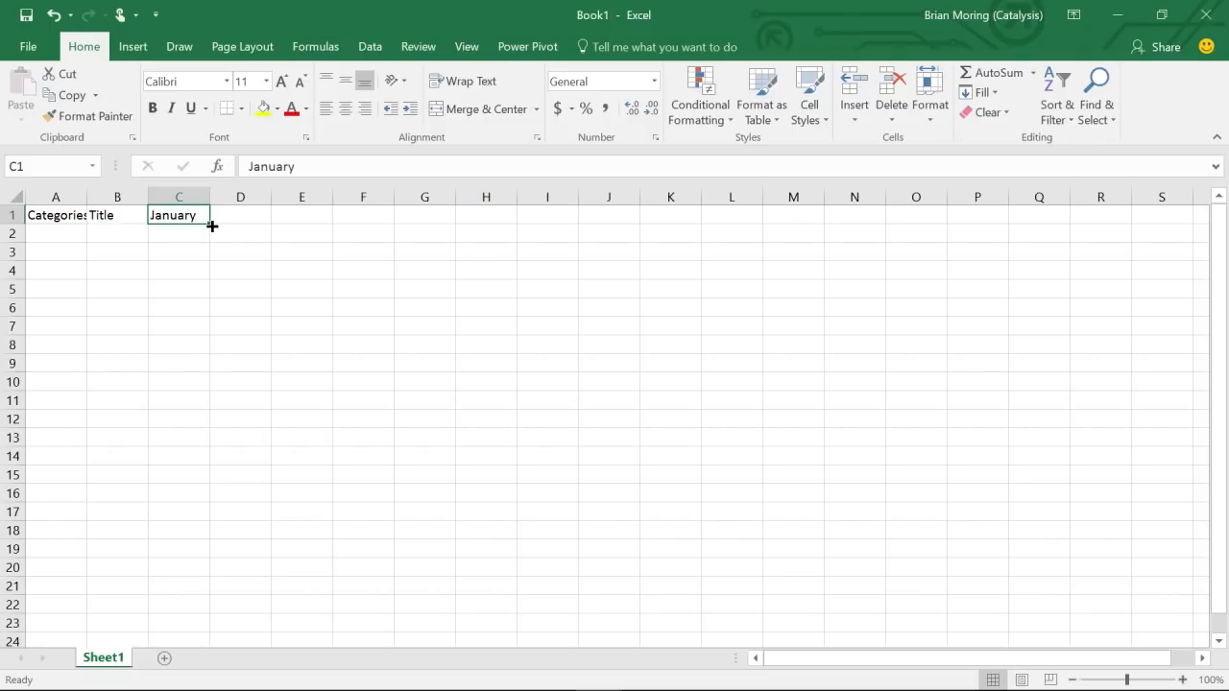
- Fill February through December across C1:N1 and autofit column A to Categories
{"action": "left_click_drag", "start_coordinate": [213, 226], "coordinate": [778, 219]}
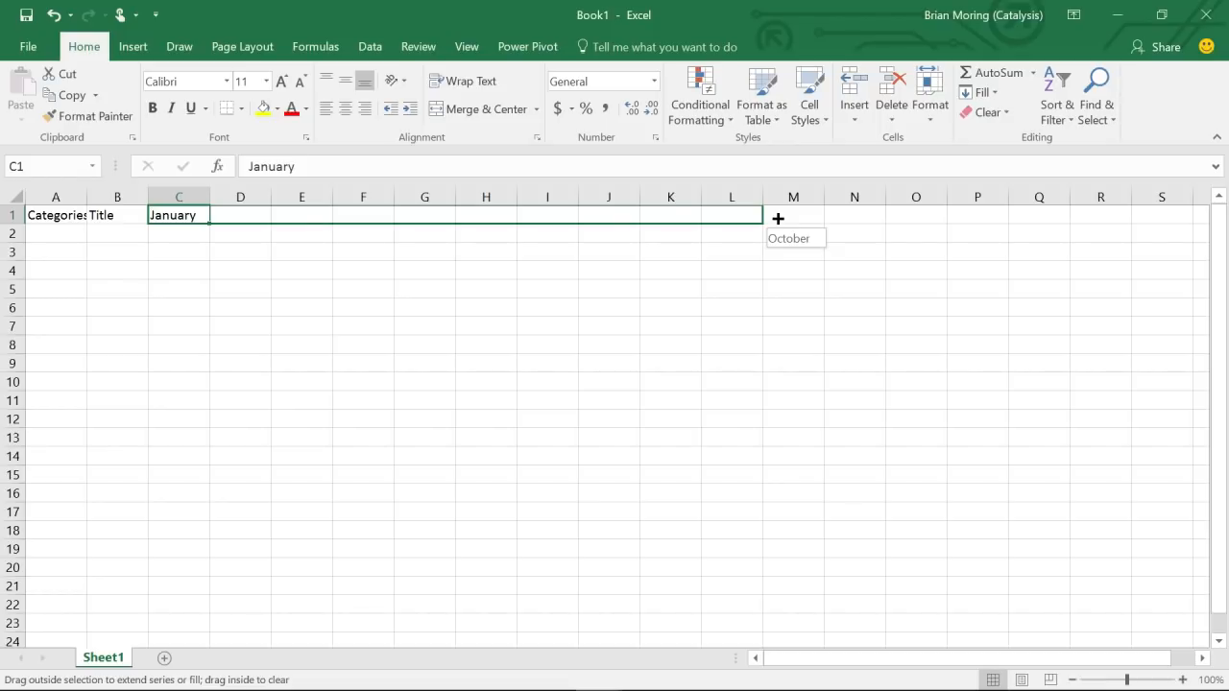
{"action": "left_click_drag", "start_coordinate": [778, 219], "coordinate": [872, 216]}
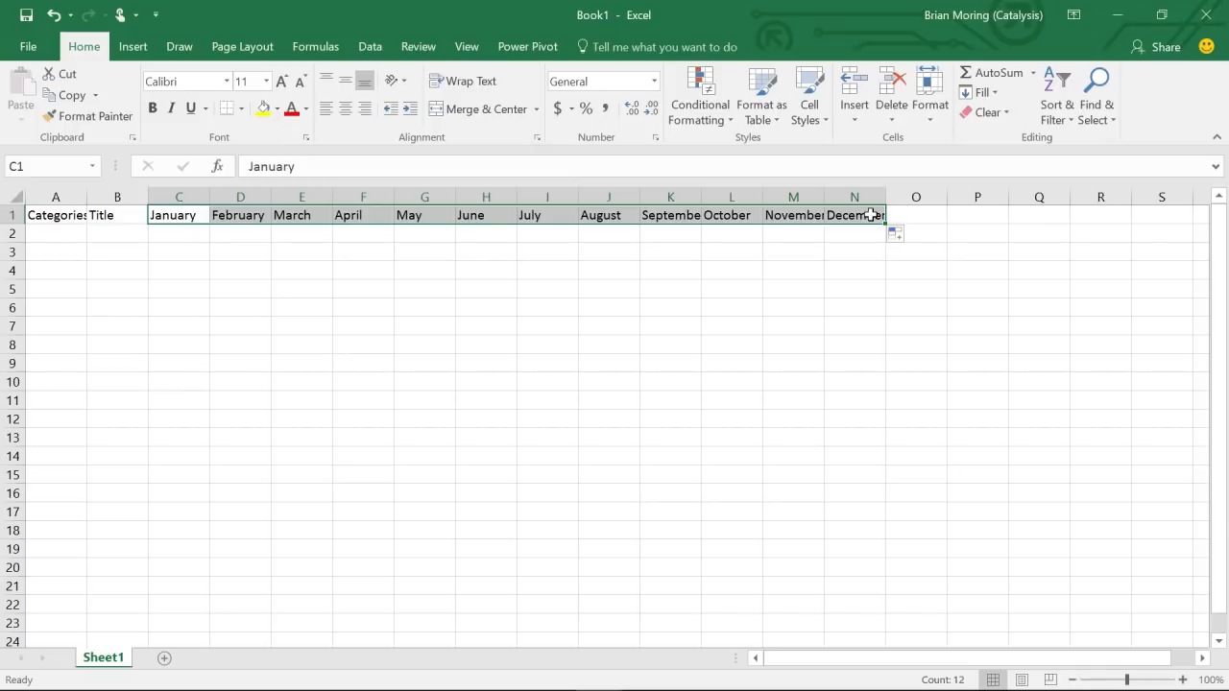
{"action": "double_click", "coordinate": [86, 196]}
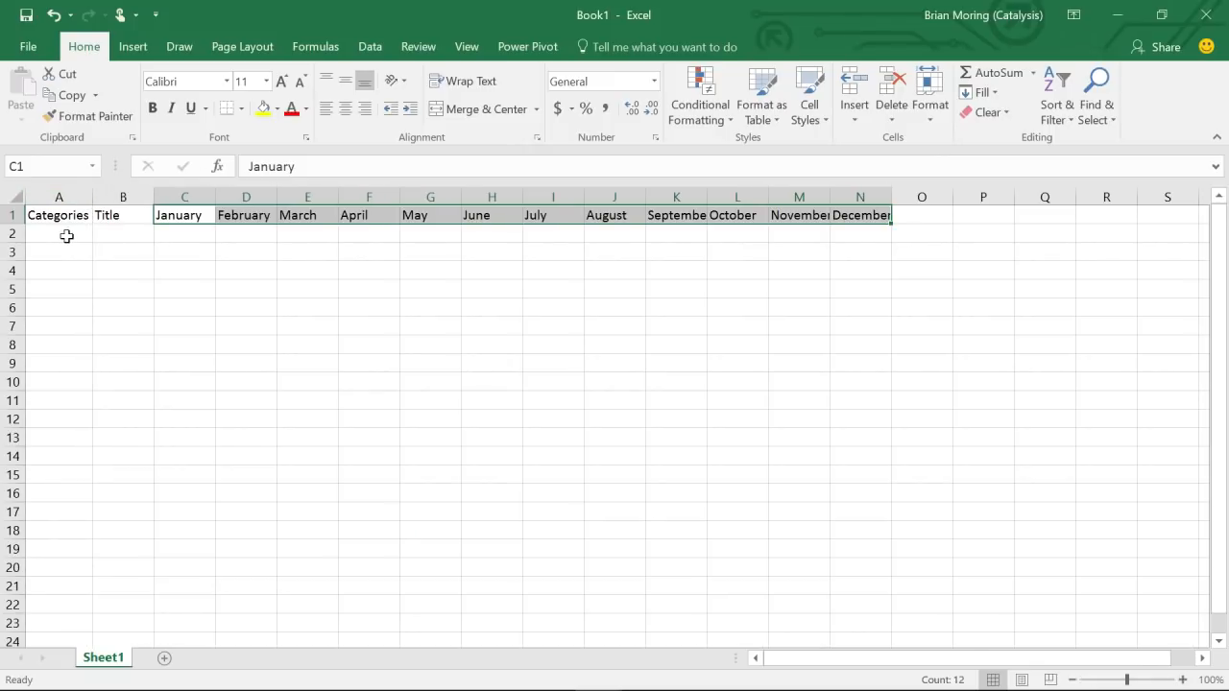
- Enter Car, Home and Utilities in A2:A4
{"action": "left_click", "coordinate": [66, 236]}
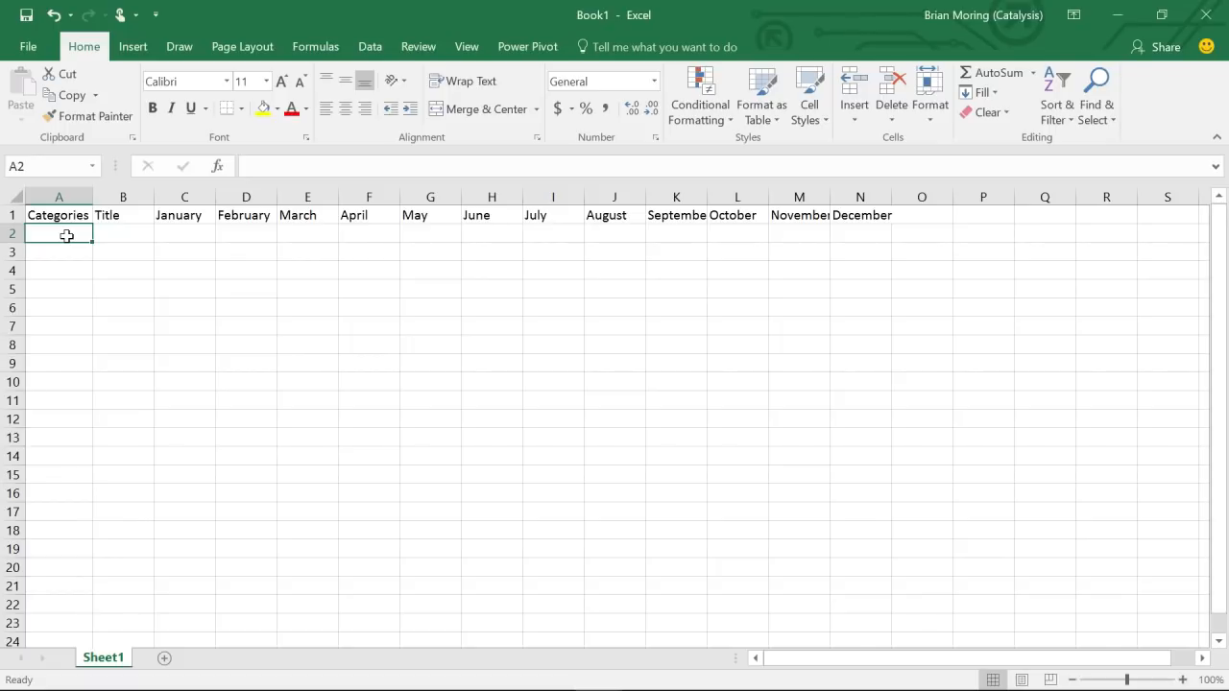
{"action": "type", "text": "Car"}
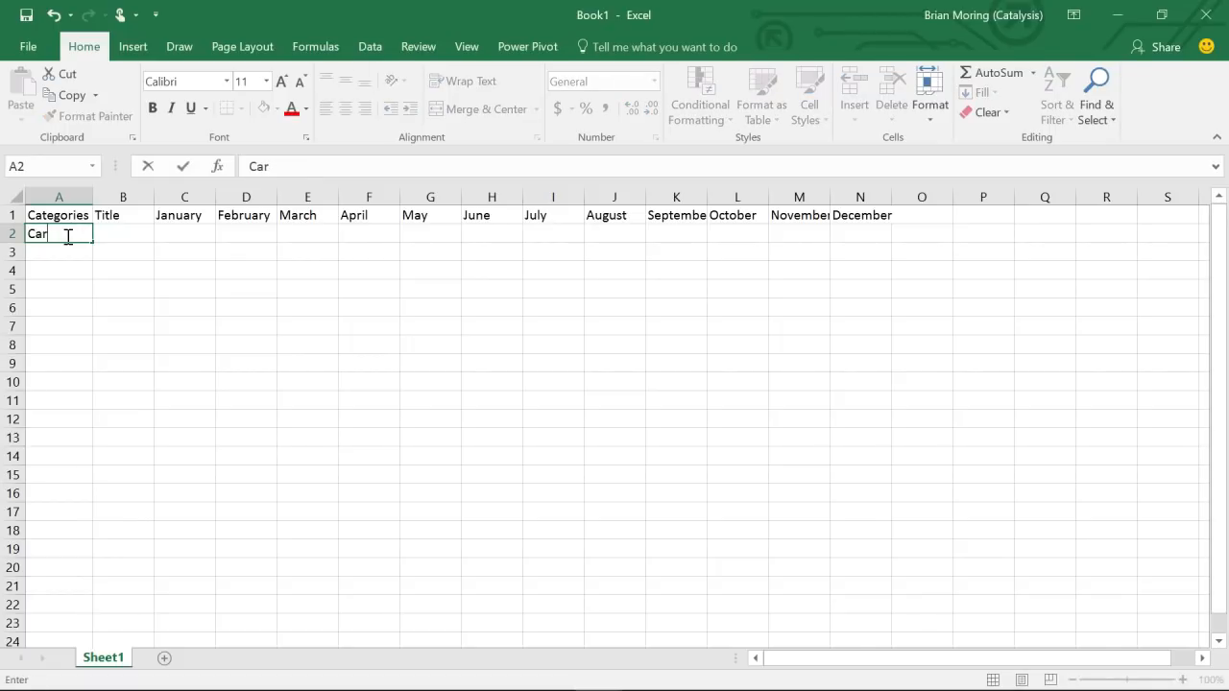
{"action": "key", "text": "Return"}
{"action": "type", "text": "Home"}
{"action": "key", "text": "Return"}
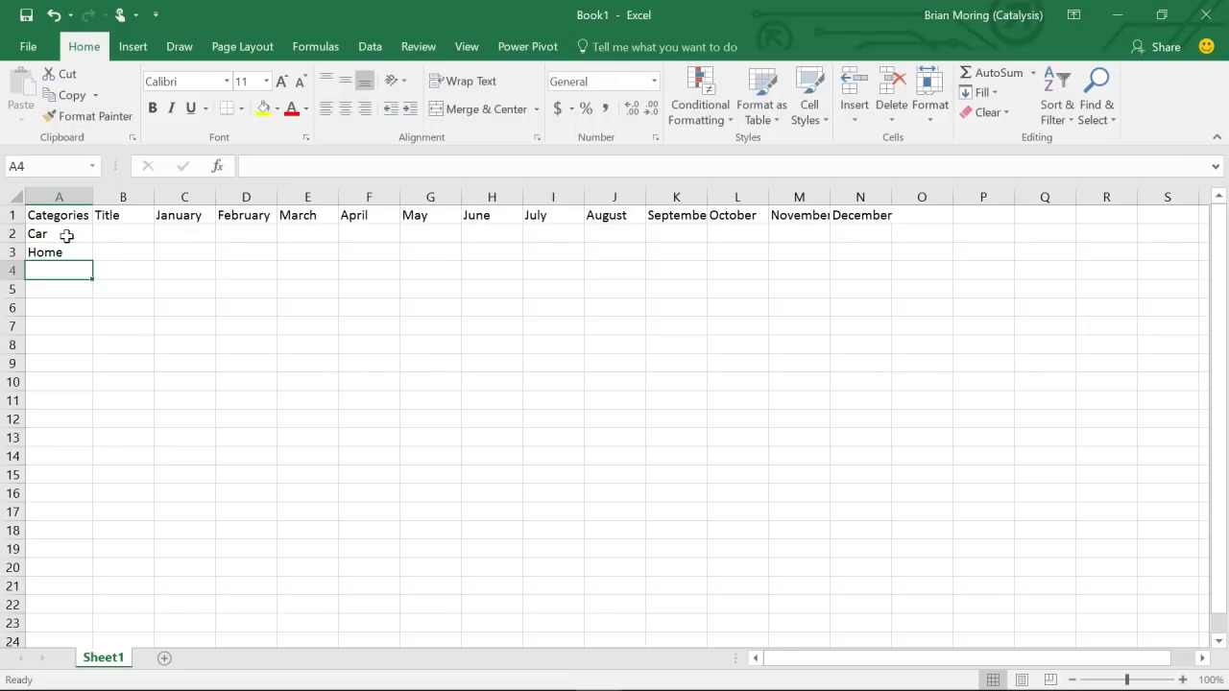
{"action": "type", "text": "U"}
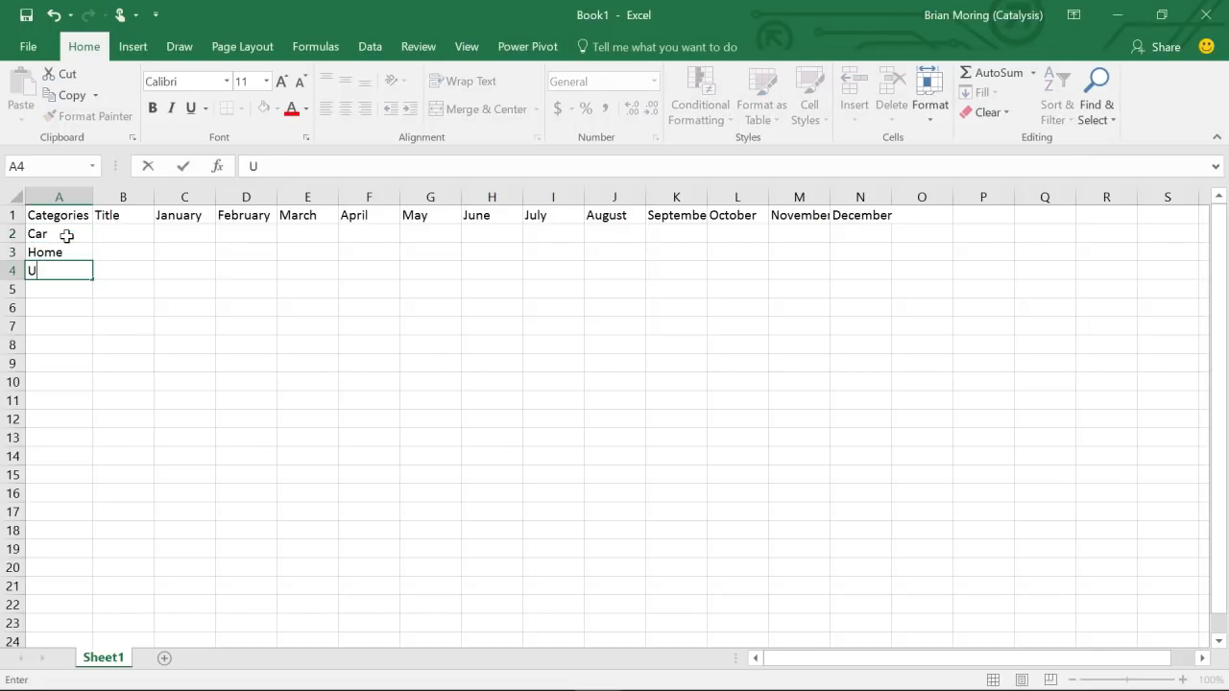
{"action": "type", "text": "tilities"}
{"action": "key", "text": "Return"}
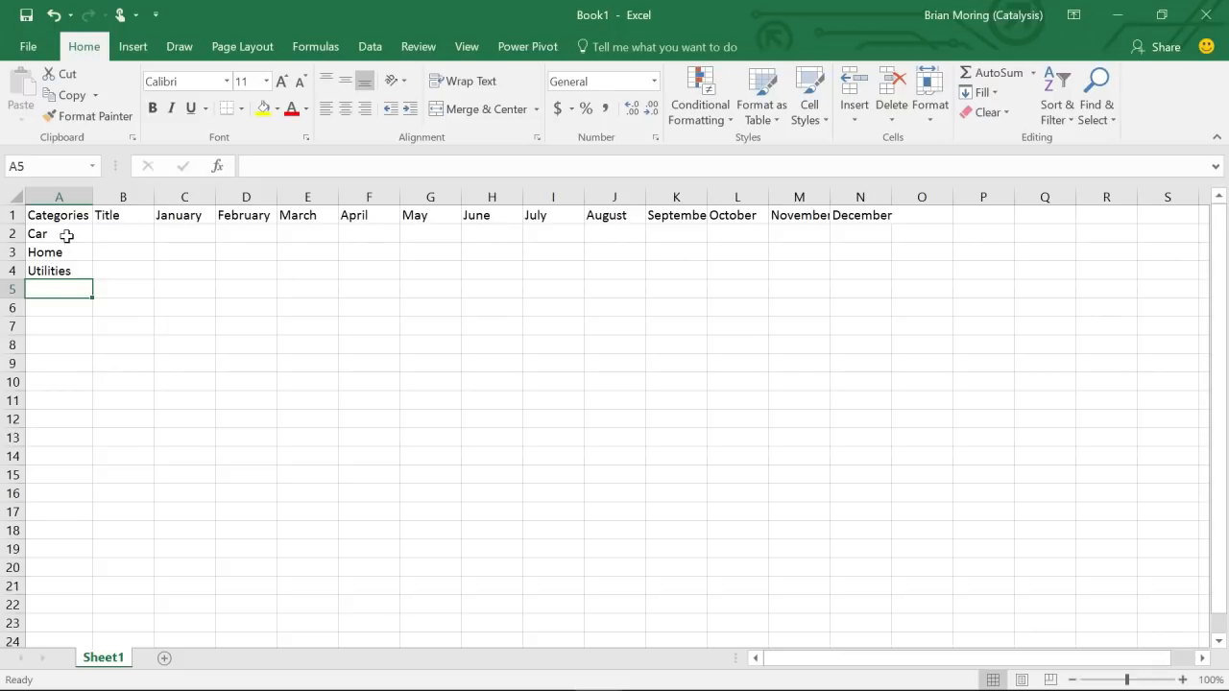
{"action": "key", "text": "Up"}
{"action": "key", "text": "Up"}
{"action": "key", "text": "Up"}
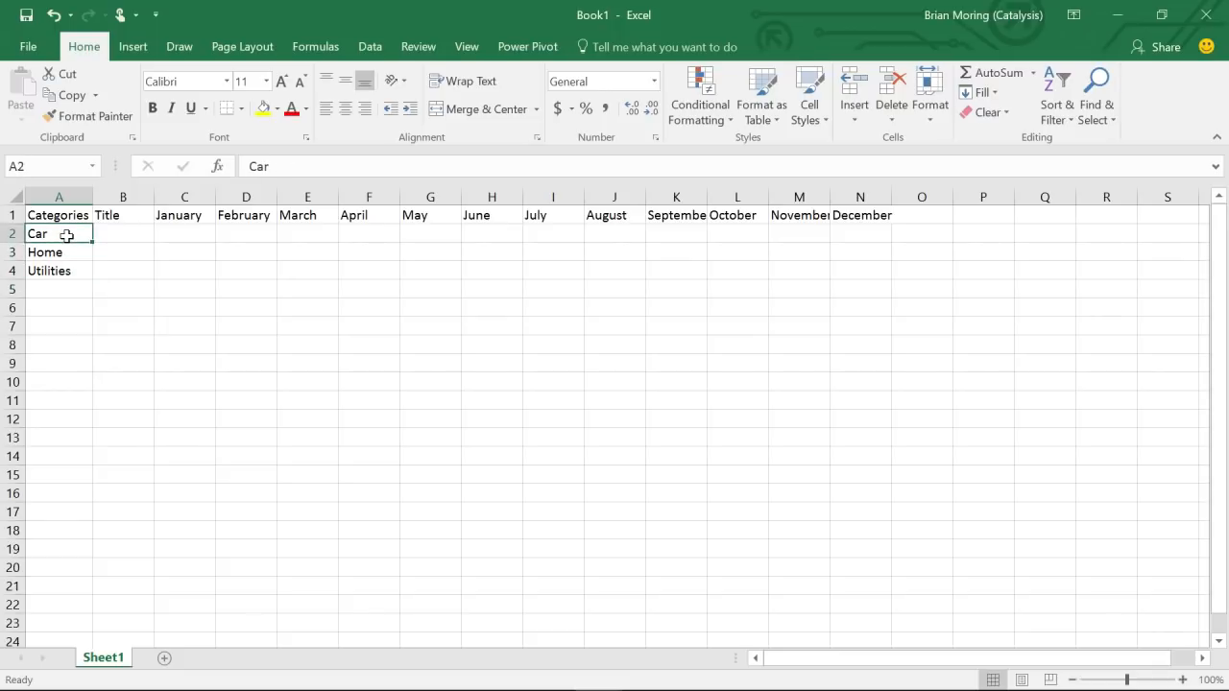
{"action": "key", "text": "Right"}
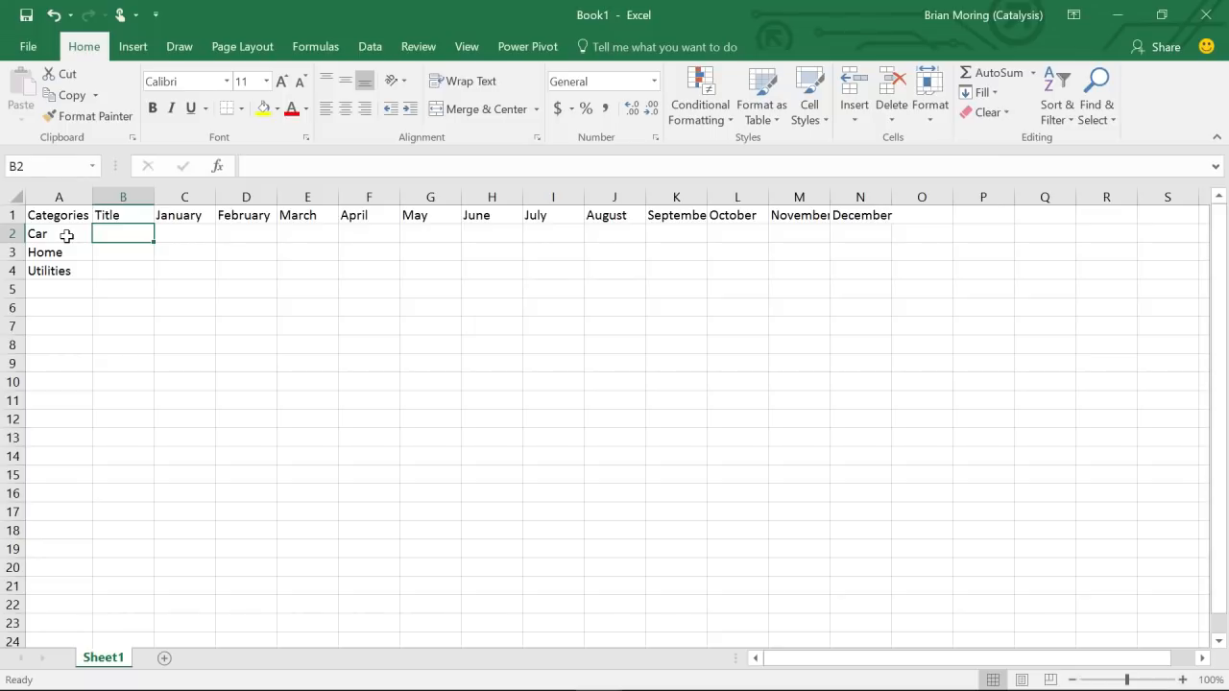
- Type Car Payment, Mortgage, Gas, Water and Electric into cells B2 through B6
{"action": "type", "text": "Car Payment"}
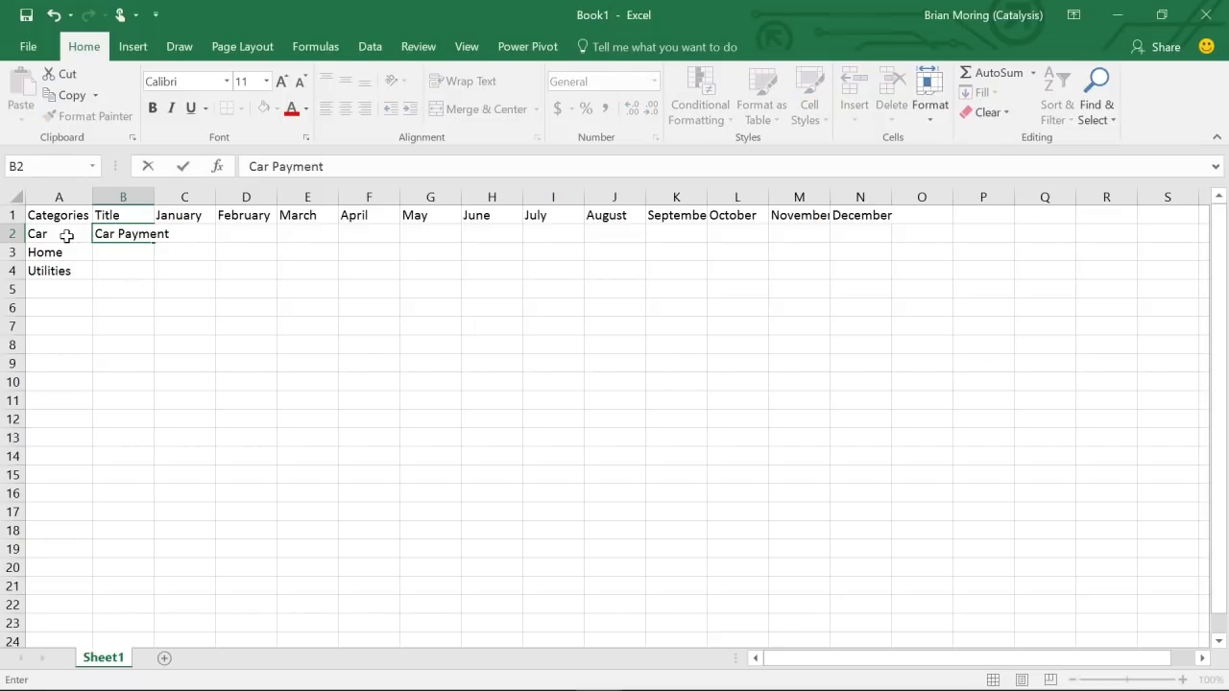
{"action": "key", "text": "Return"}
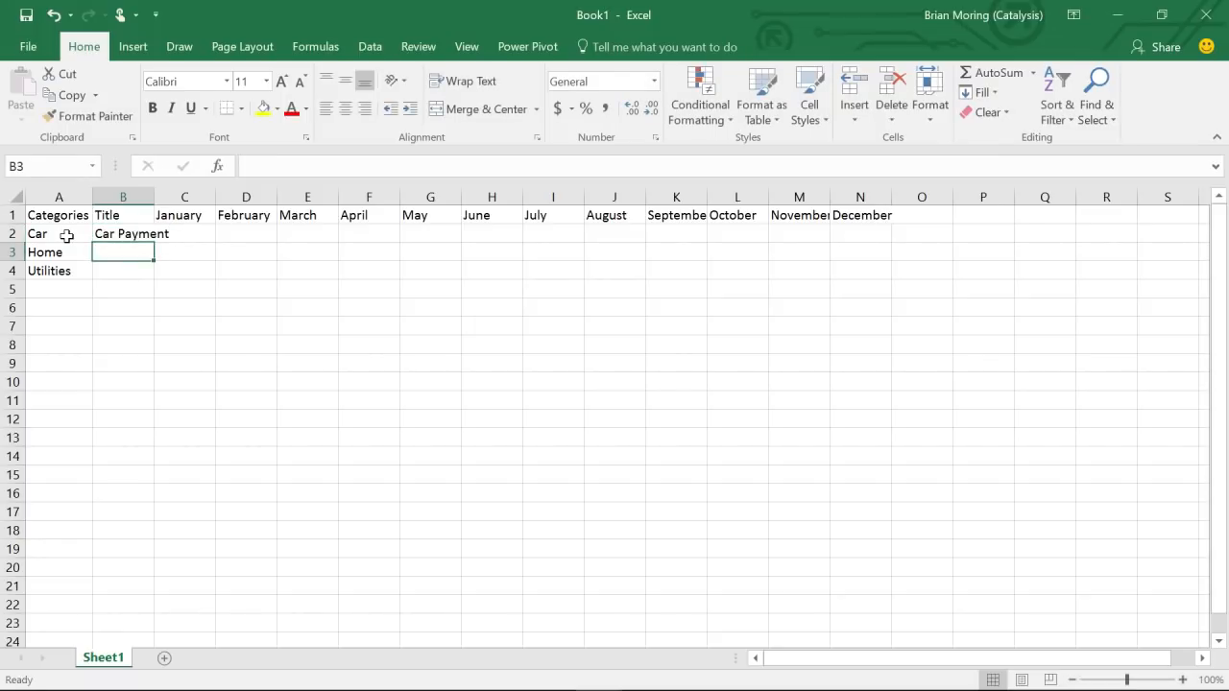
{"action": "type", "text": "Mortgage"}
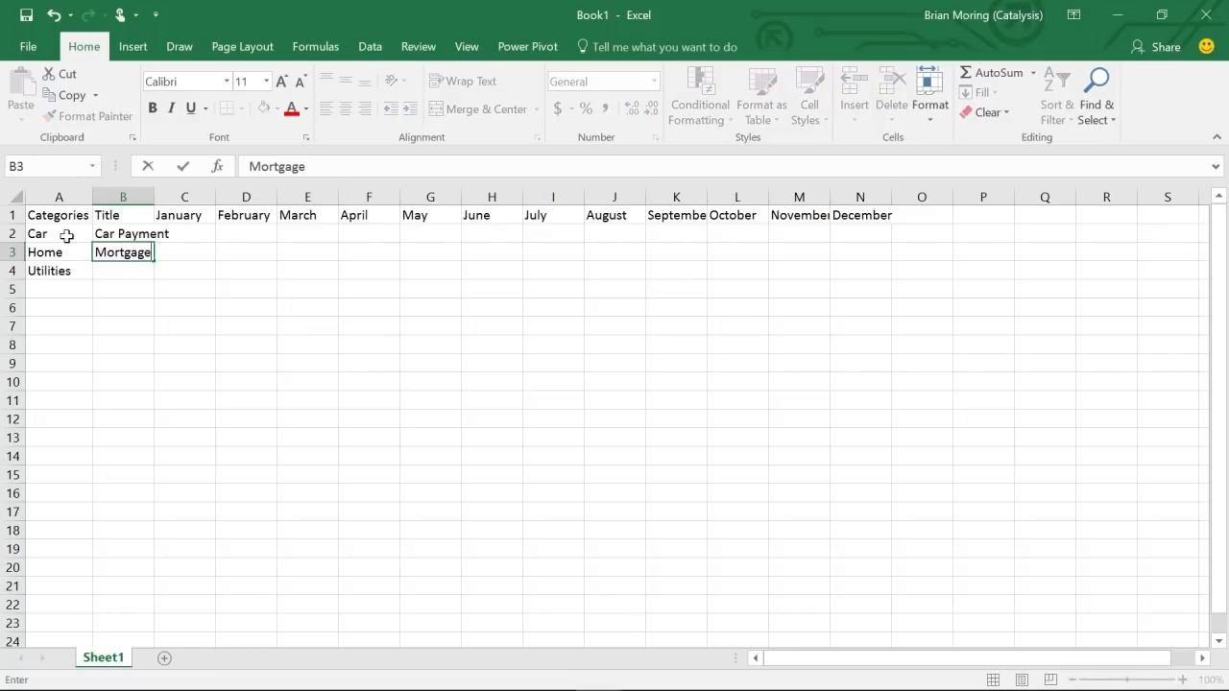
{"action": "key", "text": "Return"}
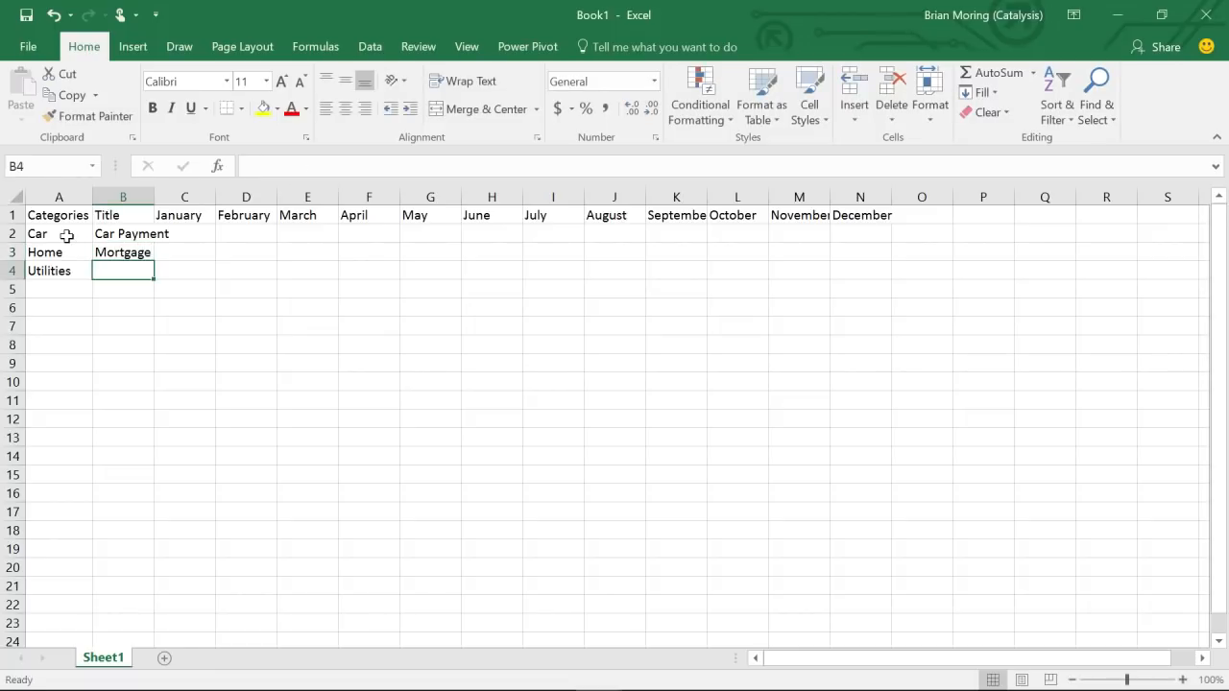
{"action": "type", "text": "Gas"}
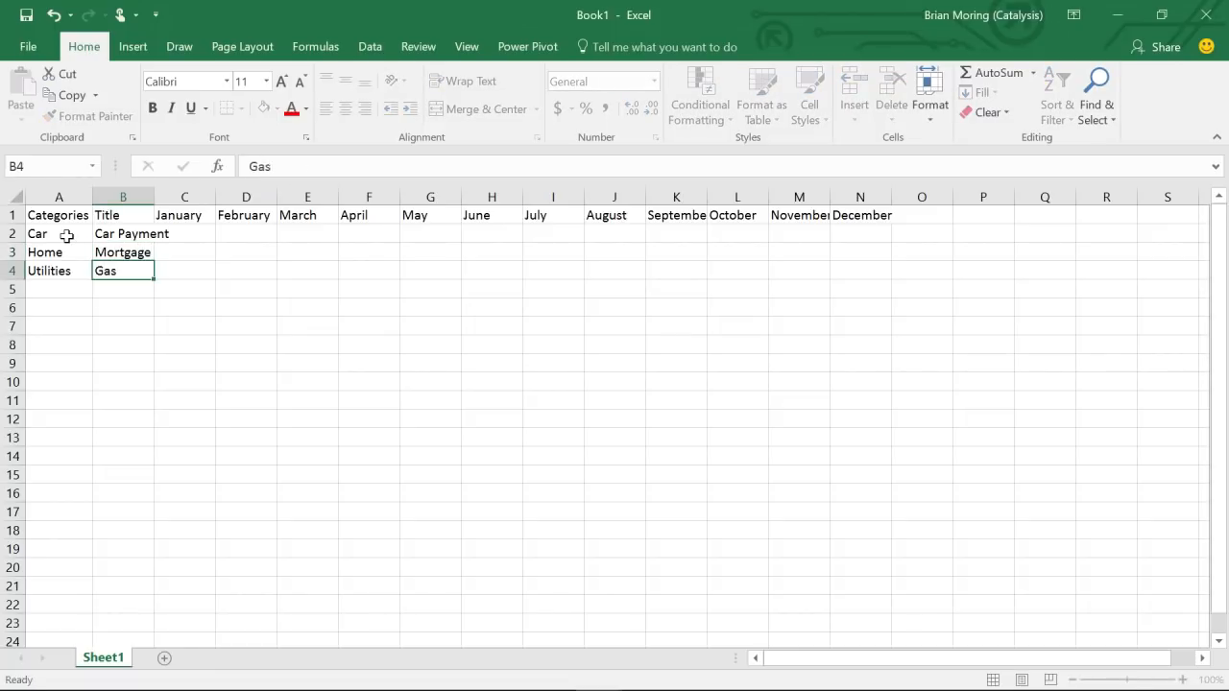
{"action": "key", "text": "Return"}
{"action": "type", "text": "Water"}
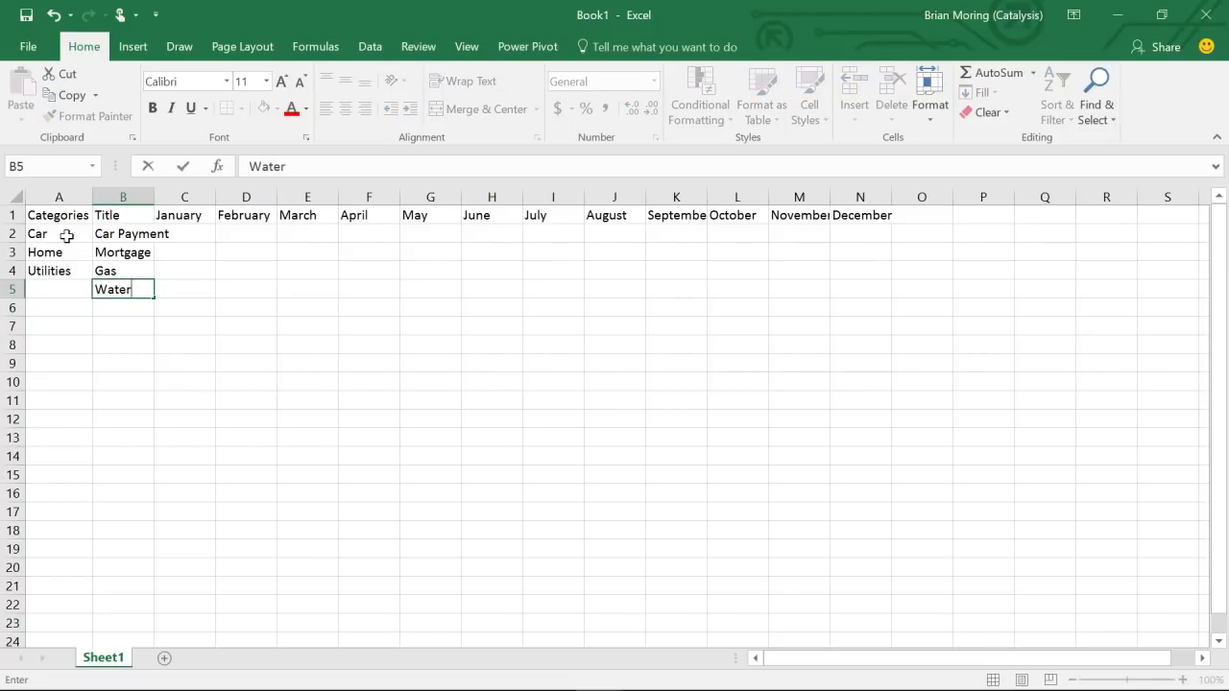
{"action": "key", "text": "Return"}
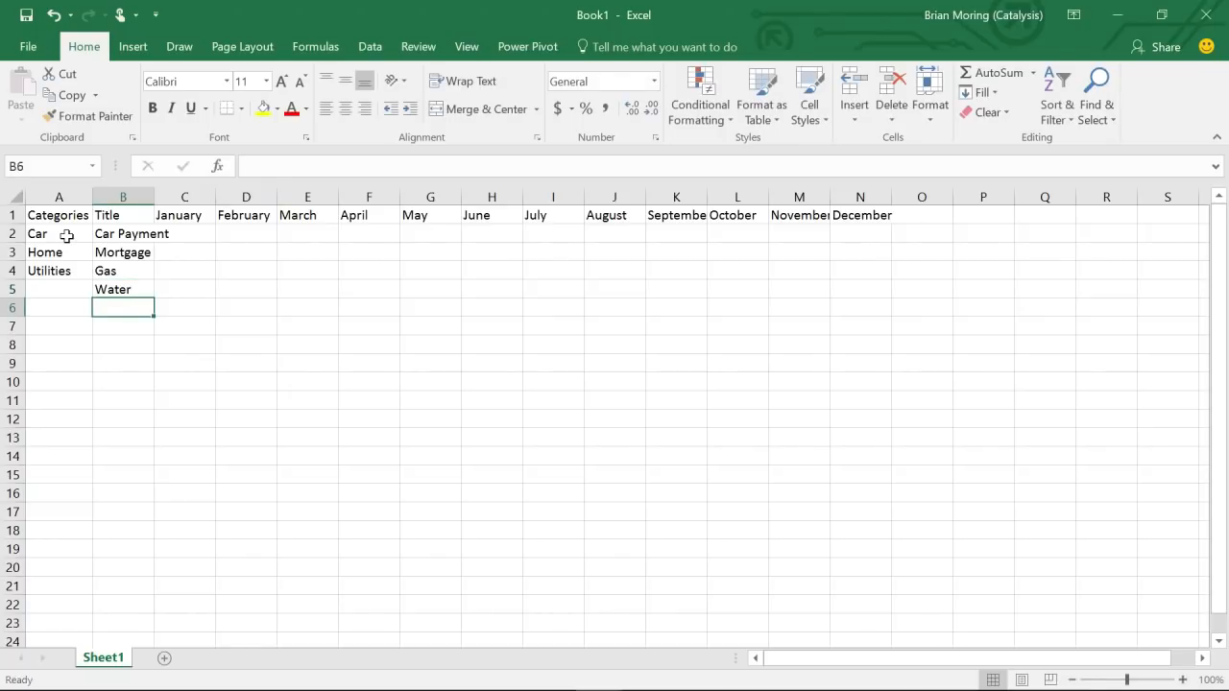
{"action": "type", "text": "Electric"}
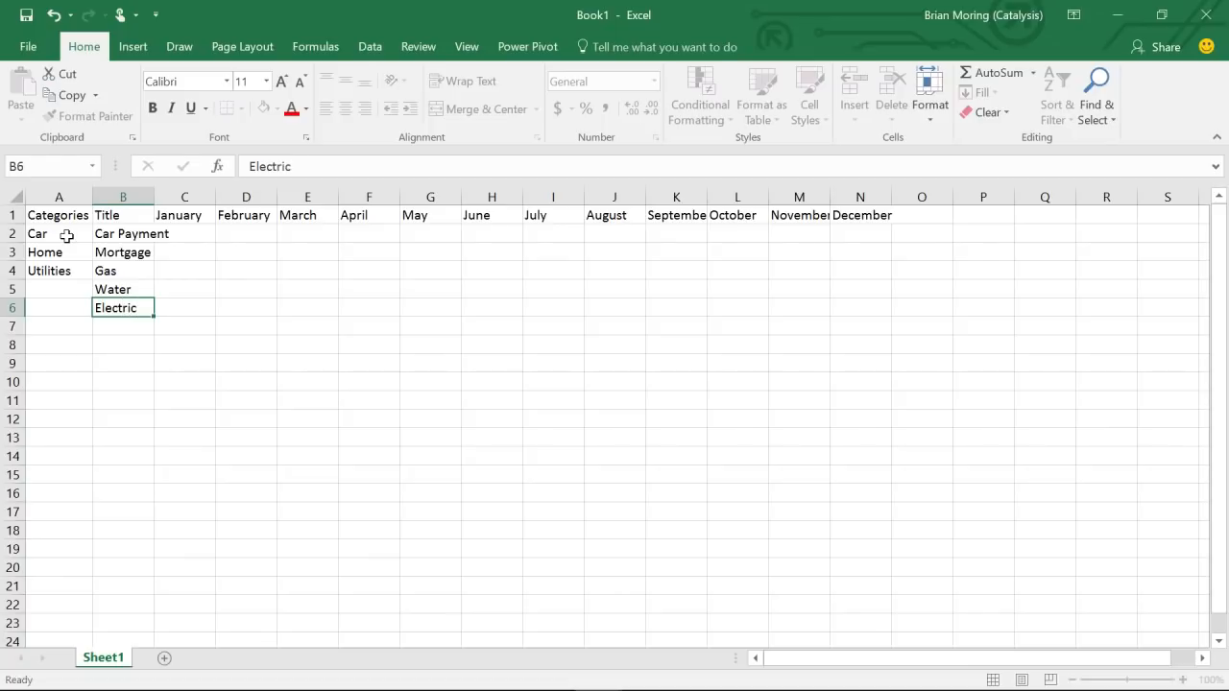
{"action": "key", "text": "Return"}
{"action": "key", "text": "Up"}
{"action": "key", "text": "Left"}
{"action": "key", "text": "Up"}
{"action": "key", "text": "Up"}
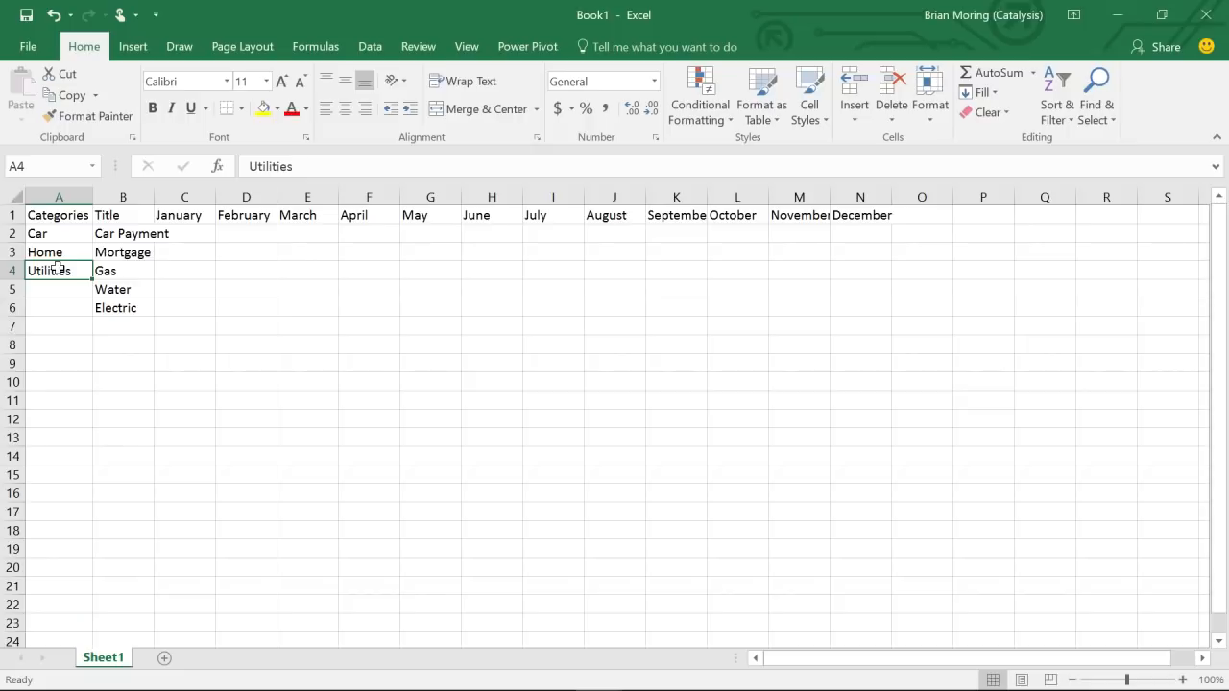
- Copy the Utilities entry in cell A4
{"action": "right_click", "coordinate": [59, 270]}
{"action": "left_click", "coordinate": [58, 270]}
{"action": "right_click", "coordinate": [59, 270]}
{"action": "left_click", "coordinate": [58, 269]}
{"action": "right_click", "coordinate": [58, 270]}
{"action": "left_click", "coordinate": [59, 270]}
{"action": "right_click", "coordinate": [60, 272]}
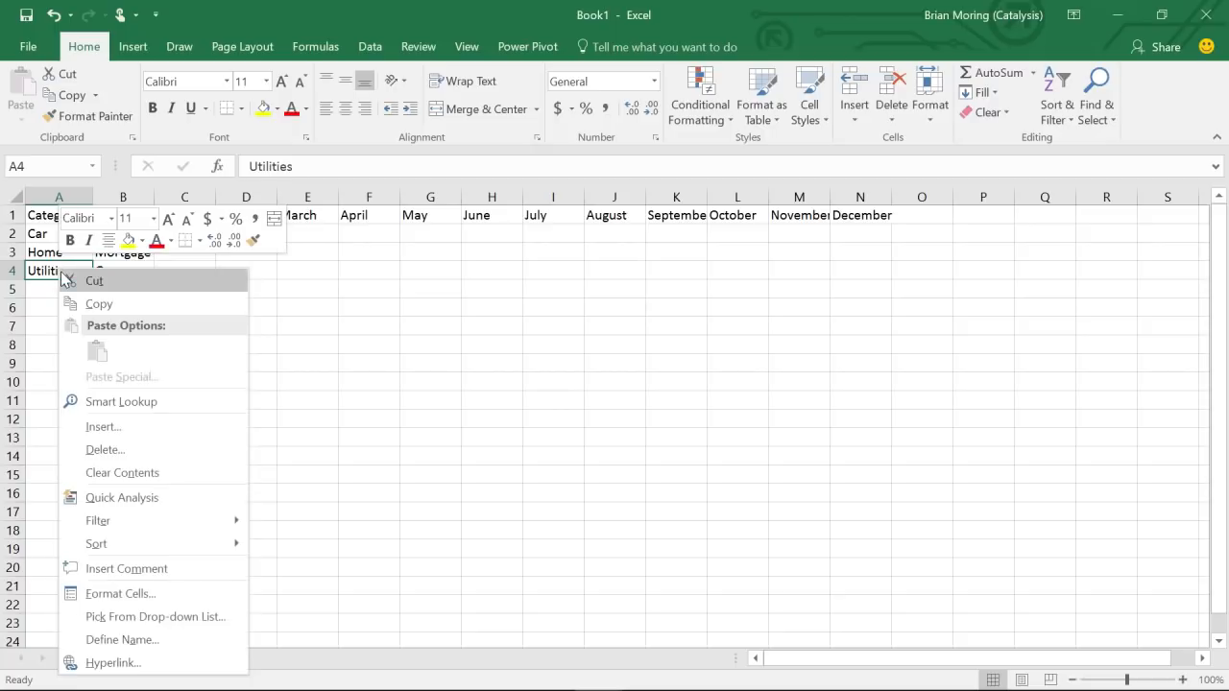
{"action": "left_click", "coordinate": [99, 305]}
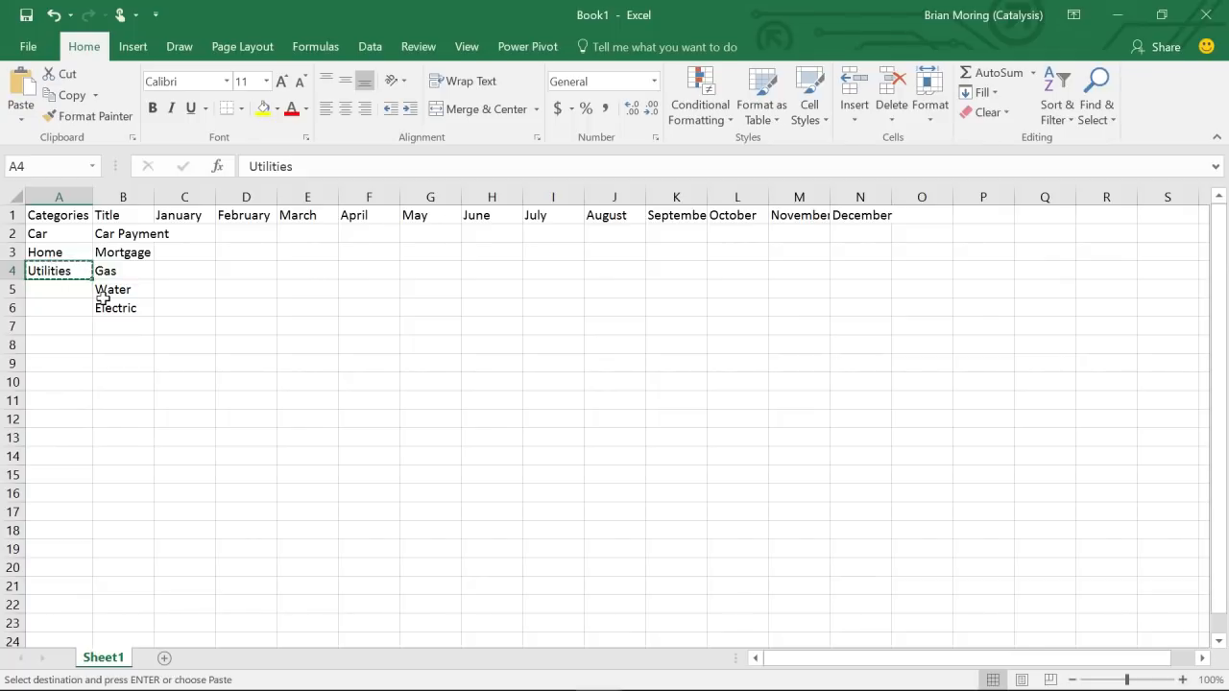
- Paste Utilities into A5:A6 for the Water and Electric rows
{"action": "left_click", "coordinate": [56, 290]}
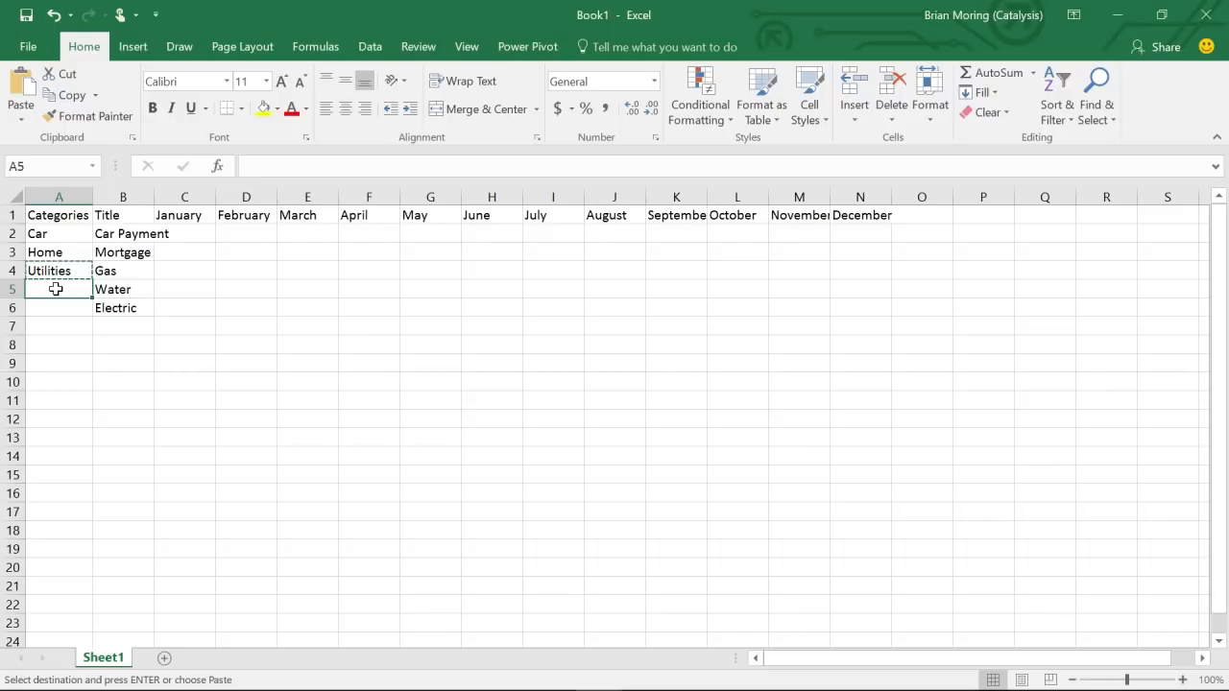
{"action": "left_click_drag", "start_coordinate": [55, 302], "coordinate": [54, 306]}
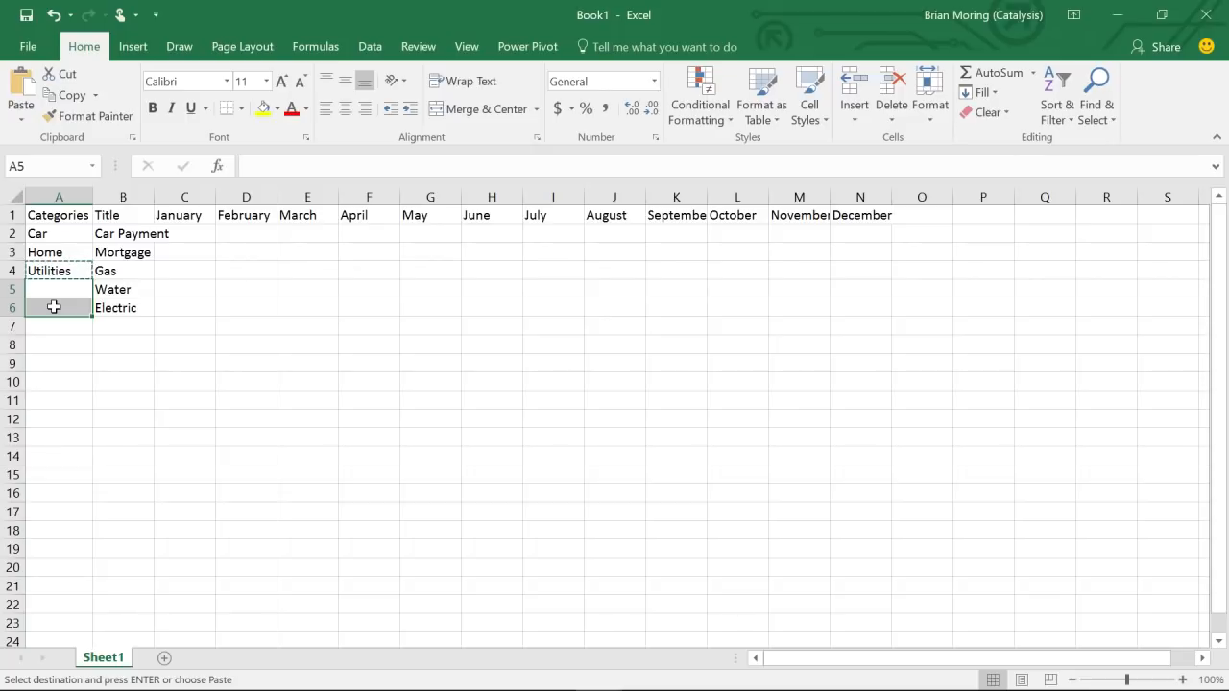
{"action": "right_click", "coordinate": [55, 307]}
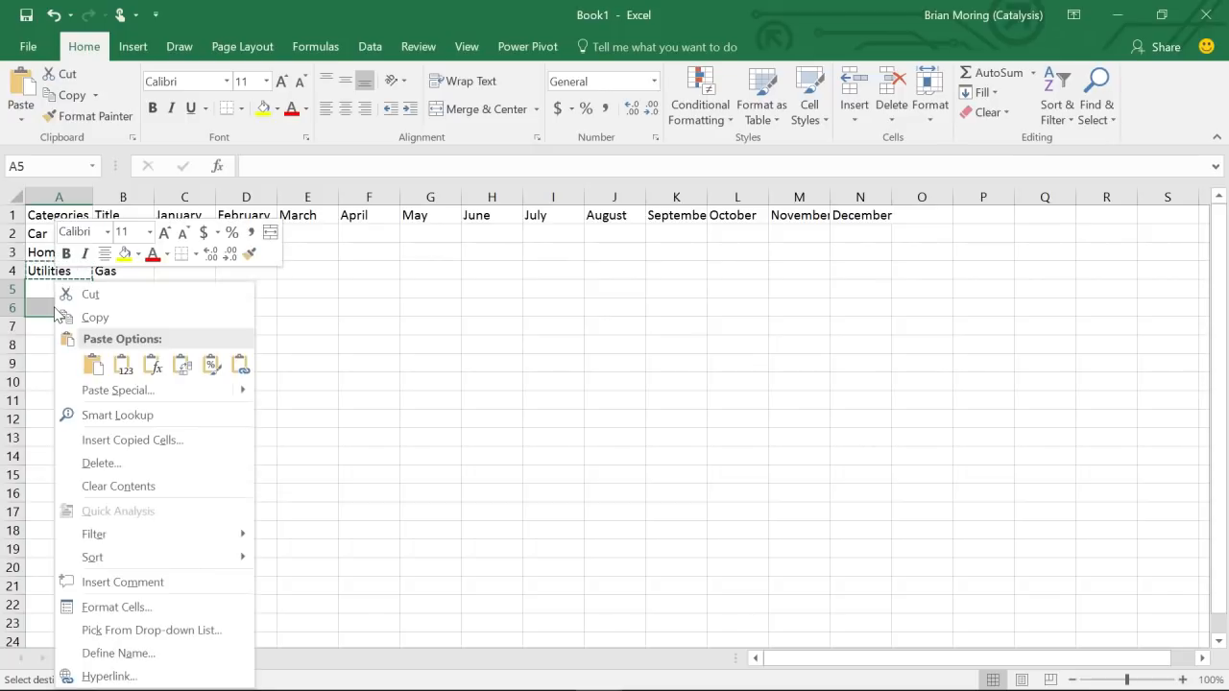
{"action": "left_click", "coordinate": [100, 366]}
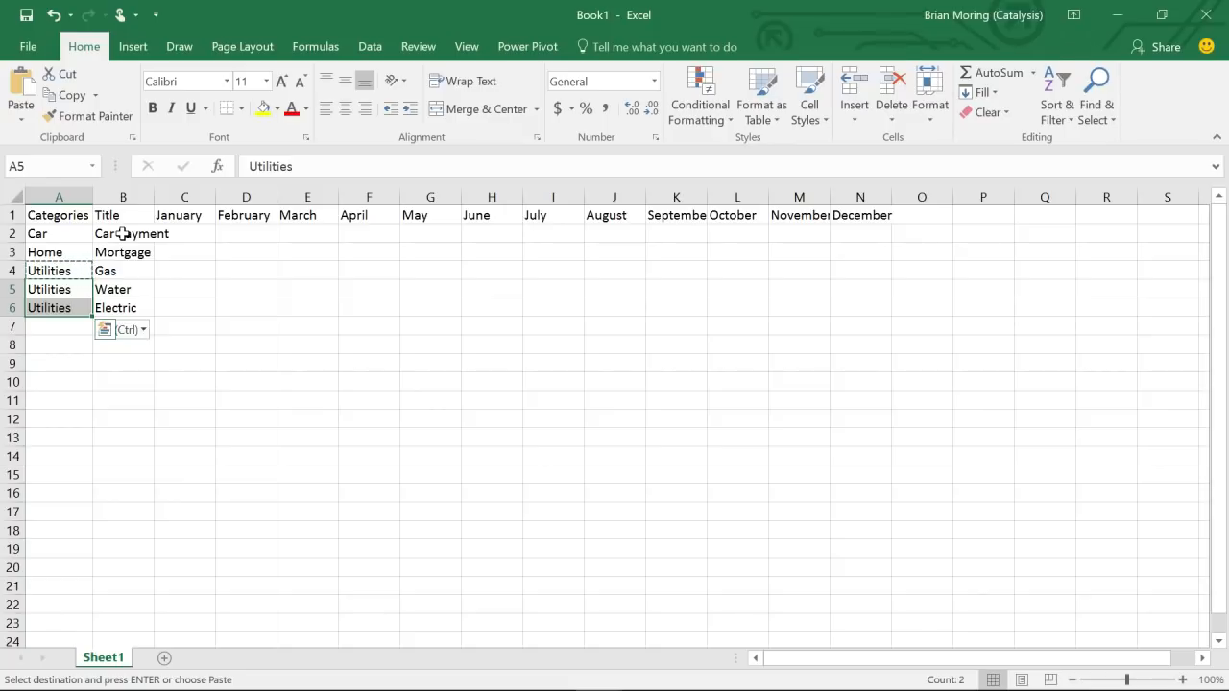
- Autofit column B for Car Payment and enter 250 as January's car payment in C2
{"action": "double_click", "coordinate": [155, 197]}
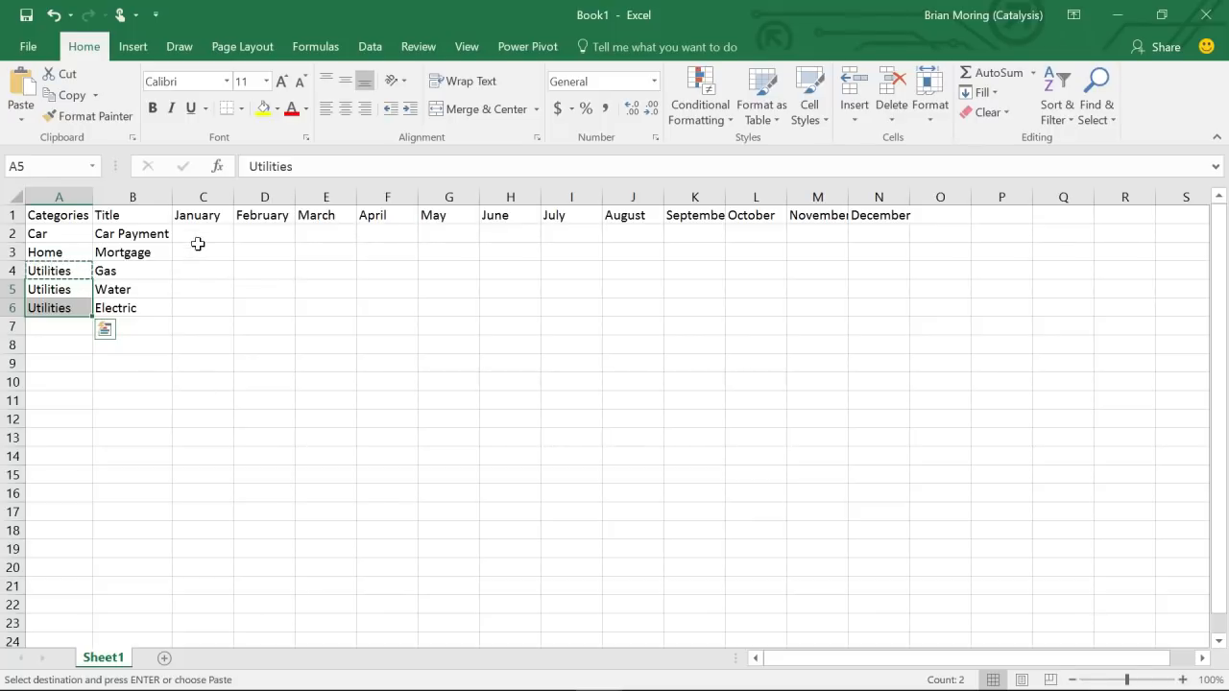
{"action": "left_click", "coordinate": [199, 239]}
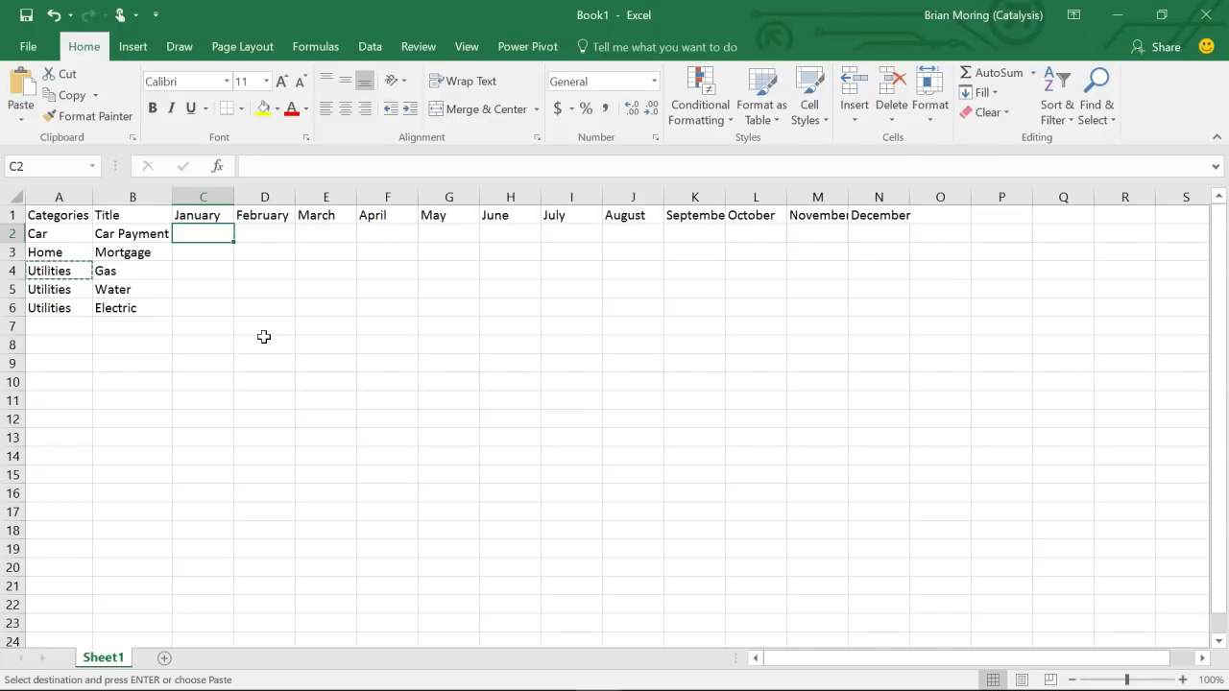
{"action": "type", "text": "250"}
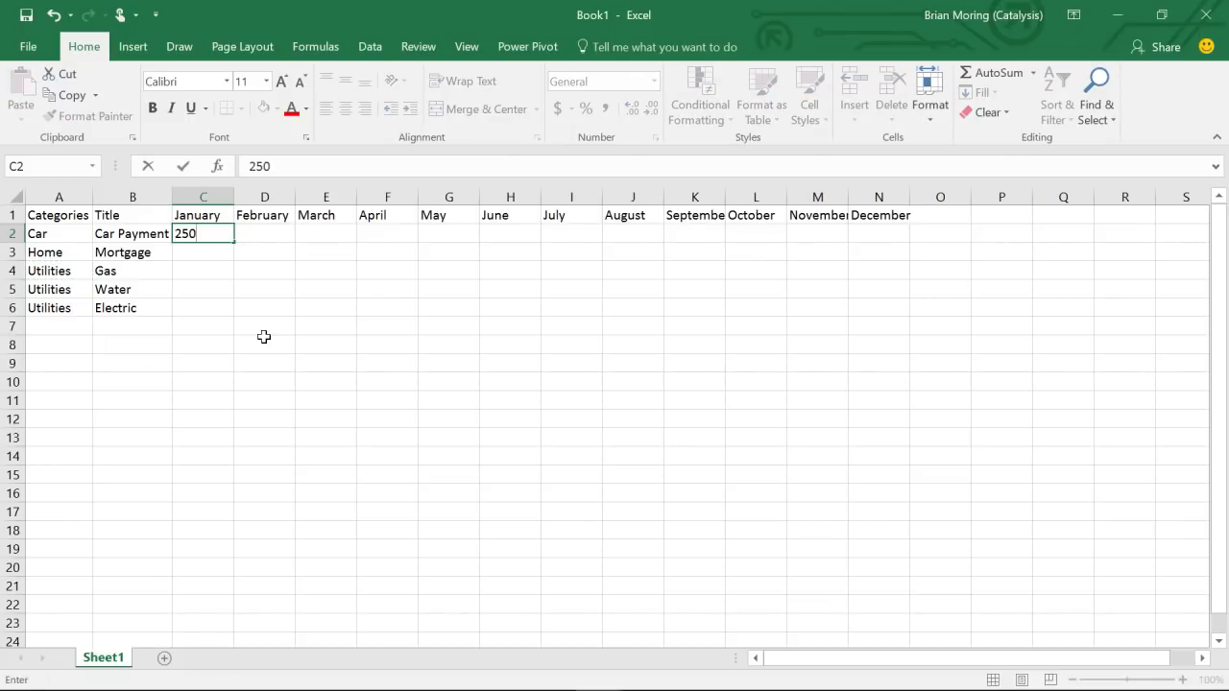
{"action": "key", "text": "Return"}
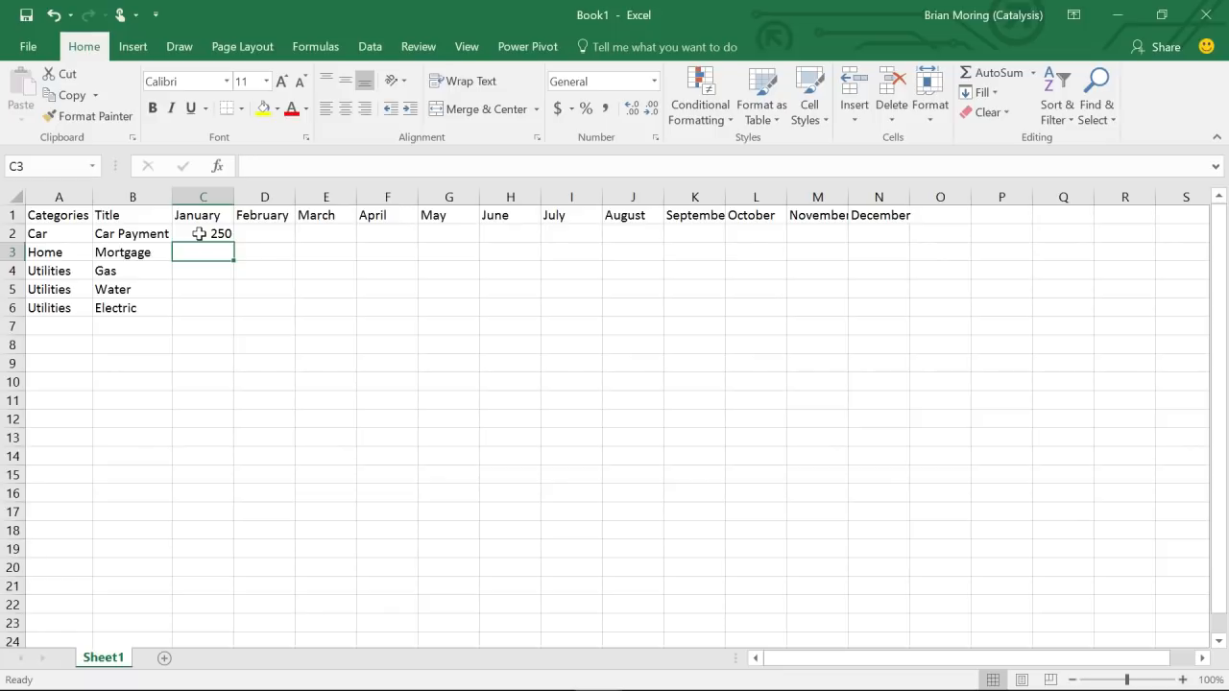
{"action": "left_click_drag", "start_coordinate": [199, 234], "coordinate": [872, 300]}
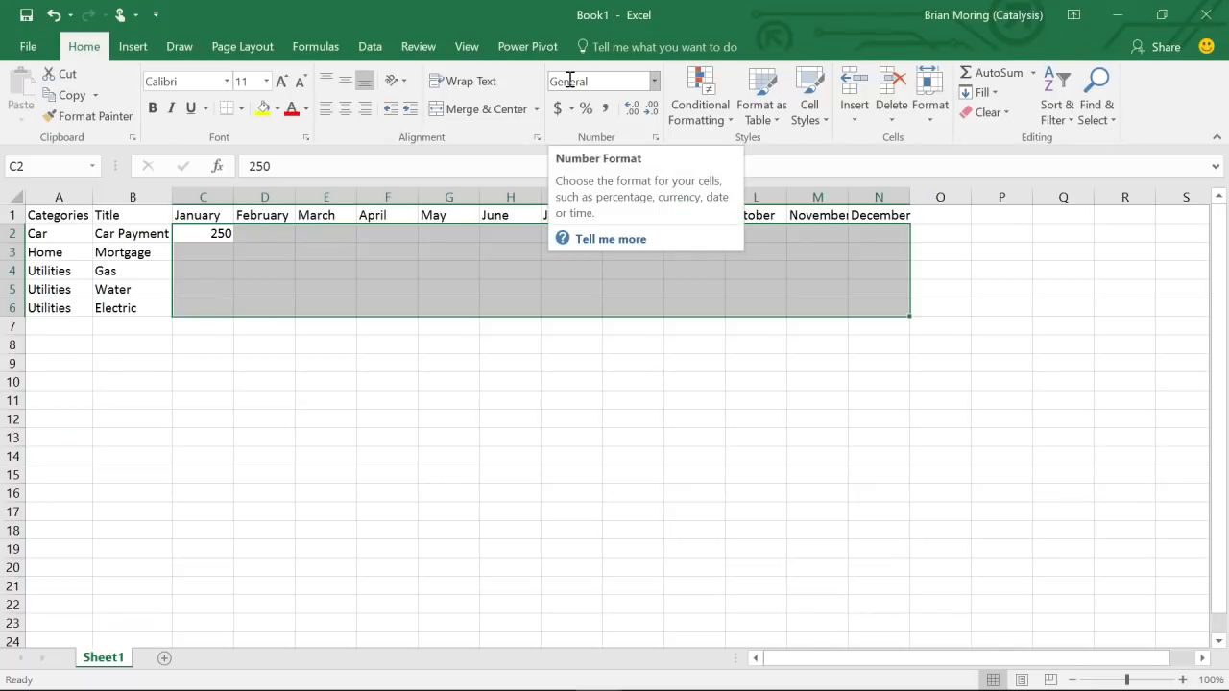
- Apply Currency number format to C2:N6 so C2 shows $250.00
{"action": "left_click", "coordinate": [655, 83]}
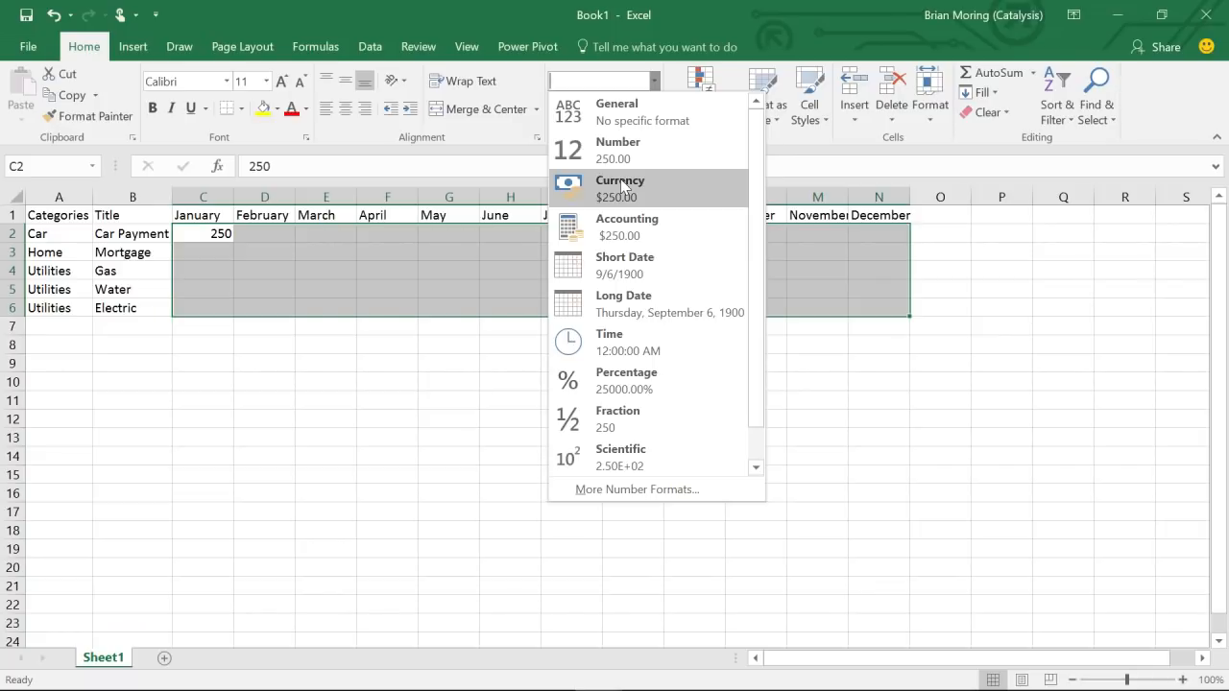
{"action": "left_click", "coordinate": [622, 186]}
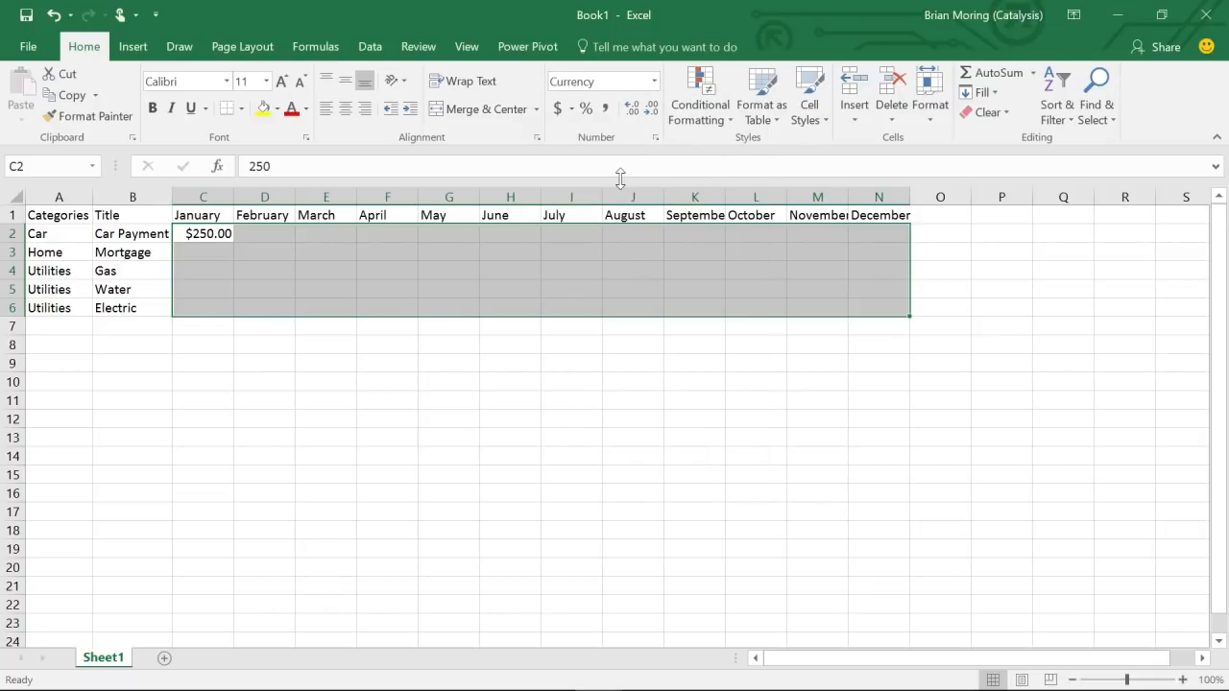
{"action": "left_click", "coordinate": [202, 234]}
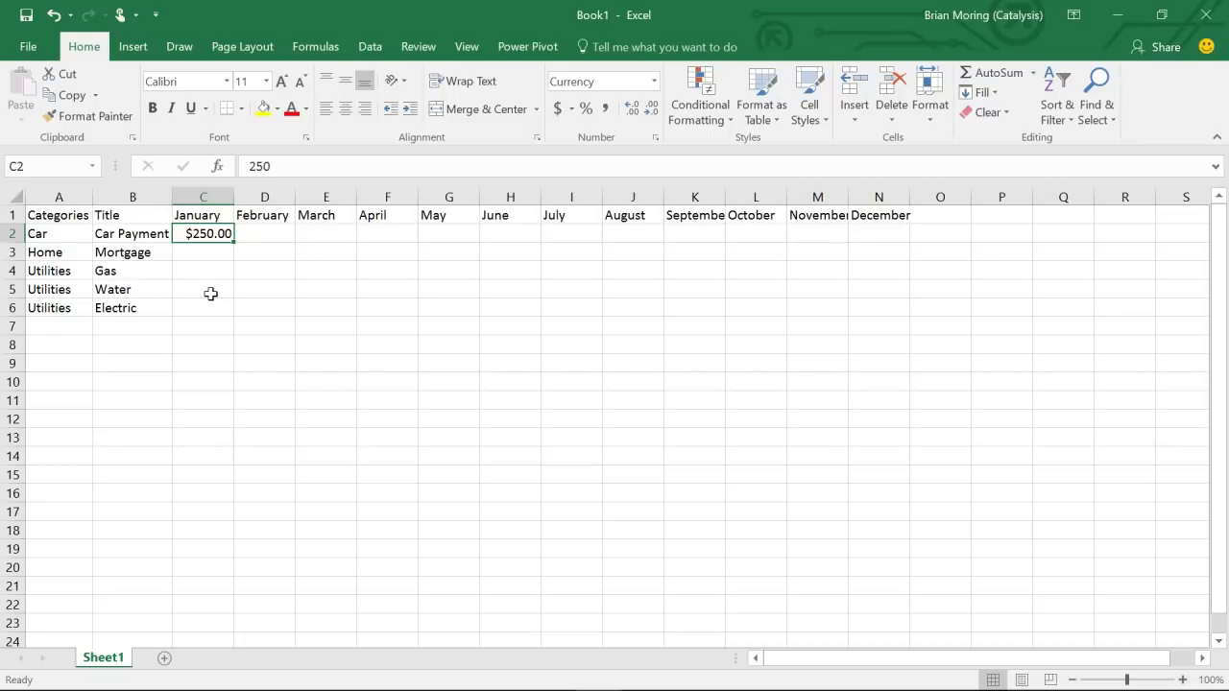
- Copy $250.00 from C2 into D2 and fill it across row 2 through N2
{"action": "key", "text": "ctrl+c"}
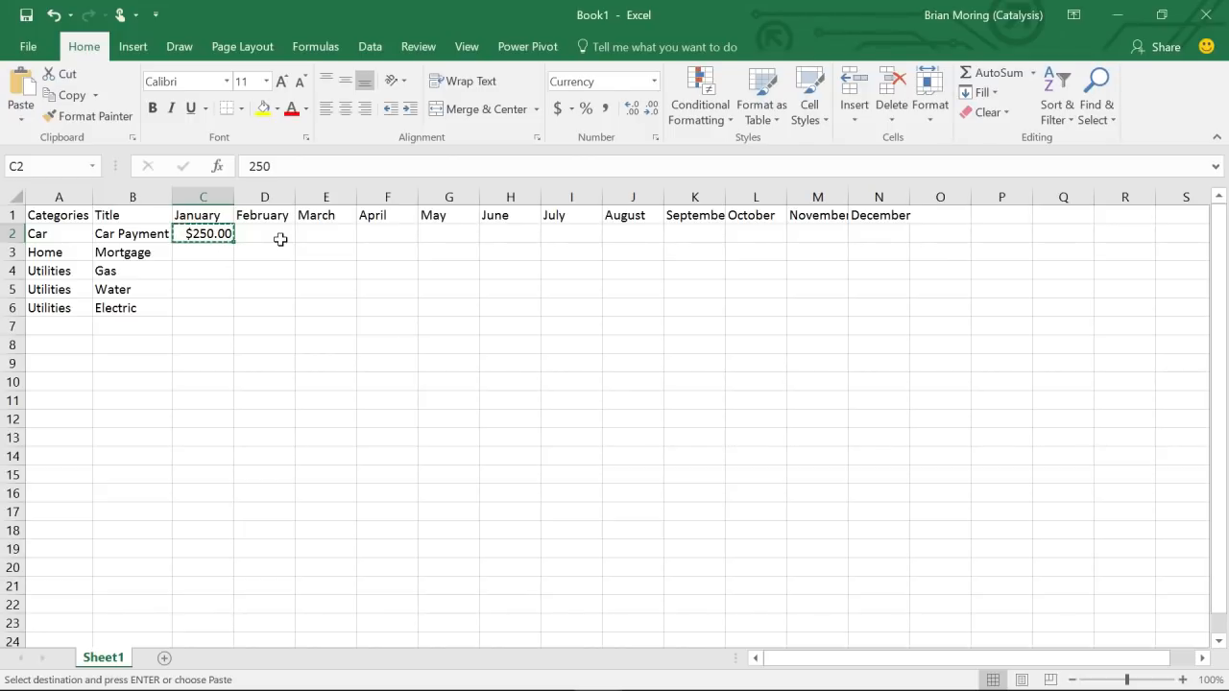
{"action": "left_click", "coordinate": [248, 273]}
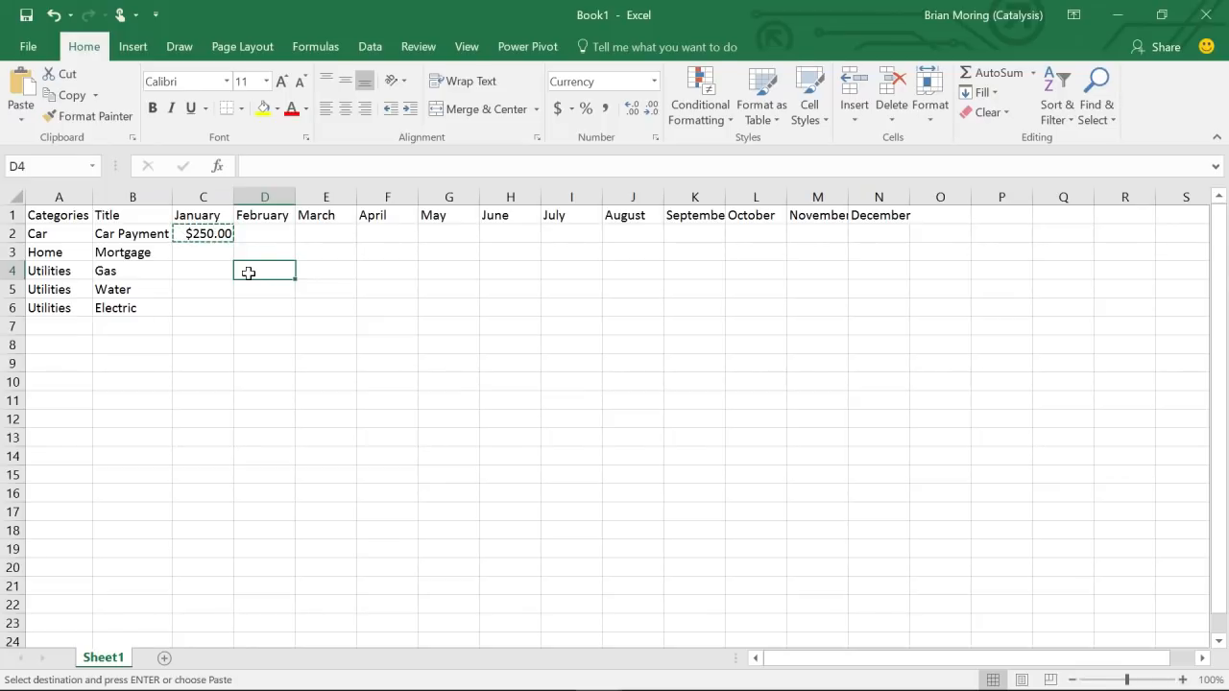
{"action": "left_click", "coordinate": [252, 233]}
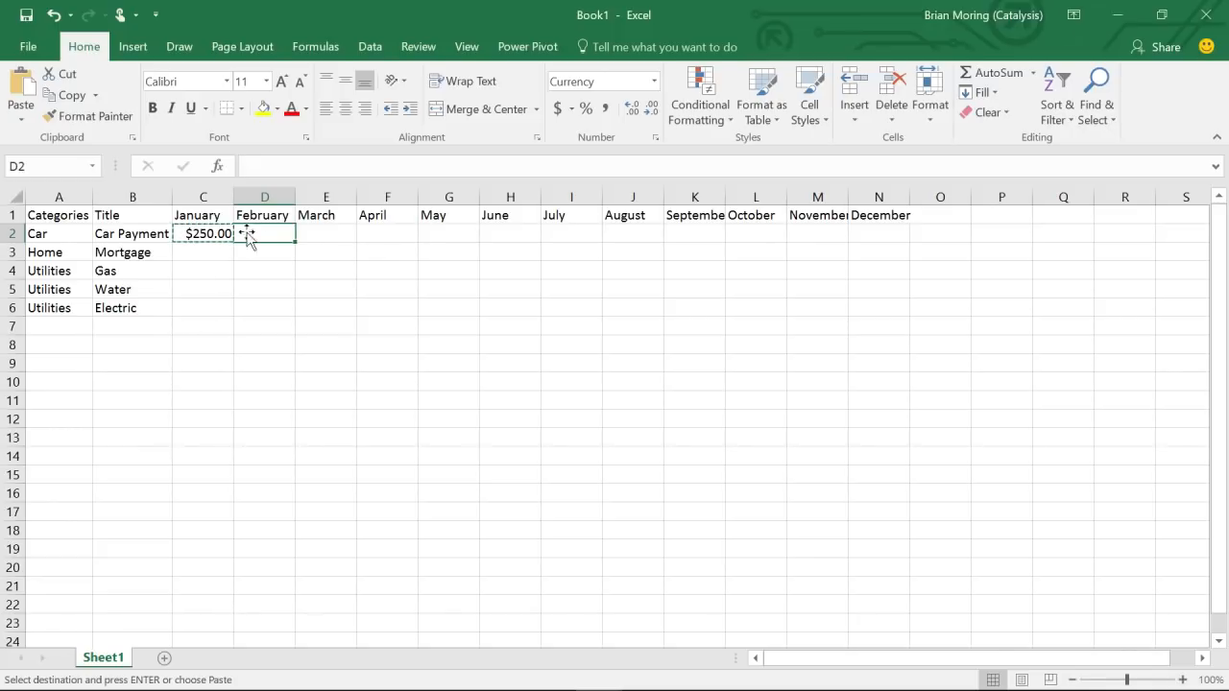
{"action": "right_click", "coordinate": [256, 229]}
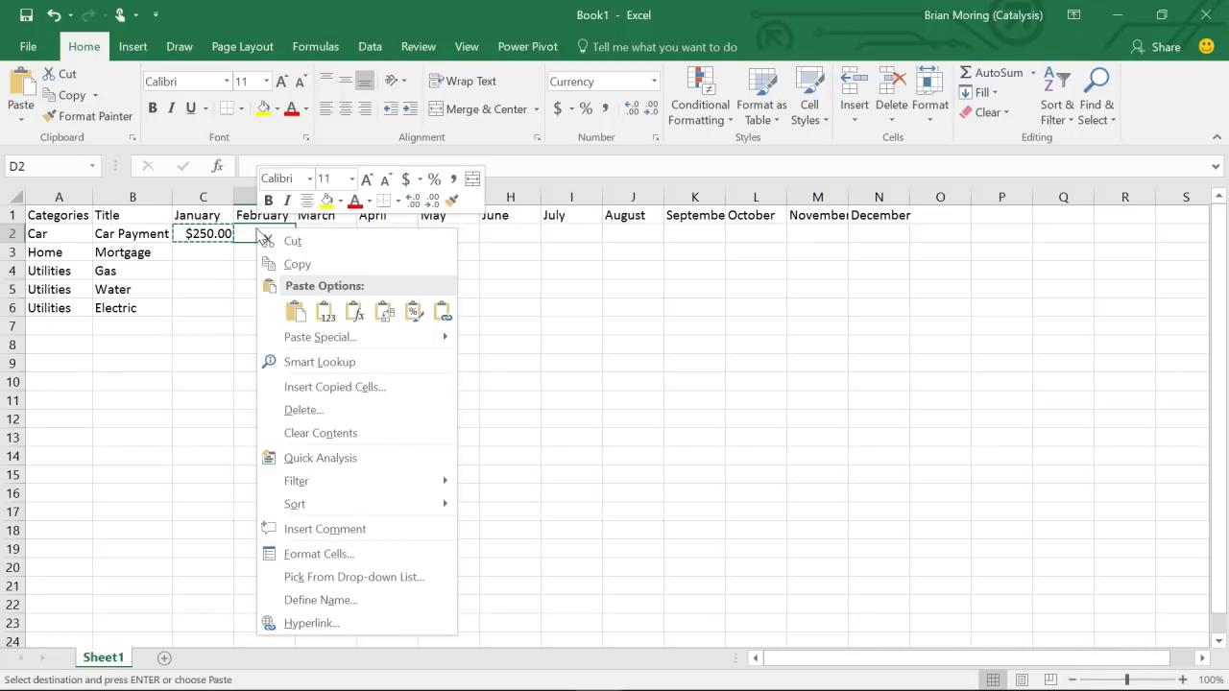
{"action": "left_click", "coordinate": [287, 311]}
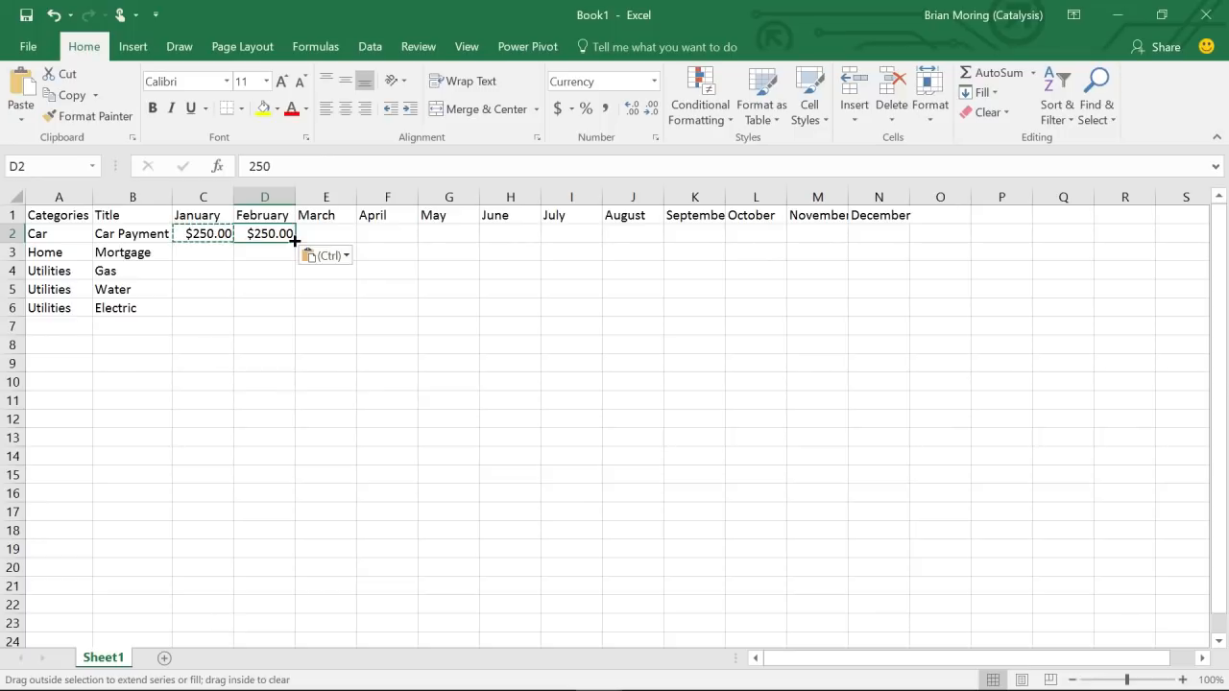
{"action": "left_click_drag", "start_coordinate": [296, 241], "coordinate": [878, 240]}
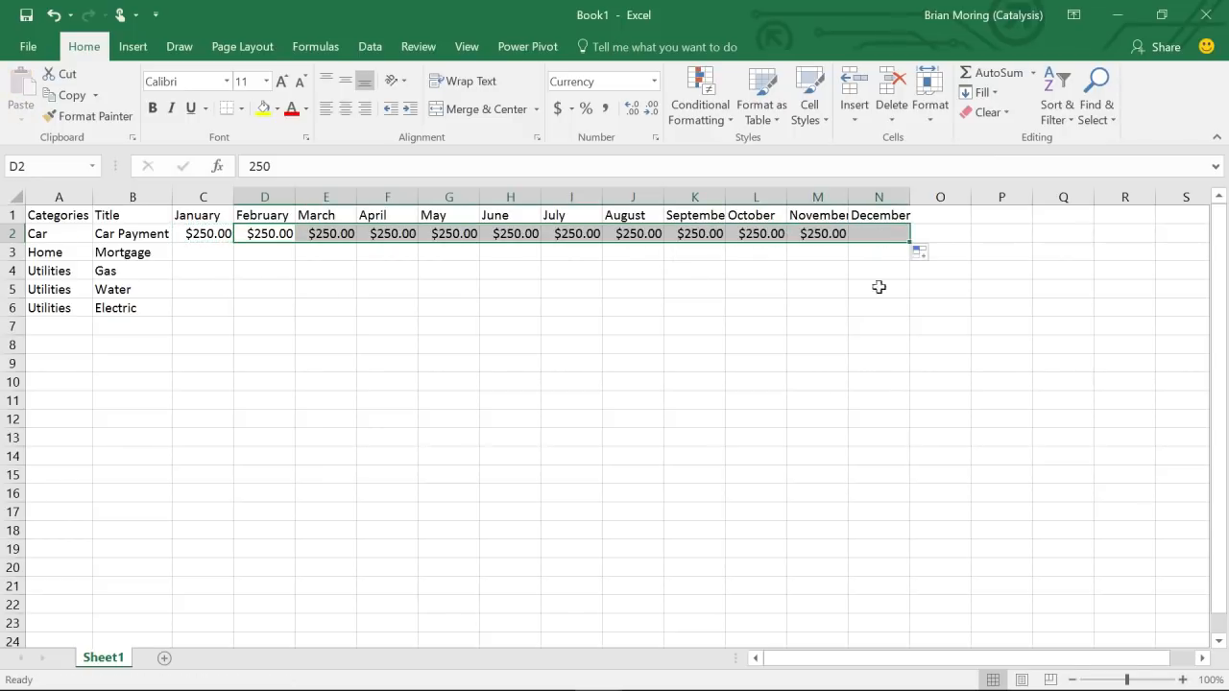
{"action": "left_click", "coordinate": [882, 362]}
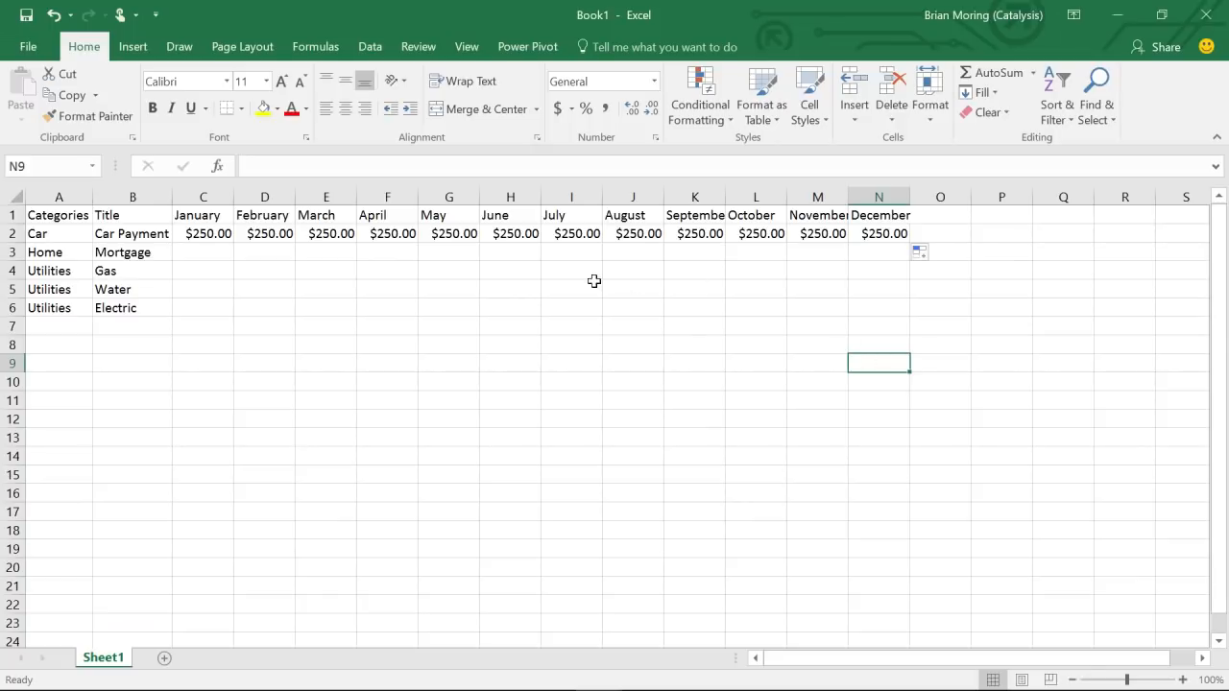
- Enter 1500 in C3 and fill $1,500.00 across the Mortgage row to N3
{"action": "left_click", "coordinate": [204, 255]}
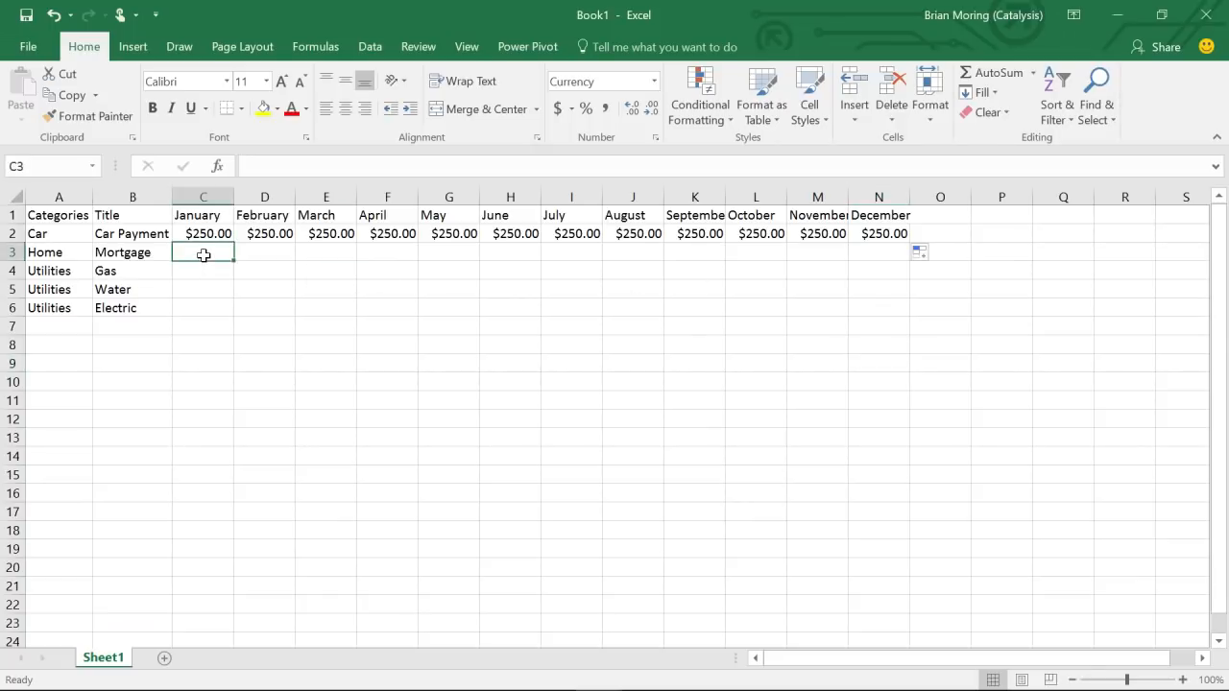
{"action": "type", "text": "1500"}
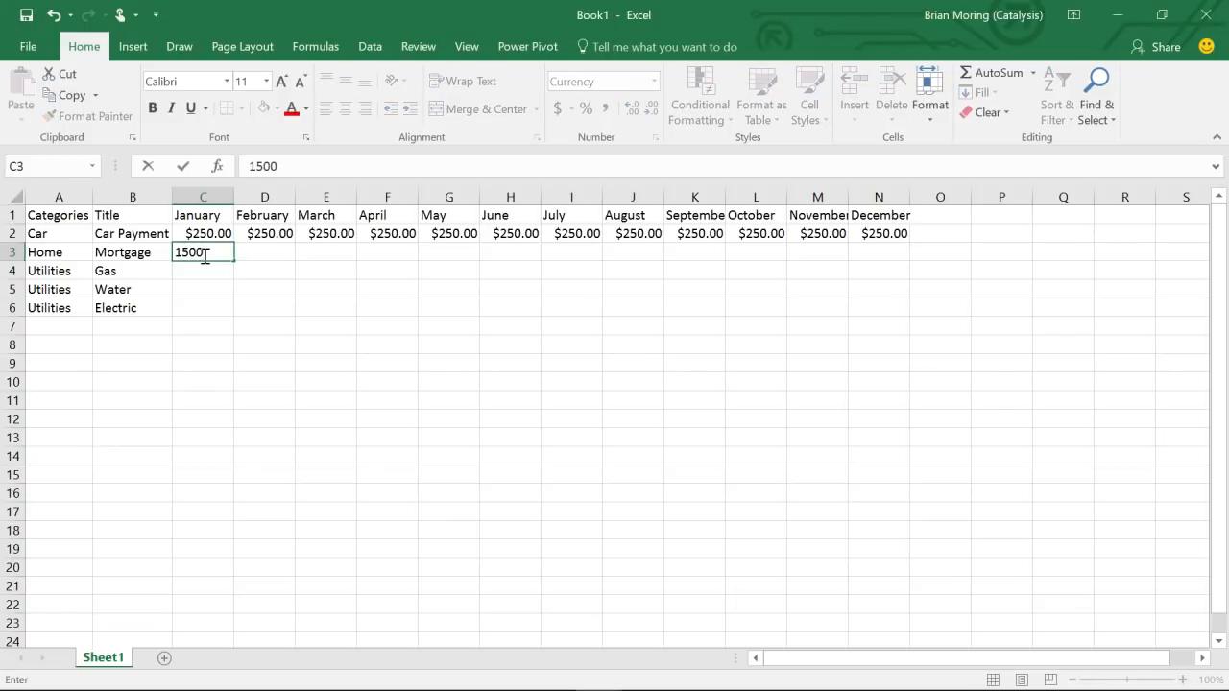
{"action": "key", "text": "Return"}
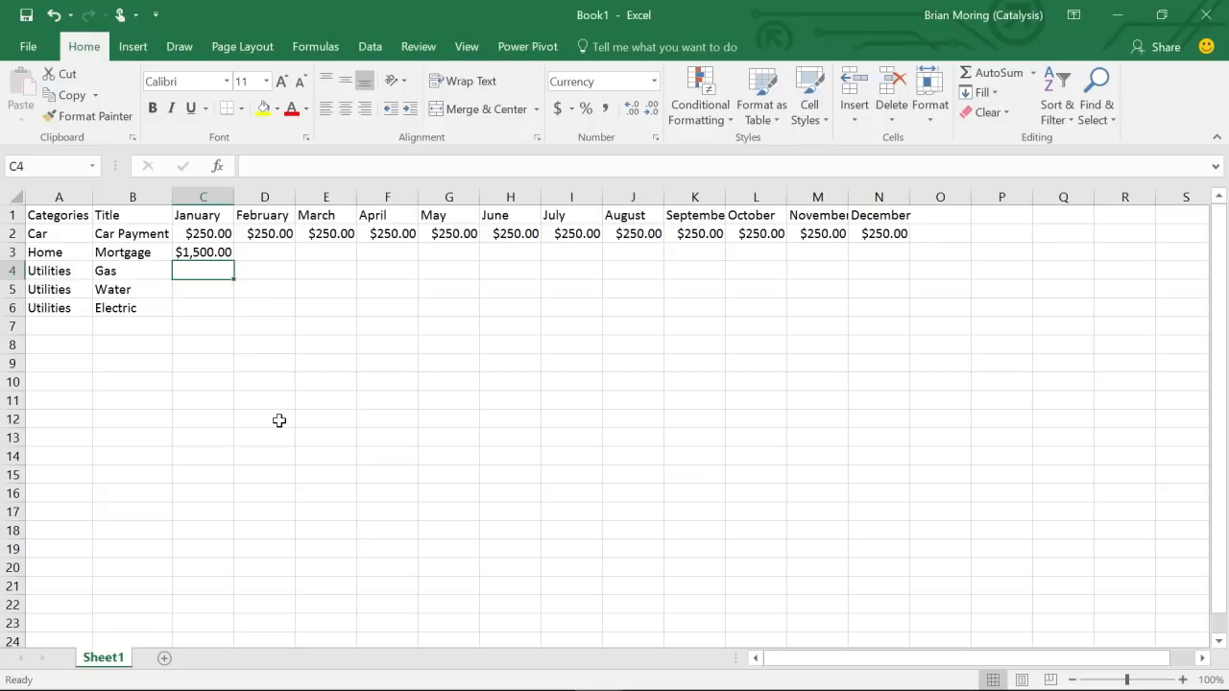
{"action": "left_click", "coordinate": [209, 253]}
{"action": "left_click_drag", "start_coordinate": [235, 261], "coordinate": [893, 249]}
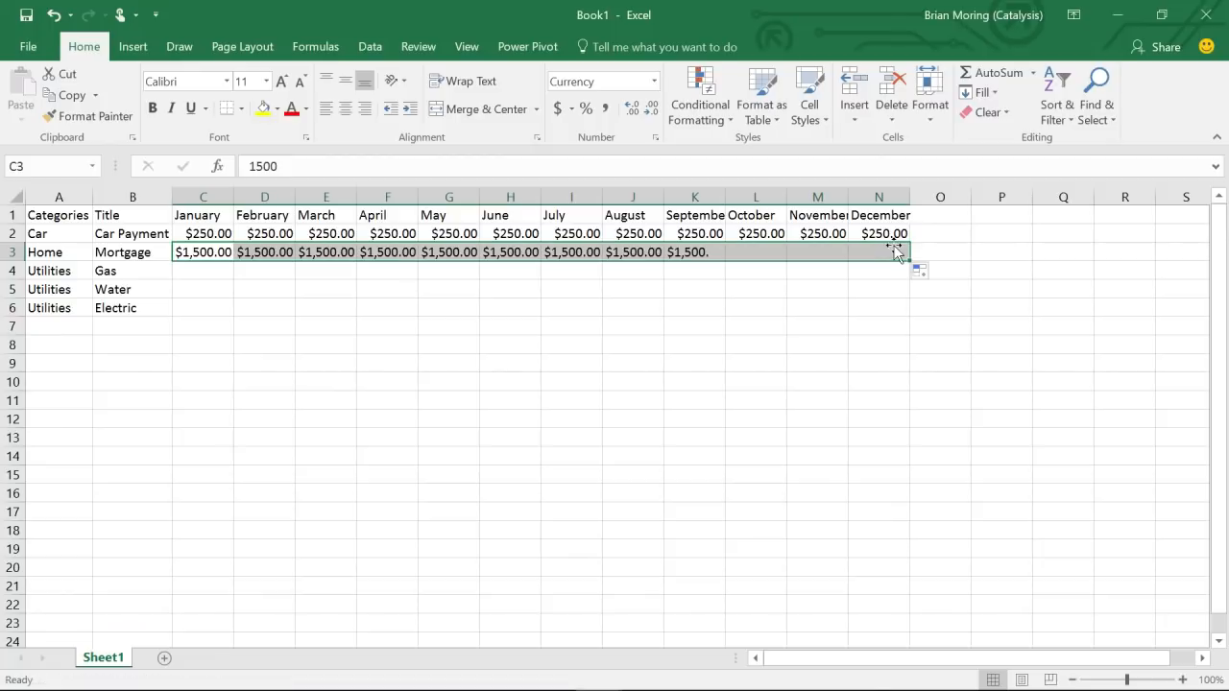
{"action": "left_click", "coordinate": [875, 363]}
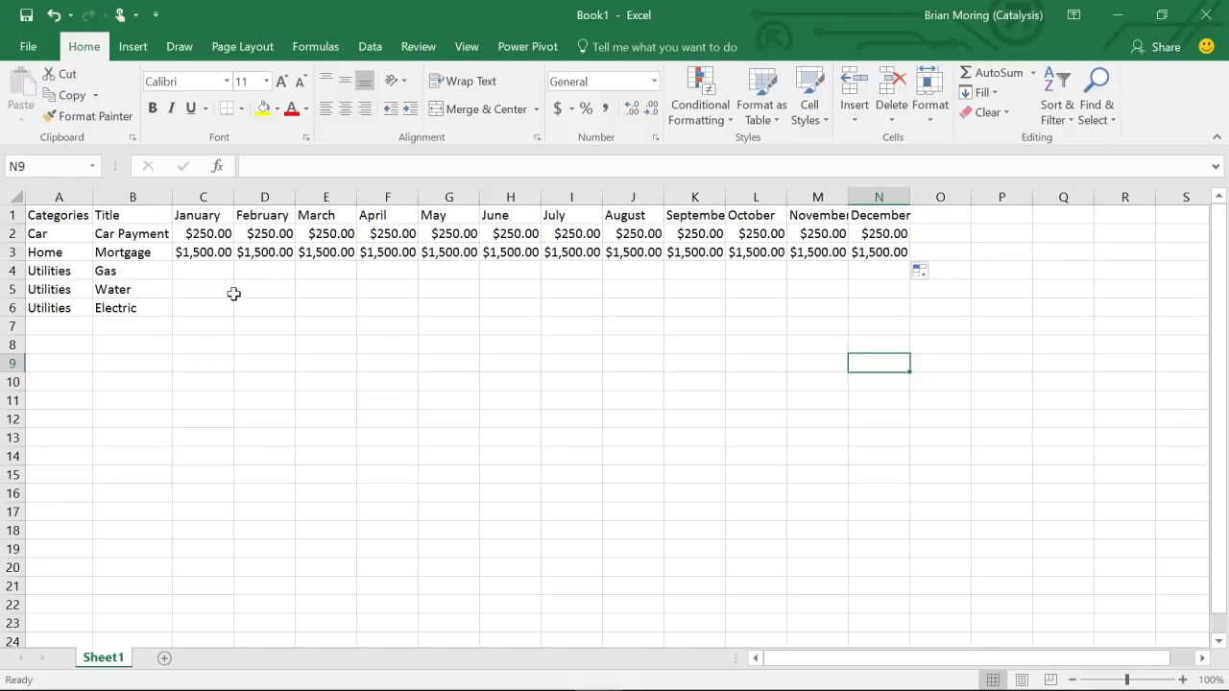
- Enter Water amounts 100, 125 and 150 for January through March
{"action": "left_click", "coordinate": [202, 289]}
{"action": "type", "text": "100"}
{"action": "key", "text": "Tab"}
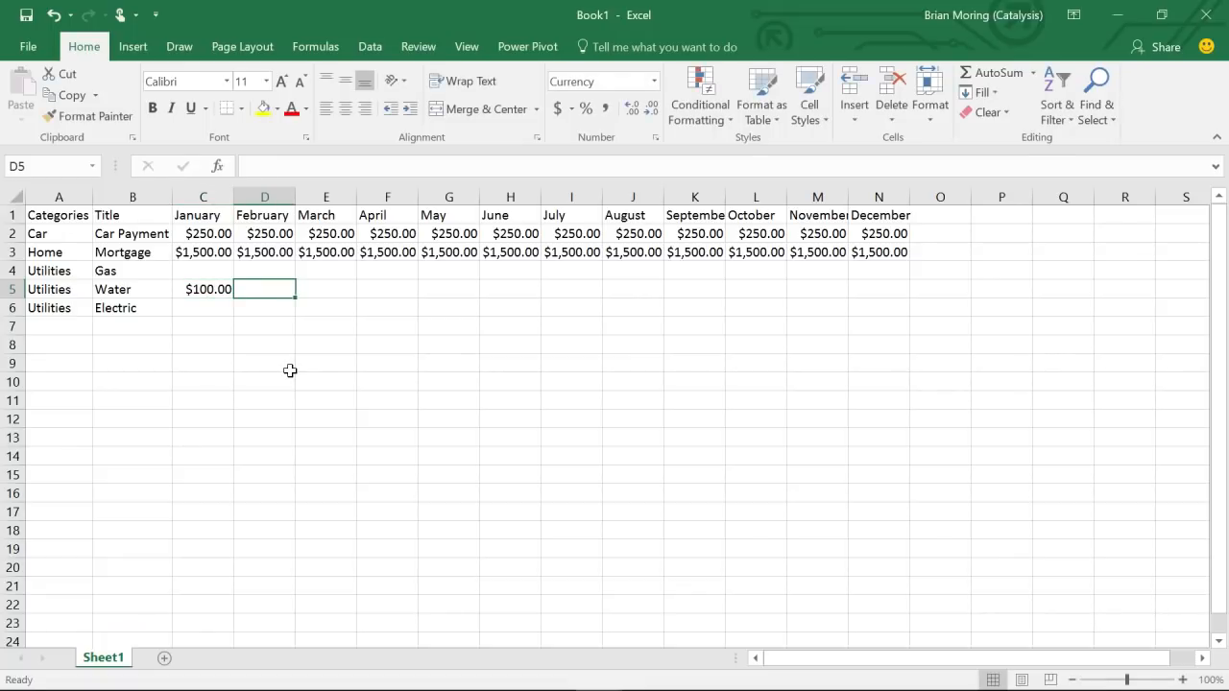
{"action": "type", "text": "125"}
{"action": "key", "text": "ctrl+Return"}
{"action": "key", "text": "Tab"}
{"action": "type", "text": "150"}
{"action": "key", "text": "ctrl+Return"}
{"action": "key", "text": "Return"}
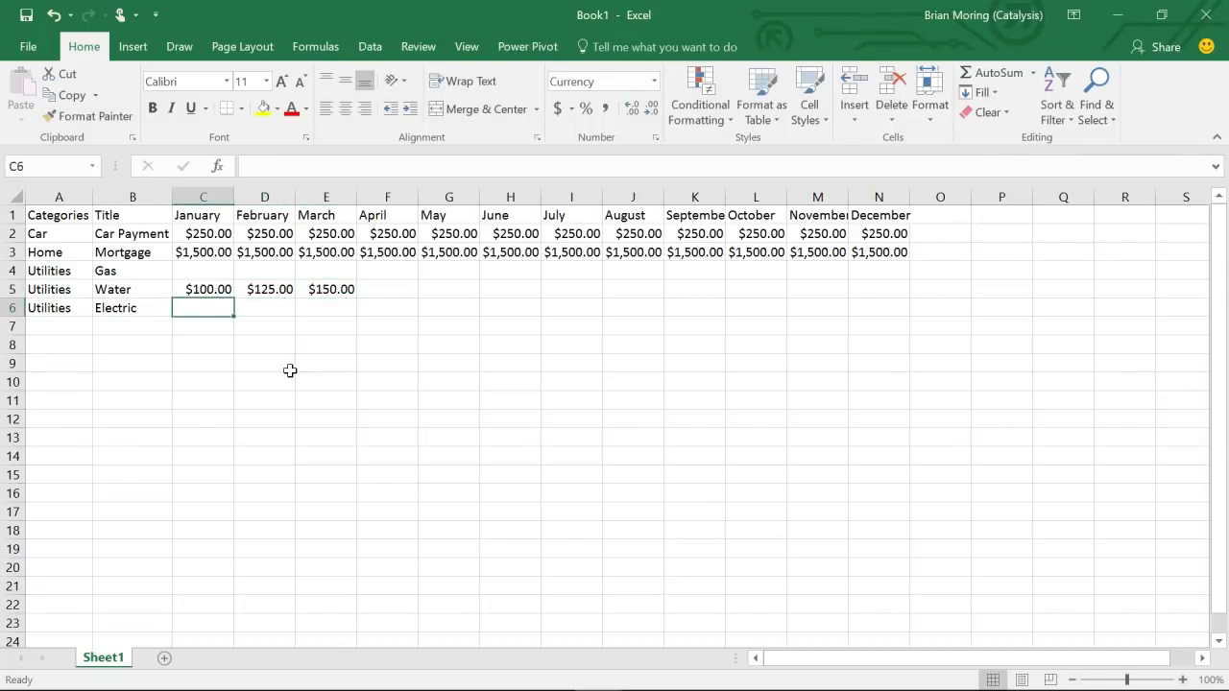
- Extend the Water series in $25 steps through August, reaching $275.00
{"action": "left_click_drag", "start_coordinate": [206, 288], "coordinate": [350, 286]}
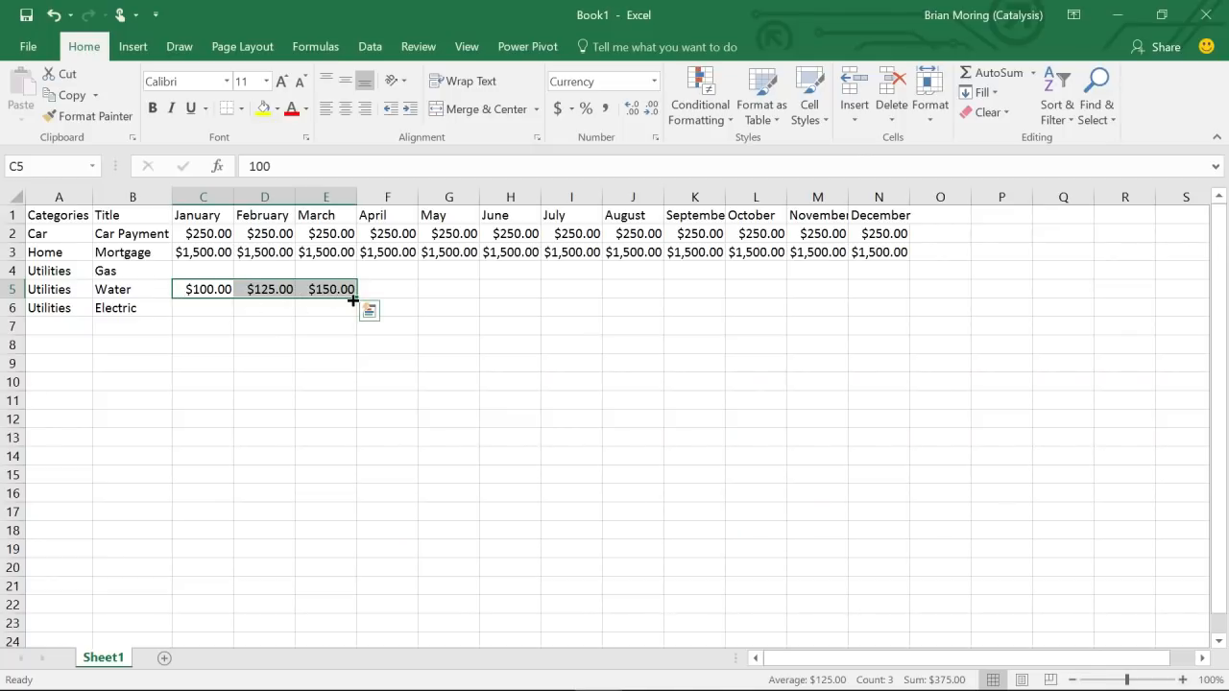
{"action": "left_click_drag", "start_coordinate": [353, 301], "coordinate": [423, 297]}
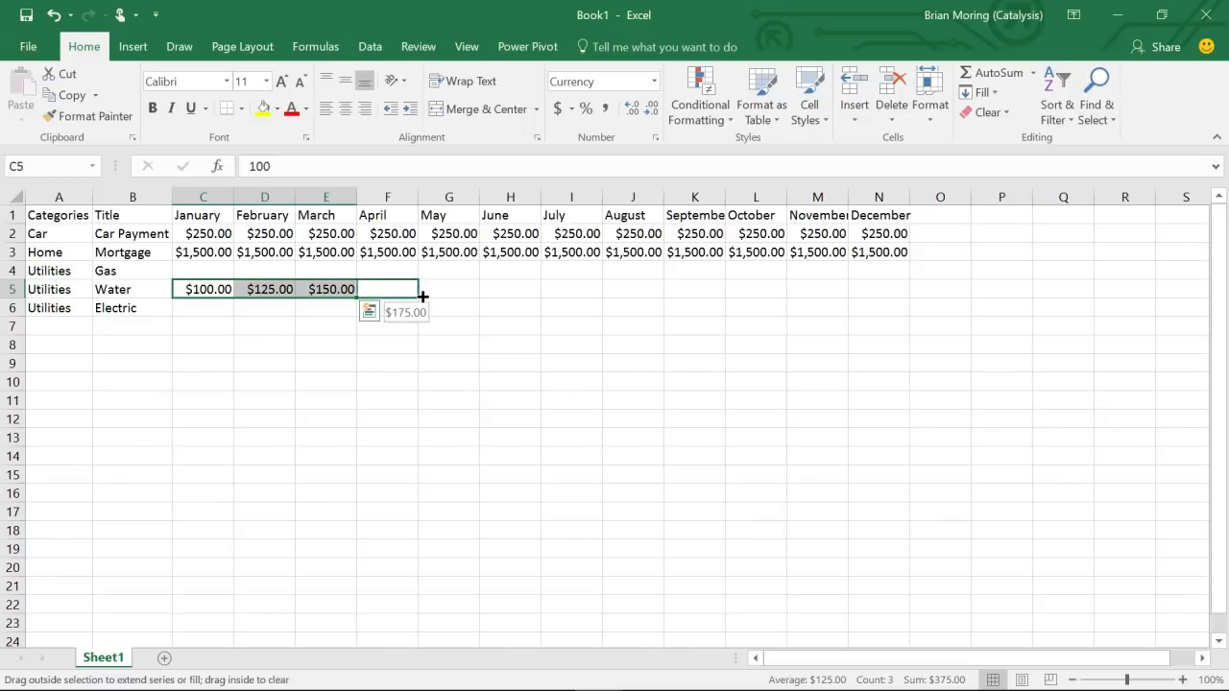
{"action": "left_click_drag", "start_coordinate": [422, 297], "coordinate": [420, 294]}
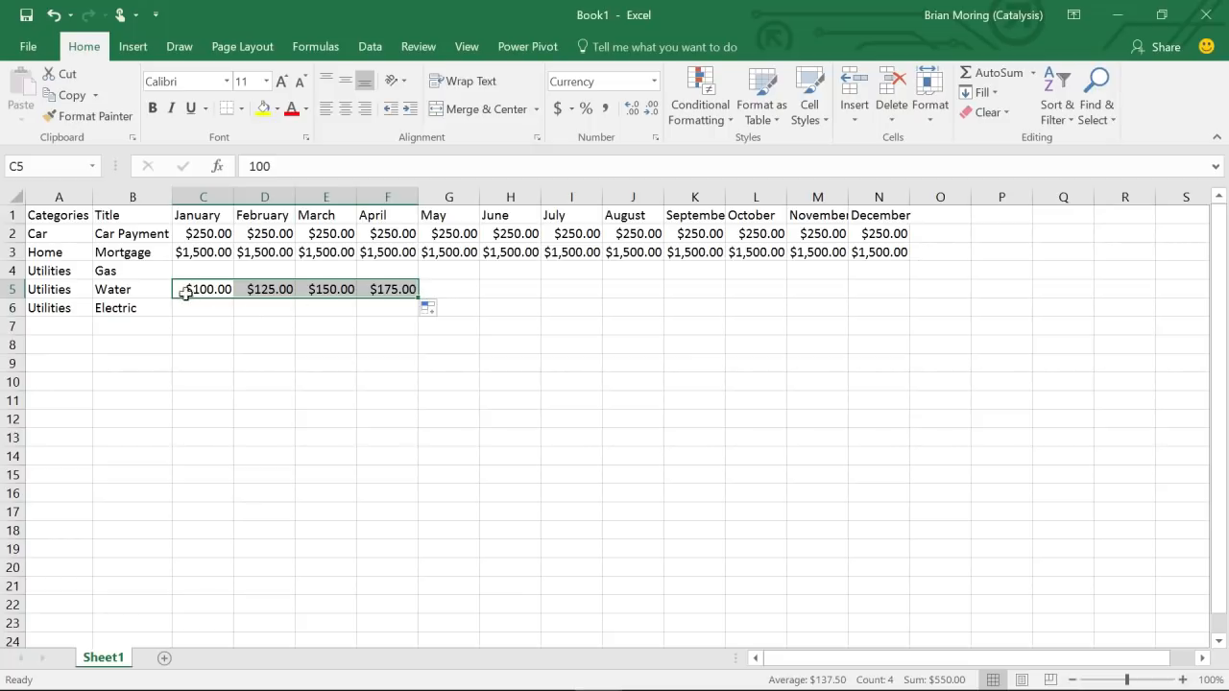
{"action": "key", "text": "shift+Left"}
{"action": "left_click_drag", "start_coordinate": [191, 289], "coordinate": [401, 288]}
{"action": "left_click_drag", "start_coordinate": [419, 299], "coordinate": [583, 285]}
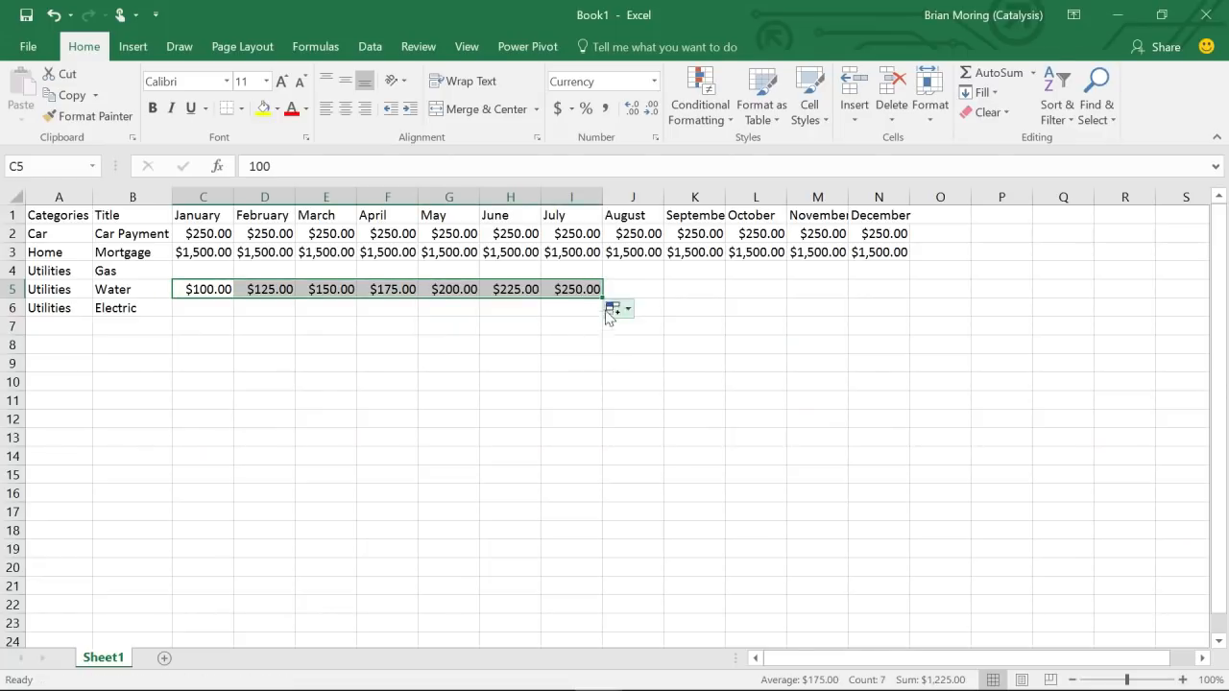
{"action": "left_click_drag", "start_coordinate": [603, 298], "coordinate": [655, 291]}
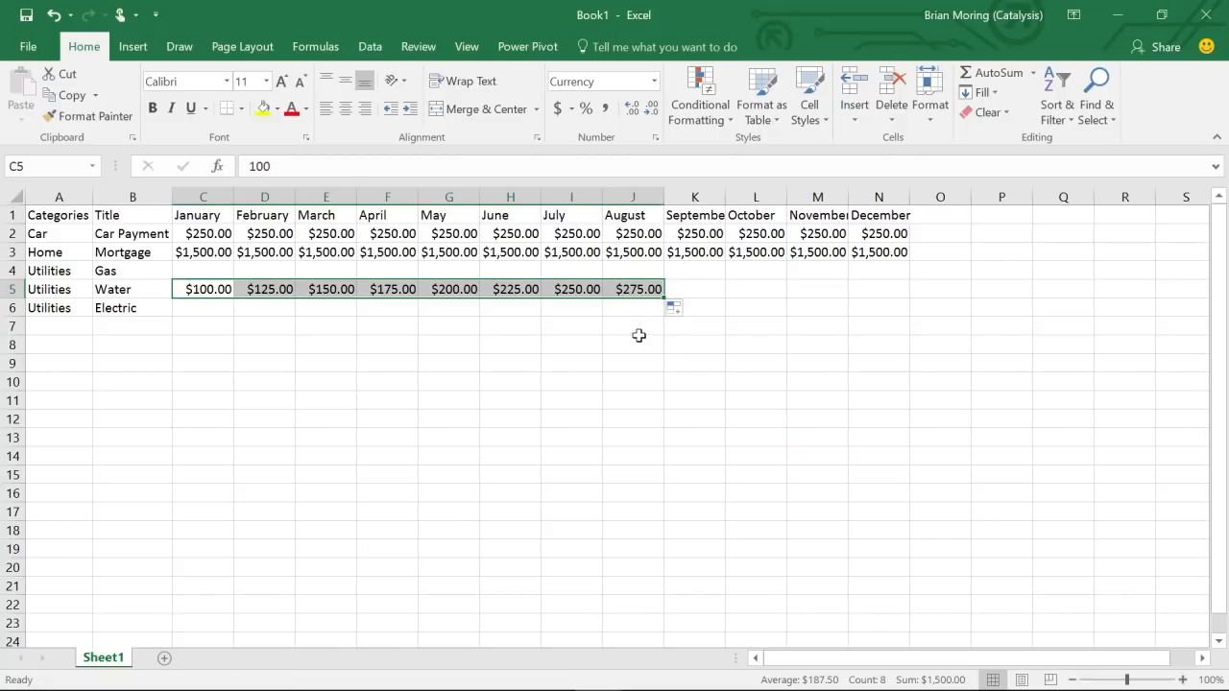
{"action": "left_click", "coordinate": [641, 342]}
{"action": "left_click", "coordinate": [682, 286]}
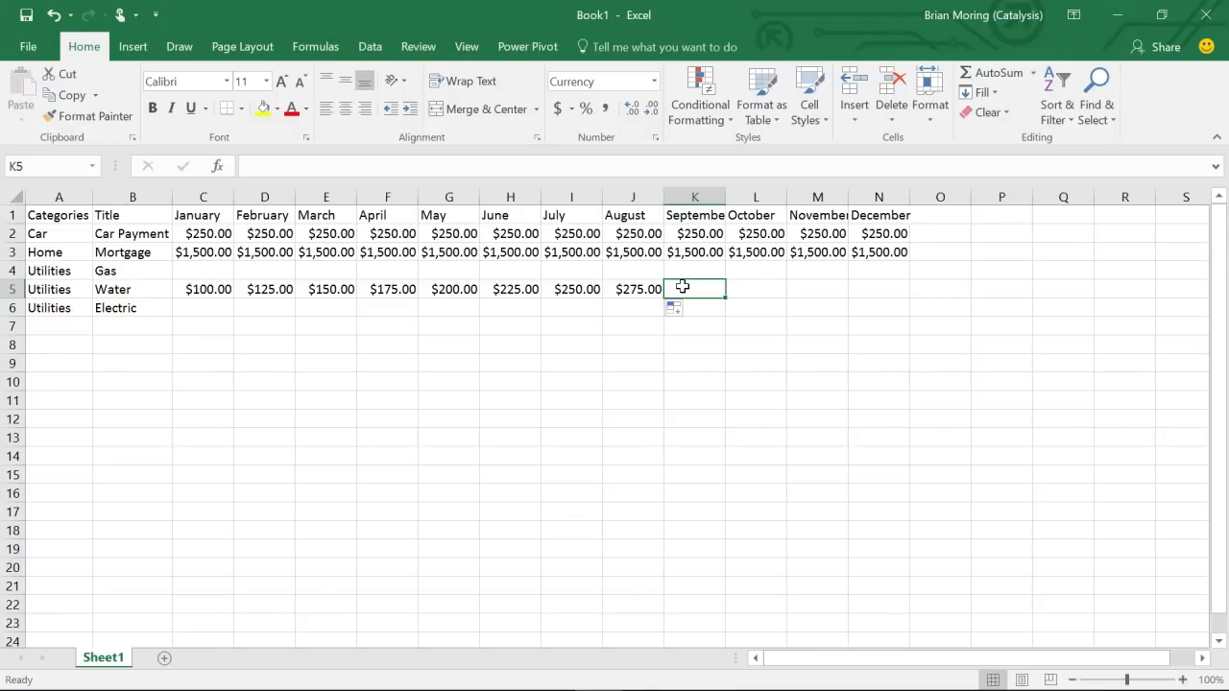
- Enter $150 for September and $125 for October in the Water row
{"action": "type", "text": "150"}
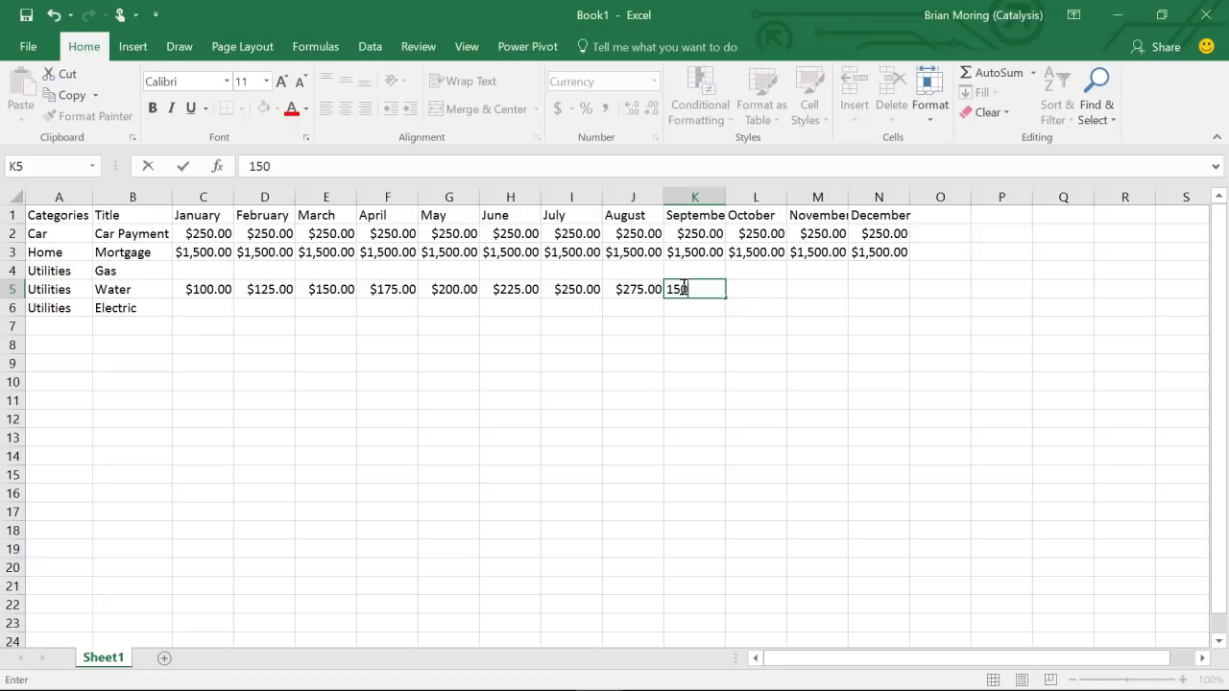
{"action": "key", "text": "Return"}
{"action": "left_click", "coordinate": [715, 288]}
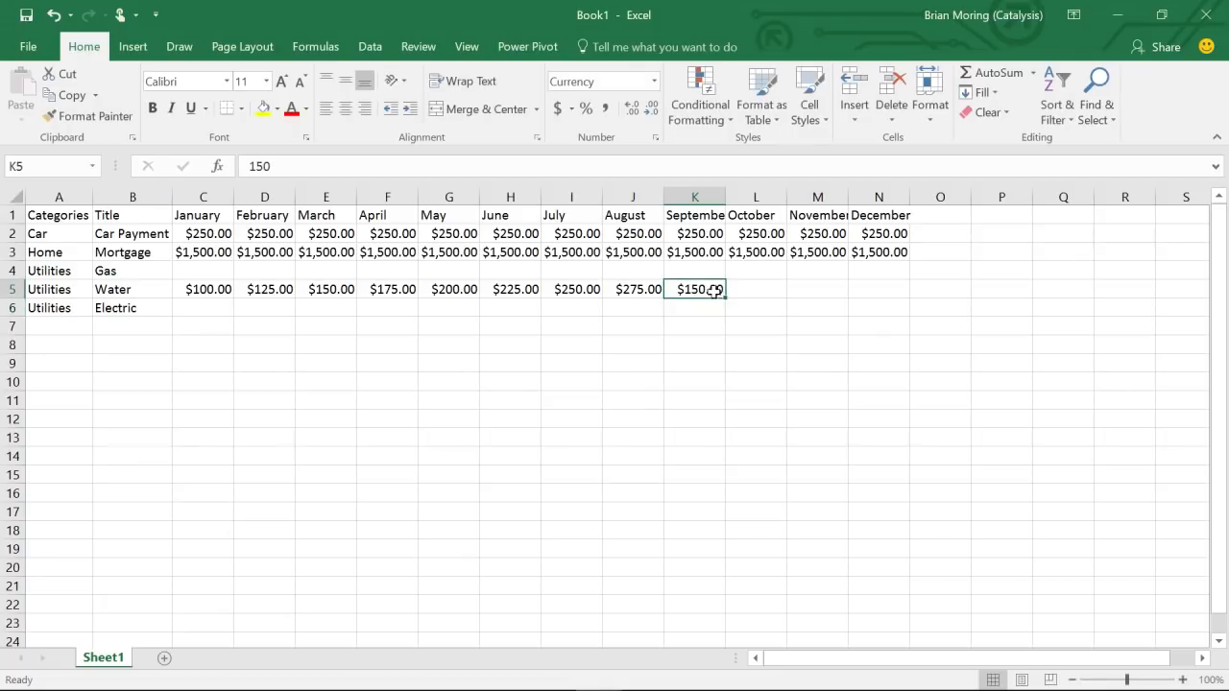
{"action": "left_click", "coordinate": [737, 291]}
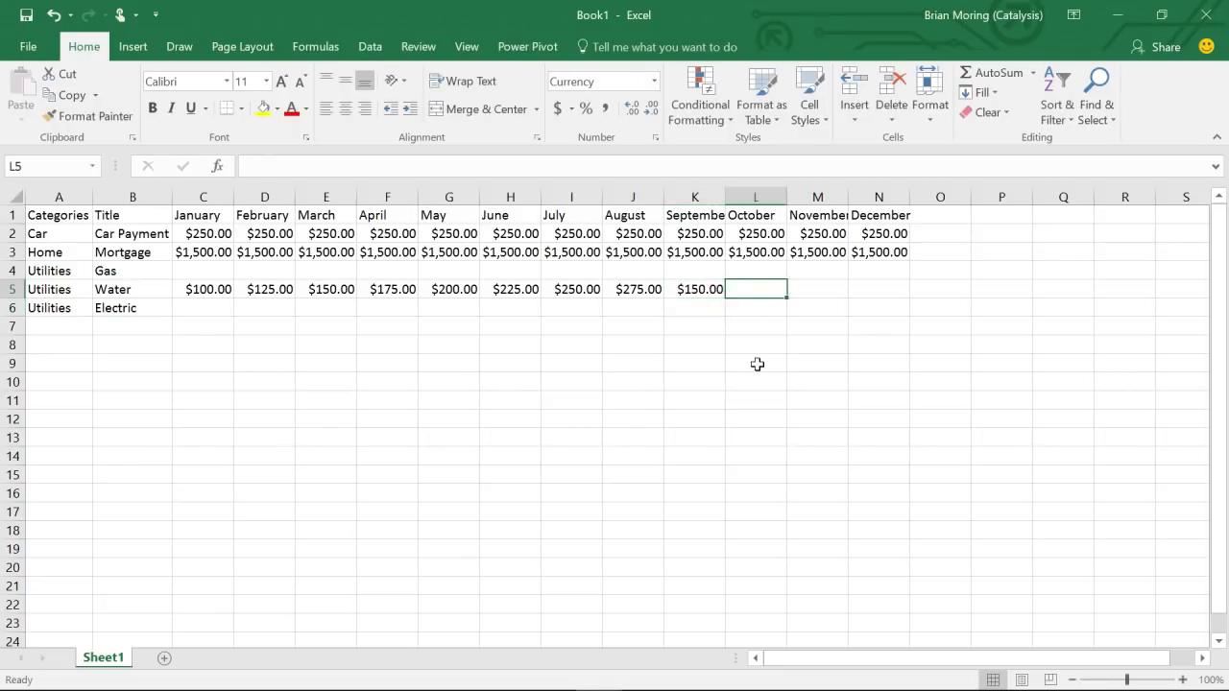
{"action": "type", "text": "125"}
{"action": "key", "text": "Return"}
- Extend the falling Water series through December, giving $100 and $75
{"action": "left_click_drag", "start_coordinate": [705, 288], "coordinate": [748, 288]}
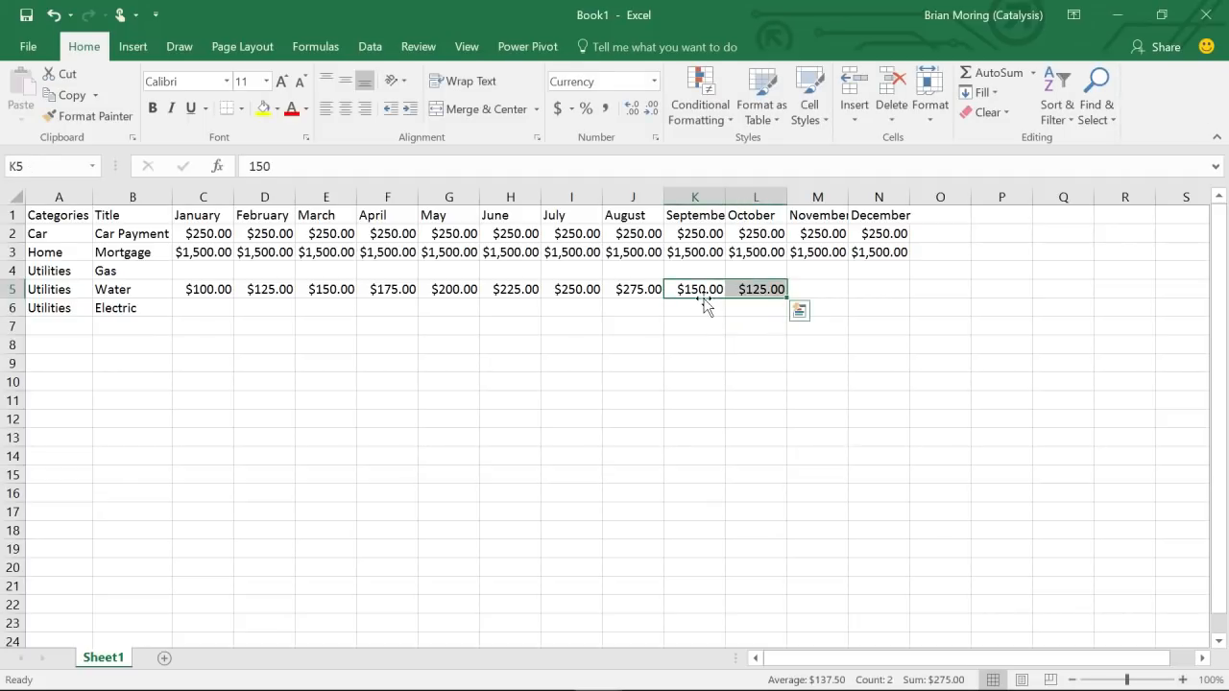
{"action": "left_click_drag", "start_coordinate": [786, 298], "coordinate": [884, 291]}
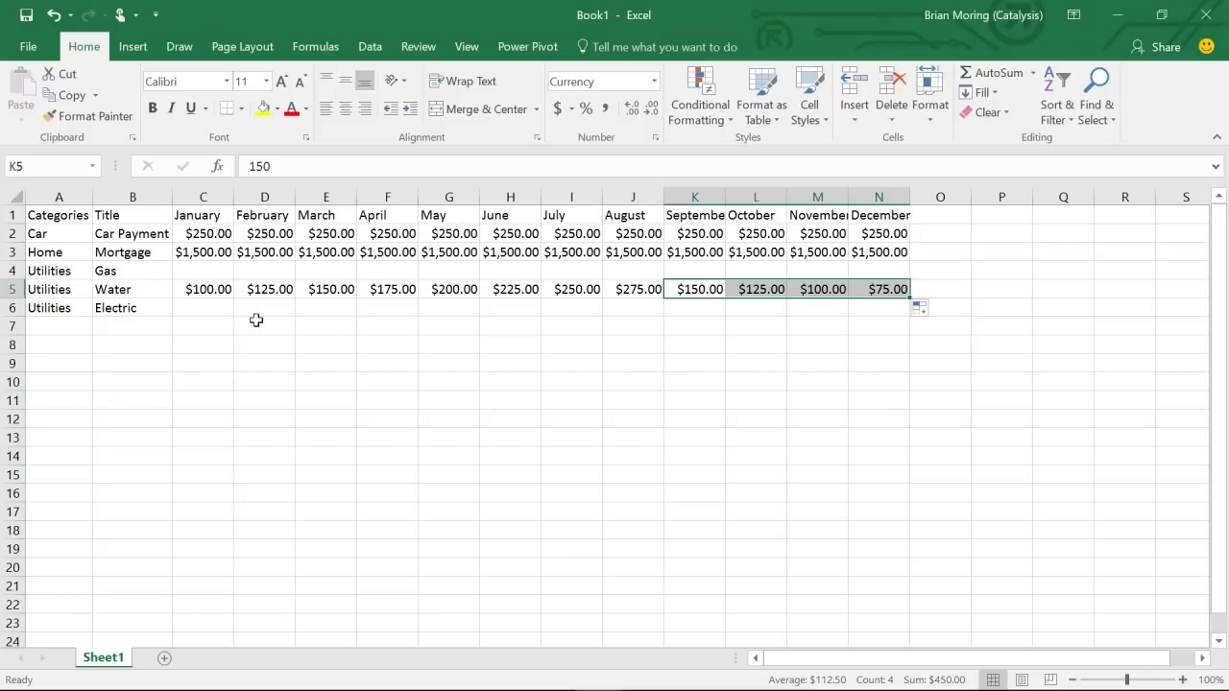
{"action": "left_click", "coordinate": [205, 285]}
{"action": "left_click", "coordinate": [208, 269]}
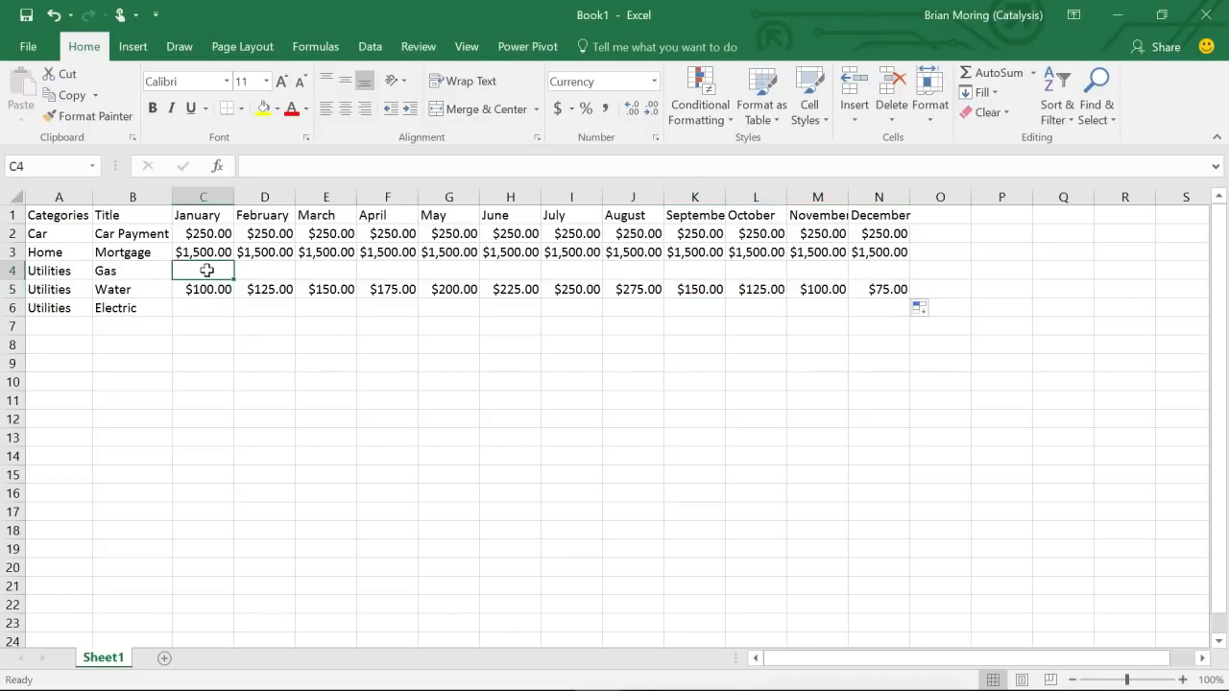
- Copy the Water amounts C5:N5 and paste them into the Gas row at C4
{"action": "left_click", "coordinate": [209, 291]}
{"action": "left_click_drag", "start_coordinate": [209, 291], "coordinate": [877, 286]}
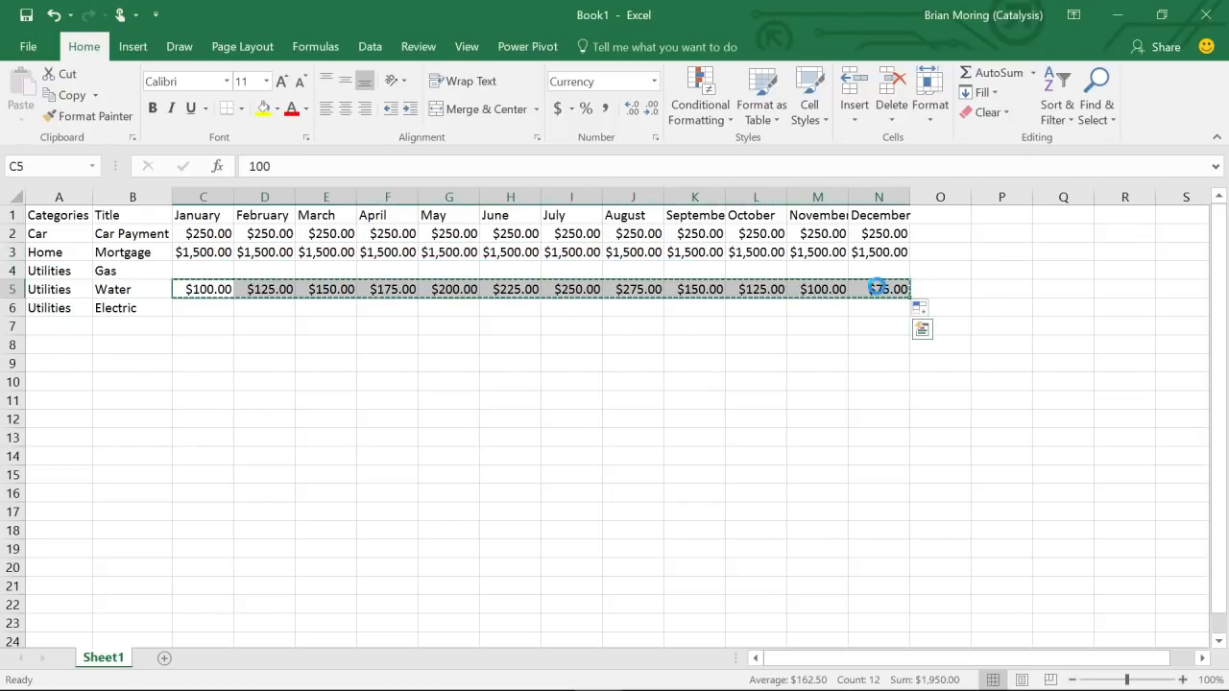
{"action": "key", "text": "ctrl+c"}
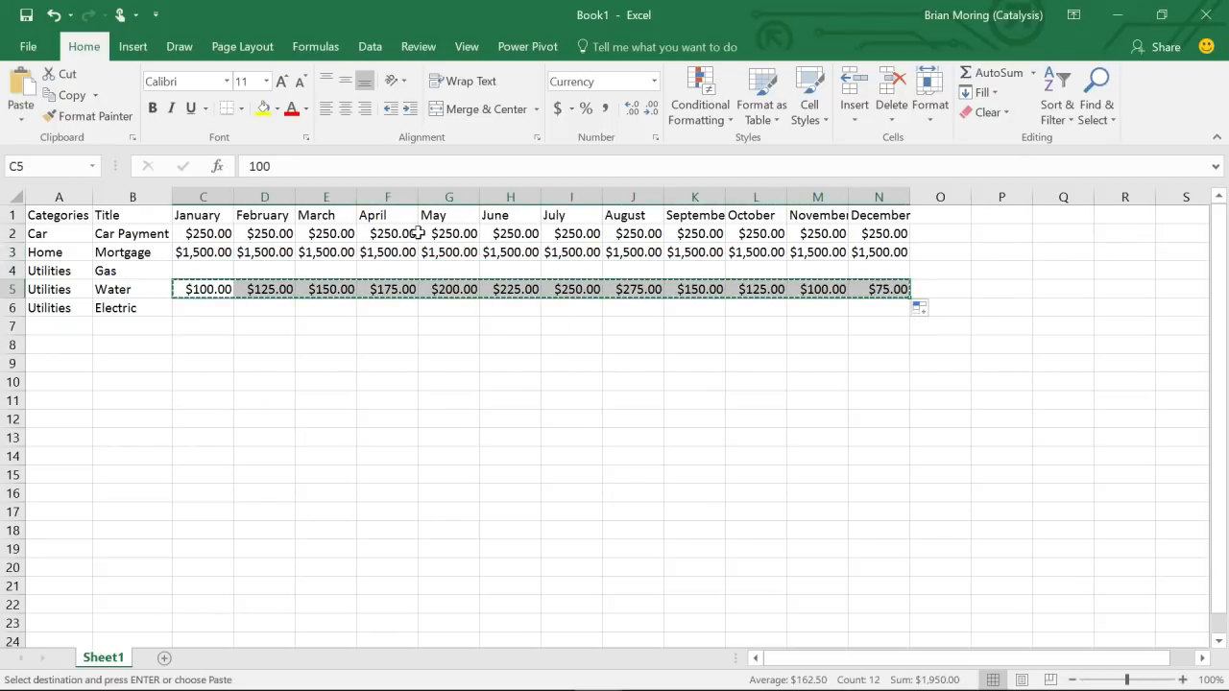
{"action": "left_click", "coordinate": [207, 272]}
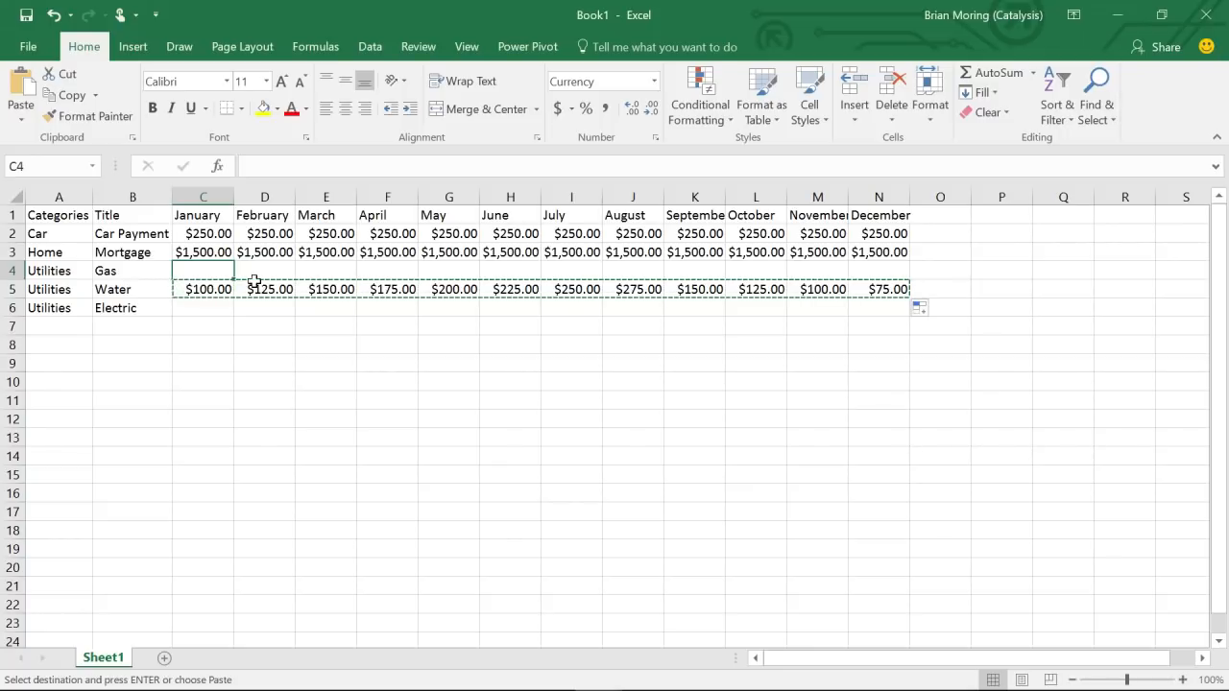
{"action": "right_click", "coordinate": [199, 274]}
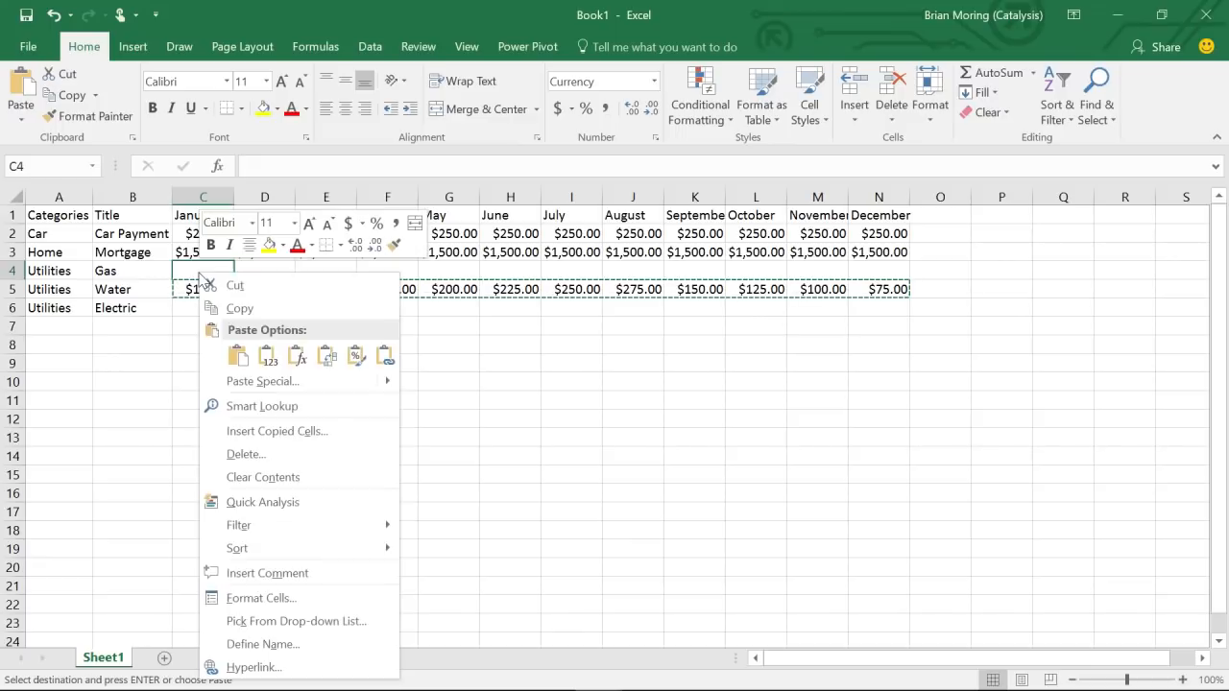
{"action": "left_click", "coordinate": [239, 356]}
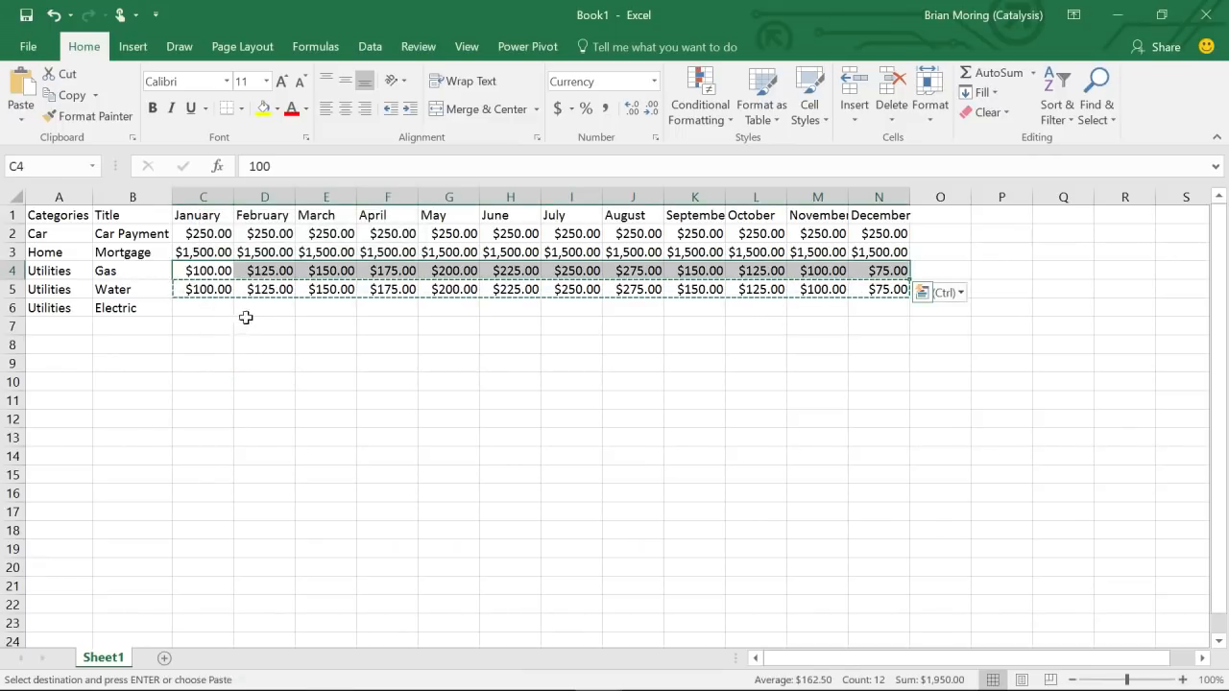
- Paste the same amounts into the Electric row starting under March at E6
{"action": "left_click", "coordinate": [281, 306]}
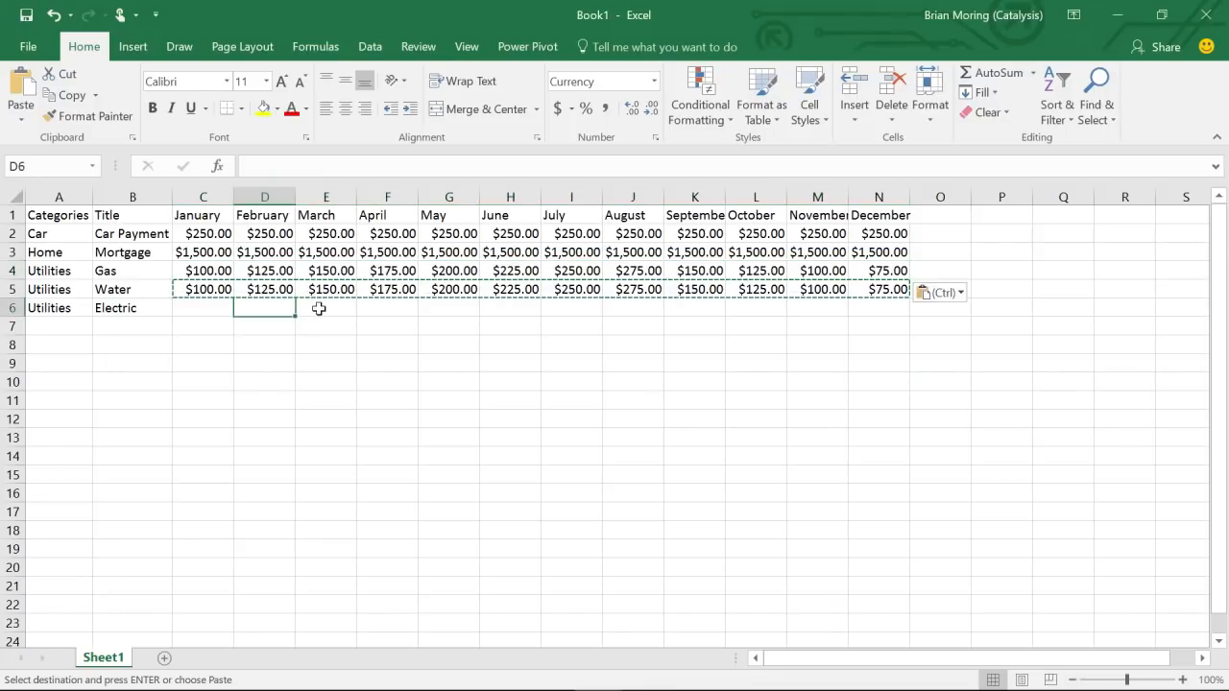
{"action": "left_click", "coordinate": [319, 308]}
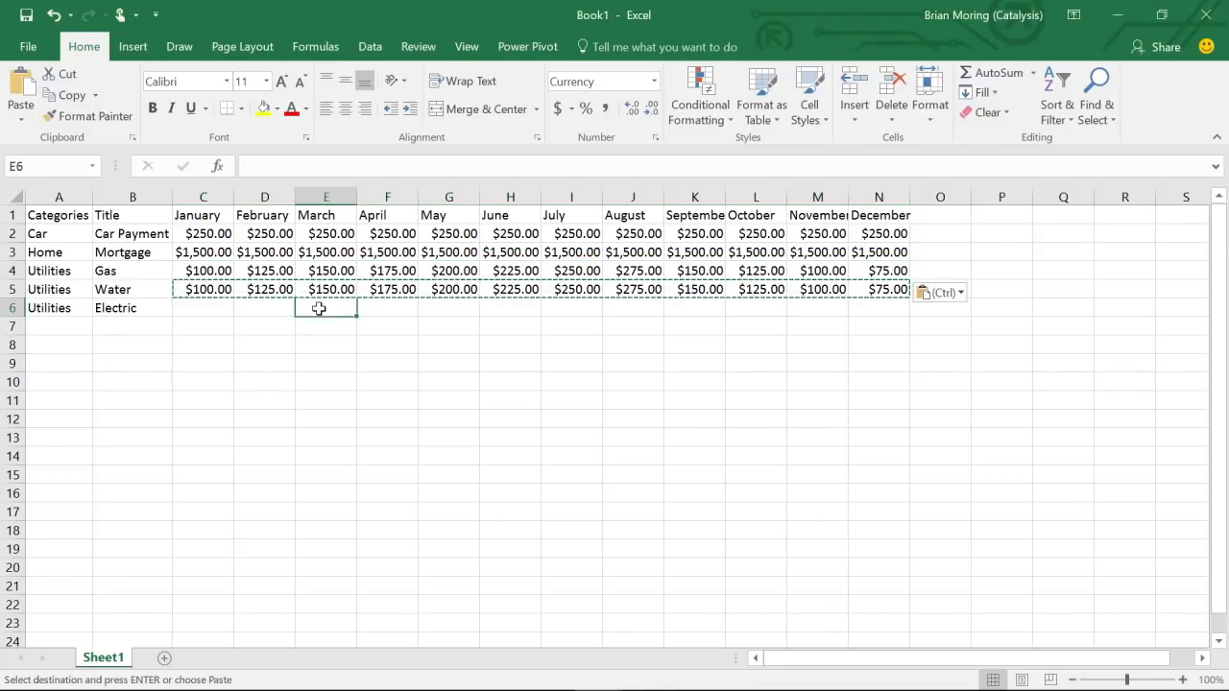
{"action": "right_click", "coordinate": [321, 308]}
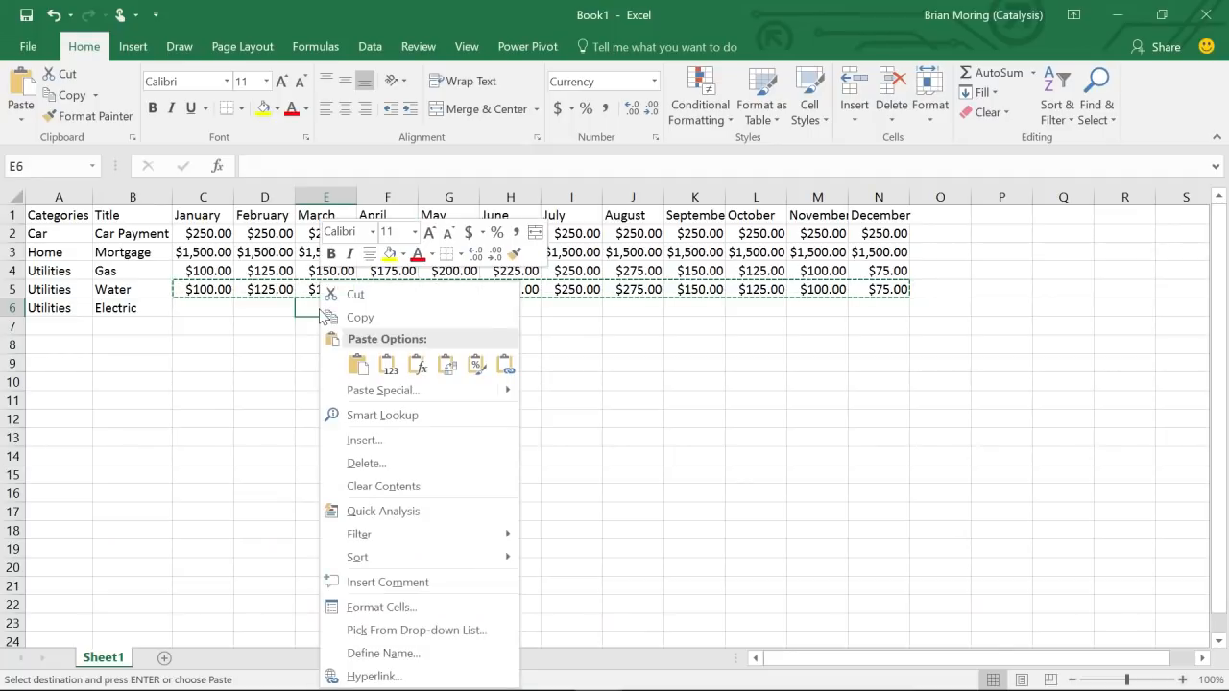
{"action": "left_click", "coordinate": [357, 365]}
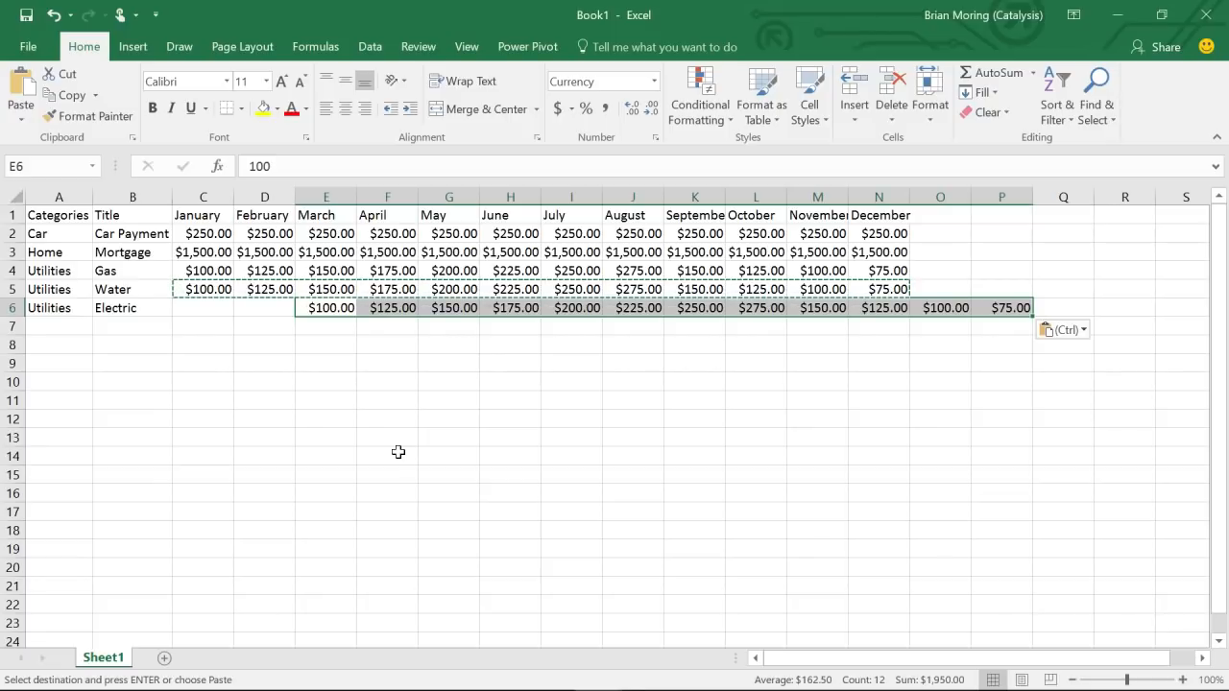
{"action": "left_click", "coordinate": [954, 329]}
{"action": "left_click_drag", "start_coordinate": [946, 307], "coordinate": [1015, 307]}
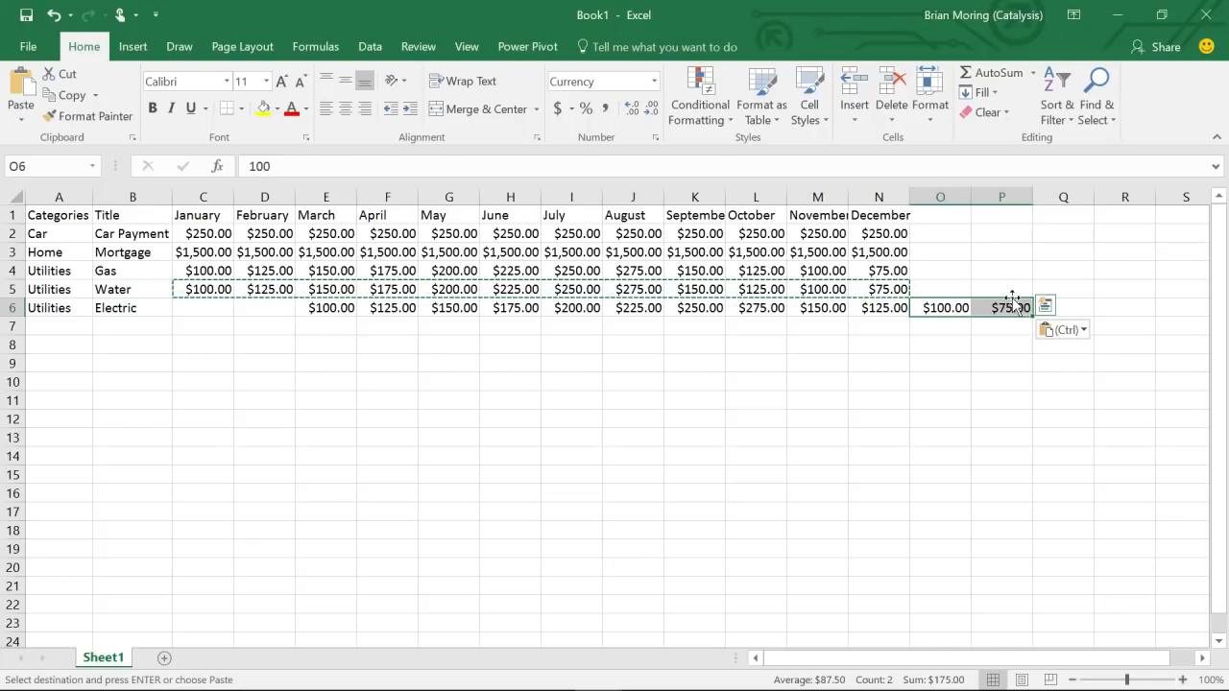
- Cut the overflow amounts from O6:P6 and paste them into Electric's January and February at C6
{"action": "right_click", "coordinate": [1010, 309]}
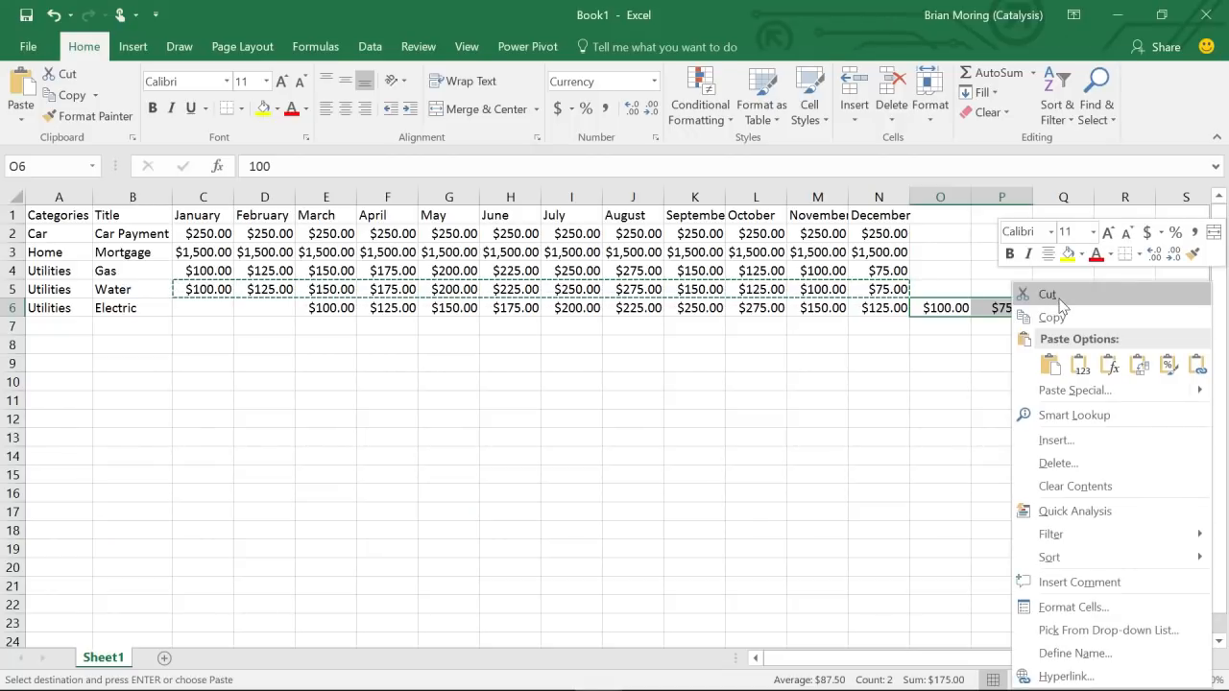
{"action": "left_click", "coordinate": [1060, 300]}
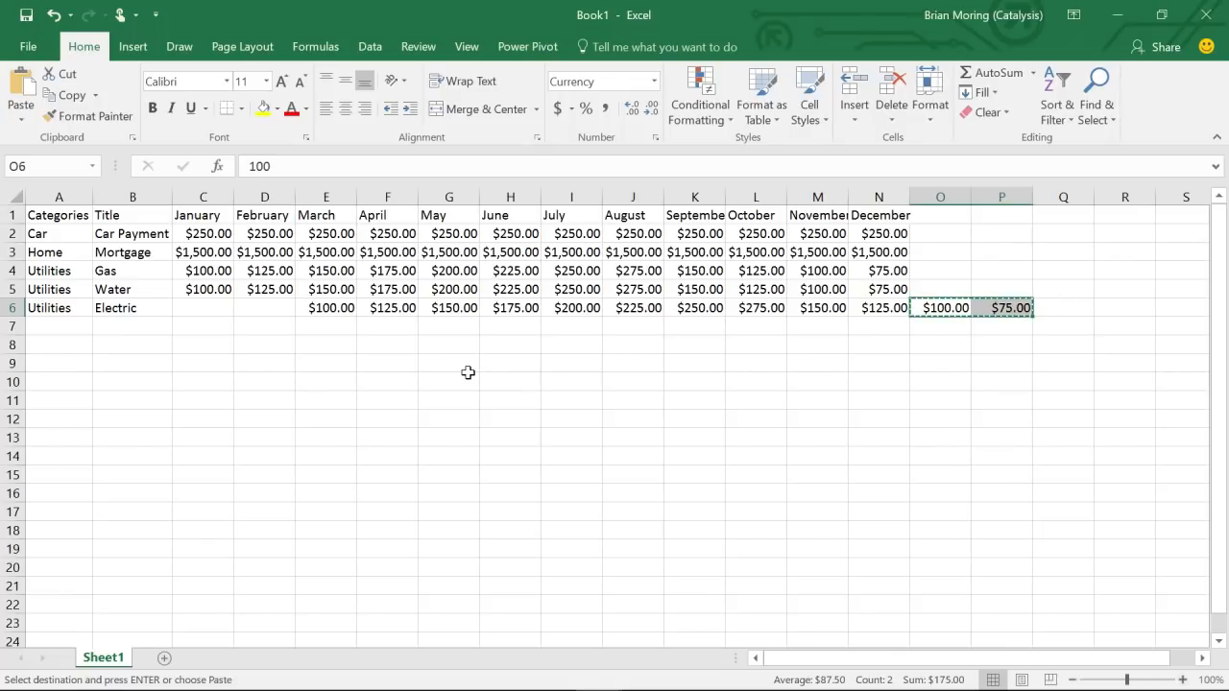
{"action": "left_click", "coordinate": [200, 308]}
{"action": "right_click", "coordinate": [200, 309]}
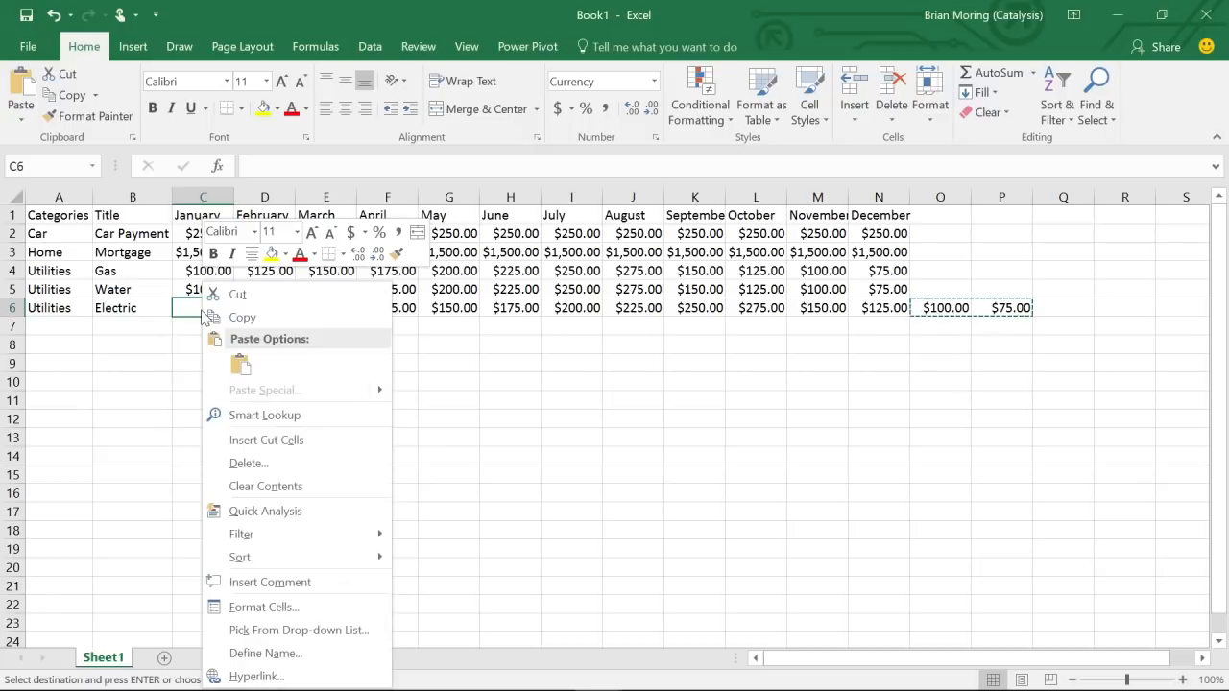
{"action": "left_click", "coordinate": [246, 364]}
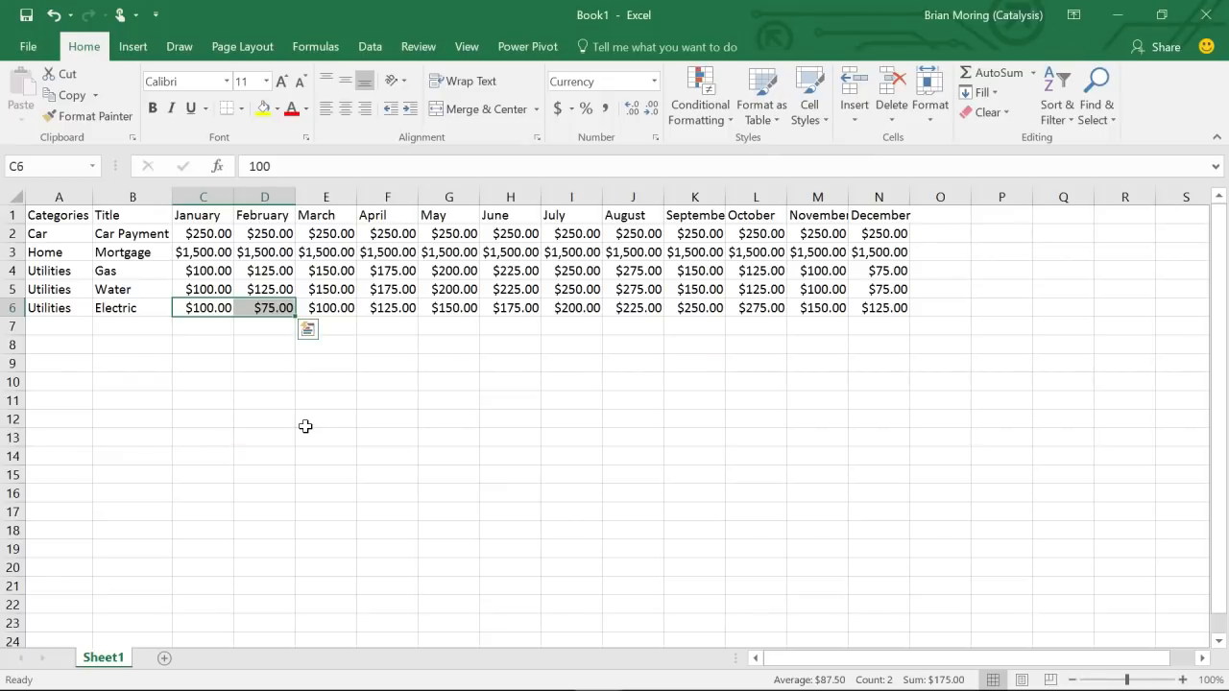
{"action": "key", "text": "alt+Tab"}
{"action": "left_click", "coordinate": [305, 427]}
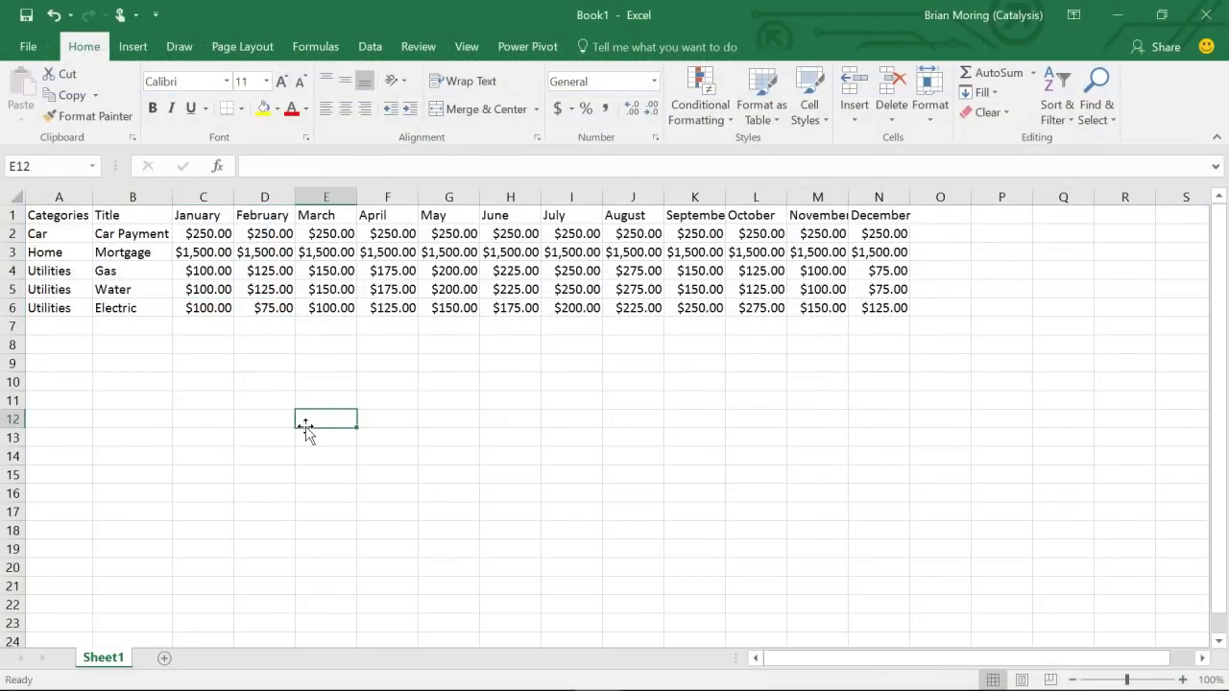
- Type Total in A7 and merge and centre it across A7:B7
{"action": "left_click_drag", "start_coordinate": [55, 331], "coordinate": [118, 326]}
{"action": "left_click", "coordinate": [117, 326]}
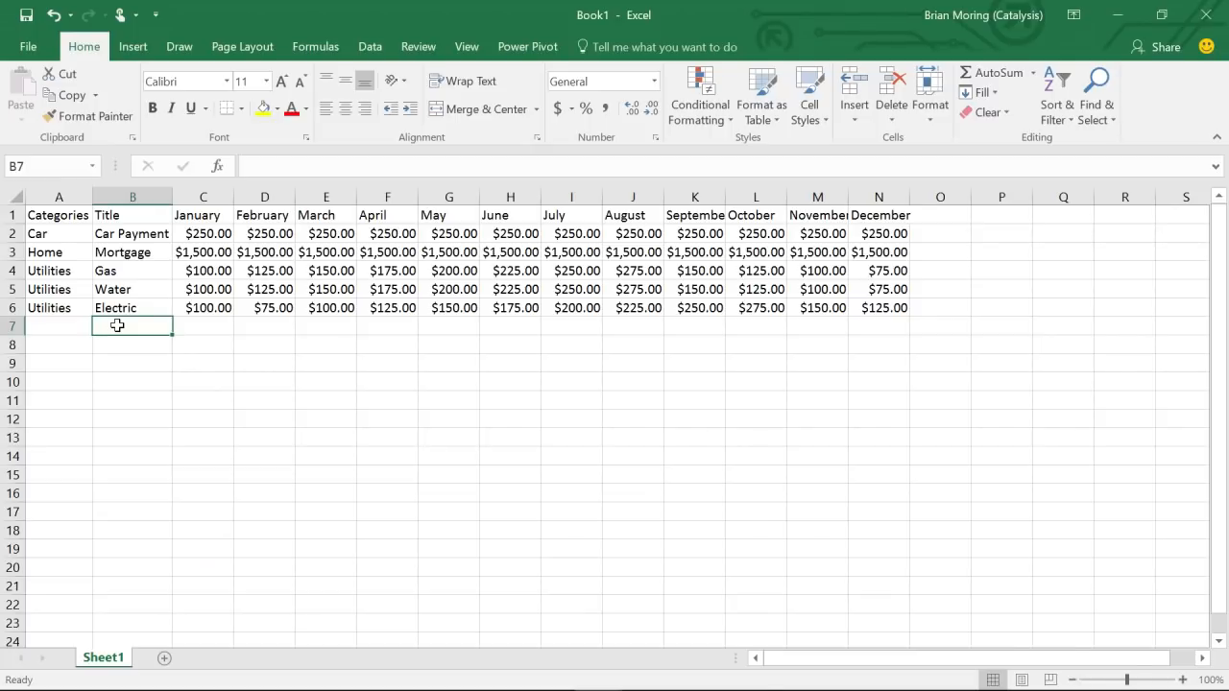
{"action": "left_click", "coordinate": [61, 331]}
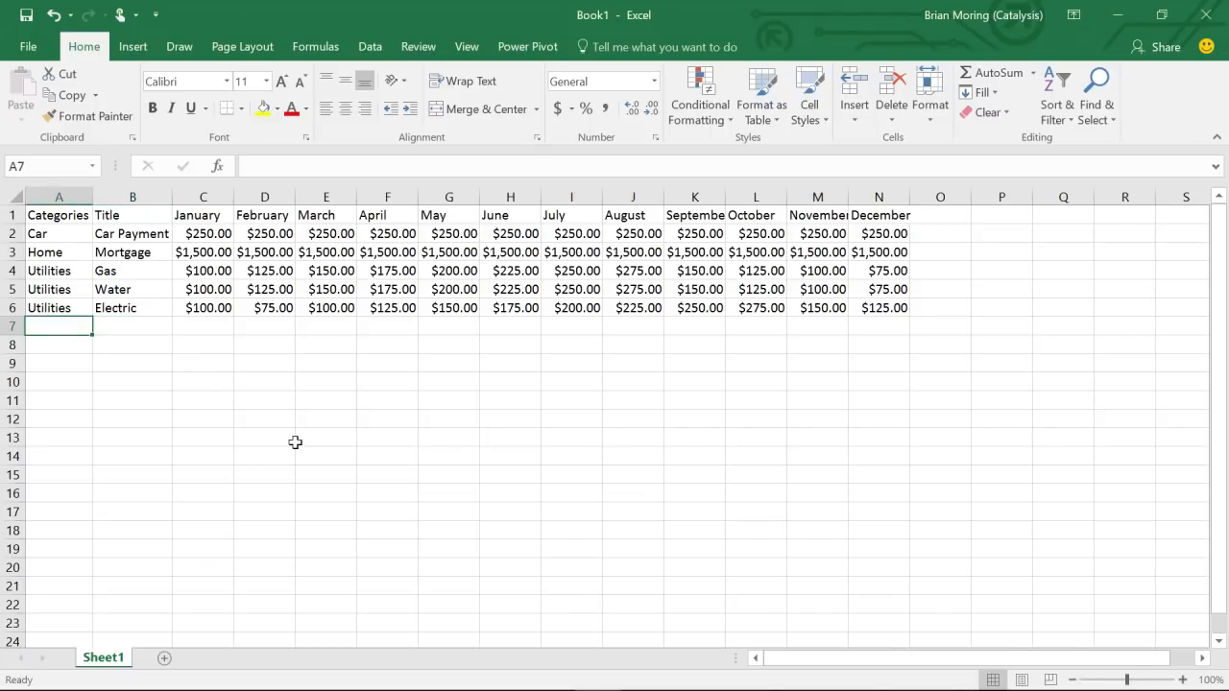
{"action": "type", "text": "Total"}
{"action": "key", "text": "Return"}
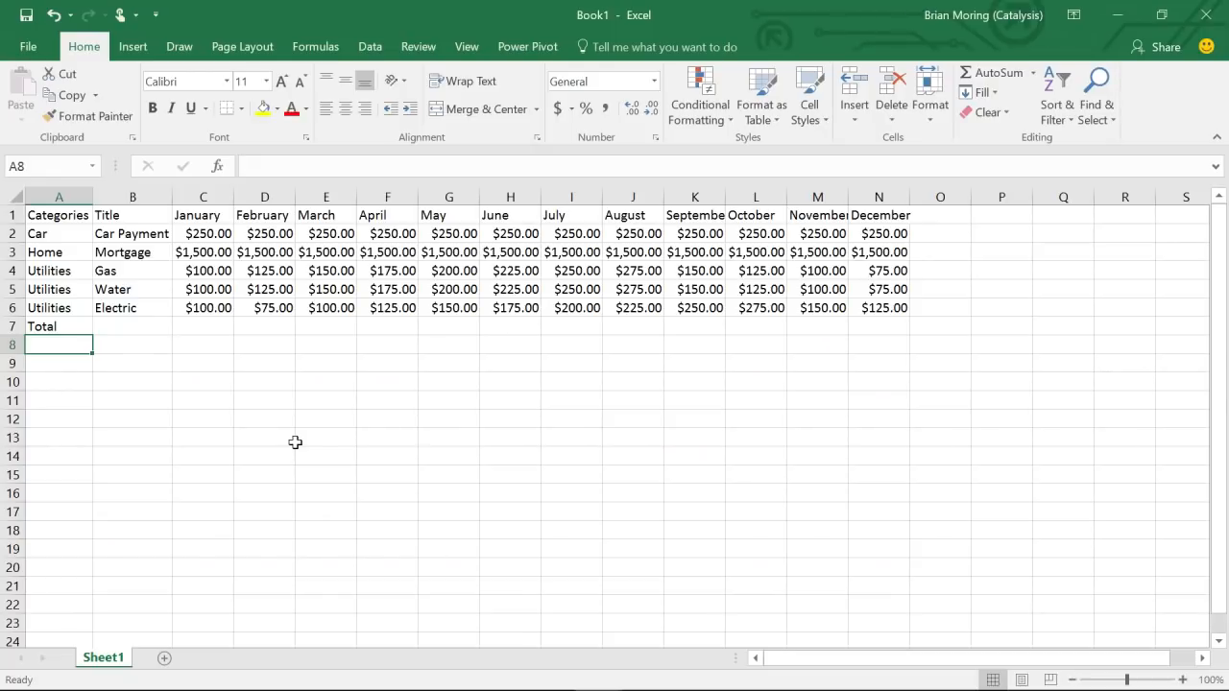
{"action": "left_click", "coordinate": [60, 327]}
{"action": "left_click_drag", "start_coordinate": [144, 331], "coordinate": [71, 336]}
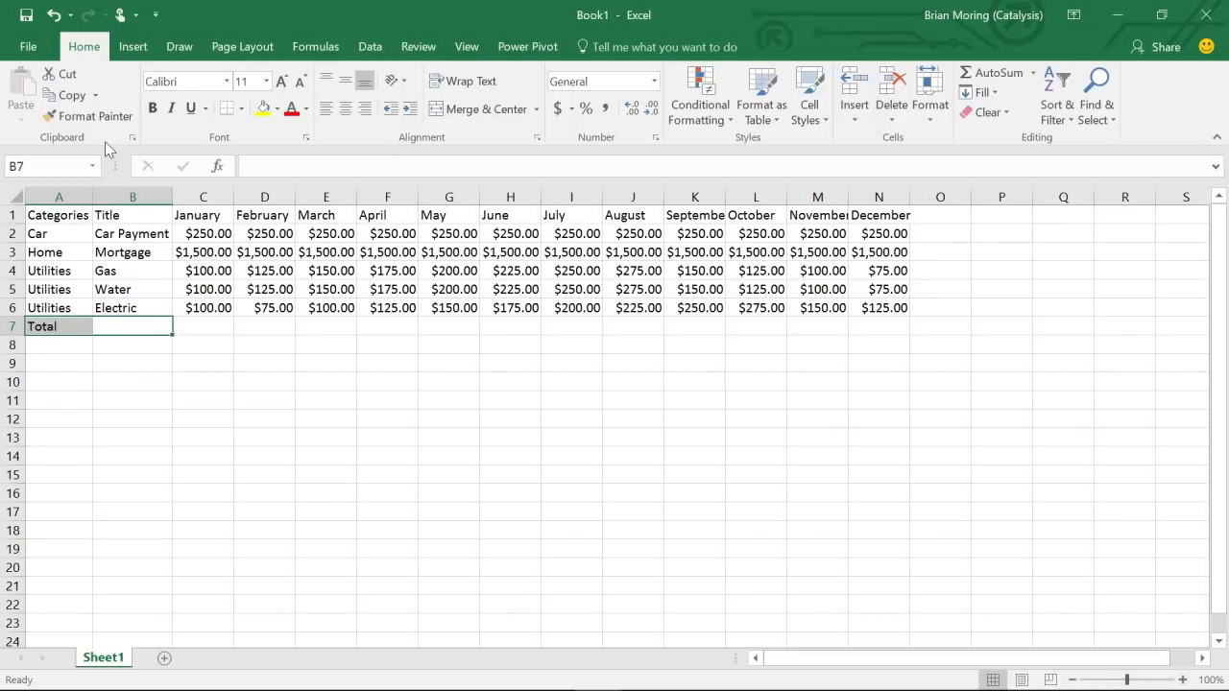
{"action": "left_click", "coordinate": [474, 109]}
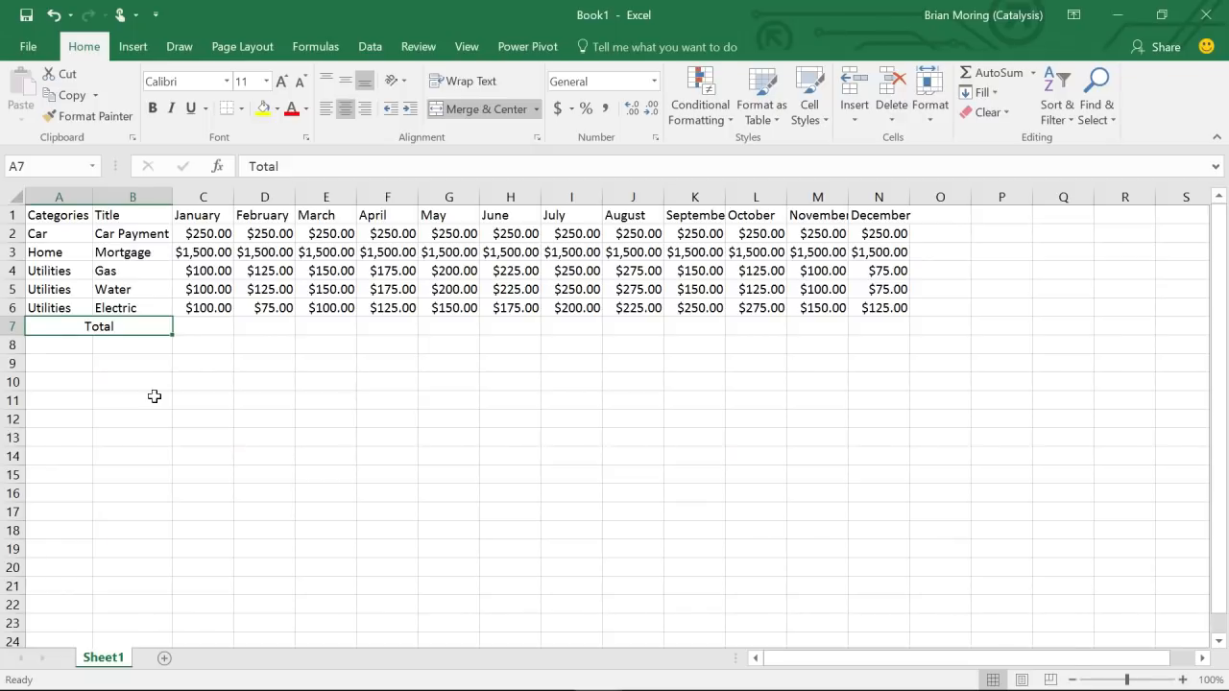
{"action": "left_click", "coordinate": [154, 396]}
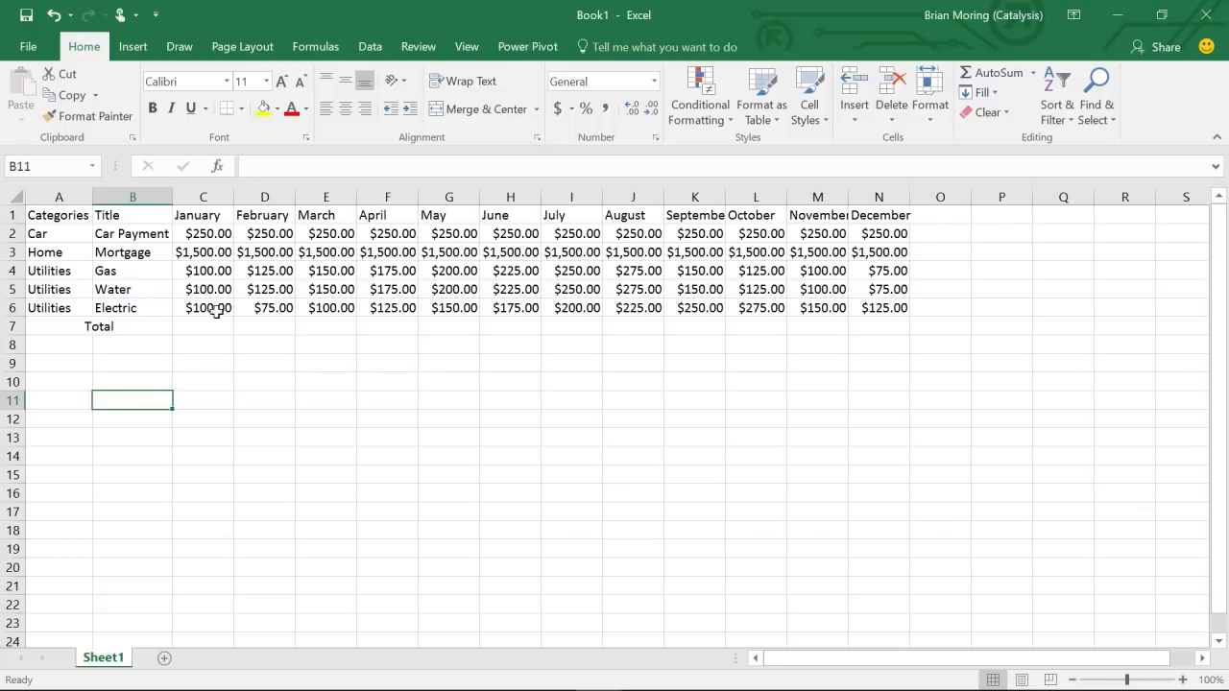
{"action": "left_click", "coordinate": [193, 233]}
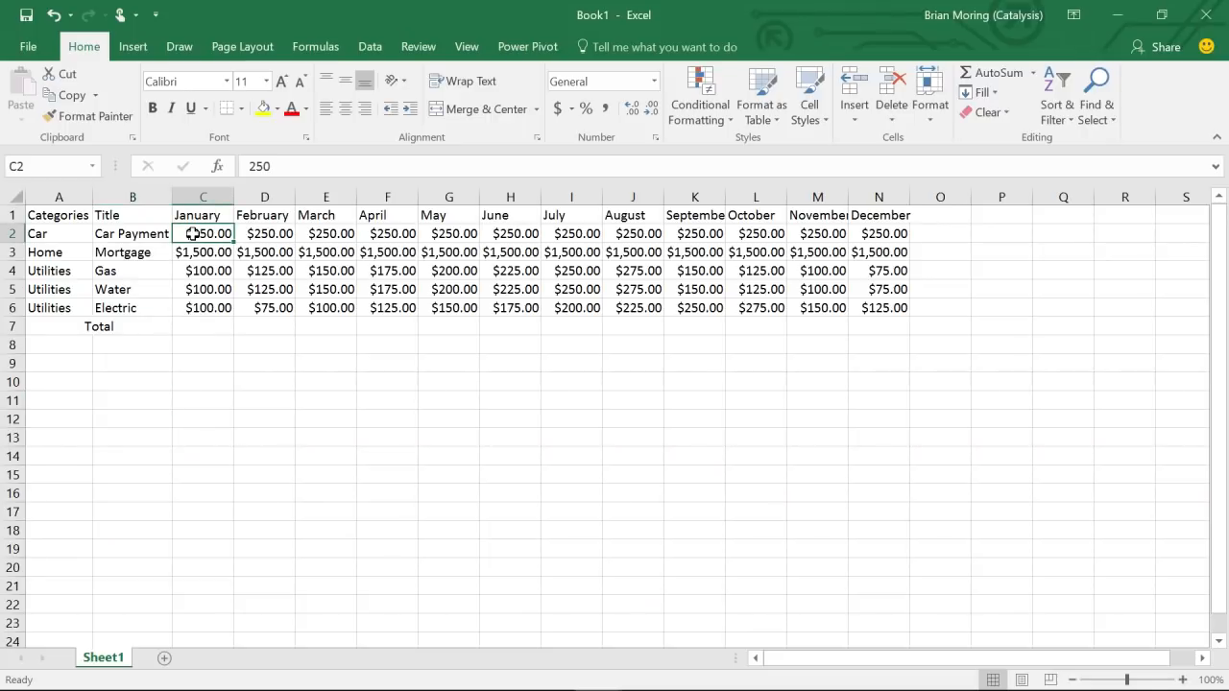
{"action": "left_click_drag", "start_coordinate": [193, 233], "coordinate": [191, 246]}
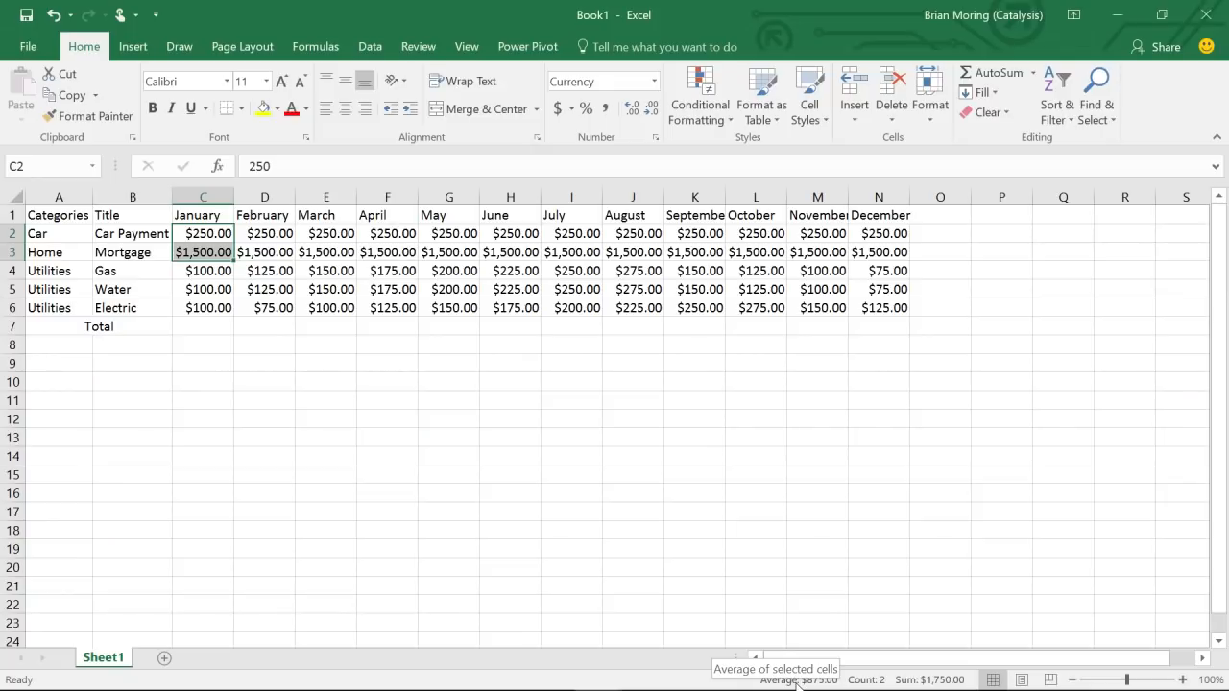
{"action": "left_click", "coordinate": [212, 330]}
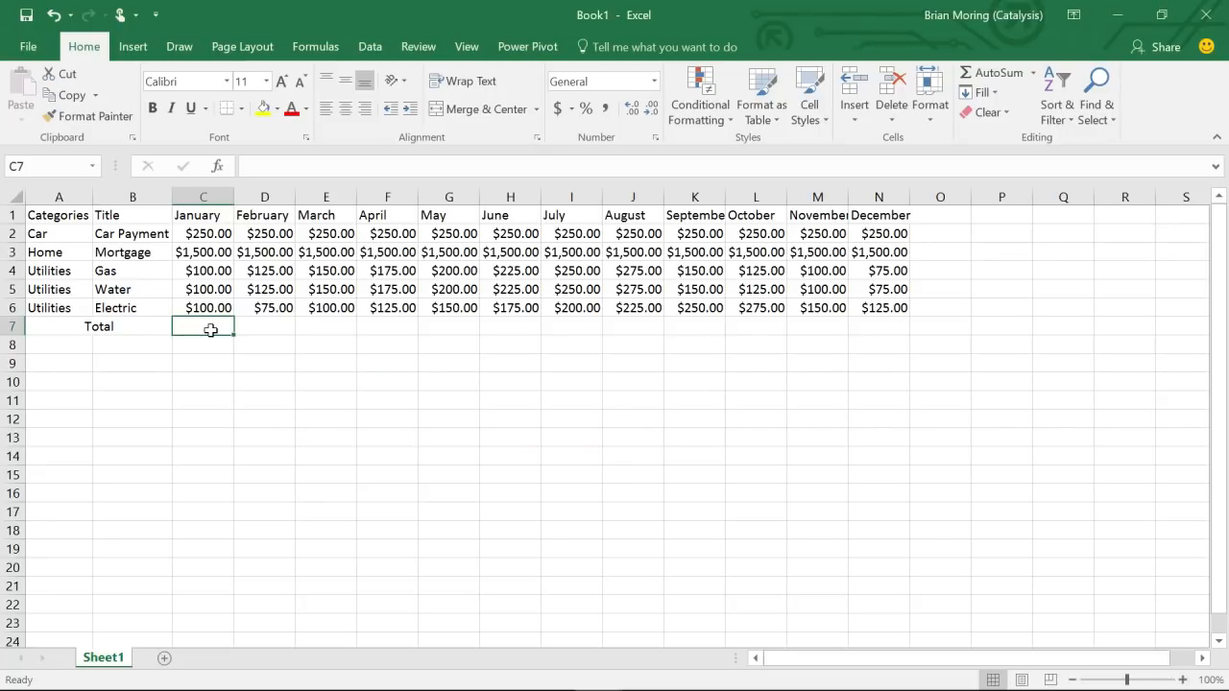
{"action": "left_click_drag", "start_coordinate": [201, 232], "coordinate": [202, 307]}
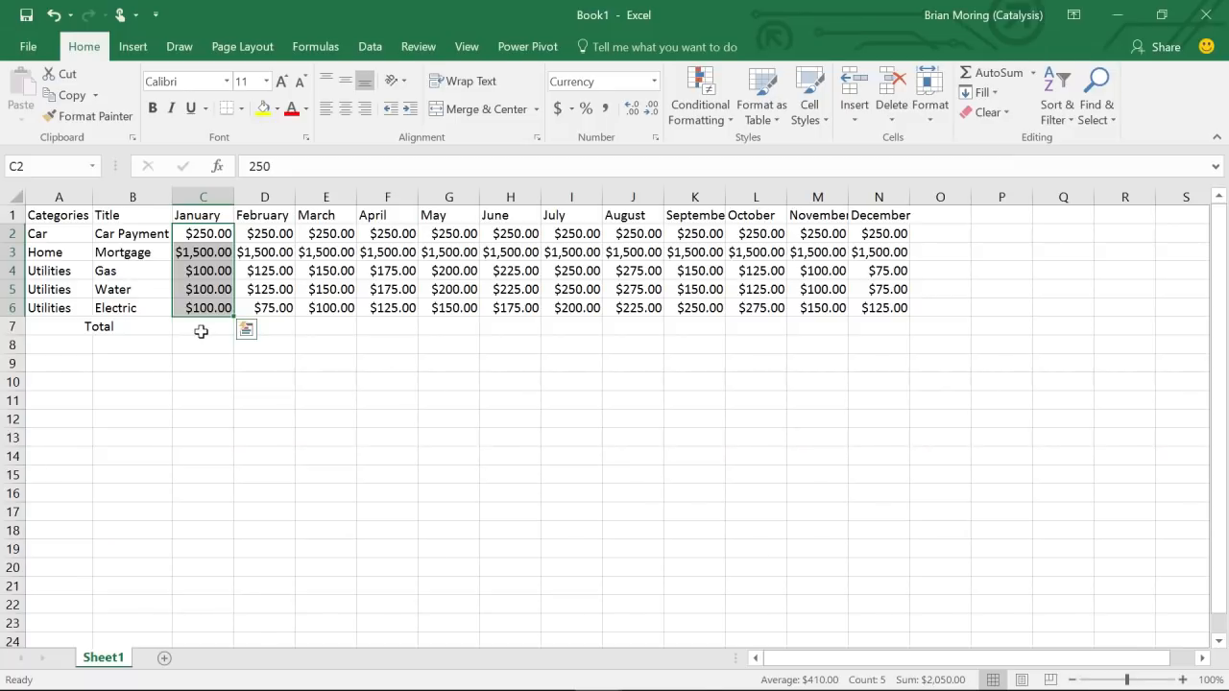
{"action": "left_click", "coordinate": [201, 331]}
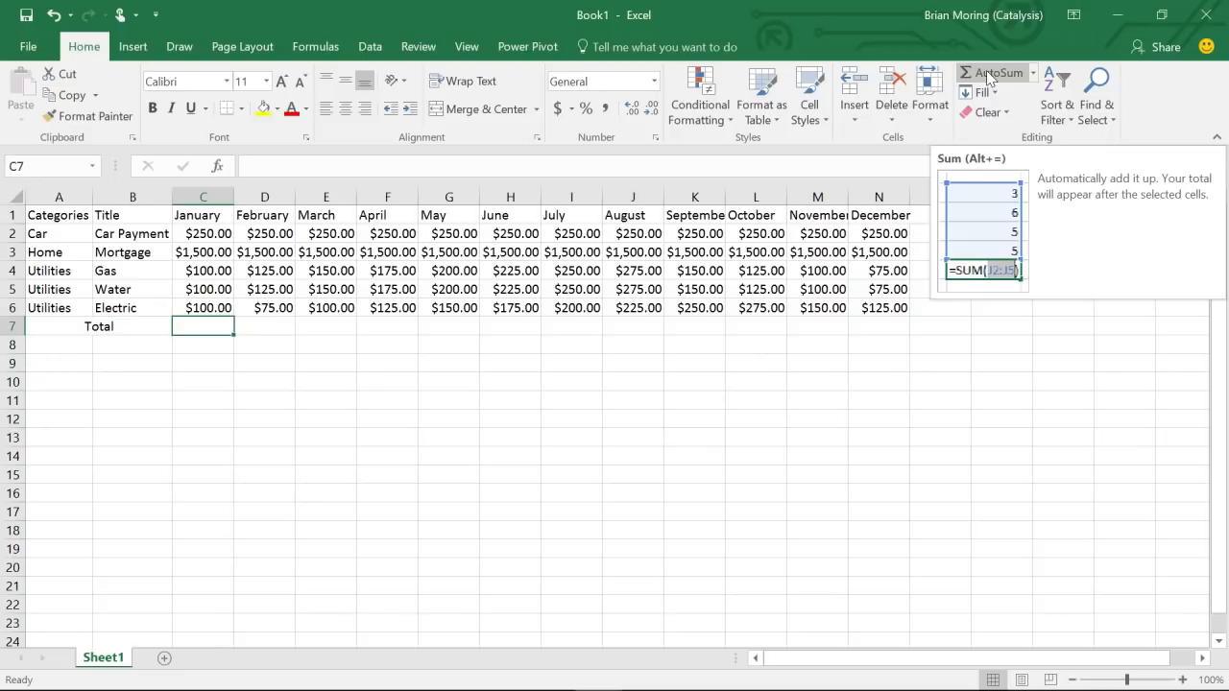
- Sum January in C7 with =SUM(C2:C6), giving $2,050.00
{"action": "left_click", "coordinate": [989, 75]}
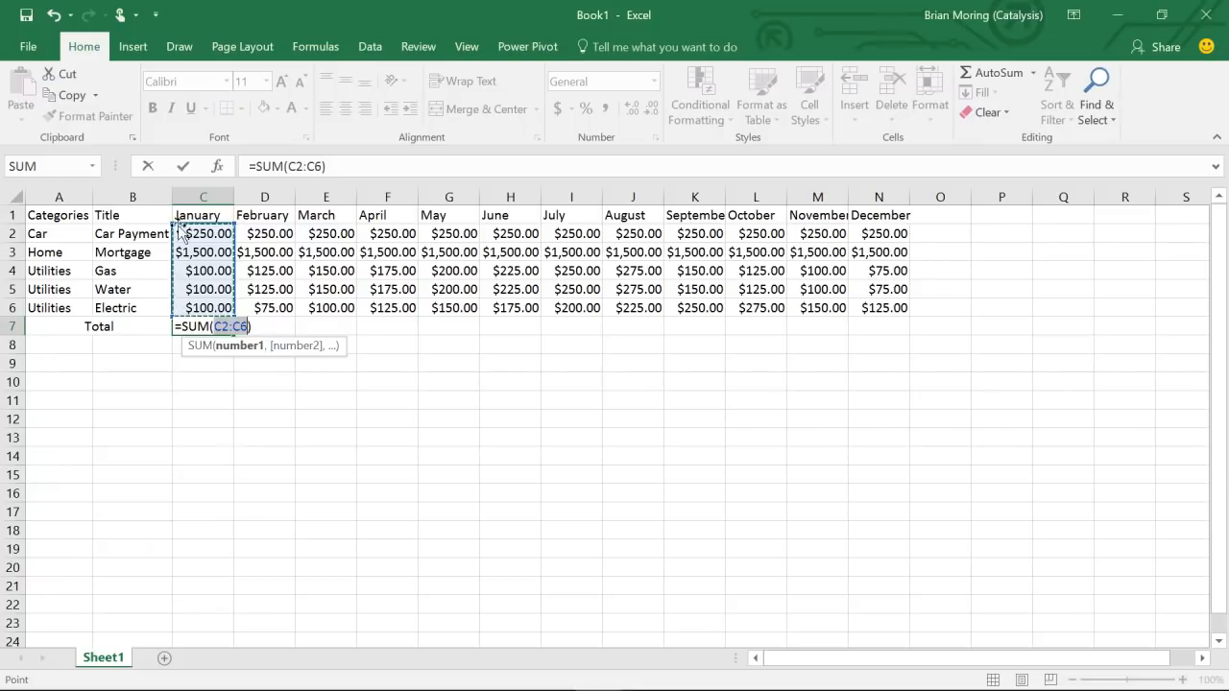
{"action": "left_click", "coordinate": [234, 228]}
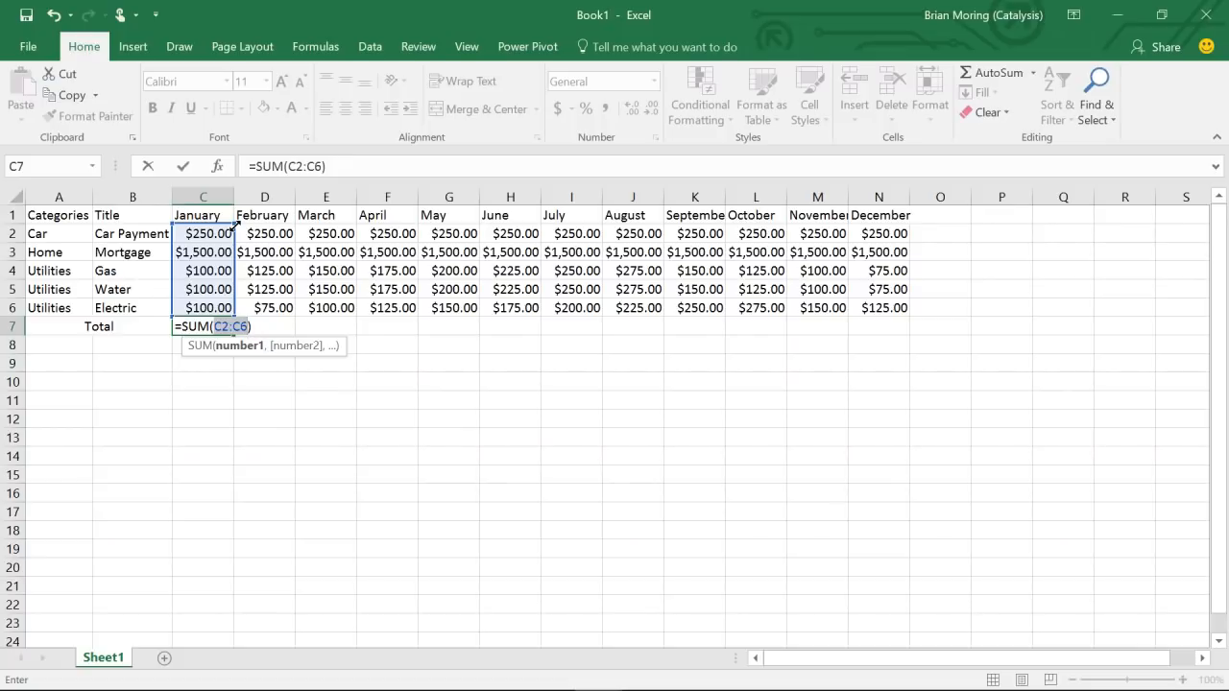
{"action": "left_click_drag", "start_coordinate": [235, 224], "coordinate": [234, 272]}
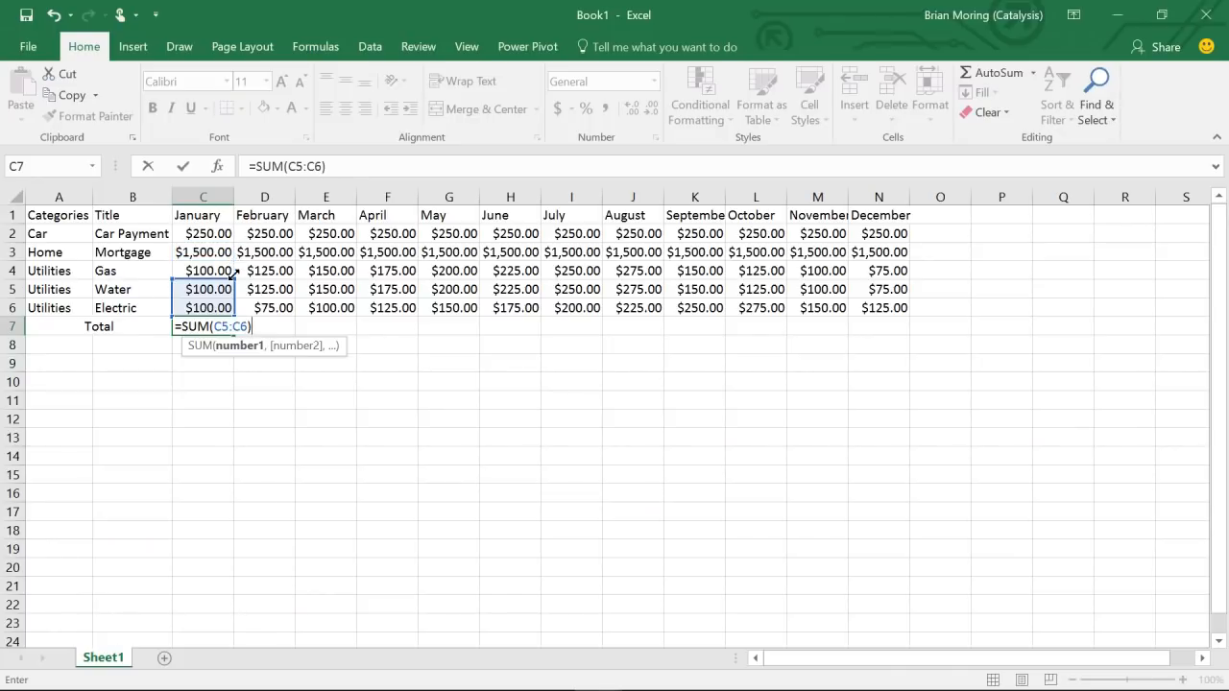
{"action": "left_click_drag", "start_coordinate": [235, 272], "coordinate": [228, 231]}
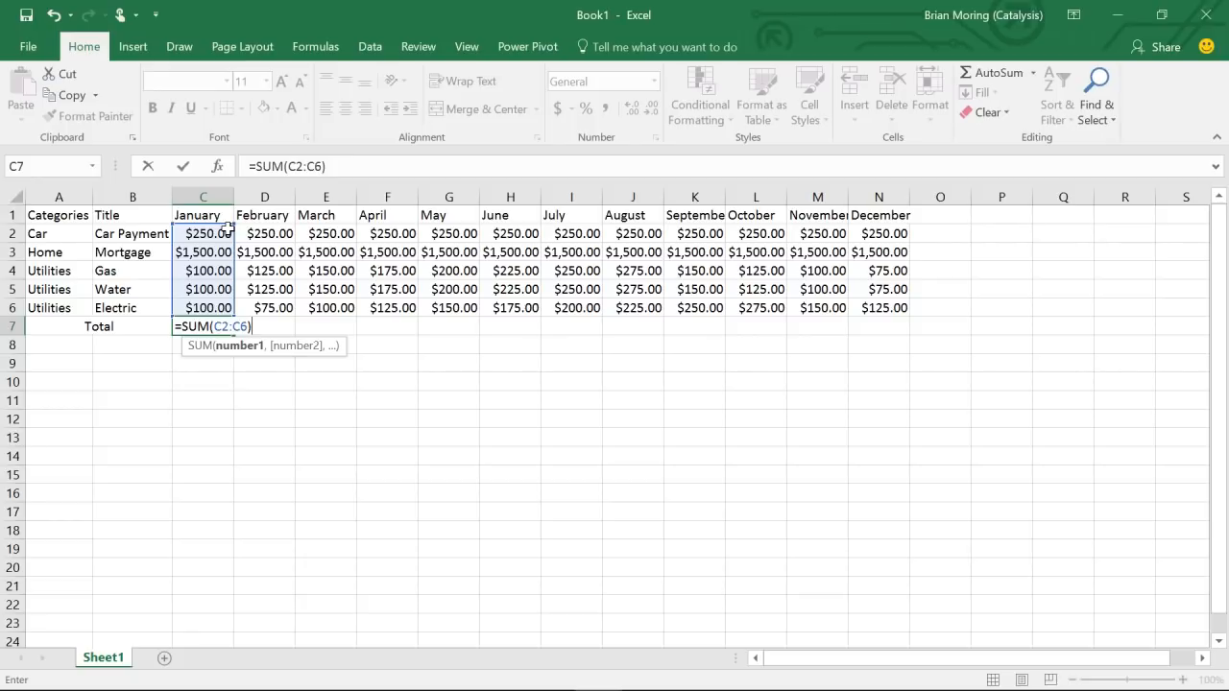
{"action": "key", "text": "Return"}
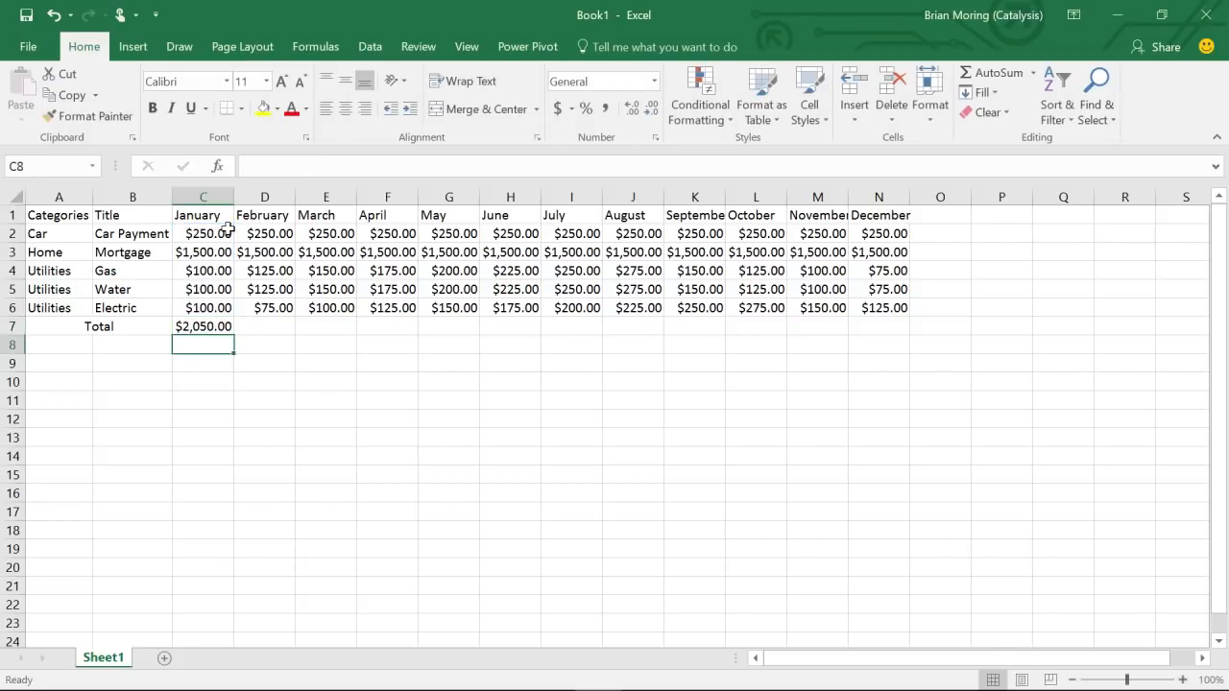
{"action": "left_click", "coordinate": [206, 324]}
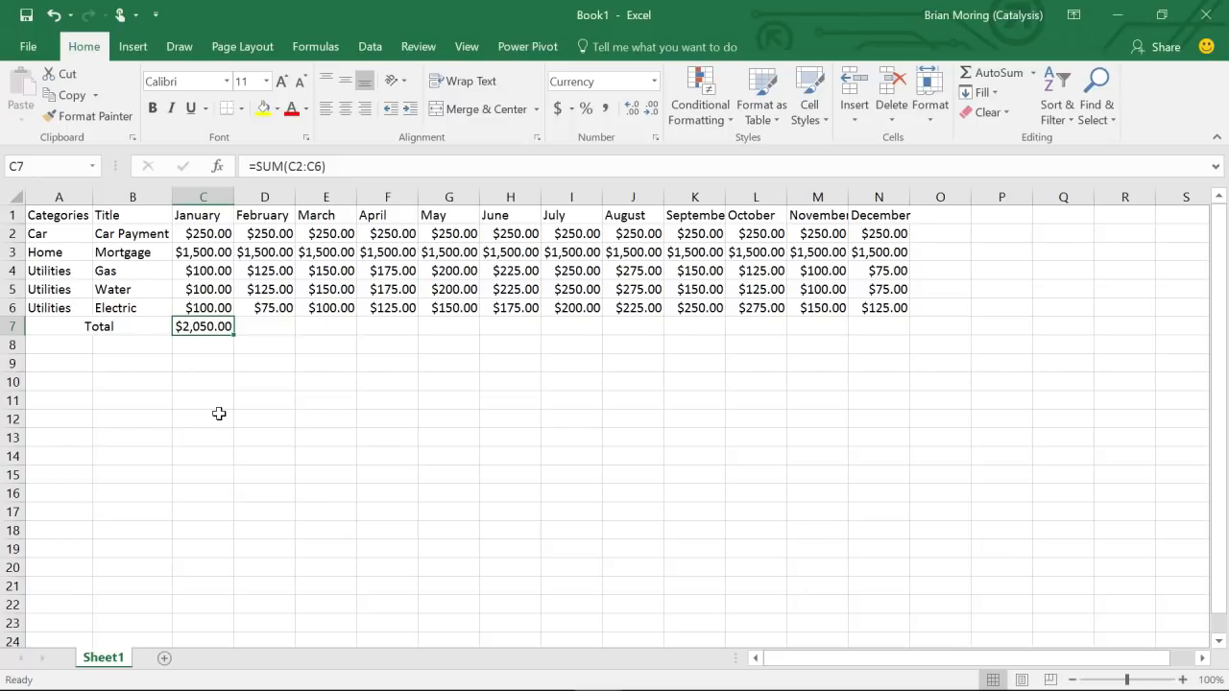
- AutoSum February in D7, giving $2,075.00
{"action": "left_click", "coordinate": [270, 330]}
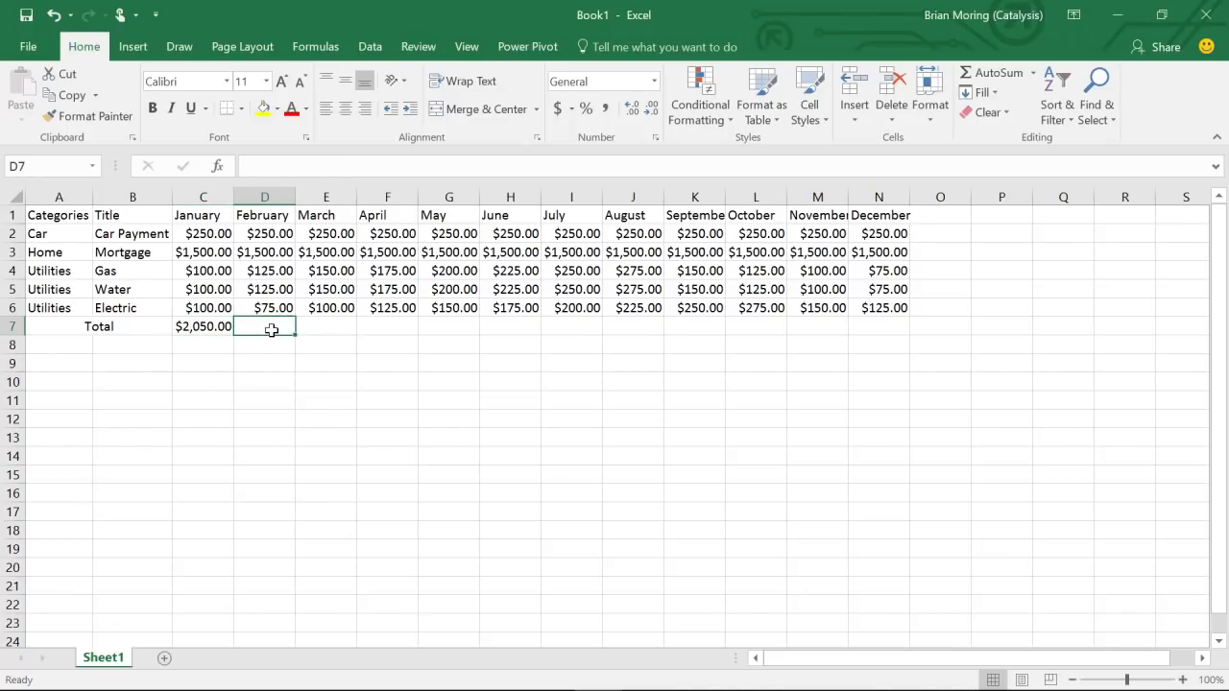
{"action": "left_click", "coordinate": [1000, 77]}
{"action": "key", "text": "Return"}
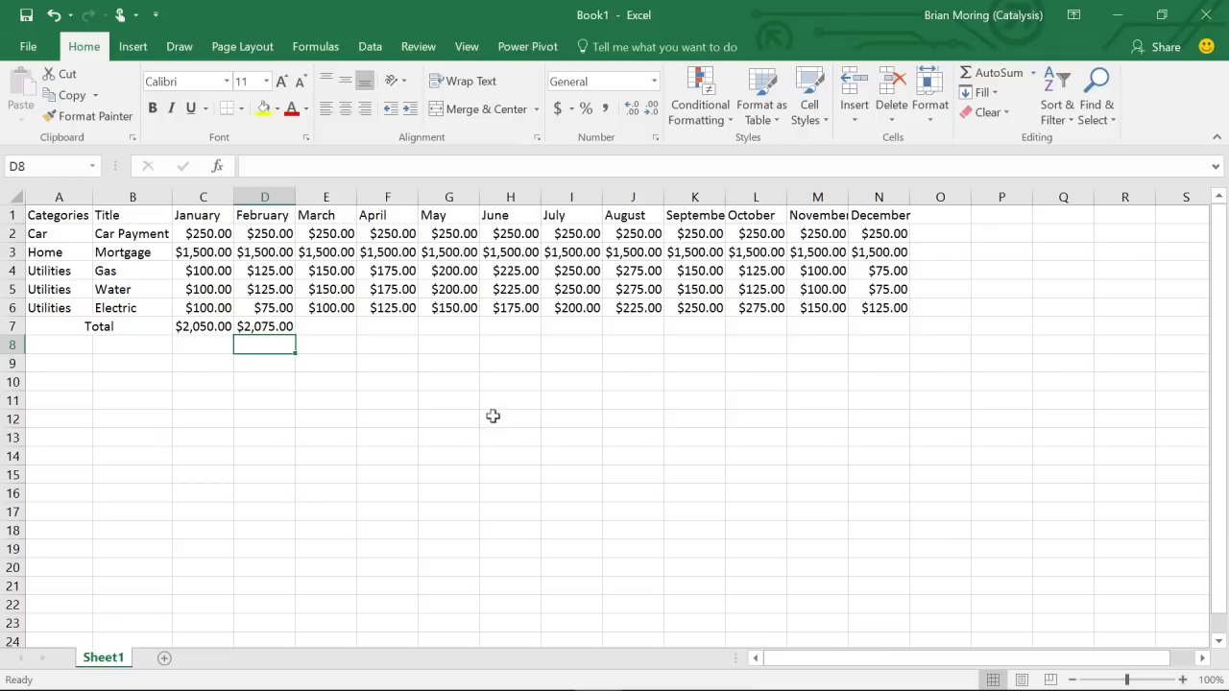
{"action": "left_click", "coordinate": [274, 326]}
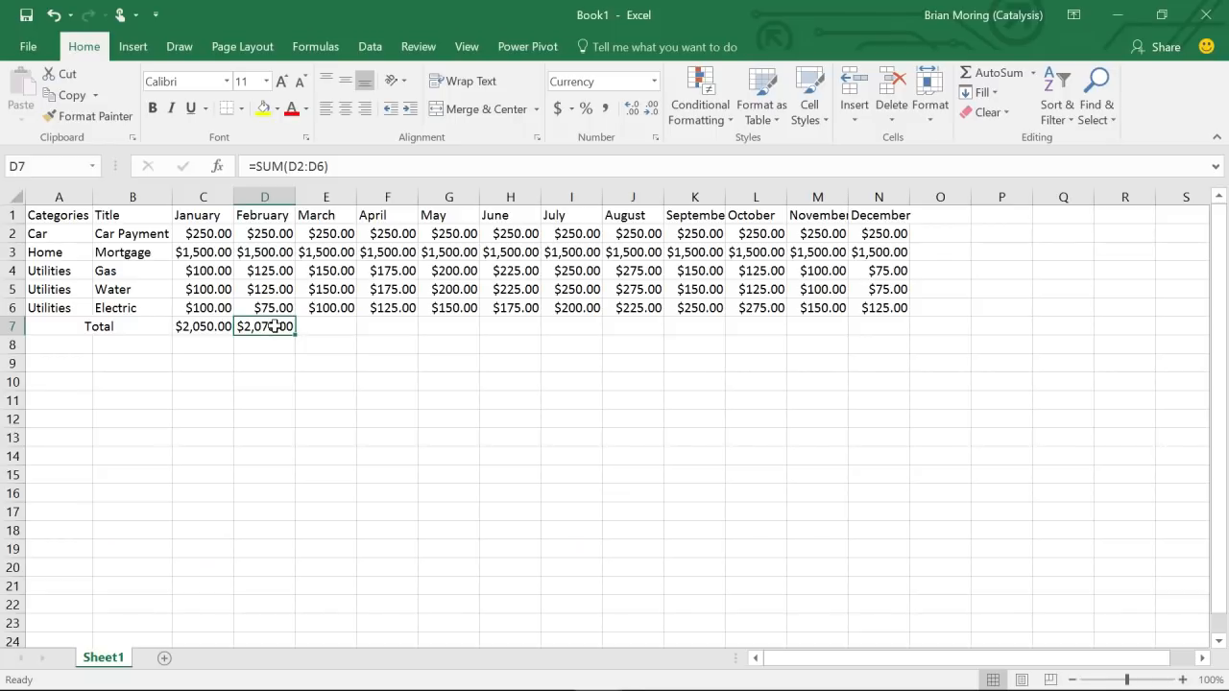
- Fill February's SUM formula into E7 for a March total of $2,150.00
{"action": "left_click_drag", "start_coordinate": [298, 335], "coordinate": [299, 336]}
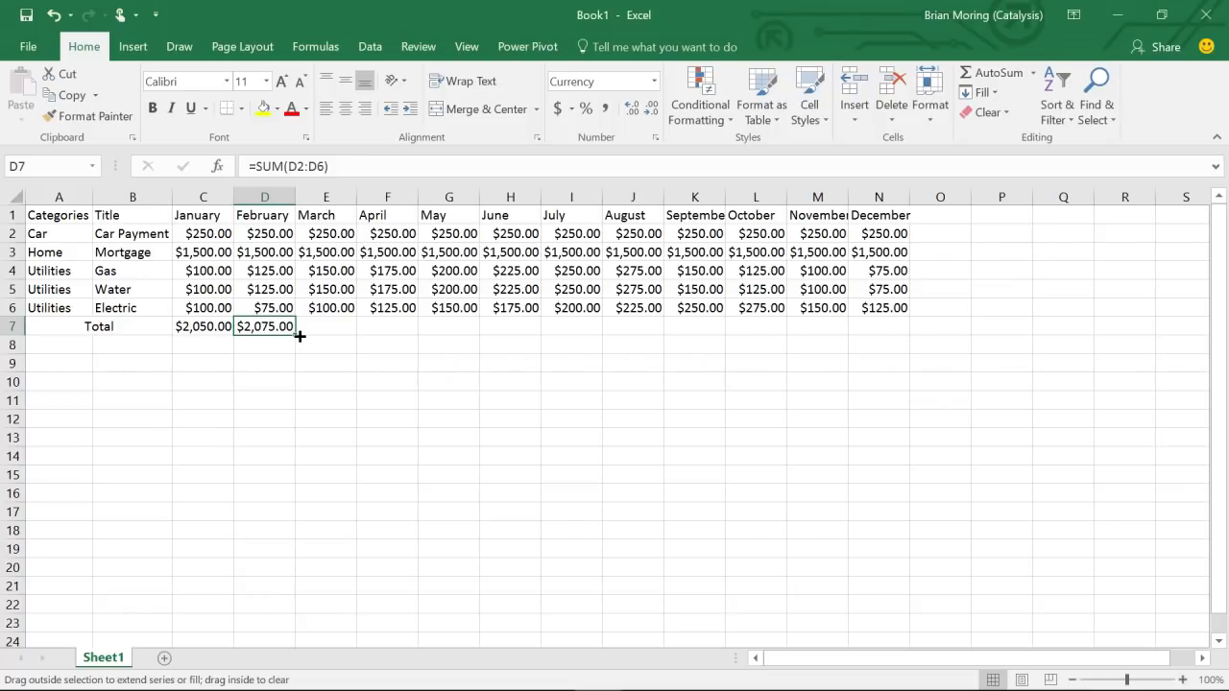
{"action": "left_click_drag", "start_coordinate": [300, 336], "coordinate": [345, 343]}
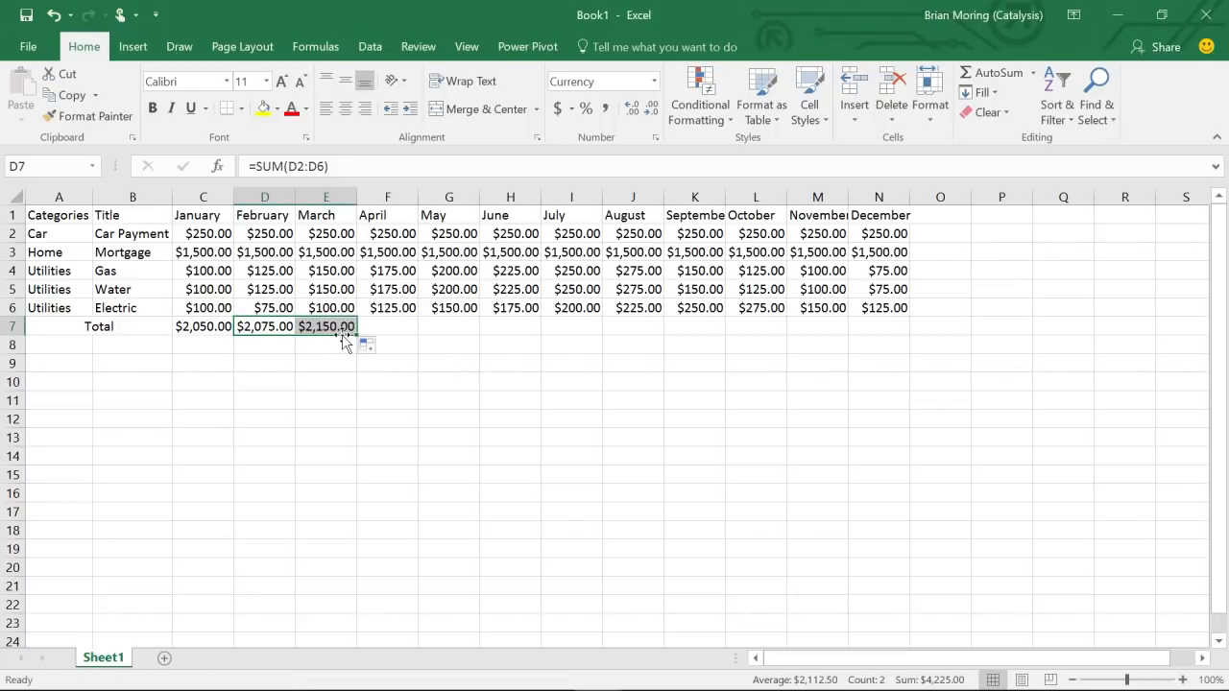
{"action": "left_click", "coordinate": [332, 328]}
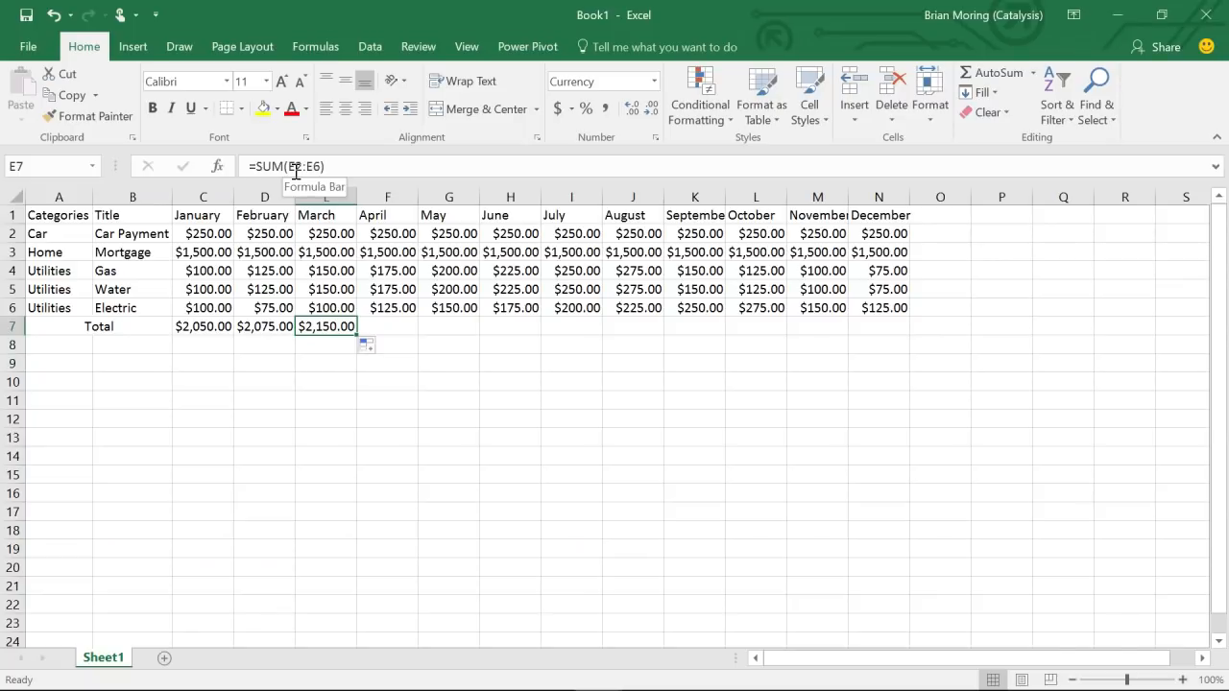
- Fill the total formula from E7 across to N7, ending at $2,025.00 for December
{"action": "left_click_drag", "start_coordinate": [375, 336], "coordinate": [471, 333]}
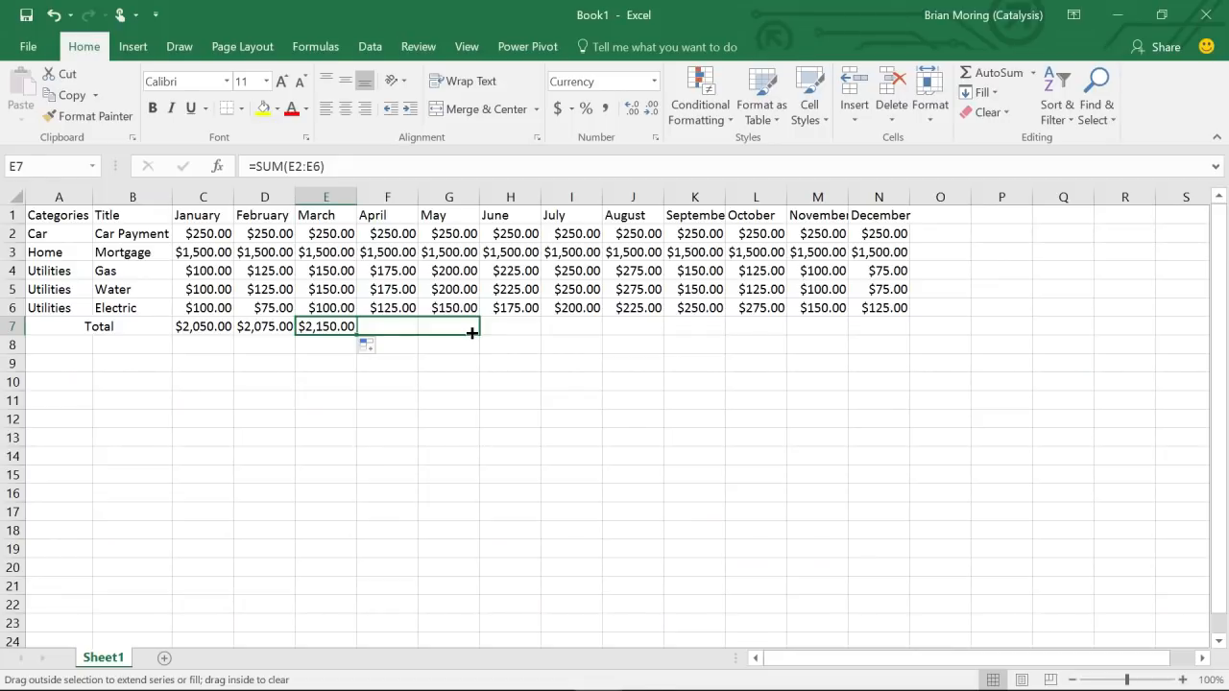
{"action": "left_click_drag", "start_coordinate": [471, 332], "coordinate": [884, 321]}
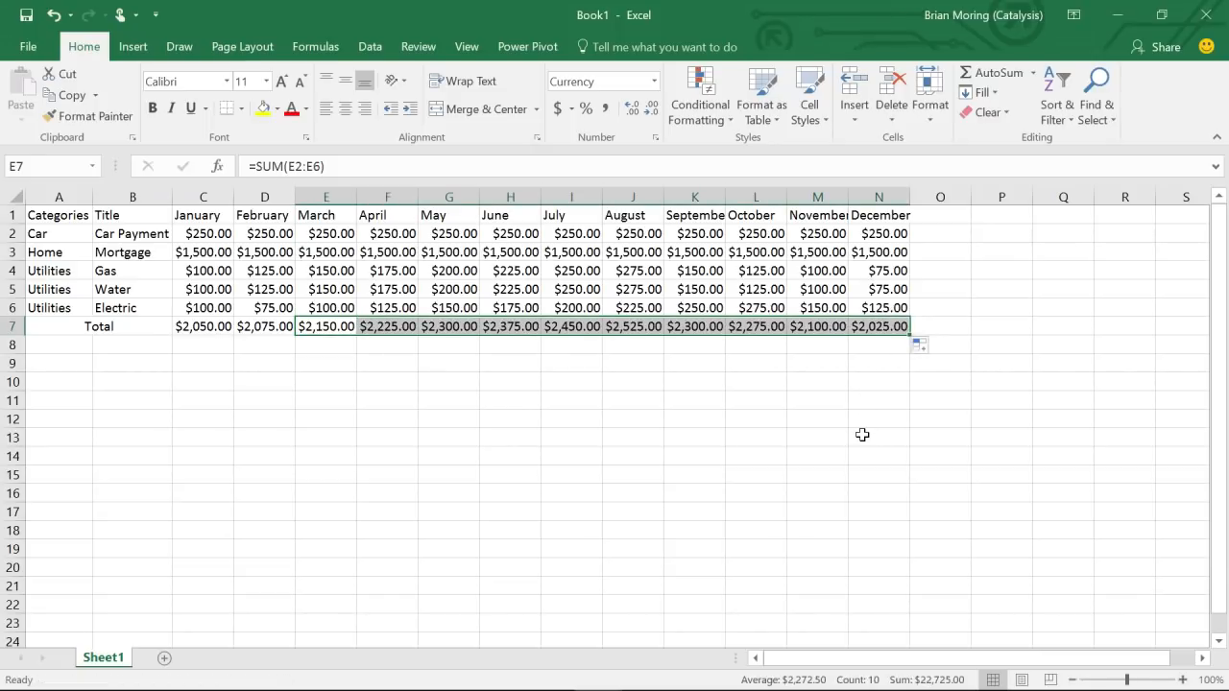
{"action": "left_click", "coordinate": [862, 435]}
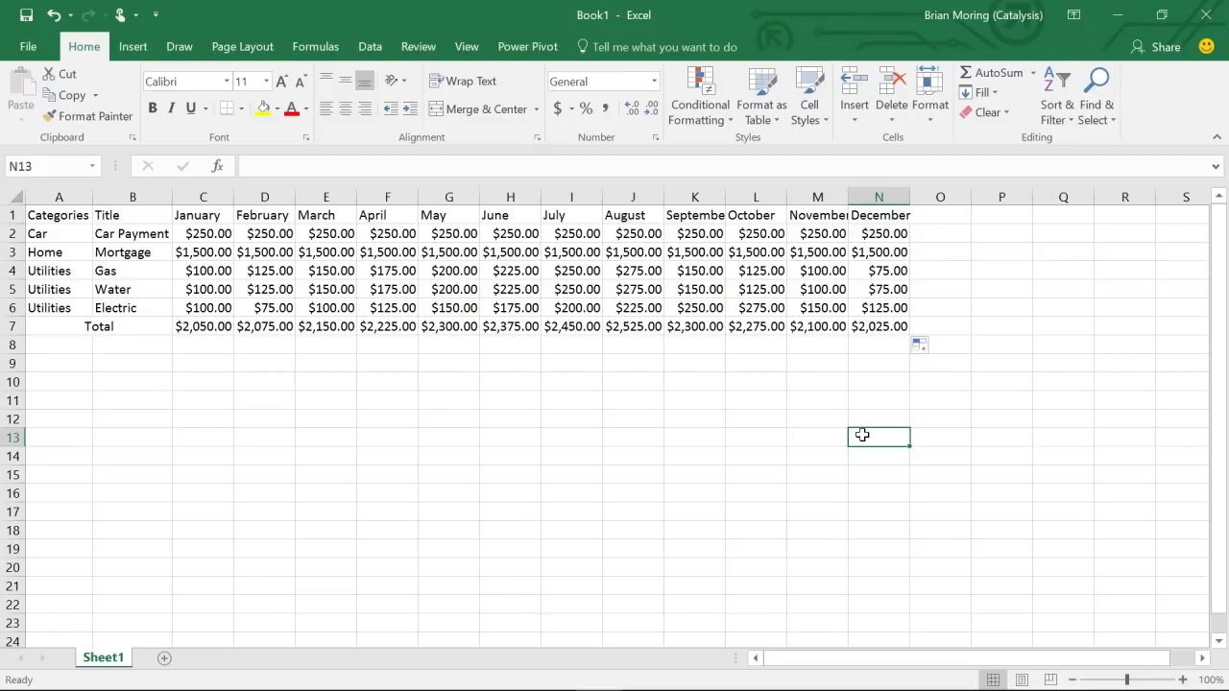
- Head column O as Total and sum the car payment row in O2 with =SUM(C2:N2), $3,000.00
{"action": "left_click", "coordinate": [921, 218]}
{"action": "type", "text": "Total"}
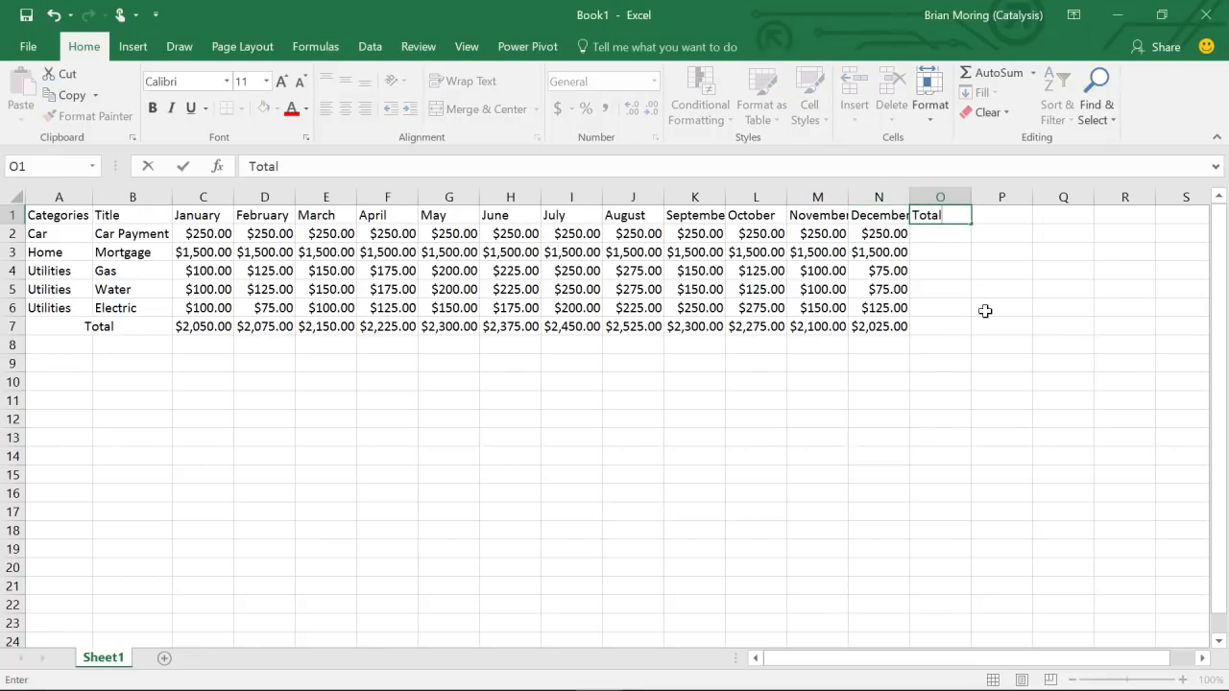
{"action": "key", "text": "Return"}
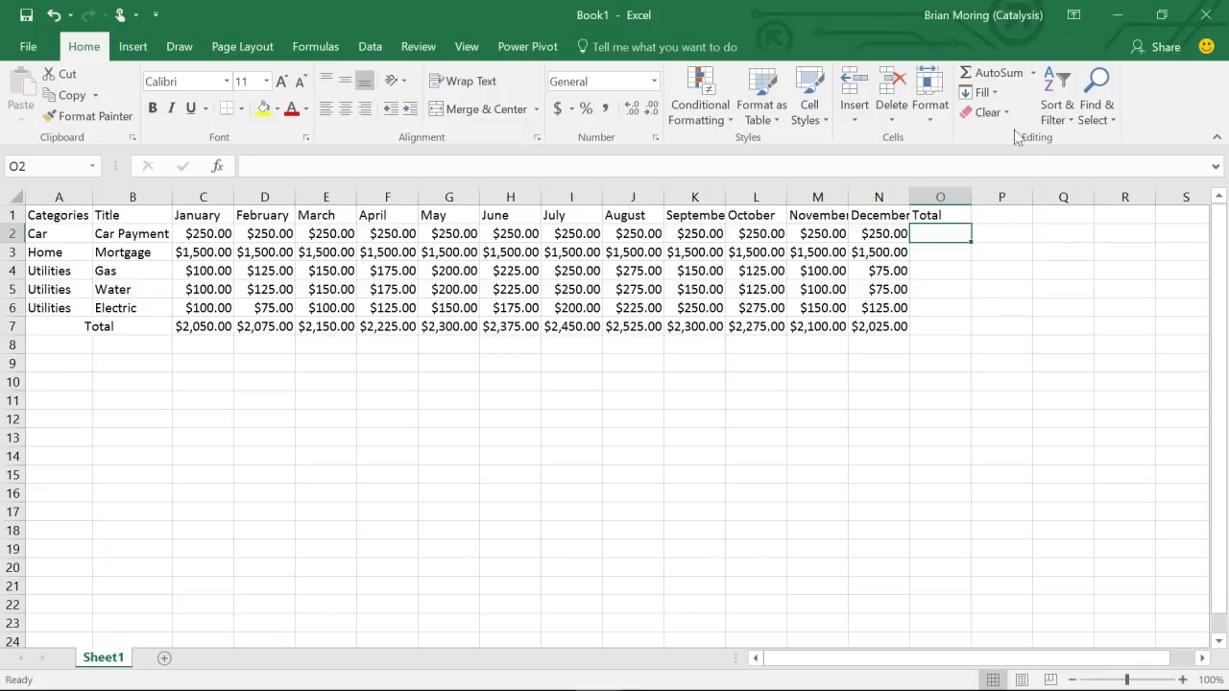
{"action": "left_click", "coordinate": [995, 75]}
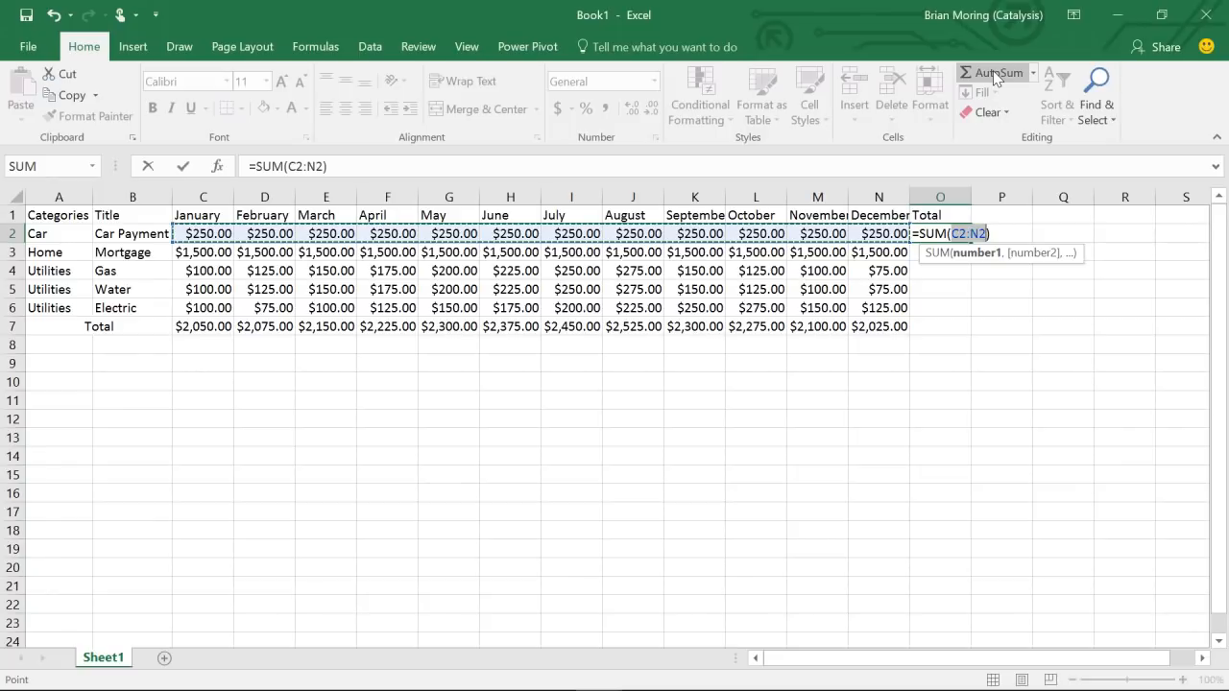
{"action": "key", "text": "Return"}
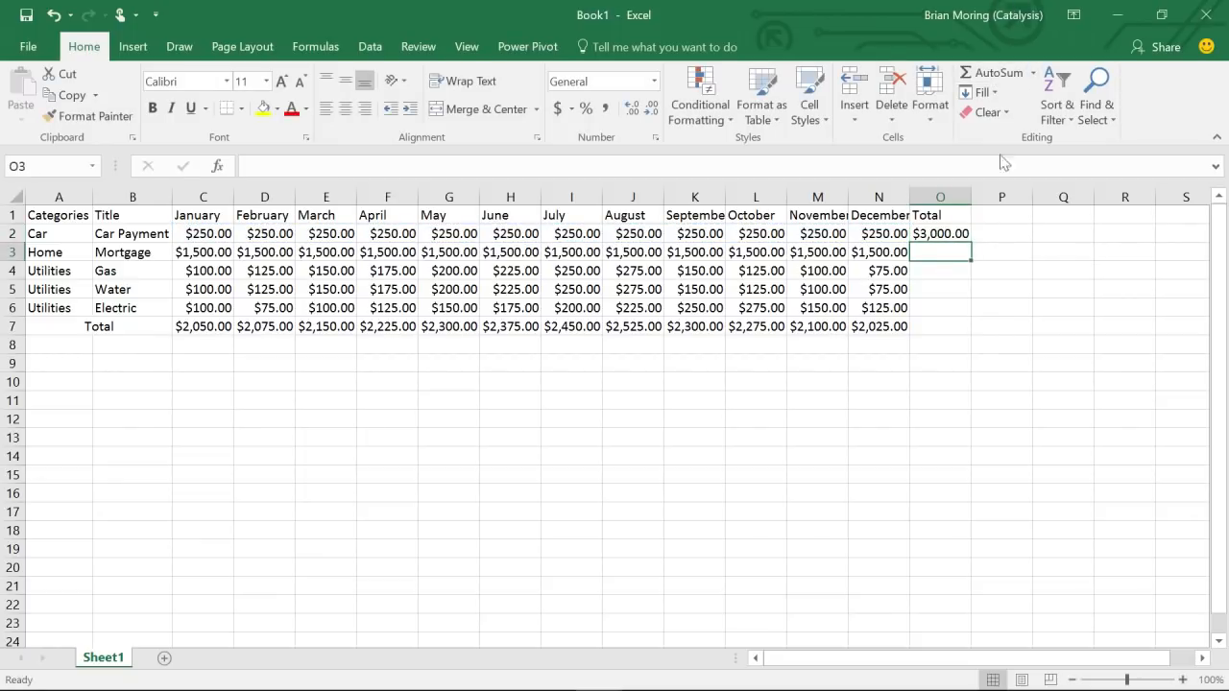
- Fill the row SUM formula down O3:O6 and widen column O to fit the amounts
{"action": "left_click", "coordinate": [939, 231]}
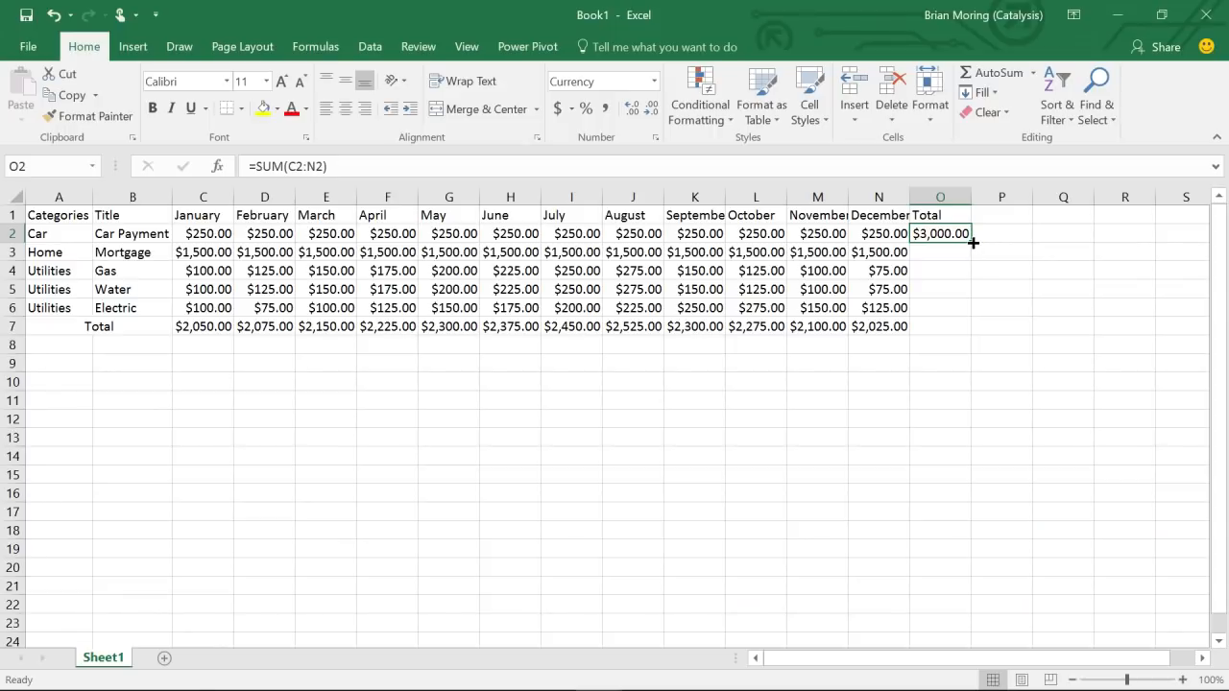
{"action": "left_click_drag", "start_coordinate": [973, 246], "coordinate": [972, 322]}
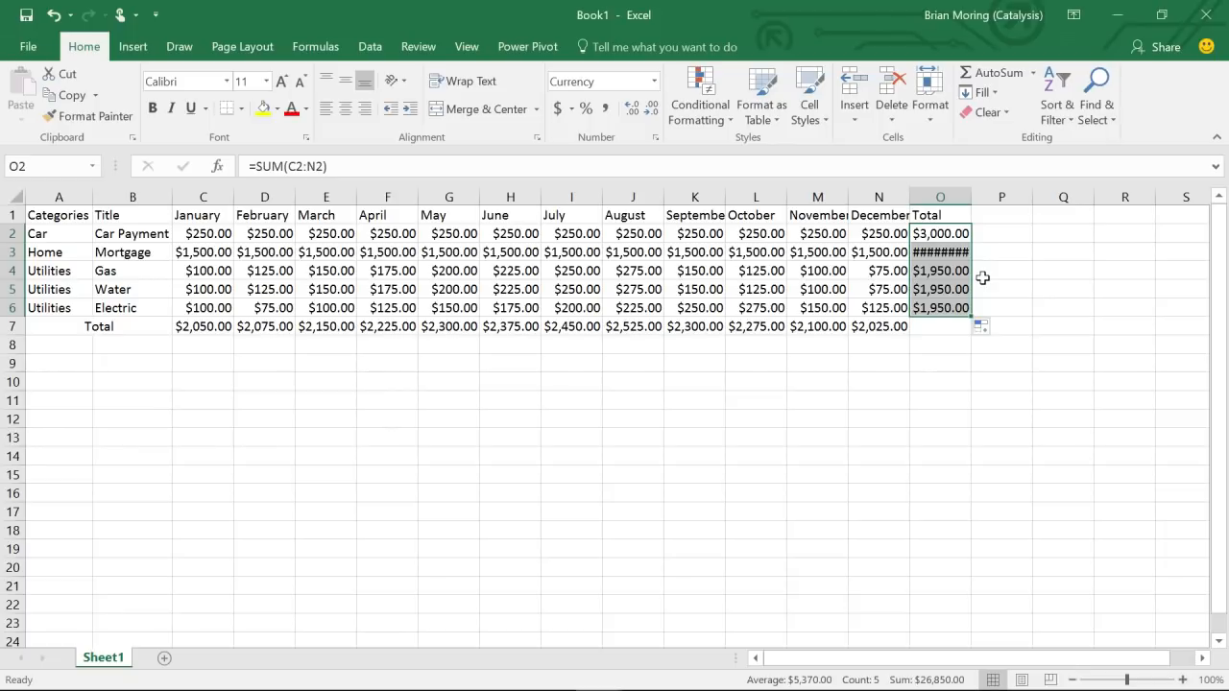
{"action": "double_click", "coordinate": [970, 196]}
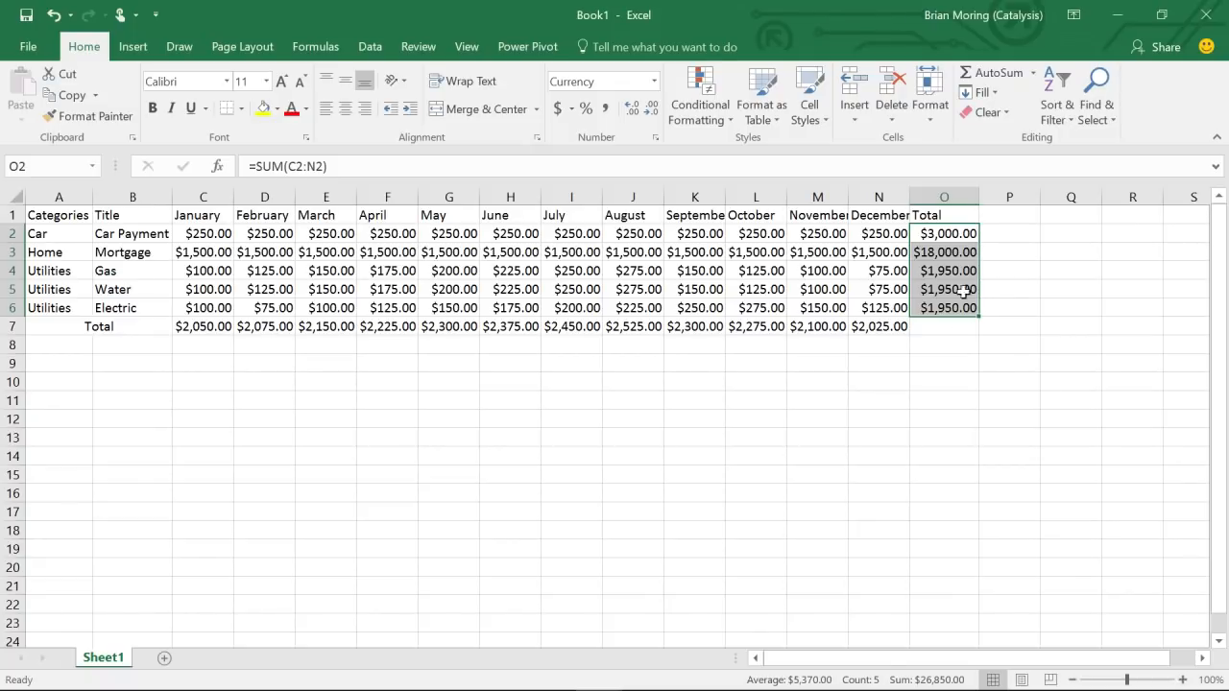
{"action": "left_click", "coordinate": [954, 328]}
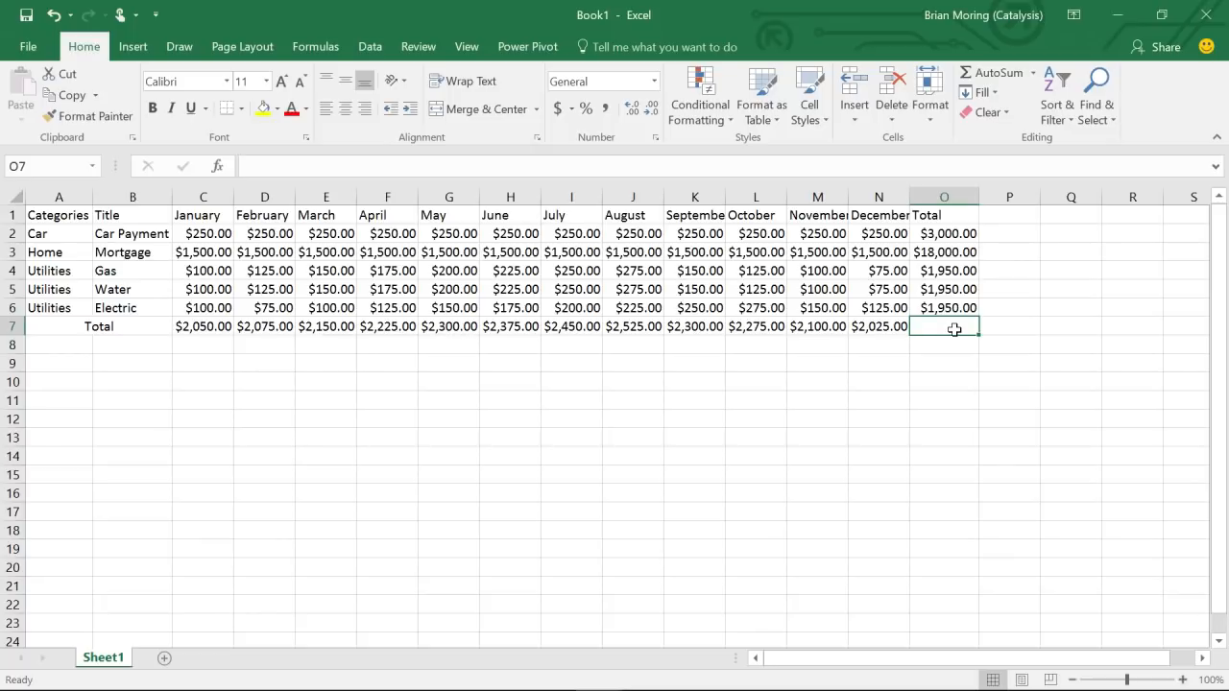
- Fill the total formula from N7 into O7 for a grand total of $26,850.00 via =SUM(O2:O6)
{"action": "left_click", "coordinate": [863, 331]}
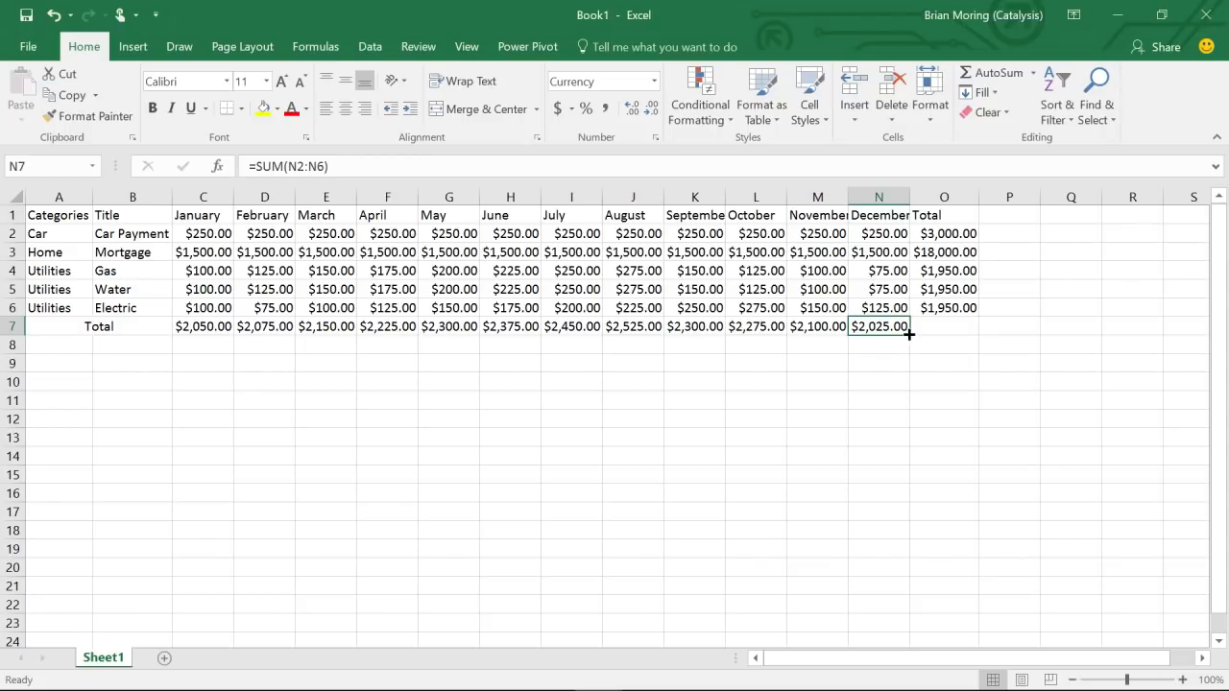
{"action": "left_click_drag", "start_coordinate": [912, 335], "coordinate": [960, 331]}
{"action": "left_click", "coordinate": [969, 382]}
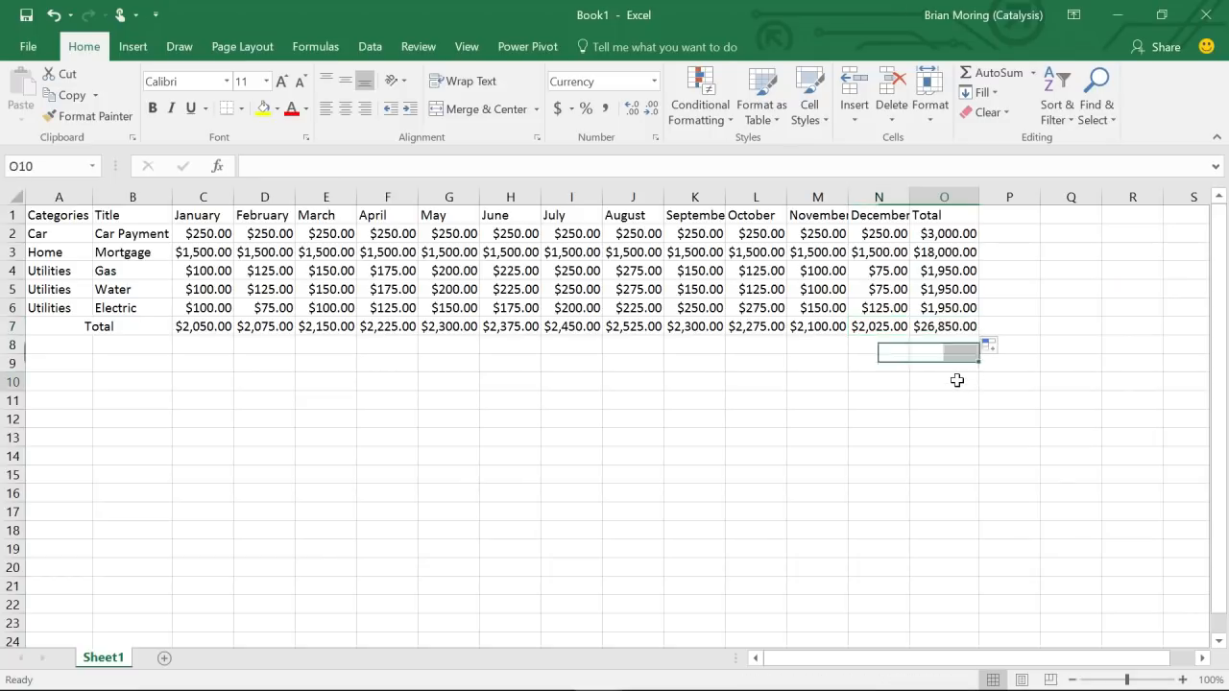
{"action": "left_click", "coordinate": [943, 326]}
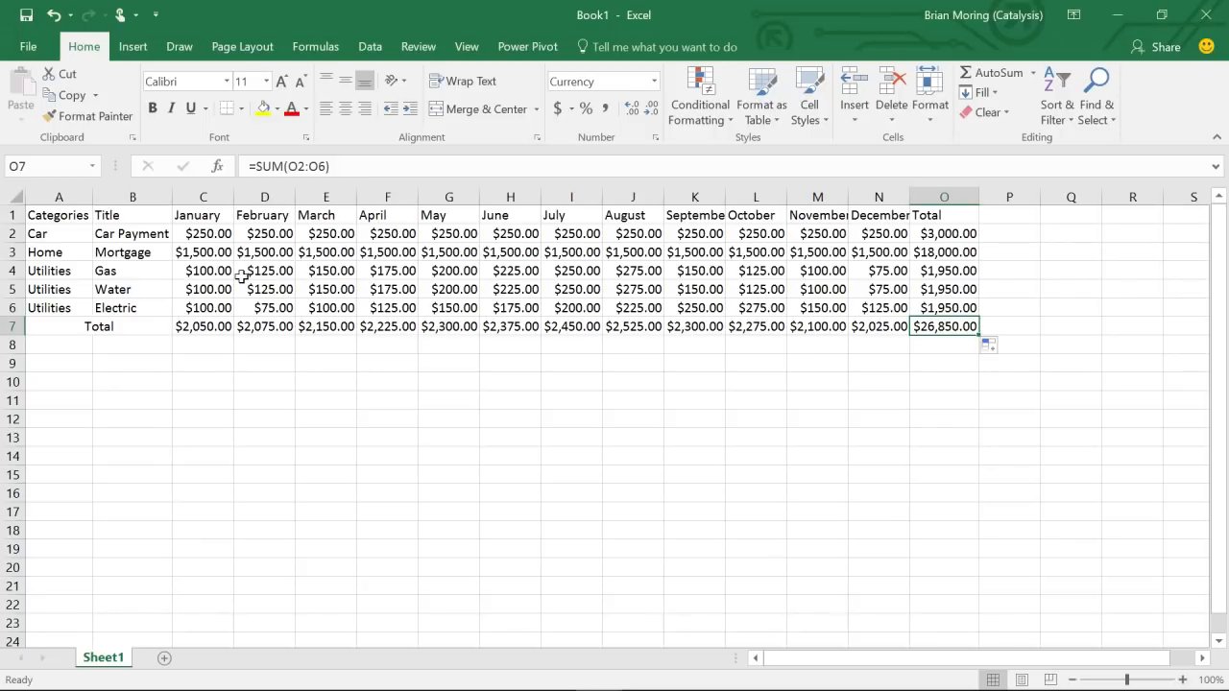
{"action": "left_click", "coordinate": [396, 289]}
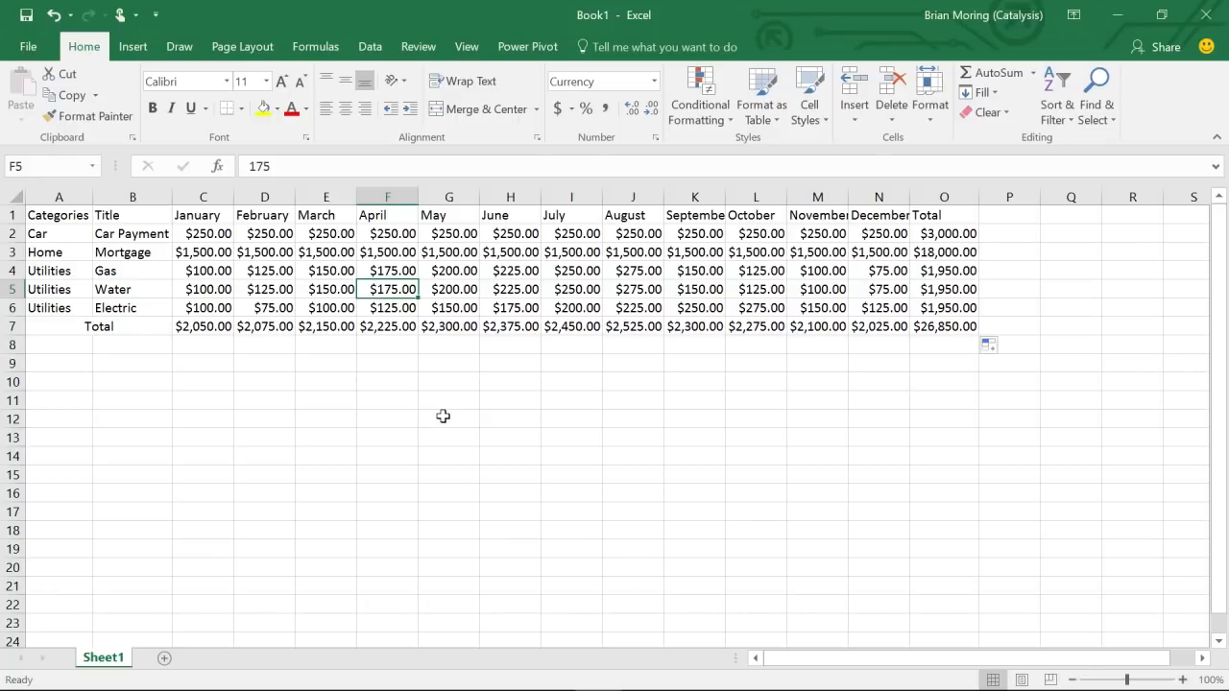
- Replace the April Water cost in F5 with 100
{"action": "type", "text": "100"}
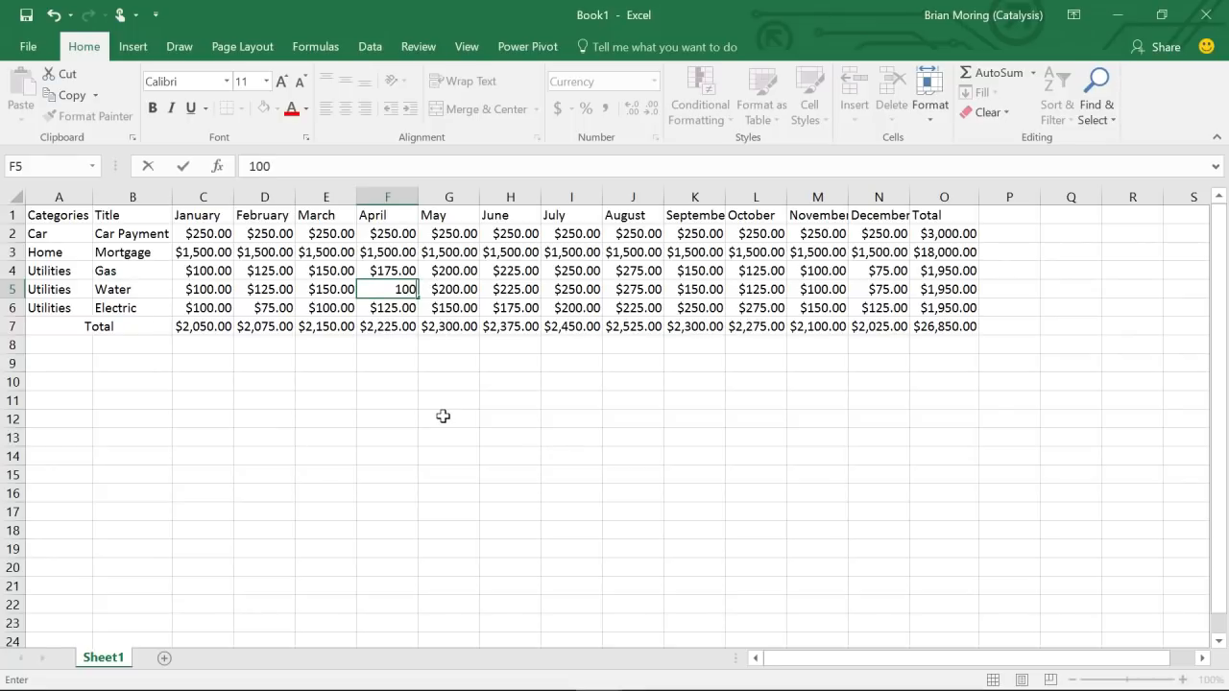
{"action": "key", "text": "Return"}
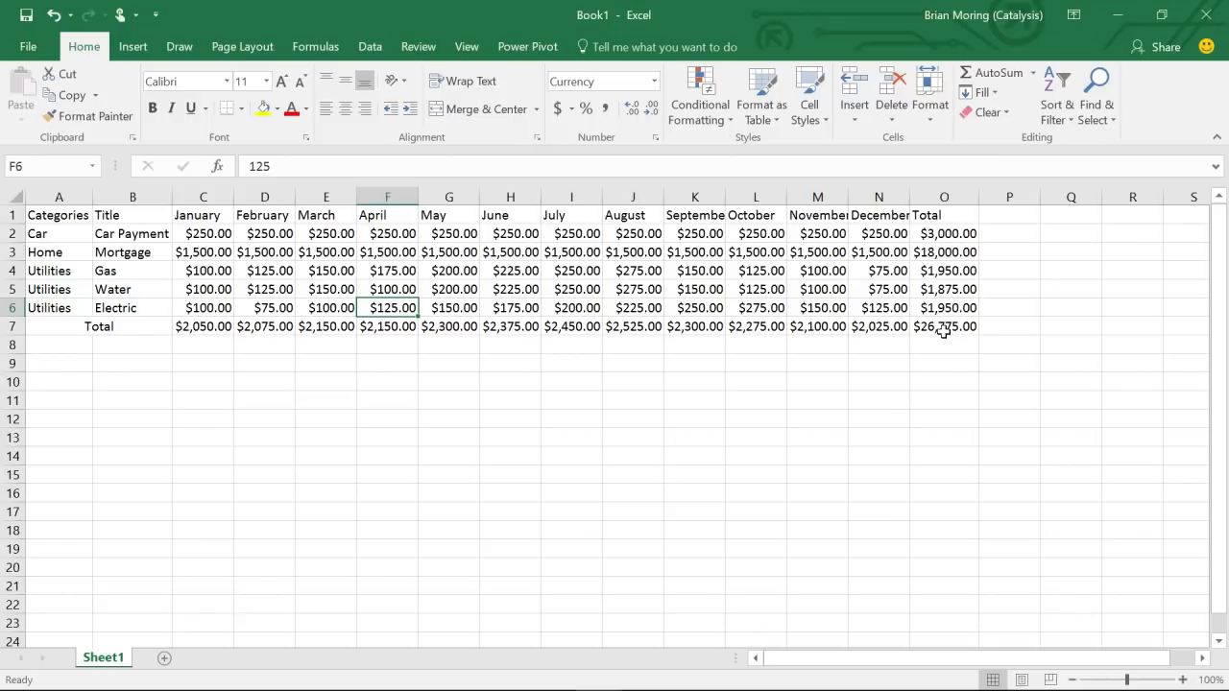
- Show the Formulas ribbon, browse the AutoSum functions, and select a cell in empty column P
{"action": "left_click", "coordinate": [335, 54]}
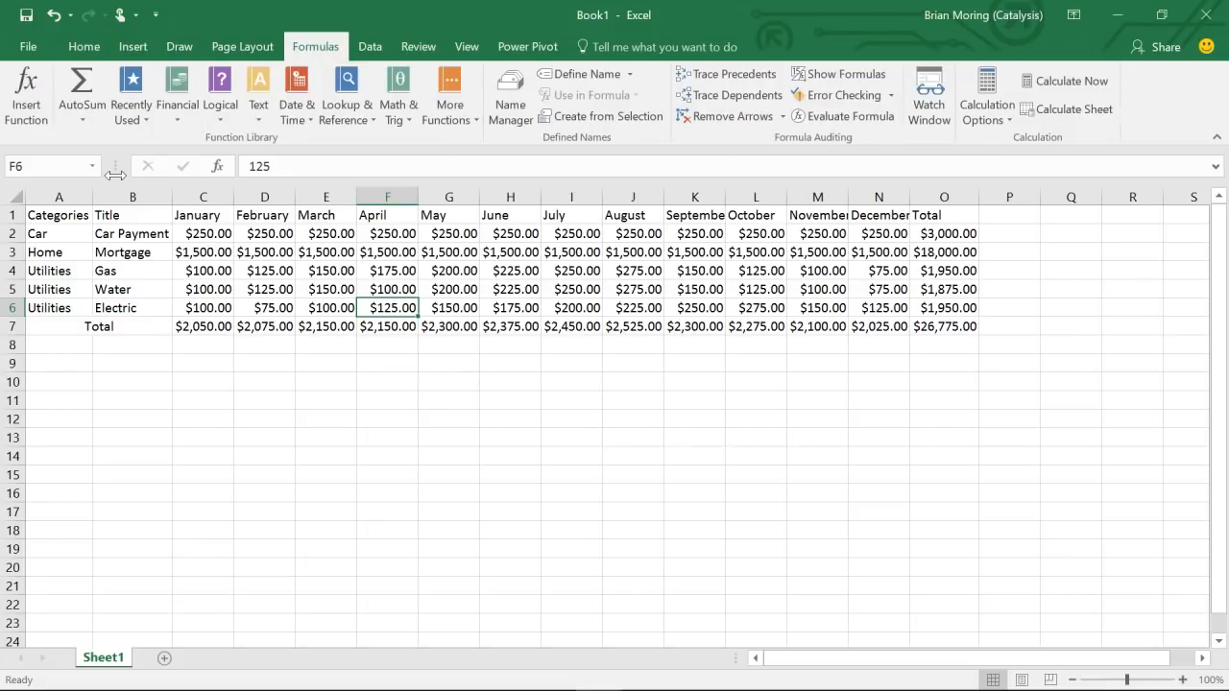
{"action": "left_click", "coordinate": [77, 121]}
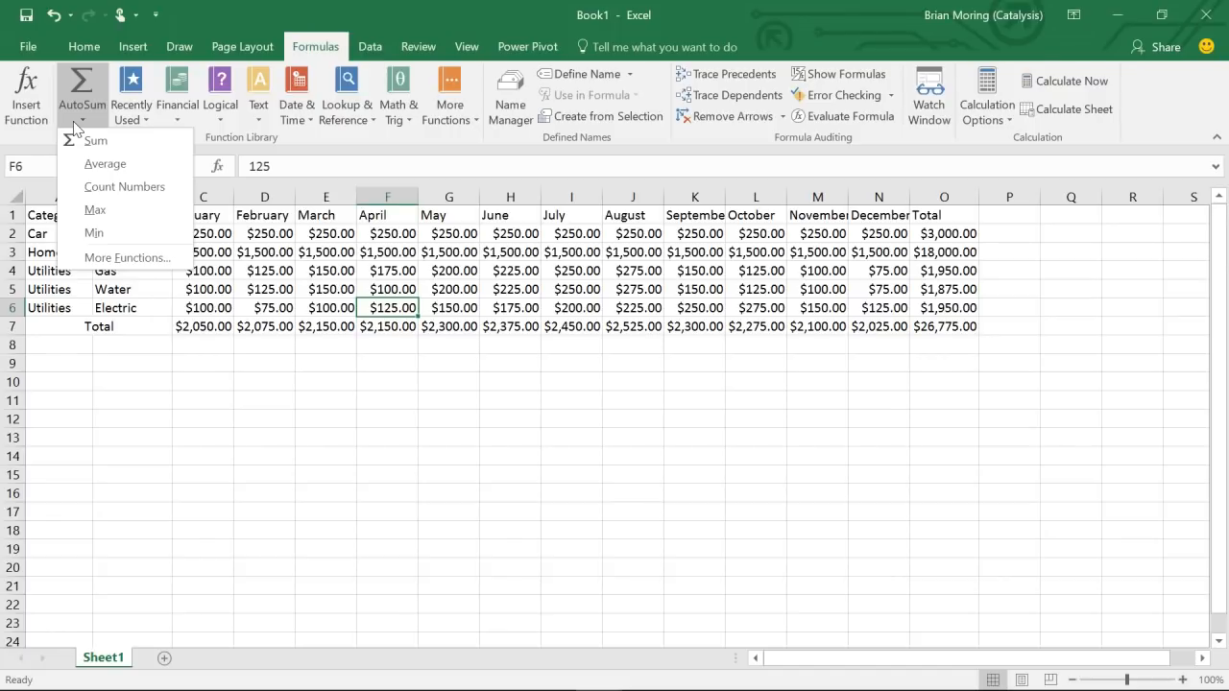
{"action": "left_click", "coordinate": [58, 346]}
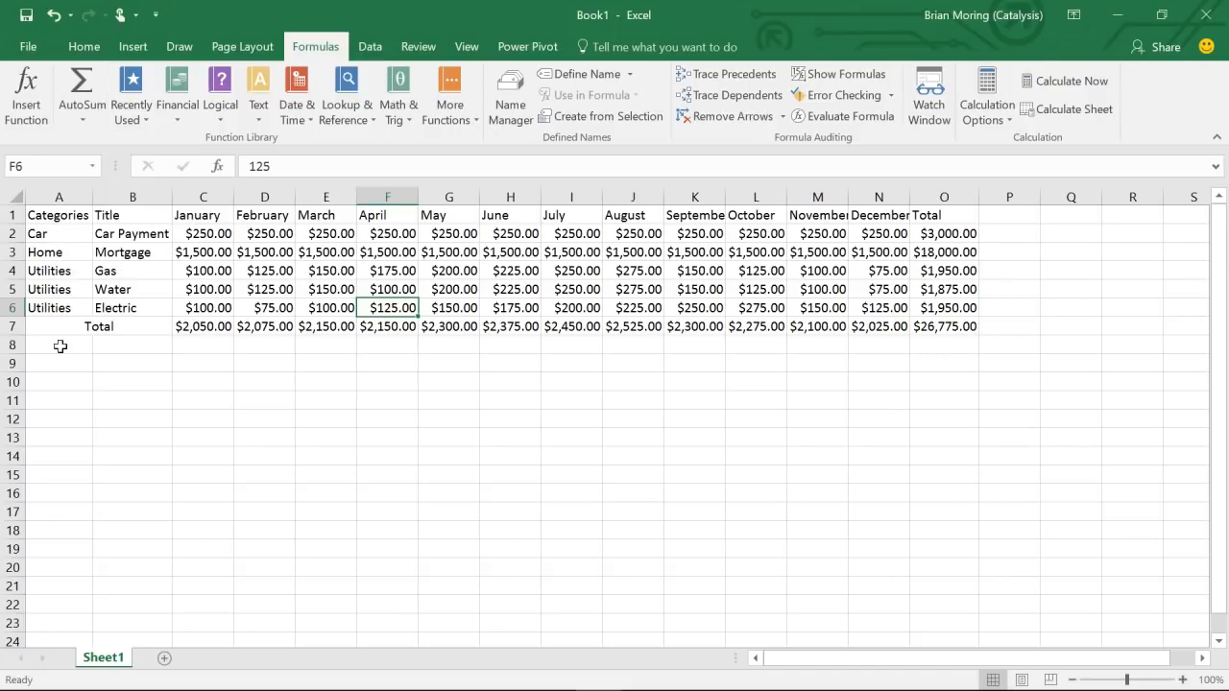
{"action": "left_click_drag", "start_coordinate": [58, 346], "coordinate": [105, 344]}
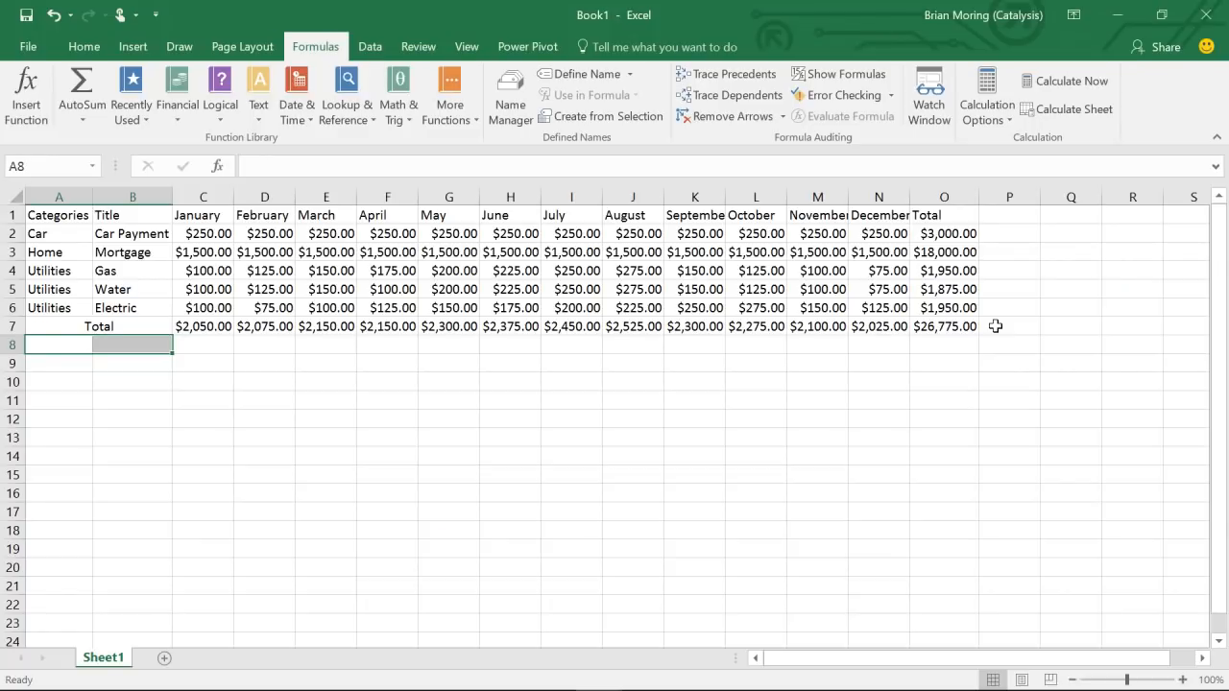
{"action": "left_click", "coordinate": [990, 273]}
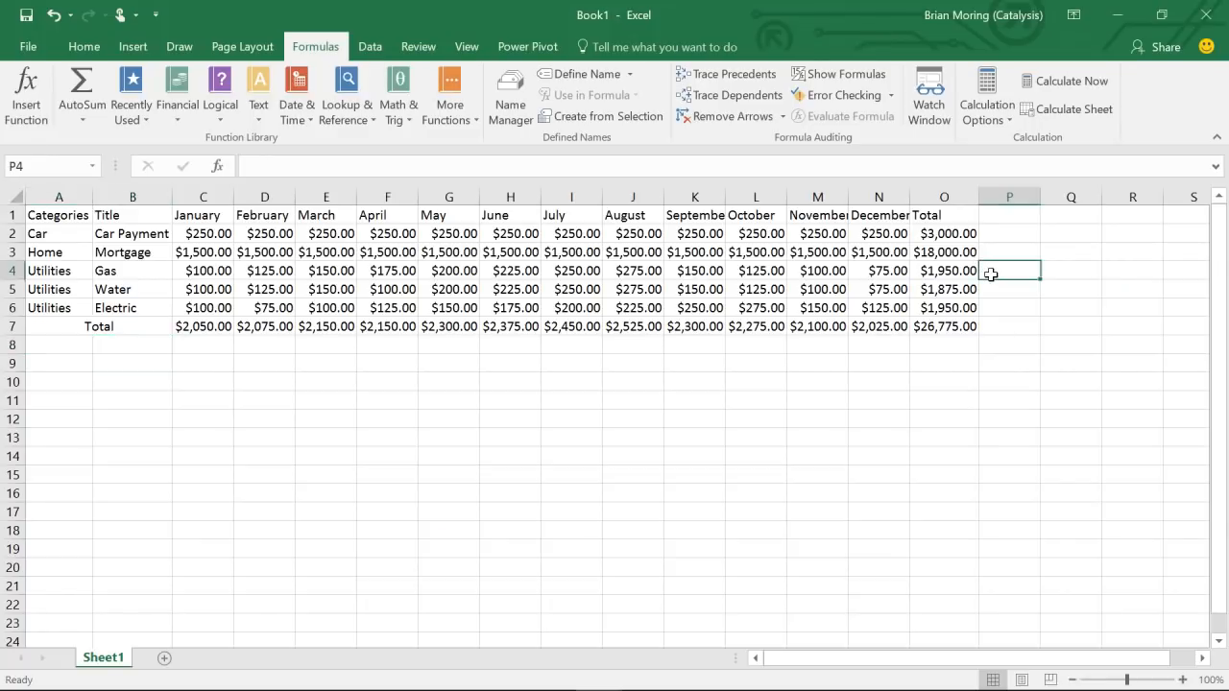
- Add the heading 'Average' in P1
{"action": "left_click", "coordinate": [1007, 216]}
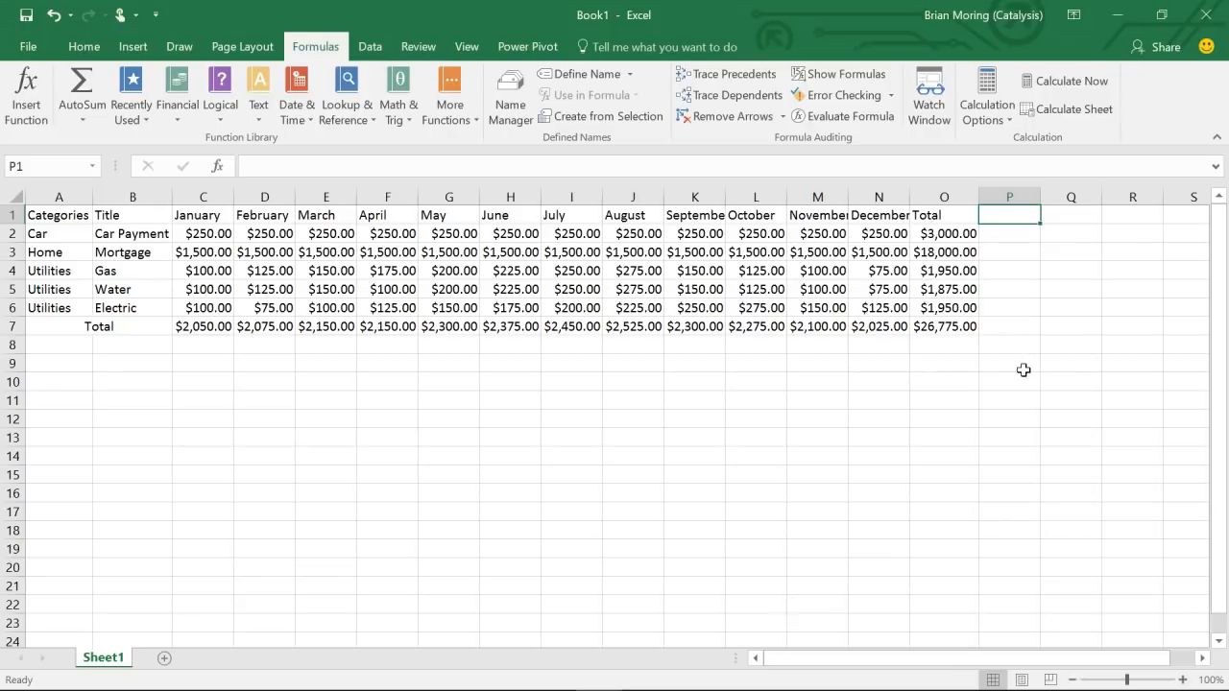
{"action": "type", "text": "Av er"}
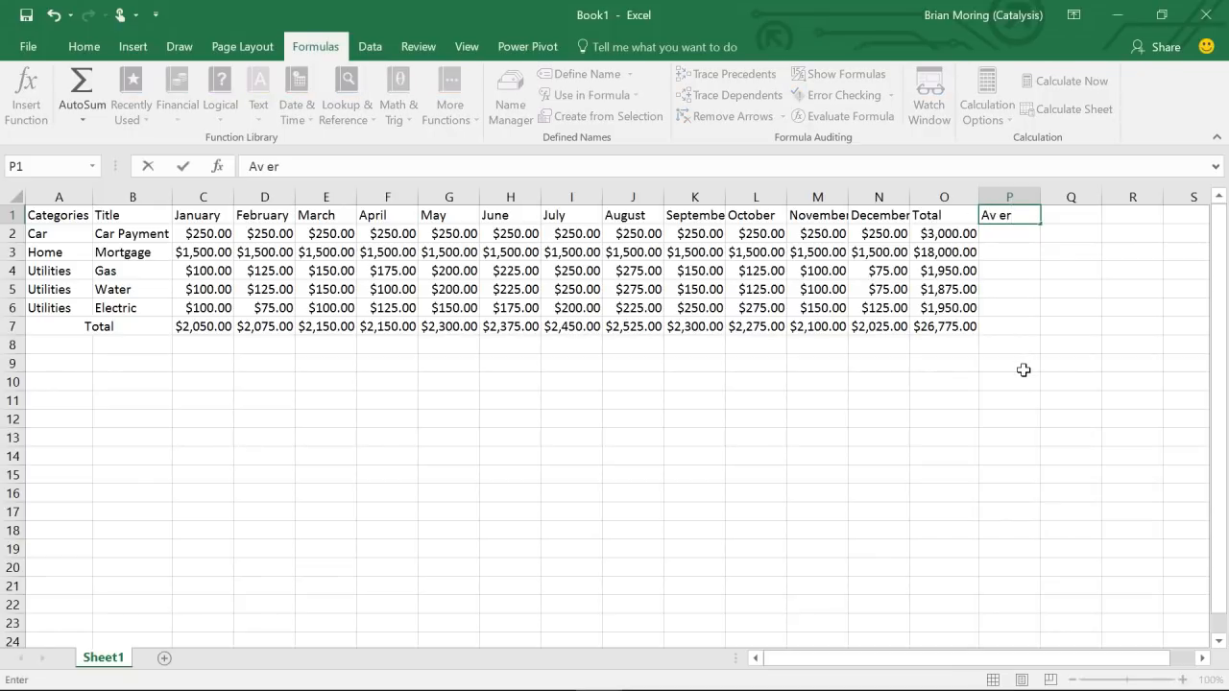
{"action": "key", "text": "BackSpace"}
{"action": "key", "text": "BackSpace"}
{"action": "key", "text": "BackSpace"}
{"action": "type", "text": "erage"}
{"action": "key", "text": "Return"}
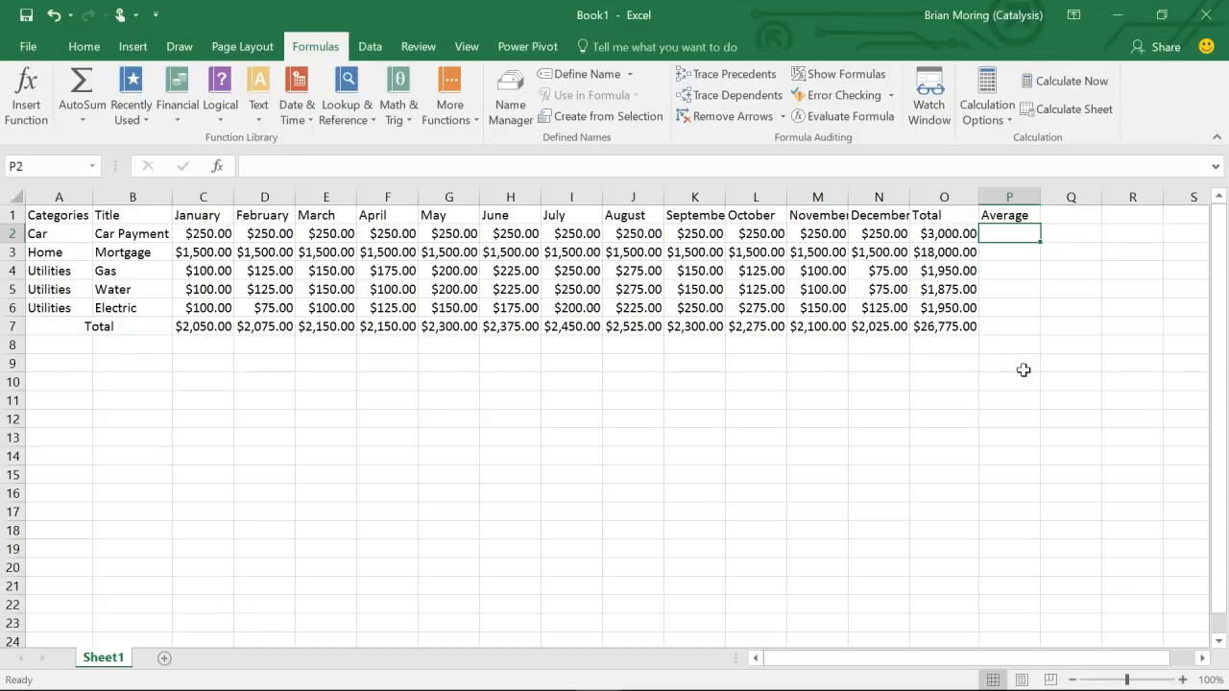
- Enter =AVERAGE(C2:N2) in P2 for the Car Payment average of $250.00
{"action": "left_click", "coordinate": [82, 122]}
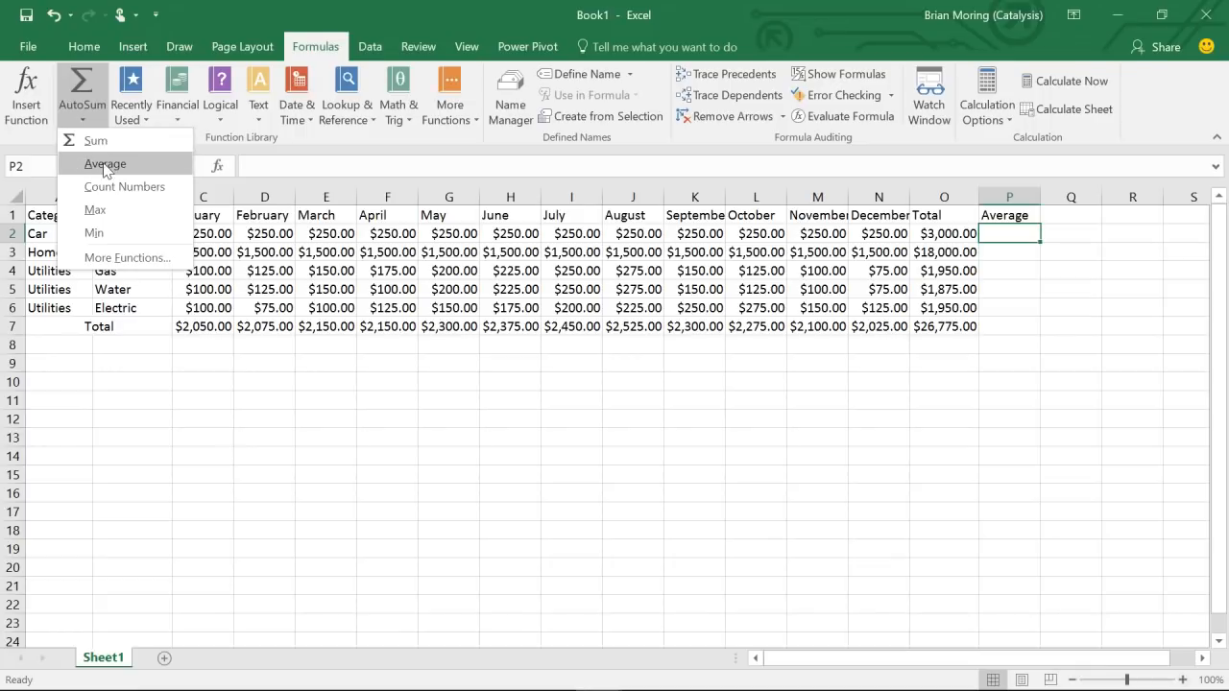
{"action": "left_click", "coordinate": [105, 164]}
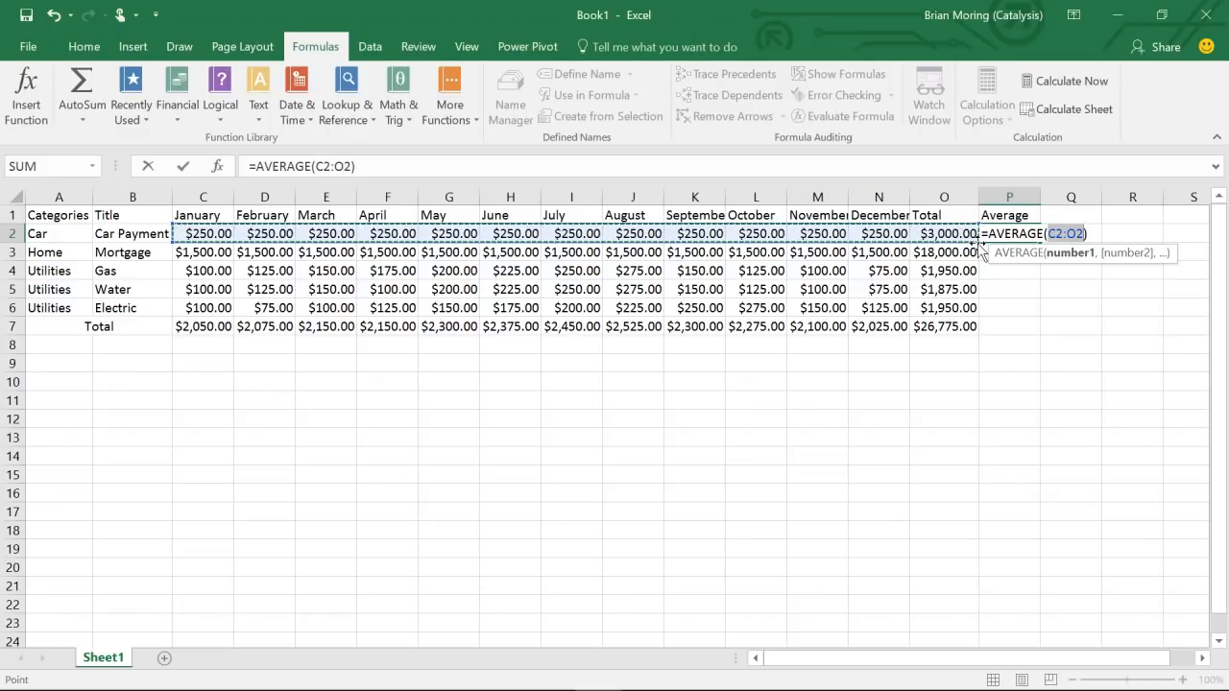
{"action": "left_click_drag", "start_coordinate": [973, 240], "coordinate": [930, 243]}
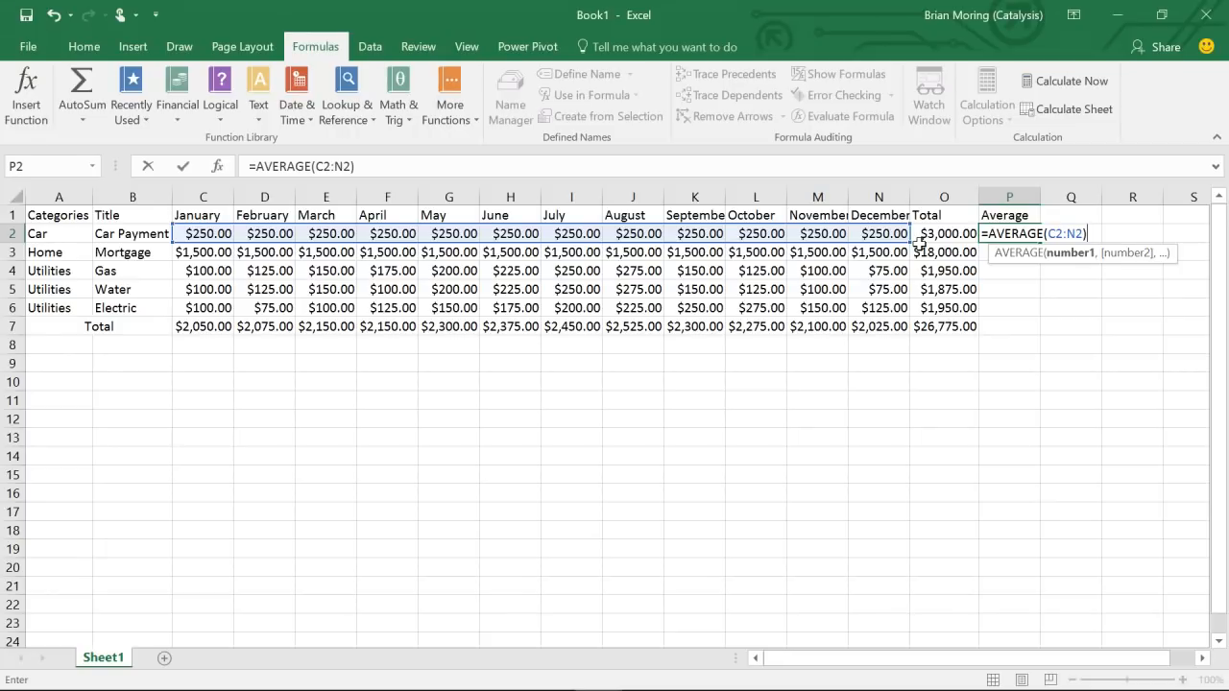
{"action": "key", "text": "Return"}
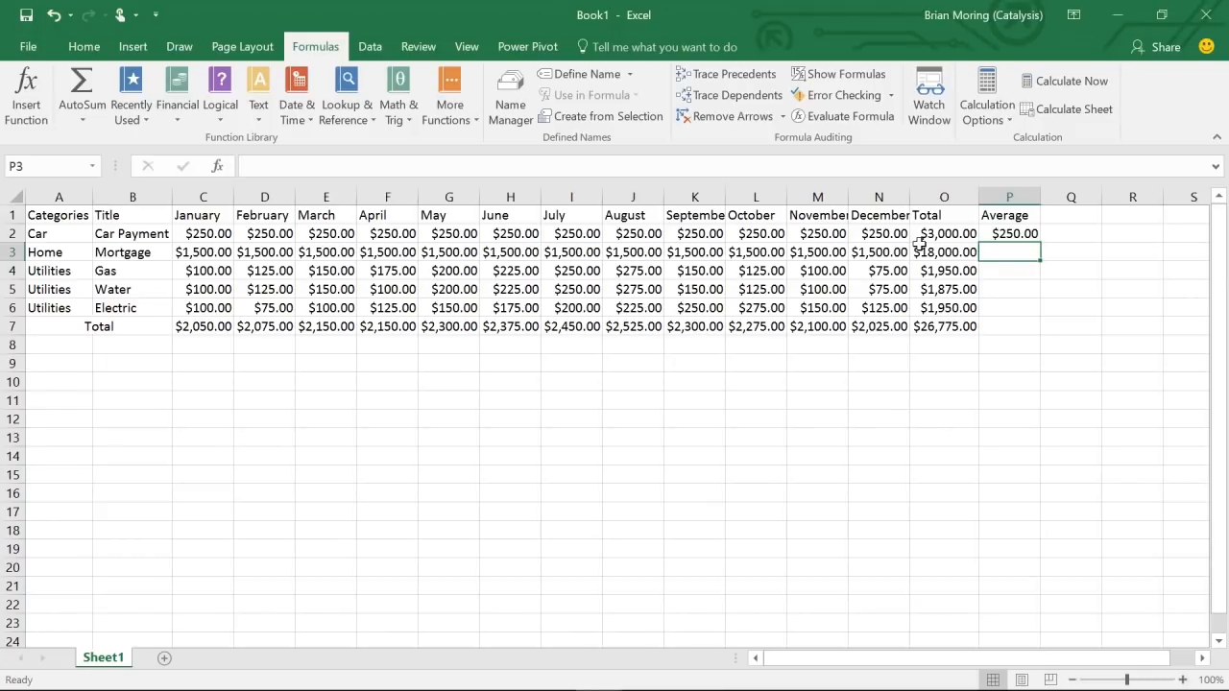
- Fill the P2 average formula down to P7, giving $1,500.00, $162.50, $156.25, $162.50 and $2,231.25
{"action": "left_click", "coordinate": [1016, 234]}
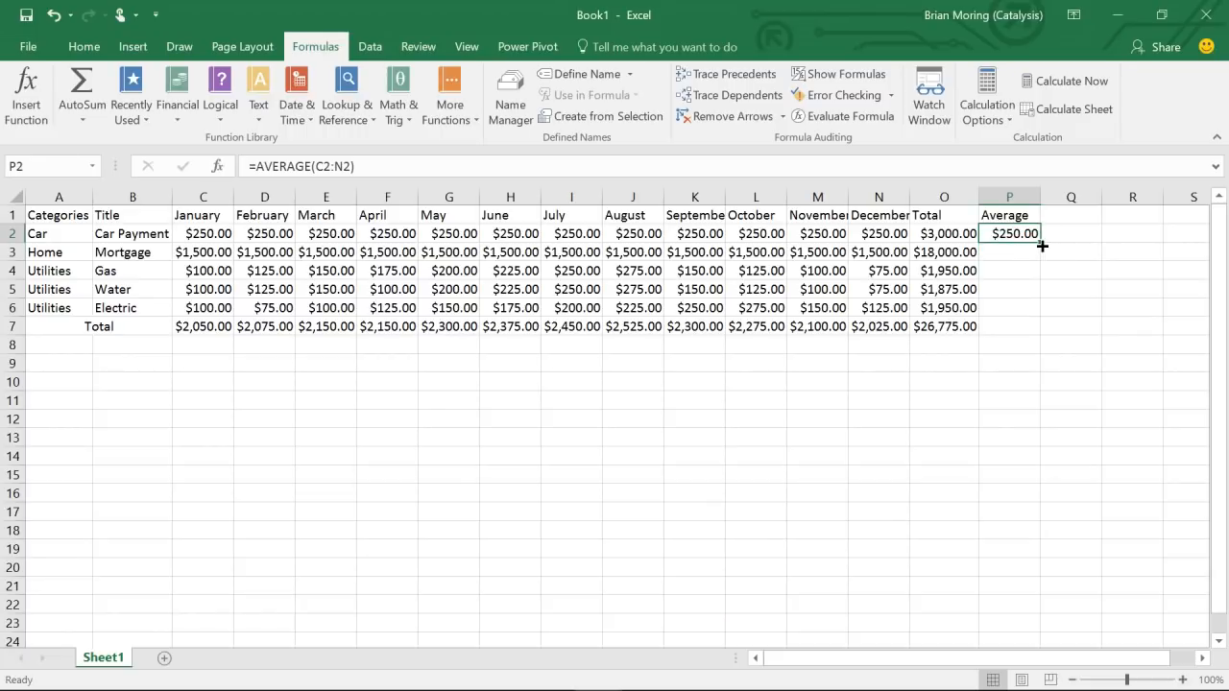
{"action": "left_click_drag", "start_coordinate": [1039, 244], "coordinate": [1040, 259]}
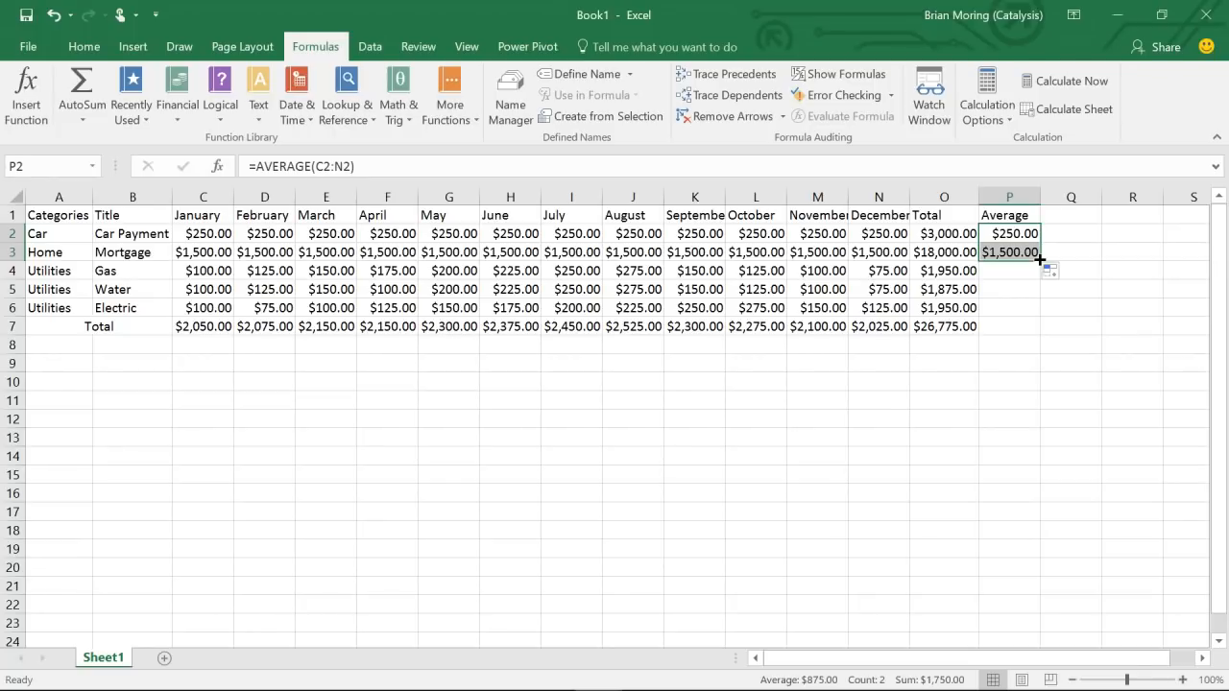
{"action": "left_click_drag", "start_coordinate": [1040, 259], "coordinate": [1042, 314]}
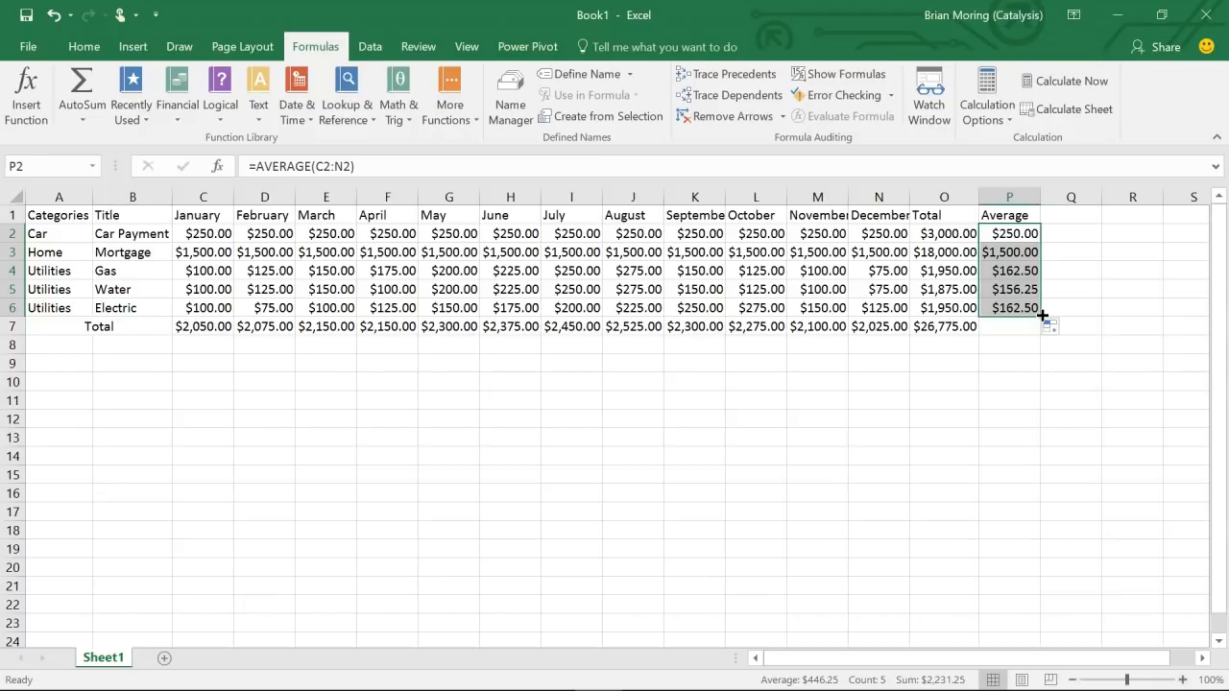
{"action": "left_click_drag", "start_coordinate": [1043, 315], "coordinate": [1041, 335]}
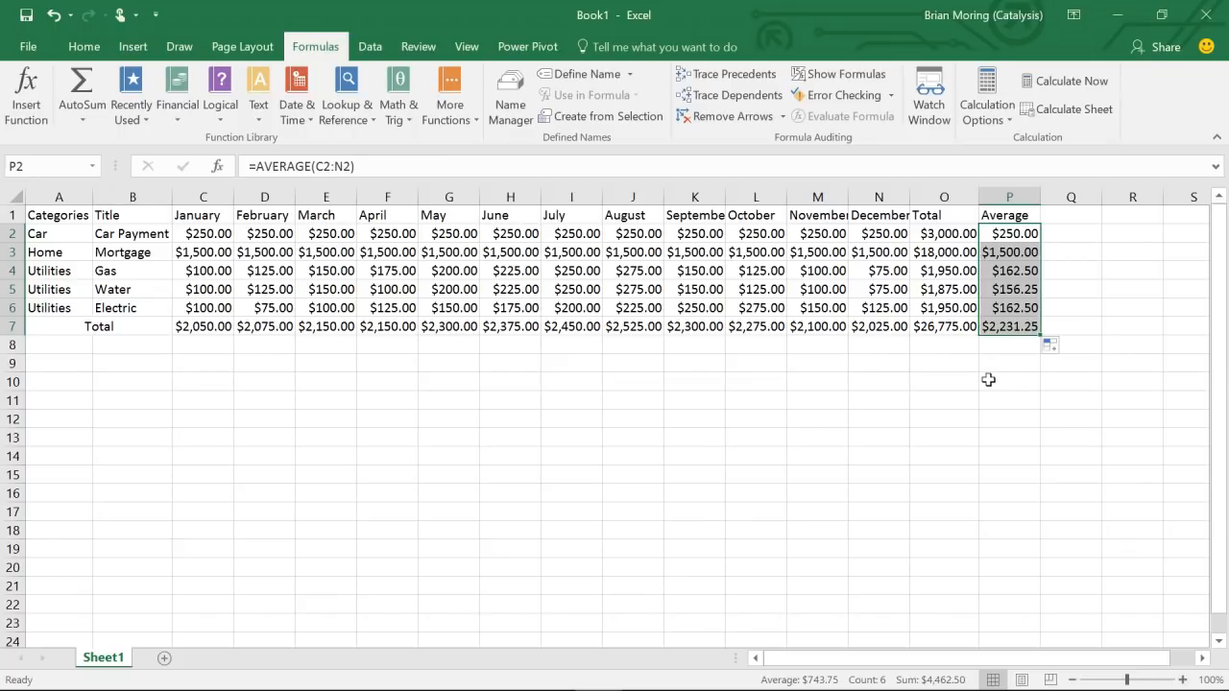
{"action": "left_click", "coordinate": [85, 120]}
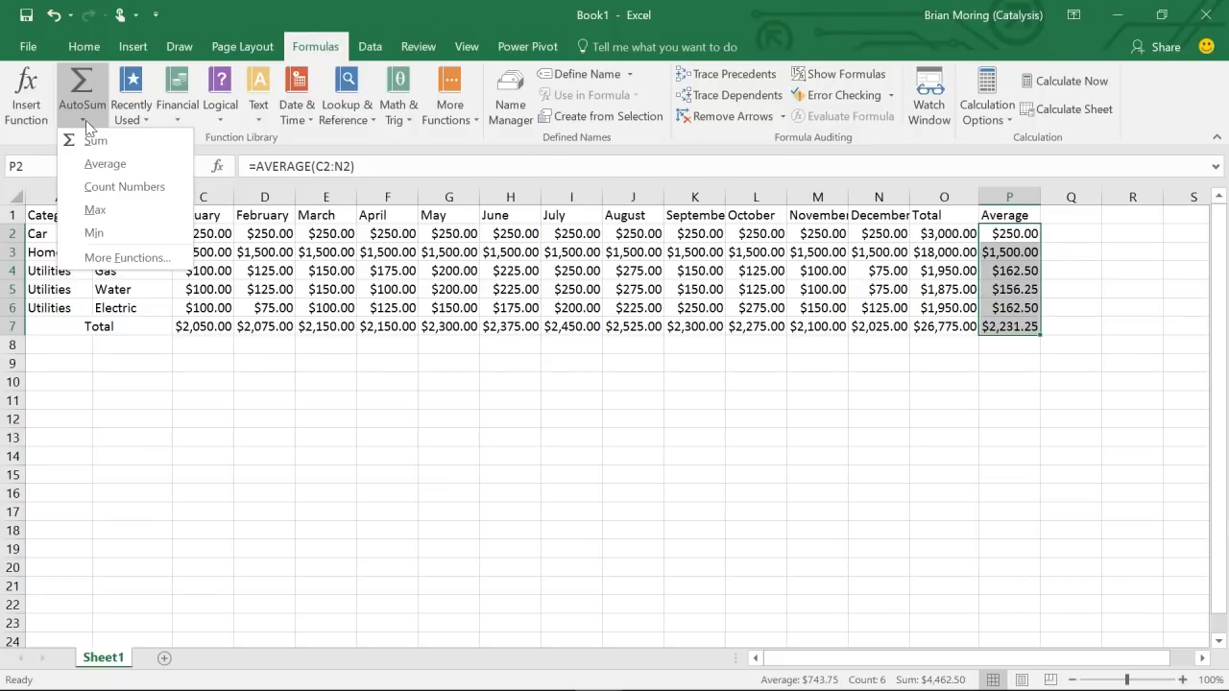
{"action": "left_click", "coordinate": [219, 123]}
{"action": "left_click", "coordinate": [219, 123]}
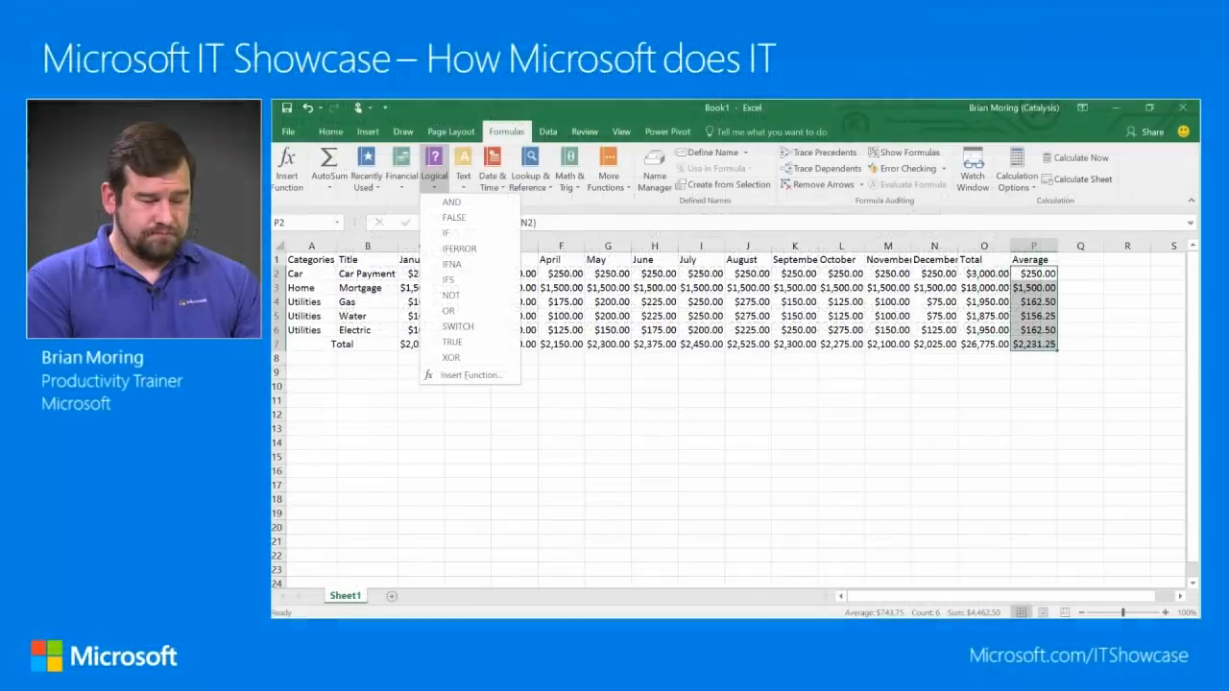
{"action": "key", "text": "alt+Tab"}
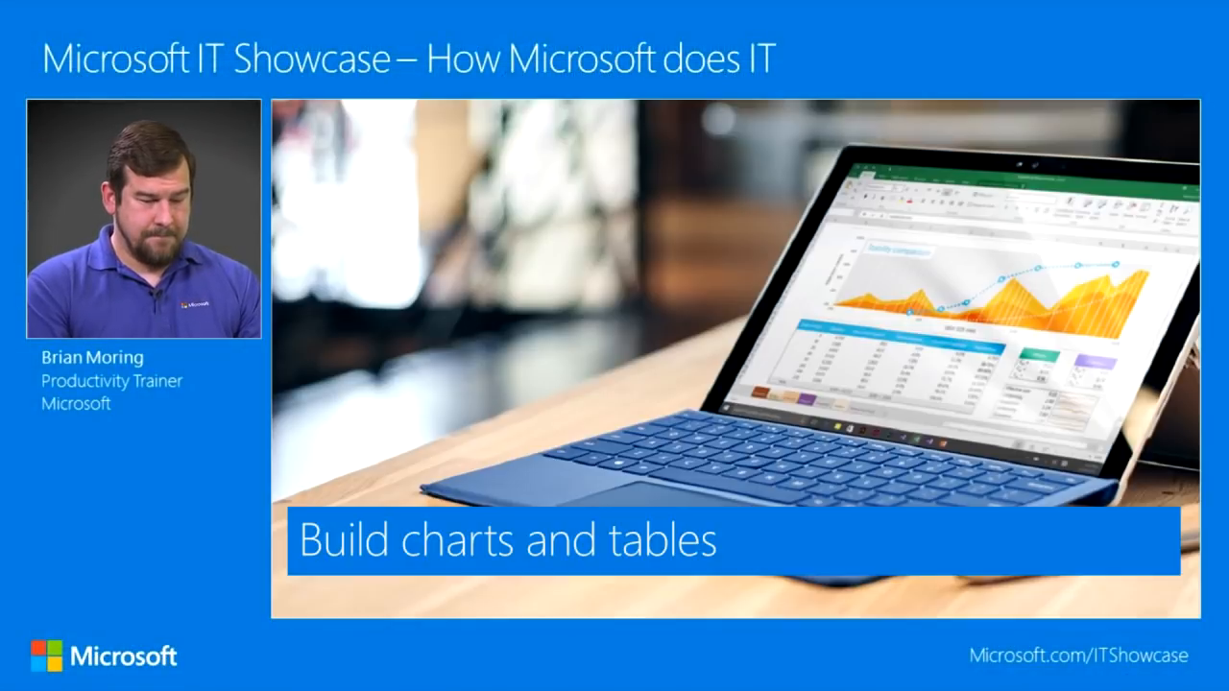
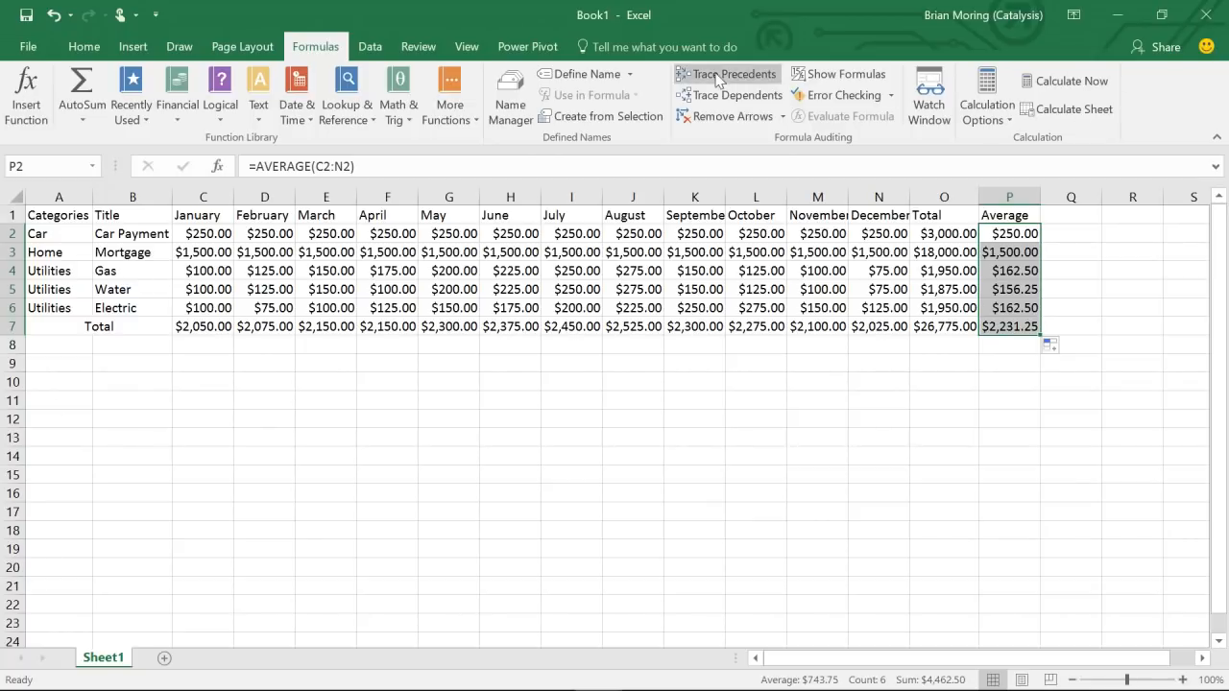
- Switch the ribbon back to the Home tab after working with the formula auditing tools
{"action": "left_click", "coordinate": [84, 50]}
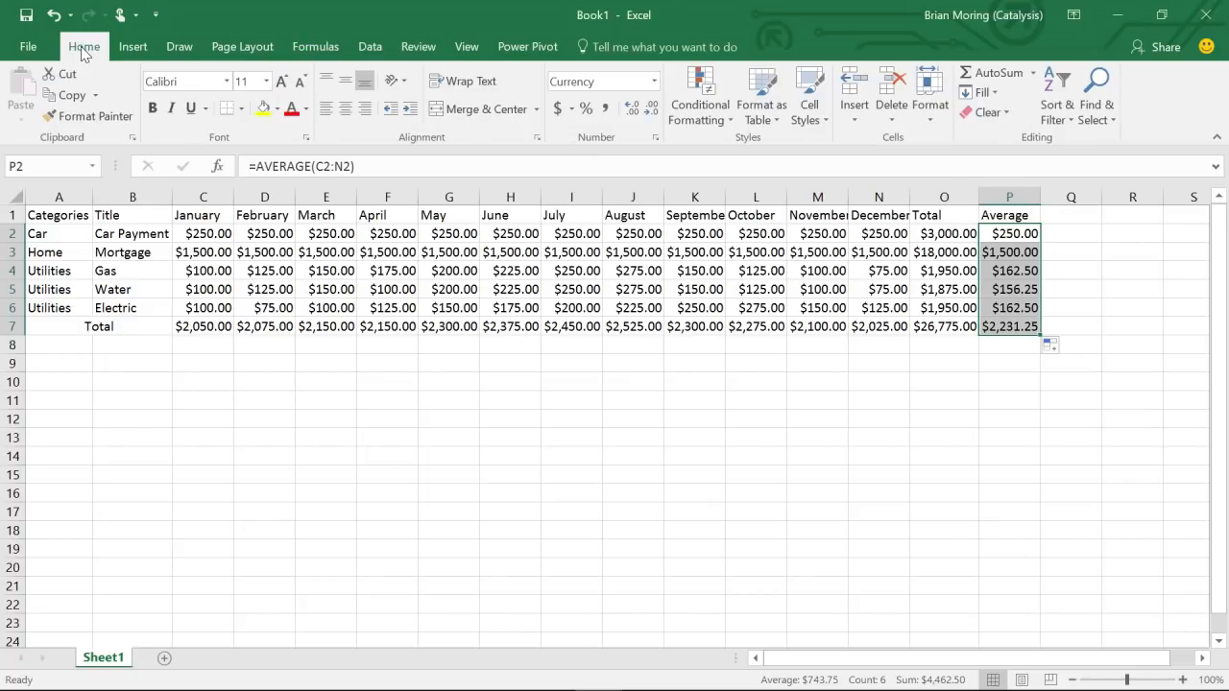
- Cancel the table started from only the Average cells P2:P7, then deselect them
{"action": "left_click", "coordinate": [134, 47]}
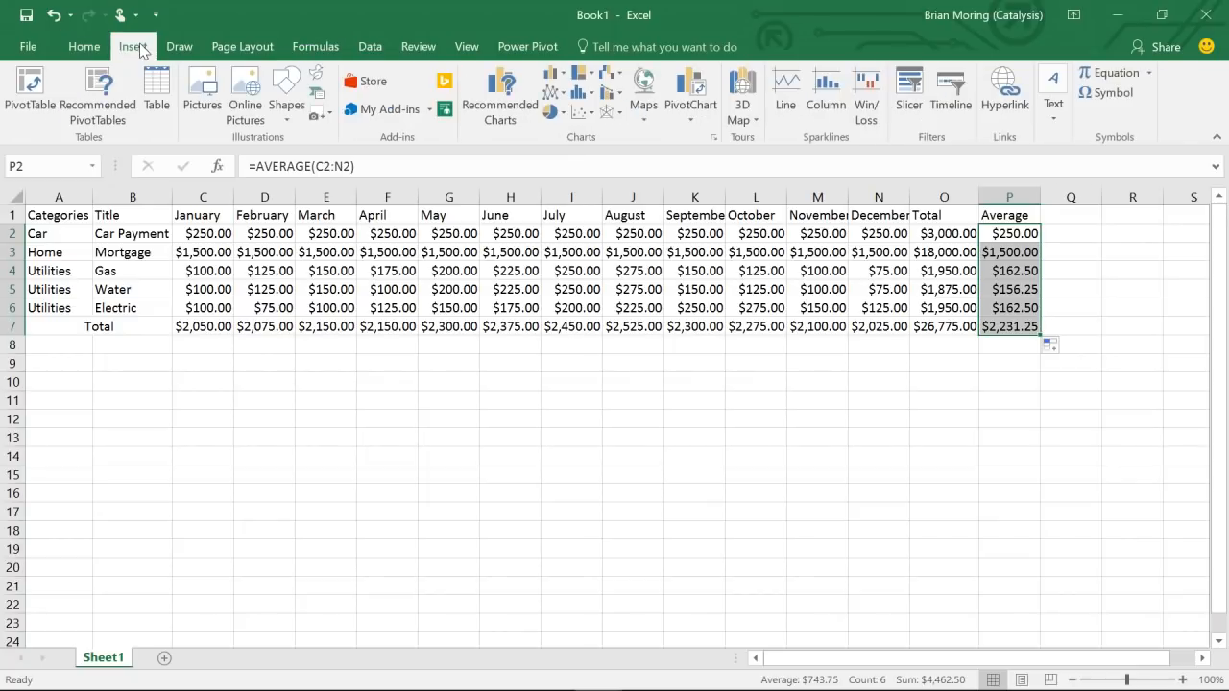
{"action": "left_click", "coordinate": [157, 92]}
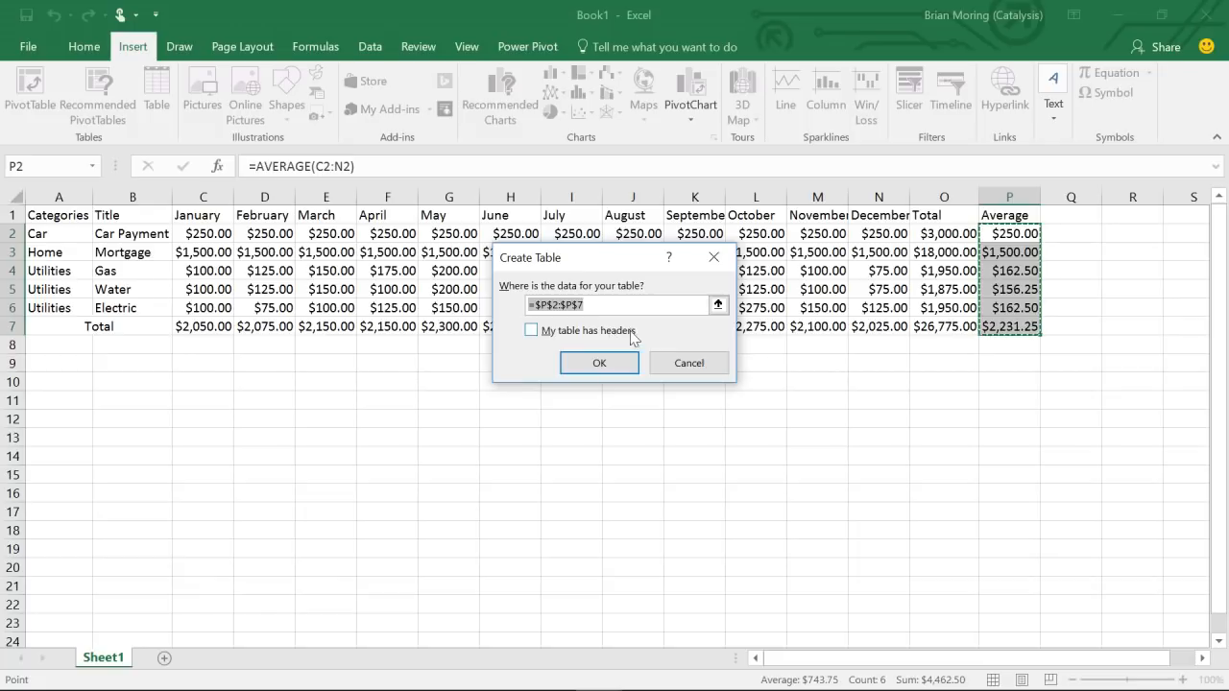
{"action": "left_click", "coordinate": [683, 361]}
{"action": "left_click", "coordinate": [653, 347]}
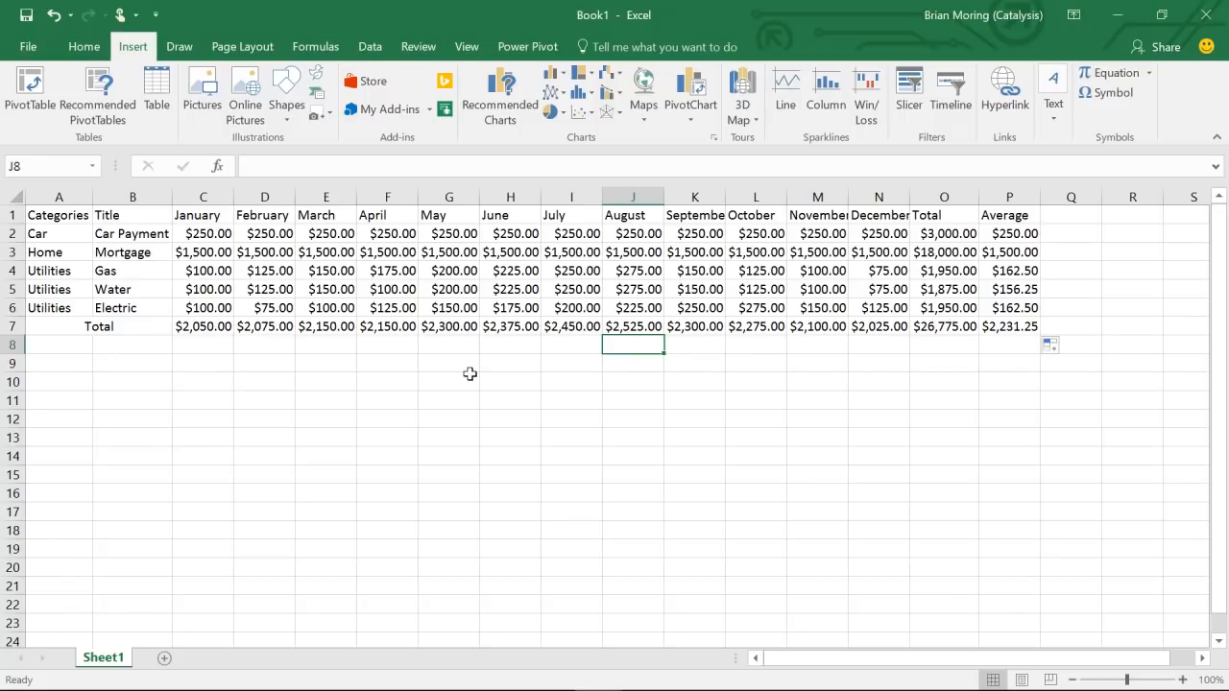
- Create a table from range A1:P7 with 'My table has headers' checked
{"action": "left_click", "coordinate": [150, 104]}
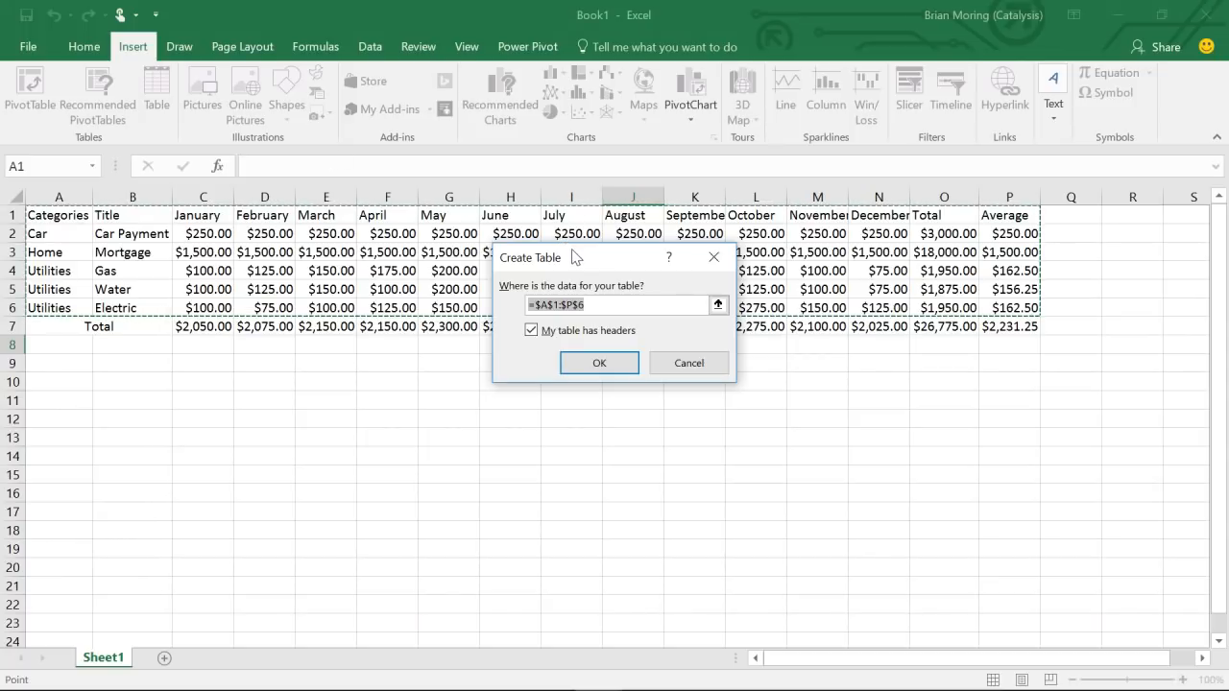
{"action": "left_click_drag", "start_coordinate": [578, 263], "coordinate": [566, 417]}
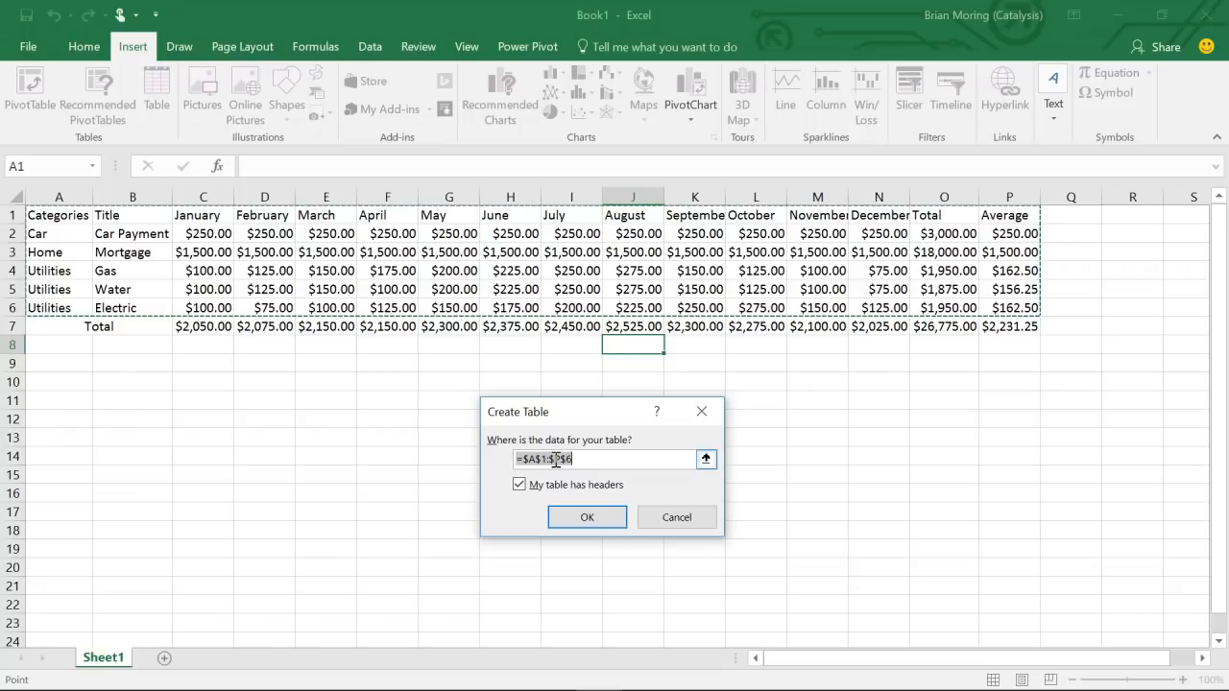
{"action": "left_click", "coordinate": [705, 460]}
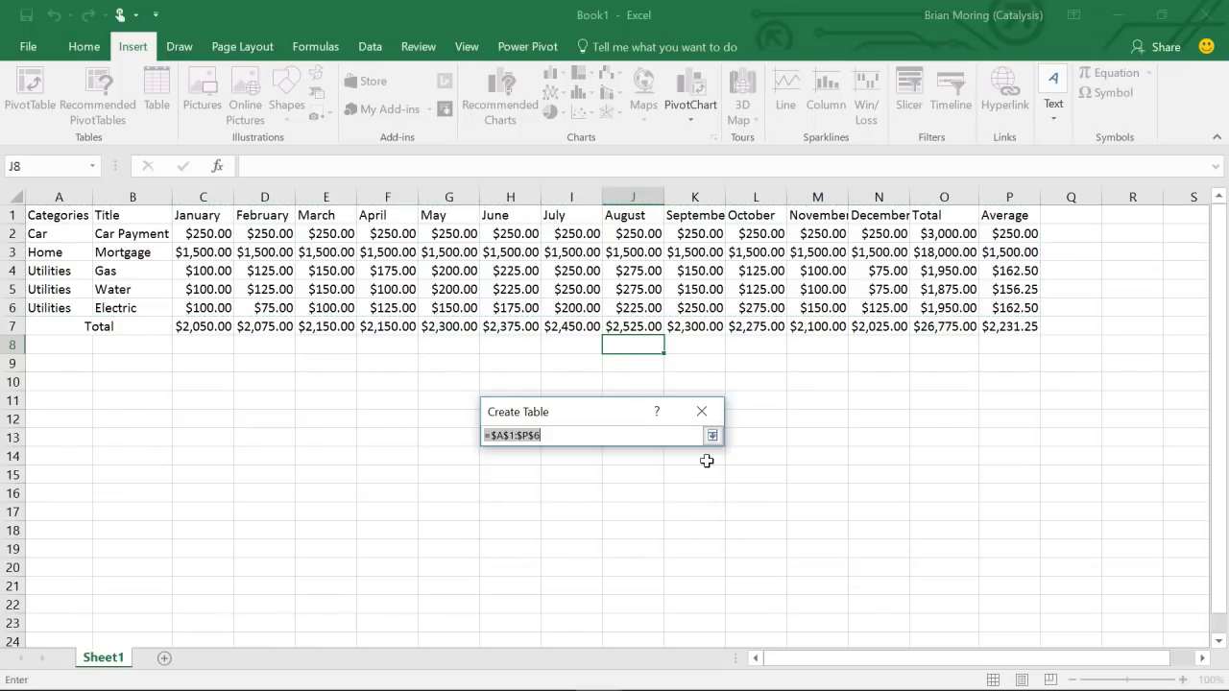
{"action": "mouse_move", "coordinate": [45, 217]}
{"action": "left_mouse_down"}
{"action": "mouse_move", "coordinate": [350, 312]}
{"action": "mouse_move", "coordinate": [768, 301]}
{"action": "mouse_move", "coordinate": [1002, 326]}
{"action": "left_mouse_up"}
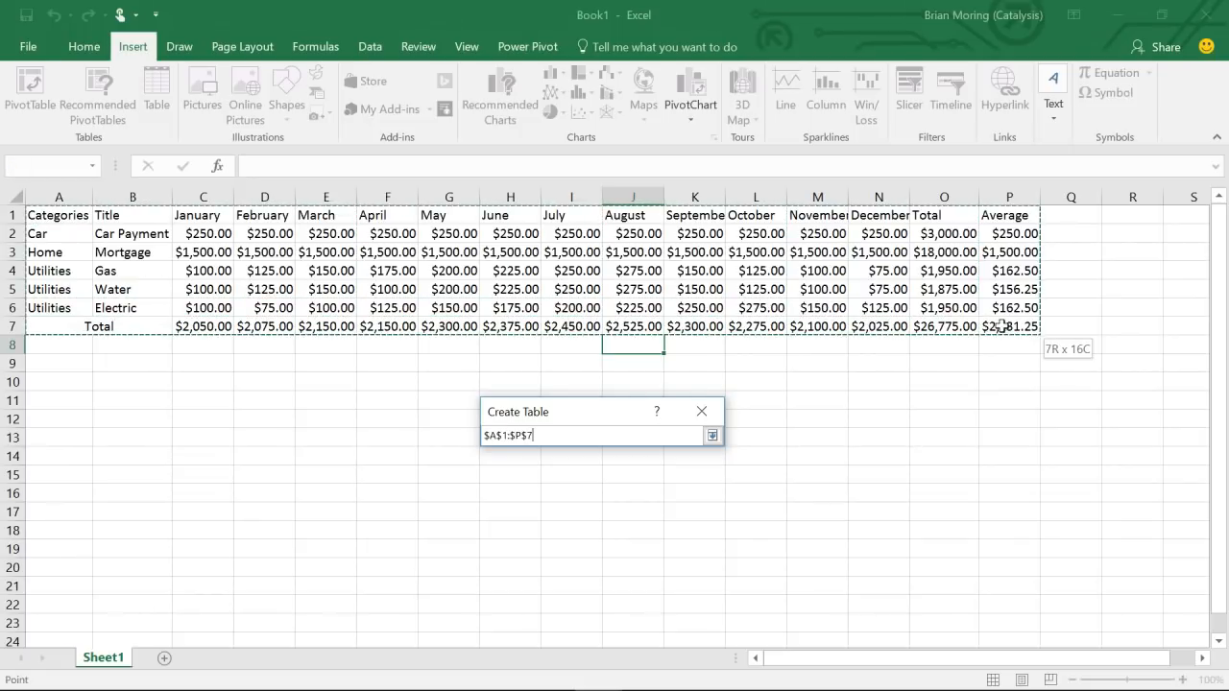
{"action": "left_click_drag", "start_coordinate": [1002, 326], "coordinate": [1001, 327]}
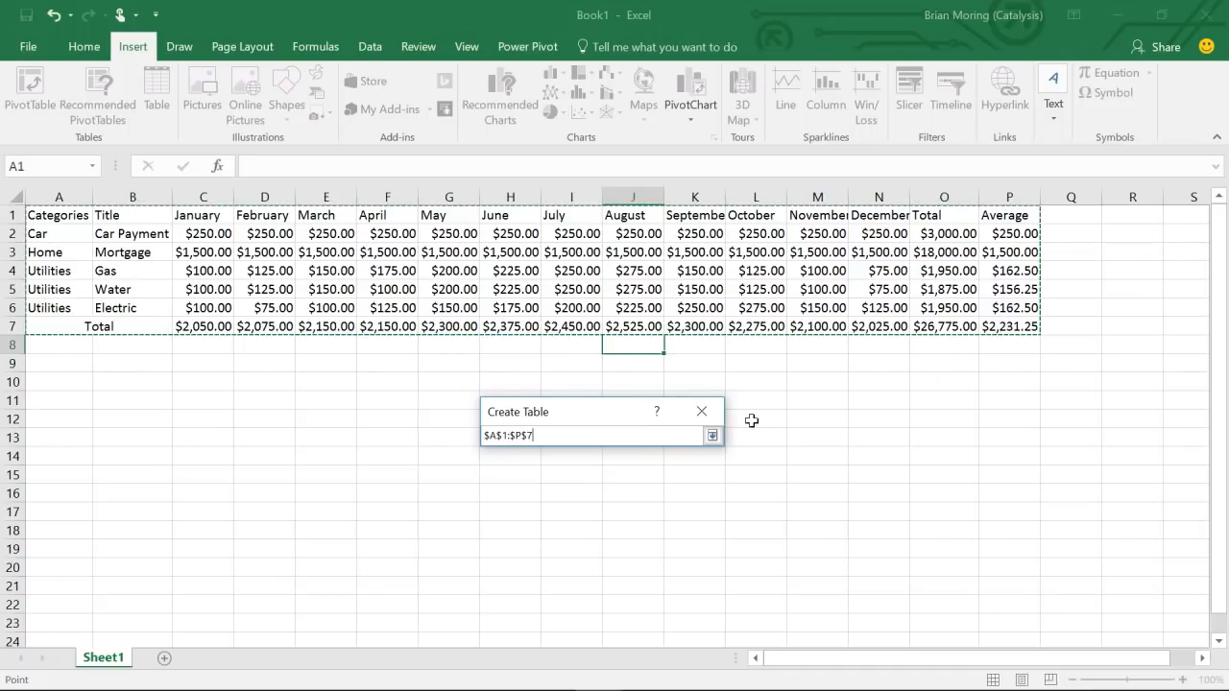
{"action": "left_click", "coordinate": [711, 436]}
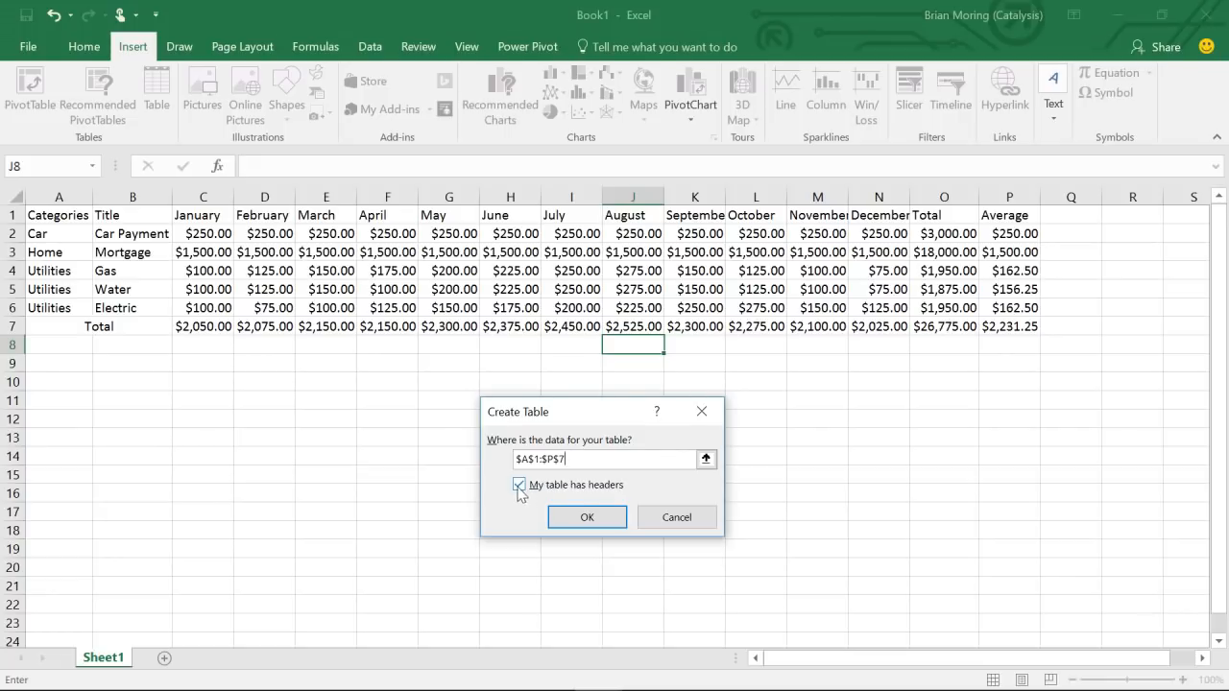
{"action": "left_click", "coordinate": [587, 519]}
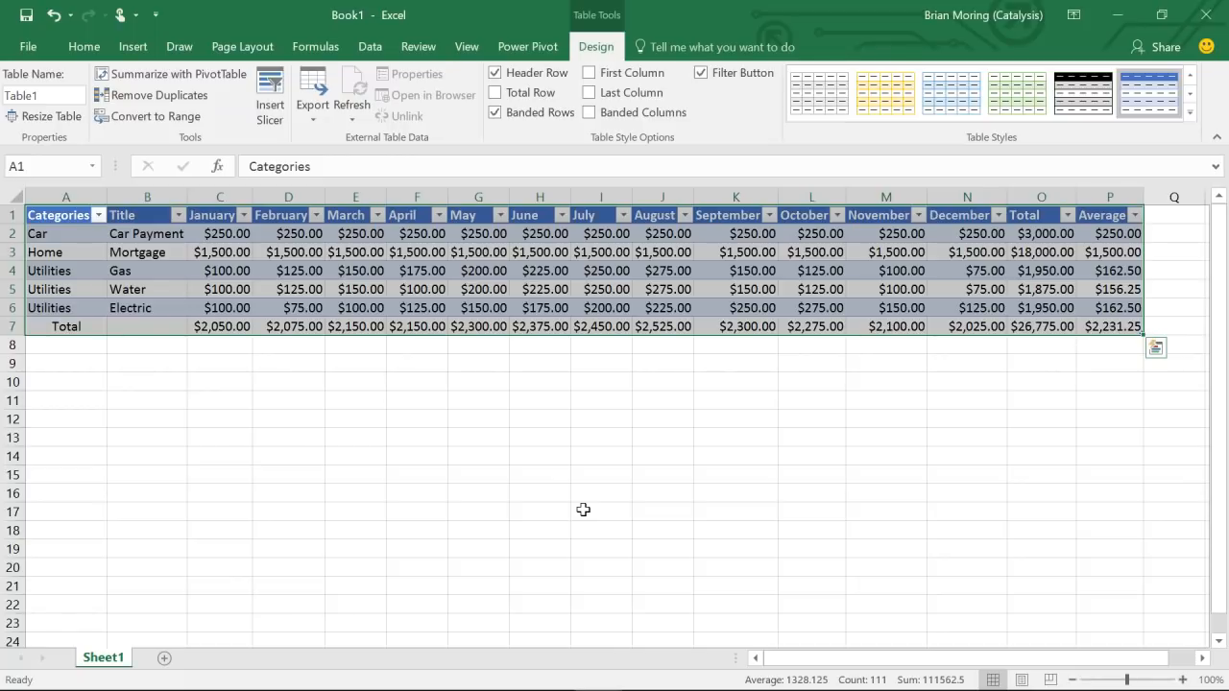
- Deselect Table1 by selecting an empty cell outside it
{"action": "left_click", "coordinate": [583, 509]}
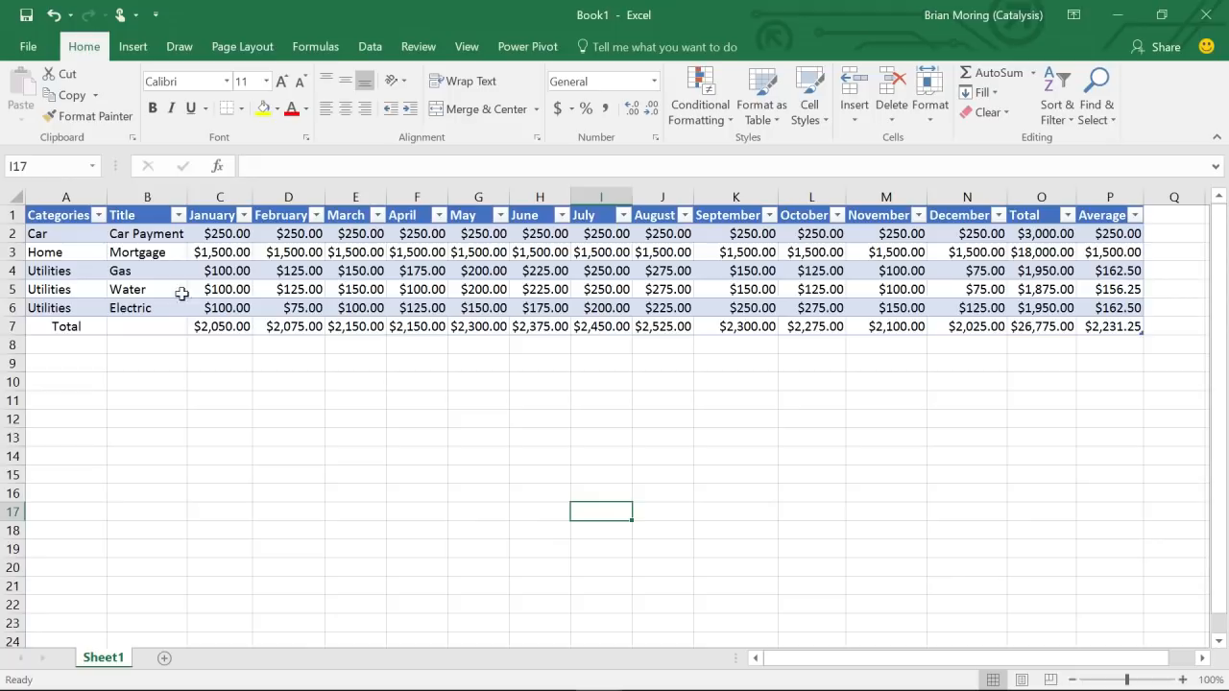
- Filter the Categories column to show only Utilities
{"action": "left_click", "coordinate": [98, 215]}
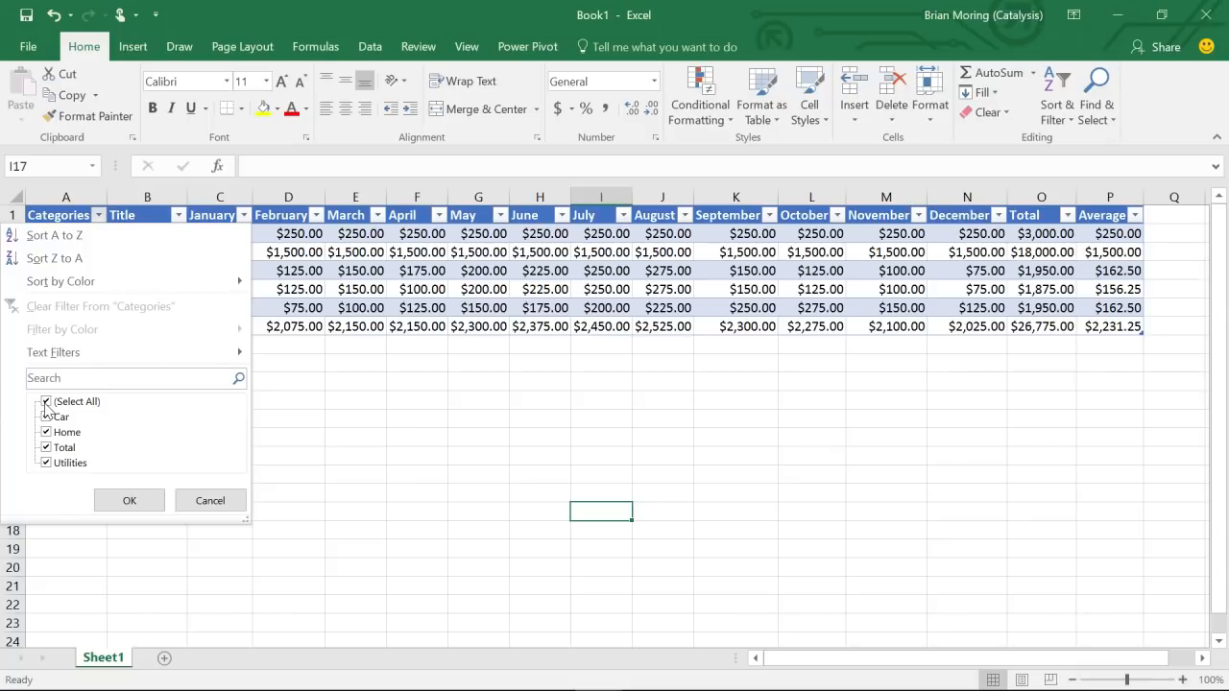
{"action": "left_click", "coordinate": [45, 403]}
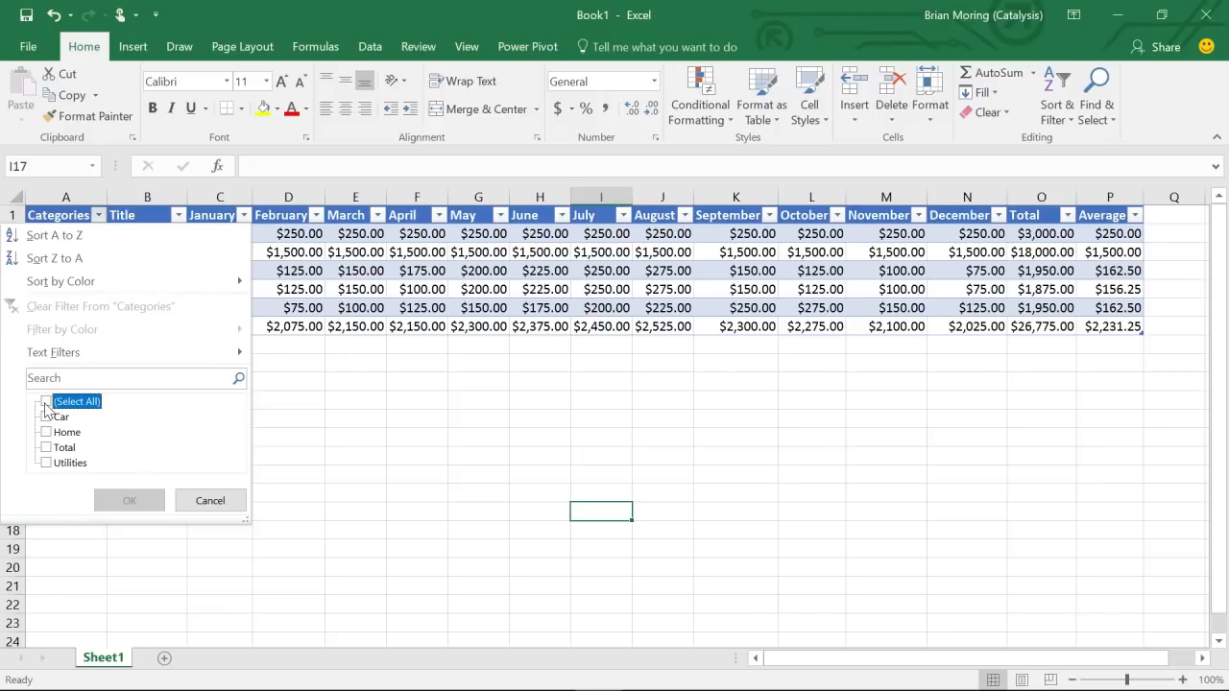
{"action": "left_click", "coordinate": [46, 462]}
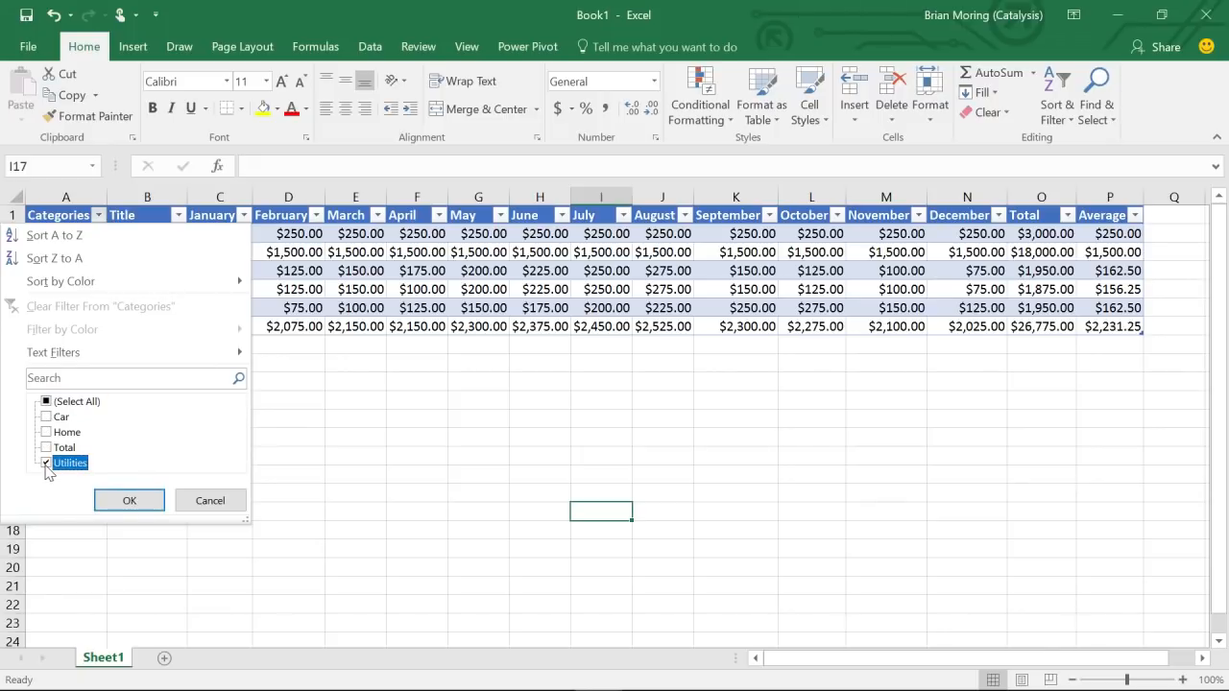
{"action": "left_click", "coordinate": [120, 499]}
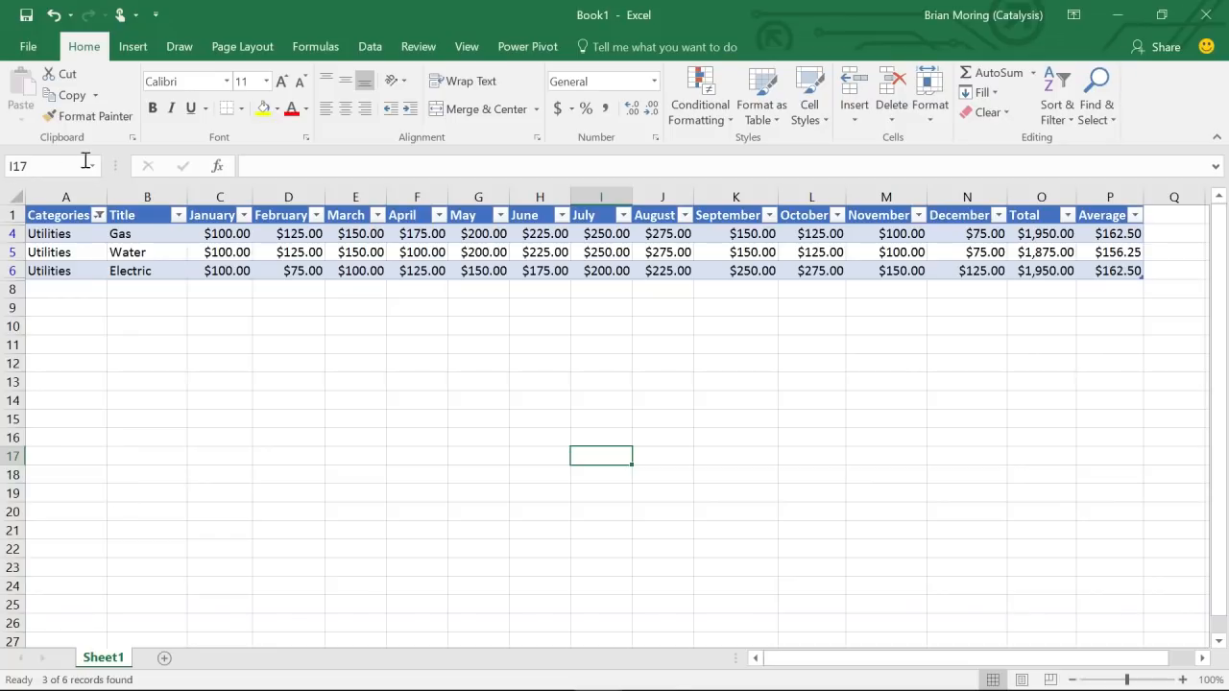
- Add Total to the Categories filter, then select cell C8
{"action": "left_click", "coordinate": [97, 216]}
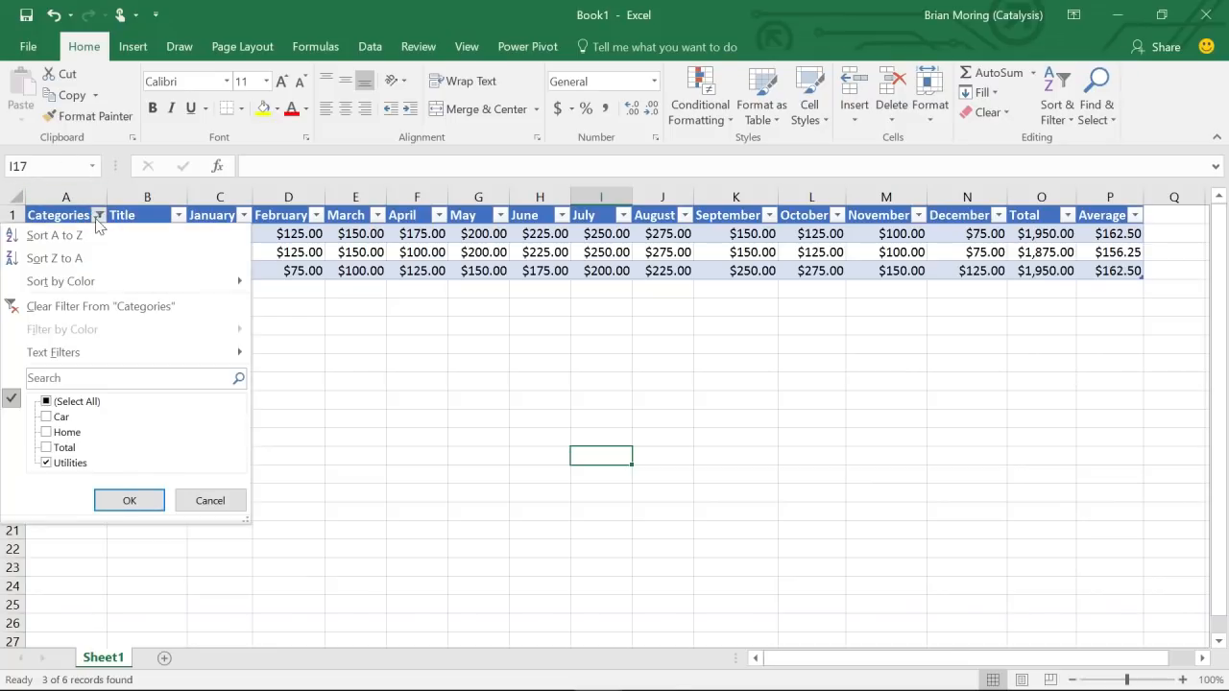
{"action": "left_click", "coordinate": [47, 448]}
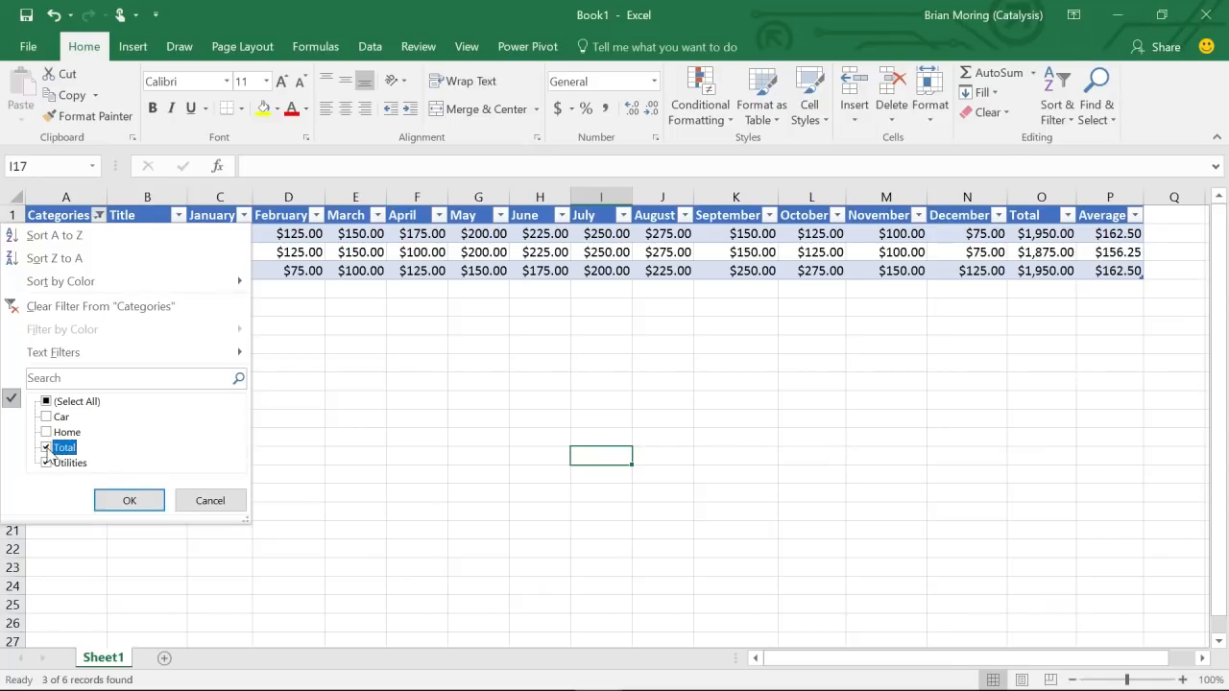
{"action": "left_click", "coordinate": [127, 502]}
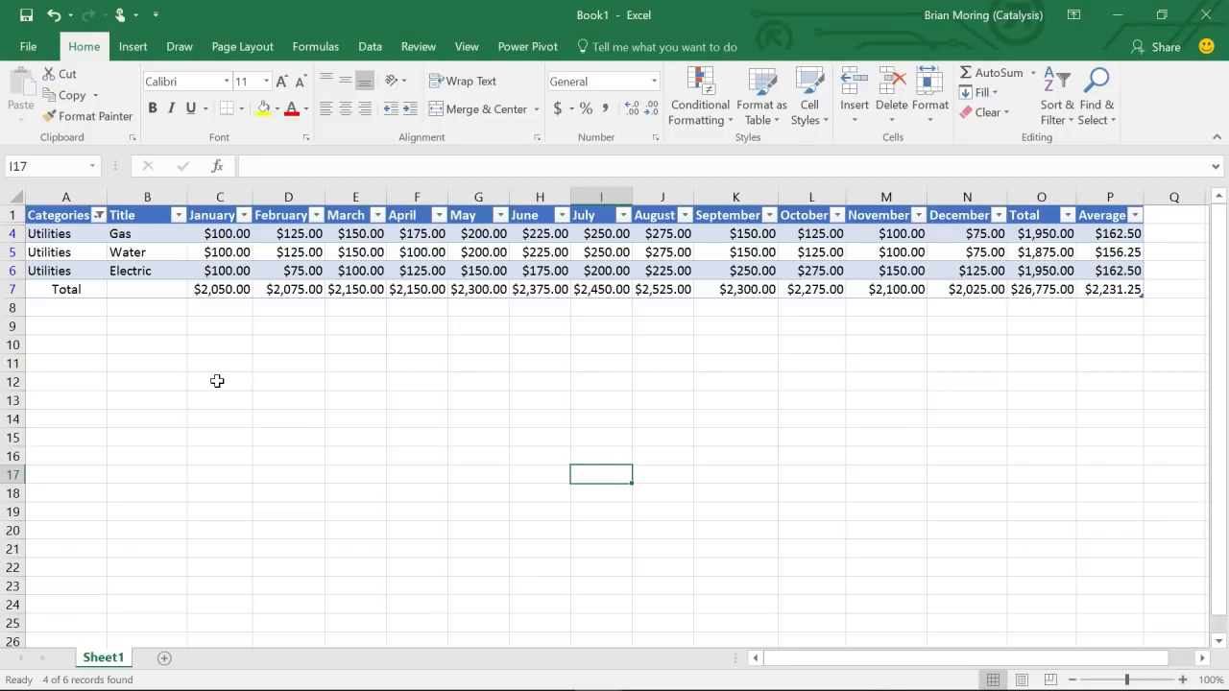
{"action": "left_click", "coordinate": [224, 310]}
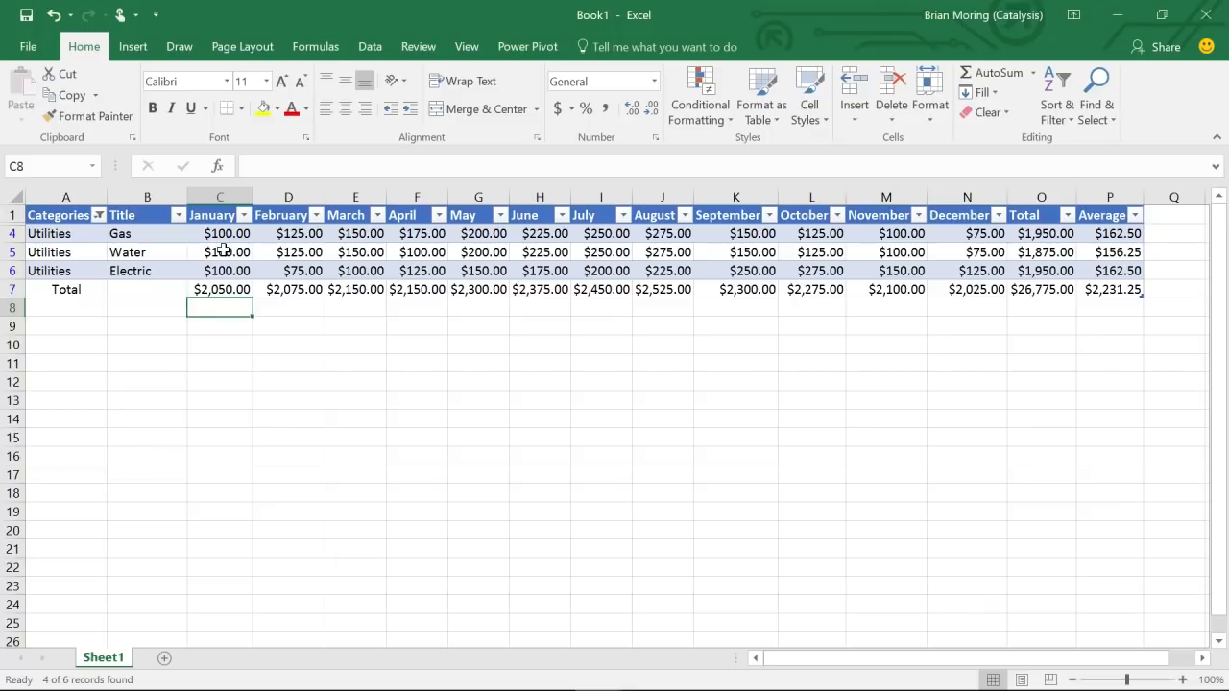
- AutoSum the January column into C8, keeping Sum as the total function
{"action": "left_click", "coordinate": [1033, 74]}
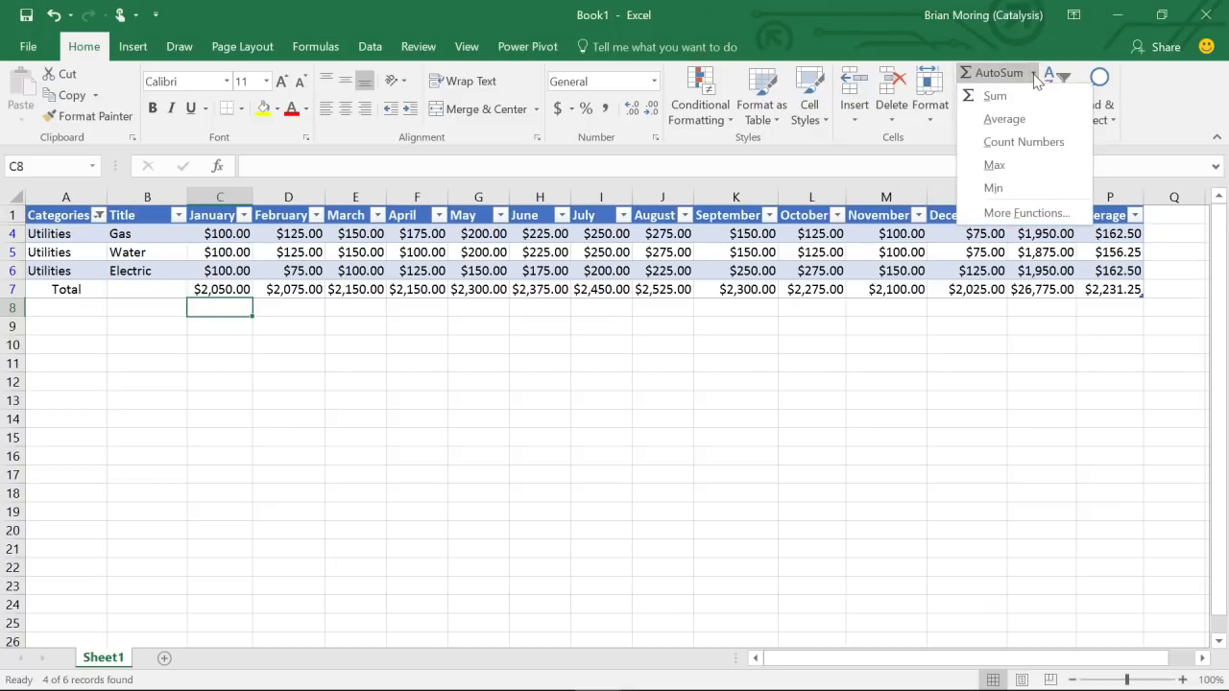
{"action": "left_click", "coordinate": [992, 100]}
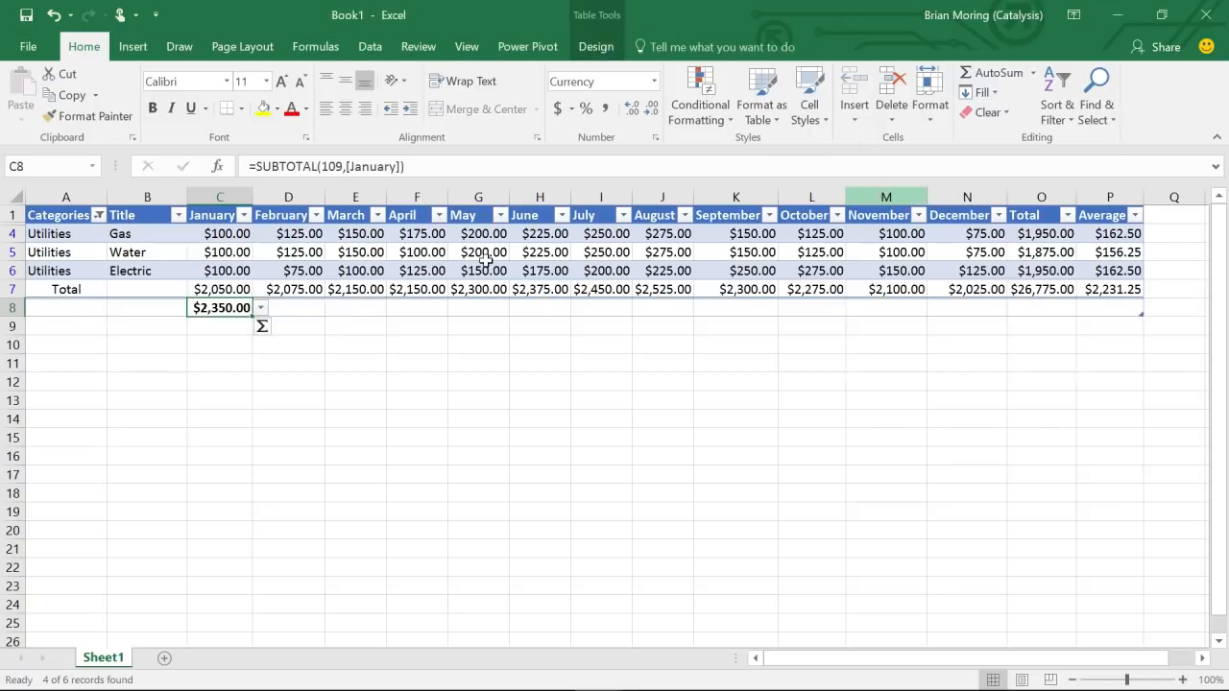
{"action": "left_click", "coordinate": [277, 331]}
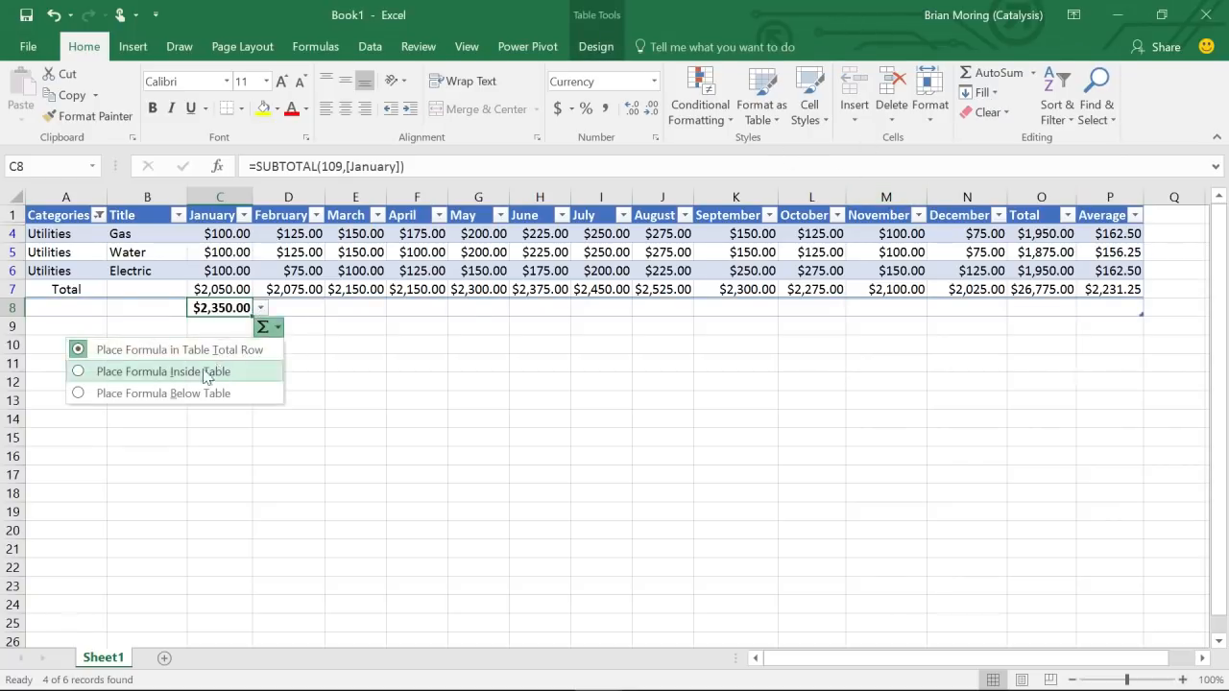
{"action": "left_click", "coordinate": [278, 330]}
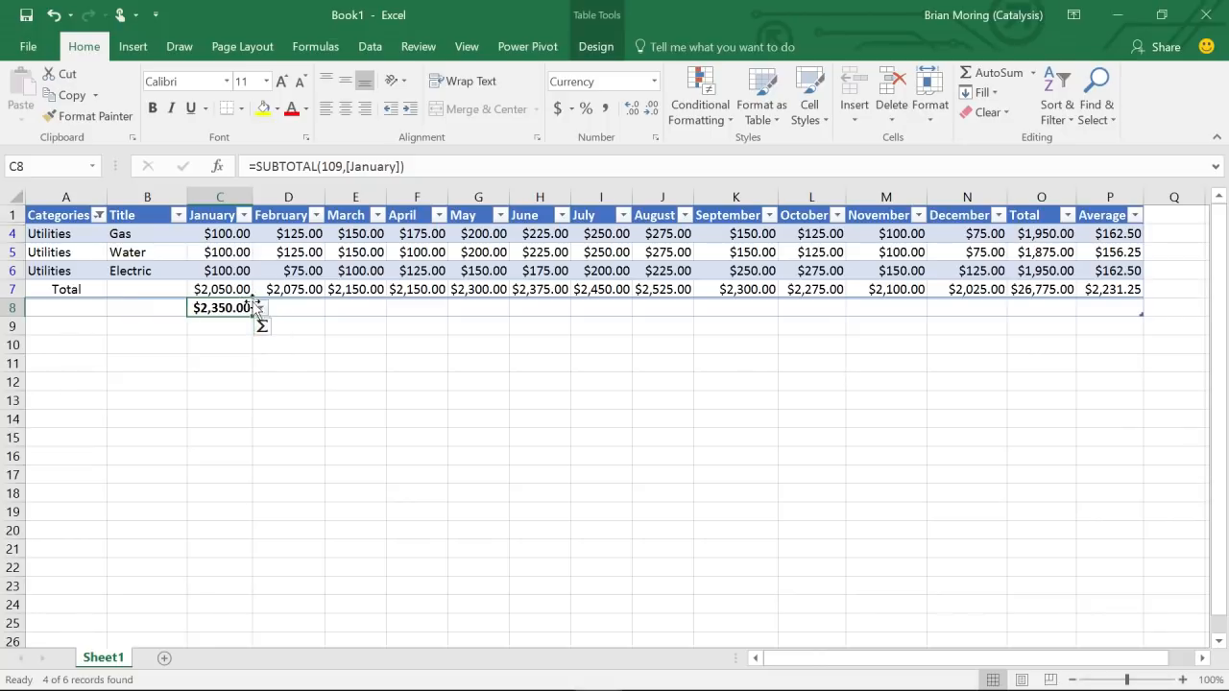
{"action": "left_click", "coordinate": [262, 309]}
{"action": "left_click", "coordinate": [223, 404]}
- Rewrite the C8 SUBTOTAL formula to use the January values C4:C6
{"action": "left_click", "coordinate": [355, 167]}
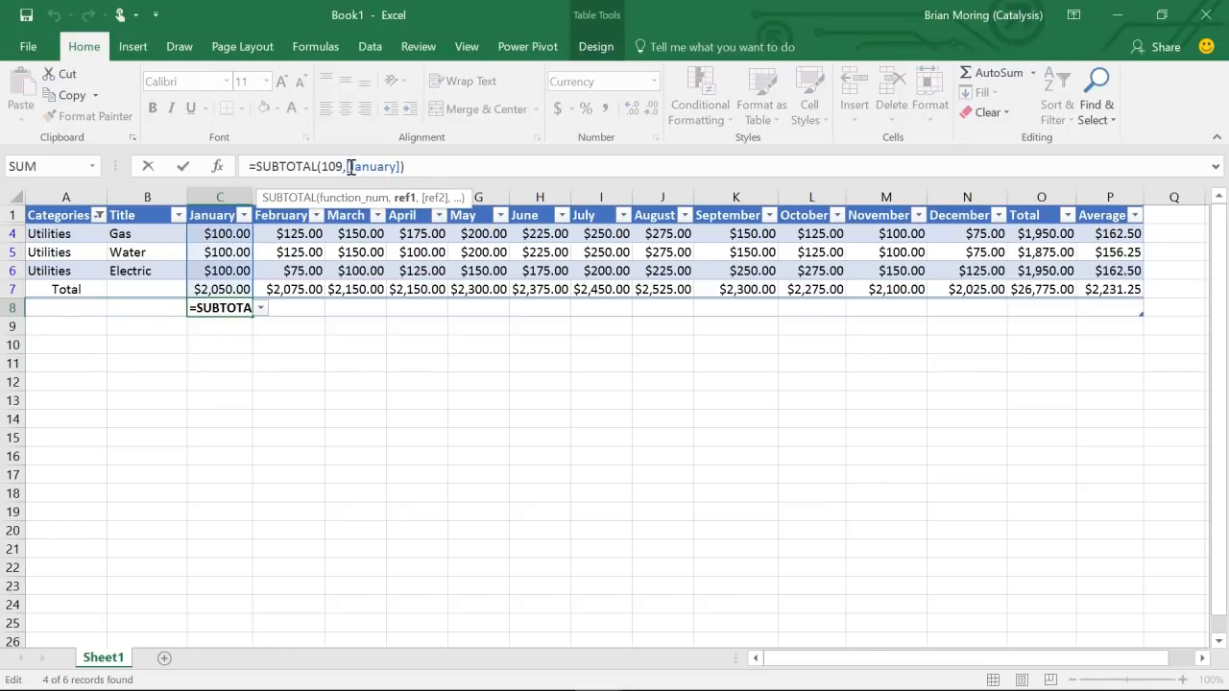
{"action": "left_click_drag", "start_coordinate": [345, 167], "coordinate": [406, 167]}
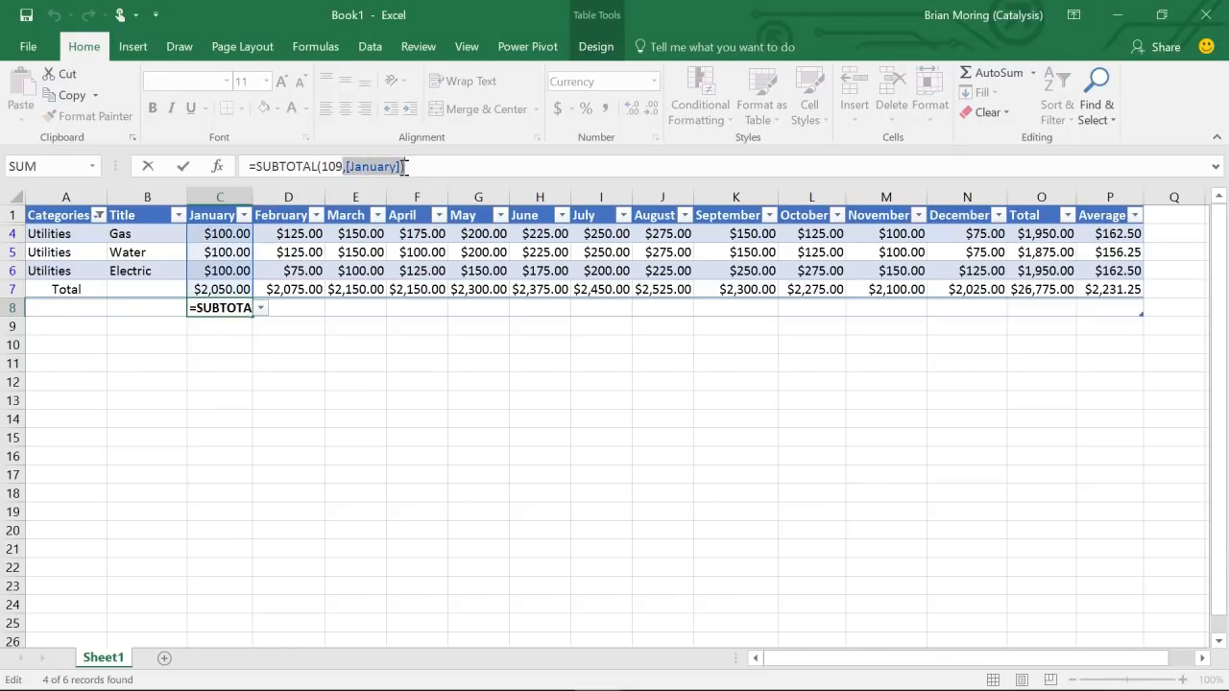
{"action": "key", "text": "BackSpace"}
{"action": "key", "text": "BackSpace"}
{"action": "key", "text": "BackSpace"}
{"action": "key", "text": "BackSpace"}
{"action": "key", "text": "BackSpace"}
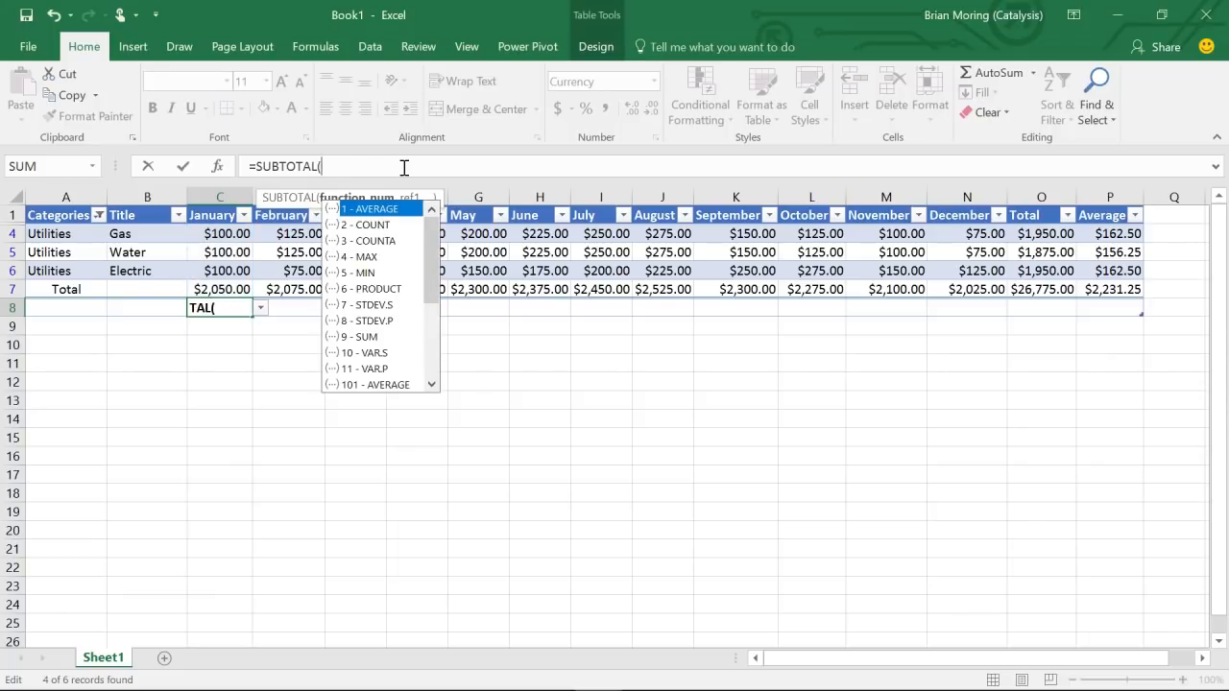
{"action": "left_click_drag", "start_coordinate": [223, 233], "coordinate": [223, 271]}
{"action": "type", "text": ")"}
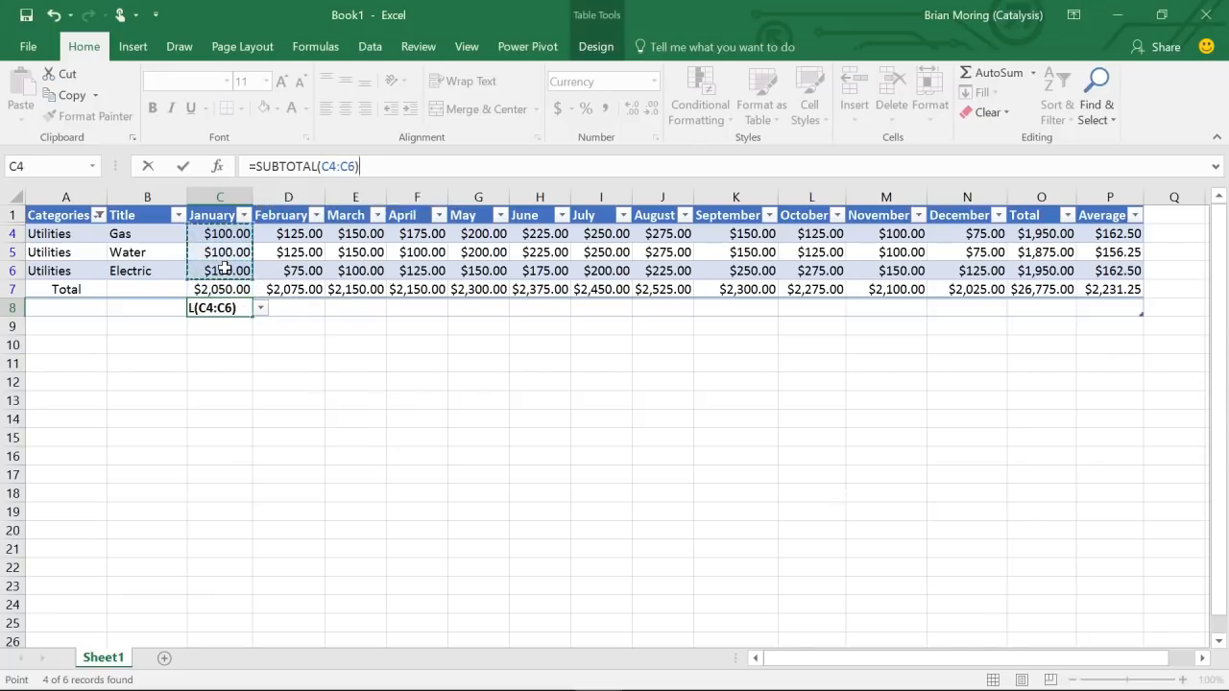
{"action": "key", "text": "Return"}
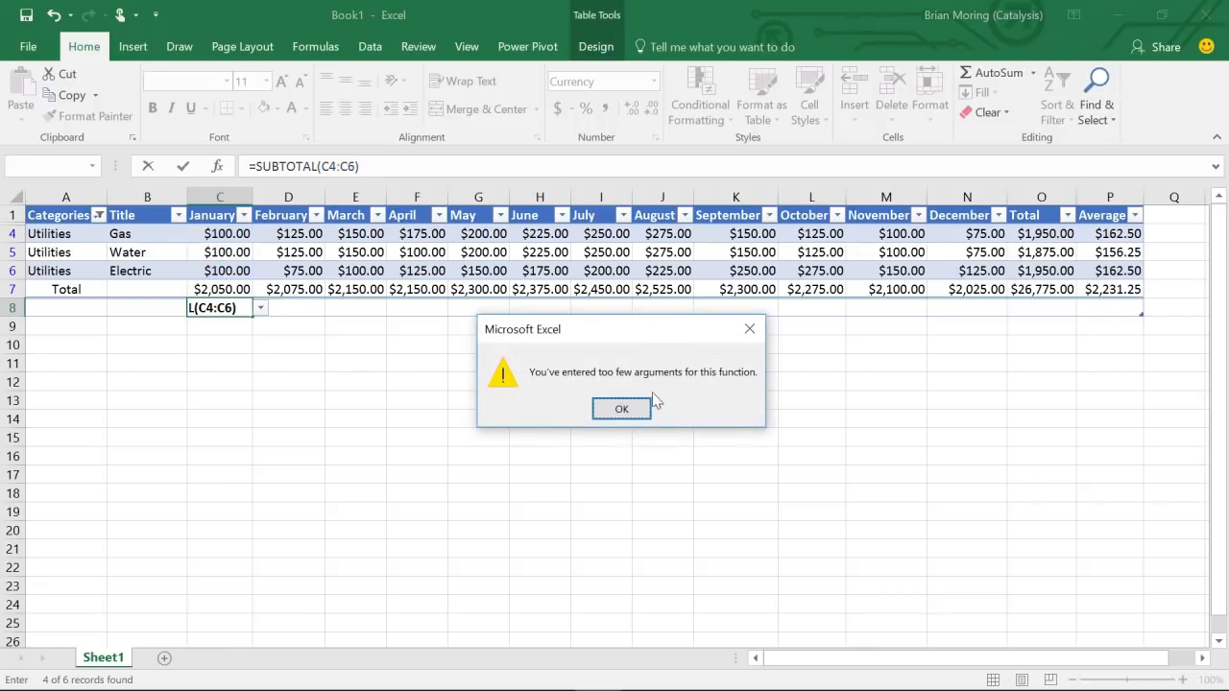
- Dismiss the too-few-arguments warnings and erase the broken formula, leaving C8 empty
{"action": "left_click", "coordinate": [628, 413]}
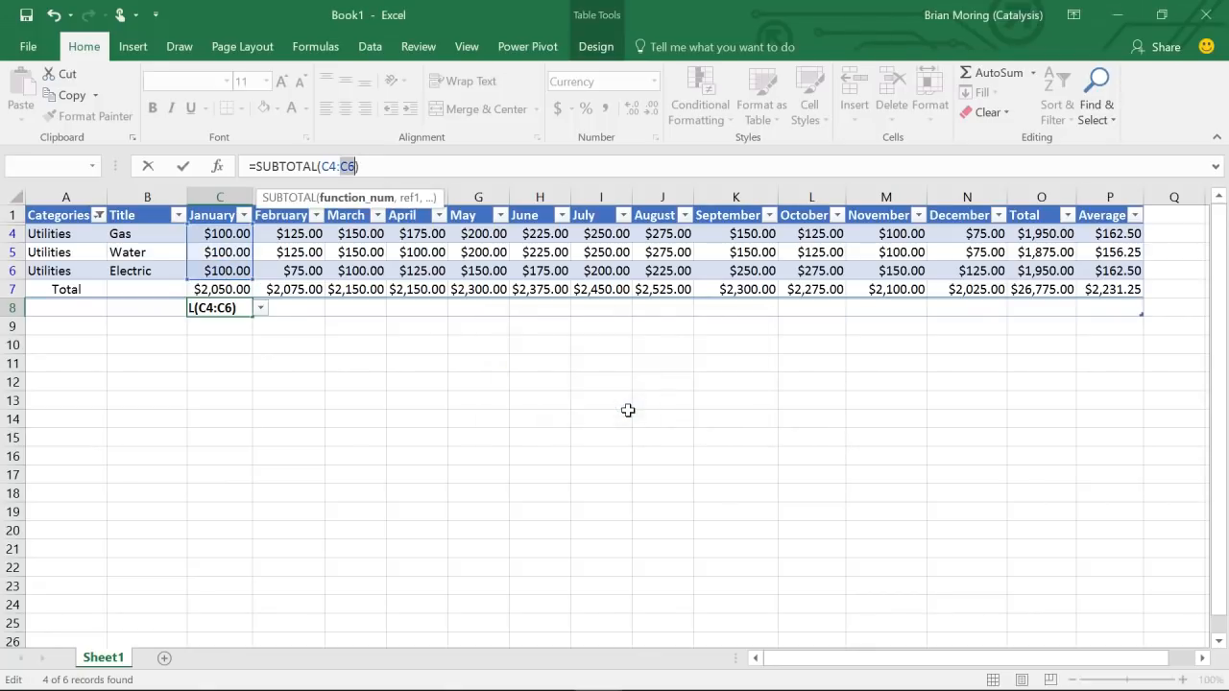
{"action": "key", "text": "Return"}
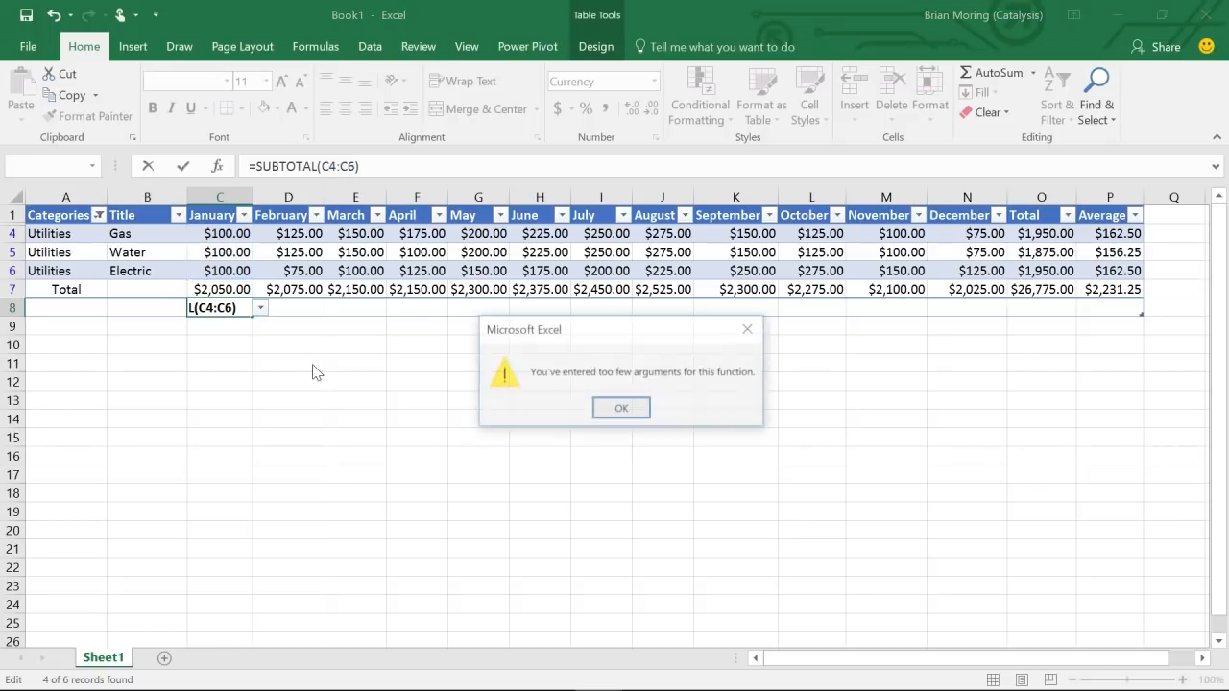
{"action": "left_click", "coordinate": [613, 409]}
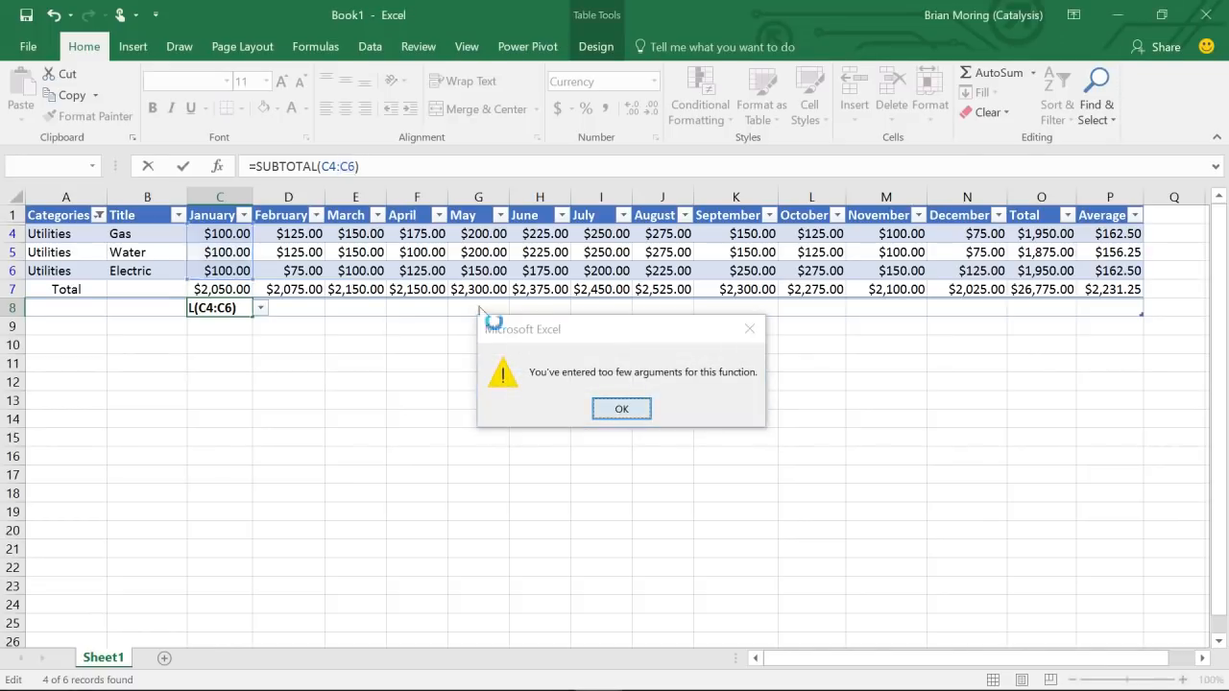
{"action": "key", "text": "BackSpace"}
{"action": "key", "text": "BackSpace"}
{"action": "key", "text": "BackSpace"}
{"action": "key", "text": "BackSpace"}
{"action": "key", "text": "BackSpace"}
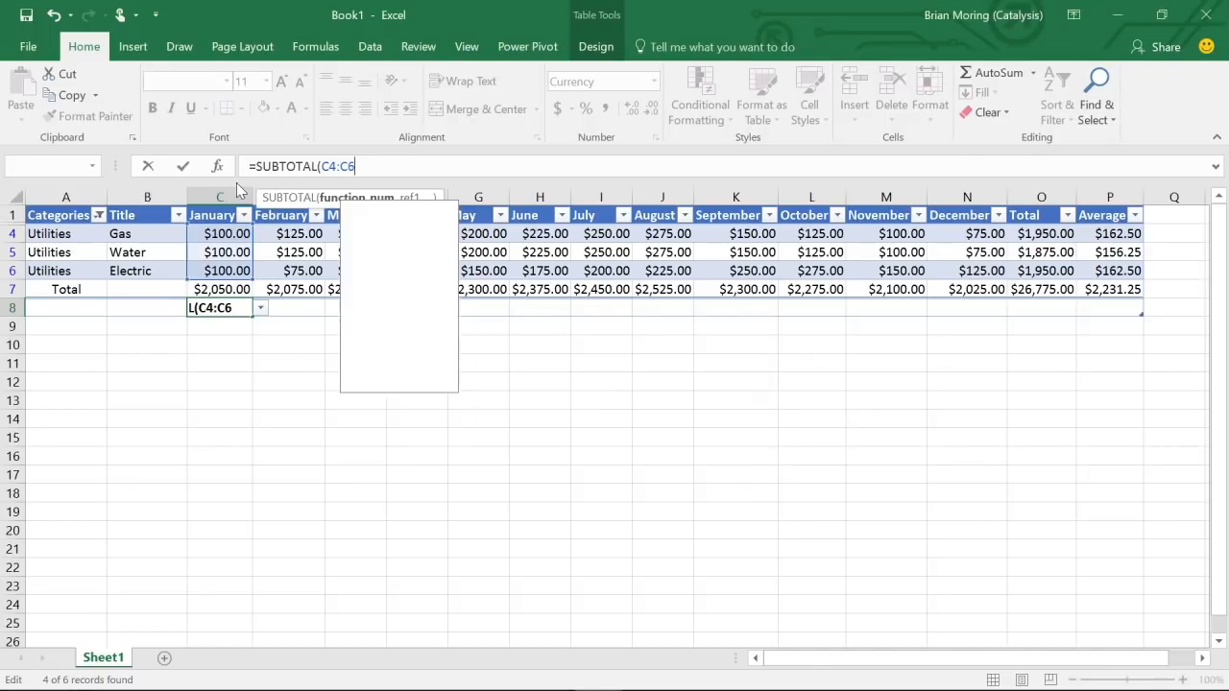
{"action": "key", "text": "BackSpace"}
{"action": "key", "text": "BackSpace"}
{"action": "key", "text": "BackSpace"}
{"action": "key", "text": "BackSpace"}
{"action": "key", "text": "BackSpace"}
{"action": "key", "text": "BackSpace"}
{"action": "key", "text": "BackSpace"}
{"action": "key", "text": "BackSpace"}
{"action": "key", "text": "BackSpace"}
{"action": "key", "text": "BackSpace"}
{"action": "key", "text": "BackSpace"}
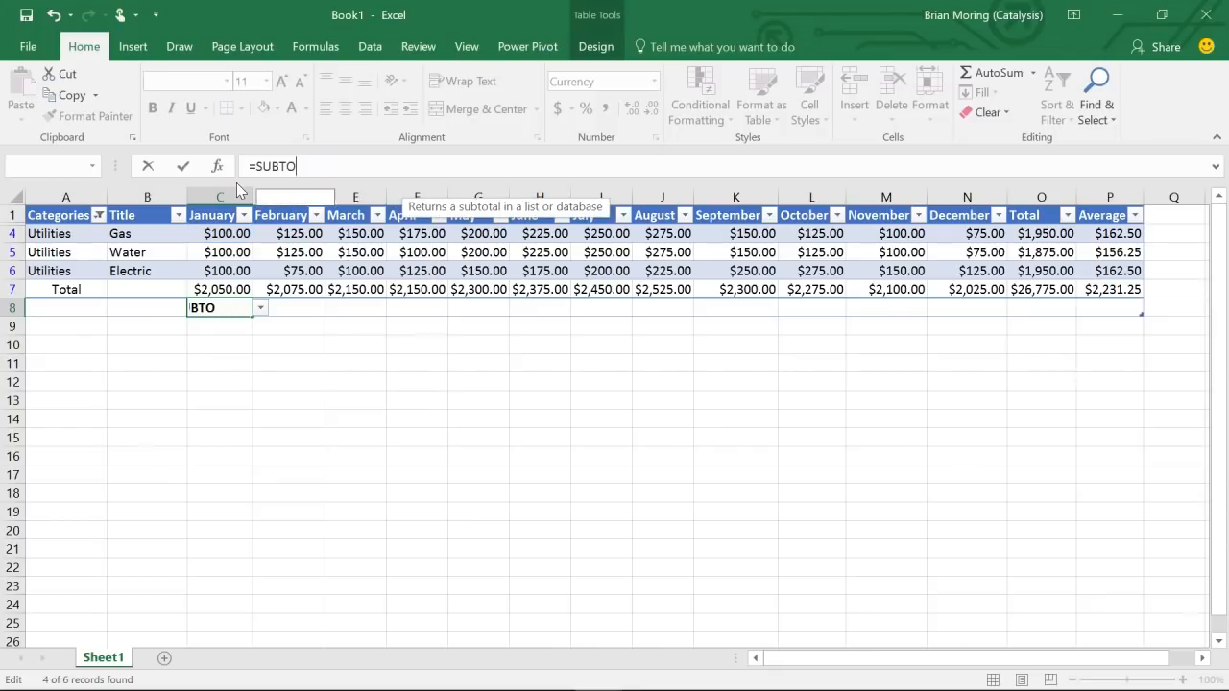
{"action": "left_click", "coordinate": [226, 323]}
- Insert an automatic January subtotal in C8, then delete it
{"action": "left_click", "coordinate": [231, 307]}
{"action": "left_click", "coordinate": [994, 72]}
{"action": "left_click", "coordinate": [994, 72]}
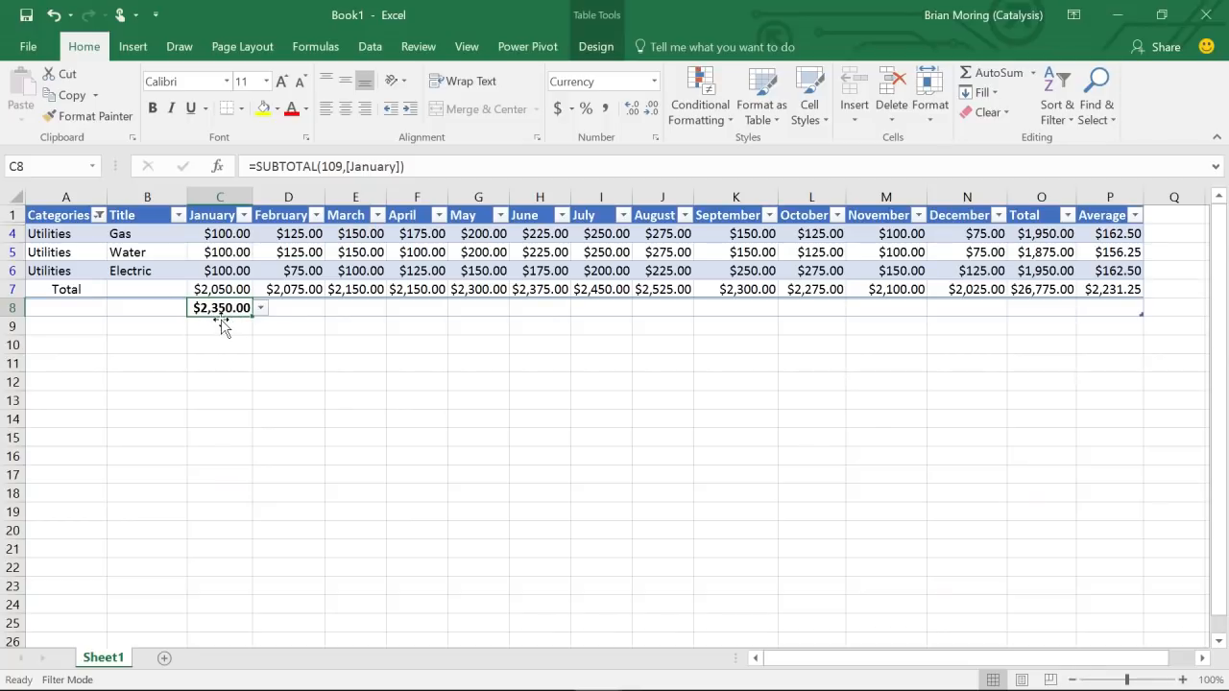
{"action": "key", "text": "Delete"}
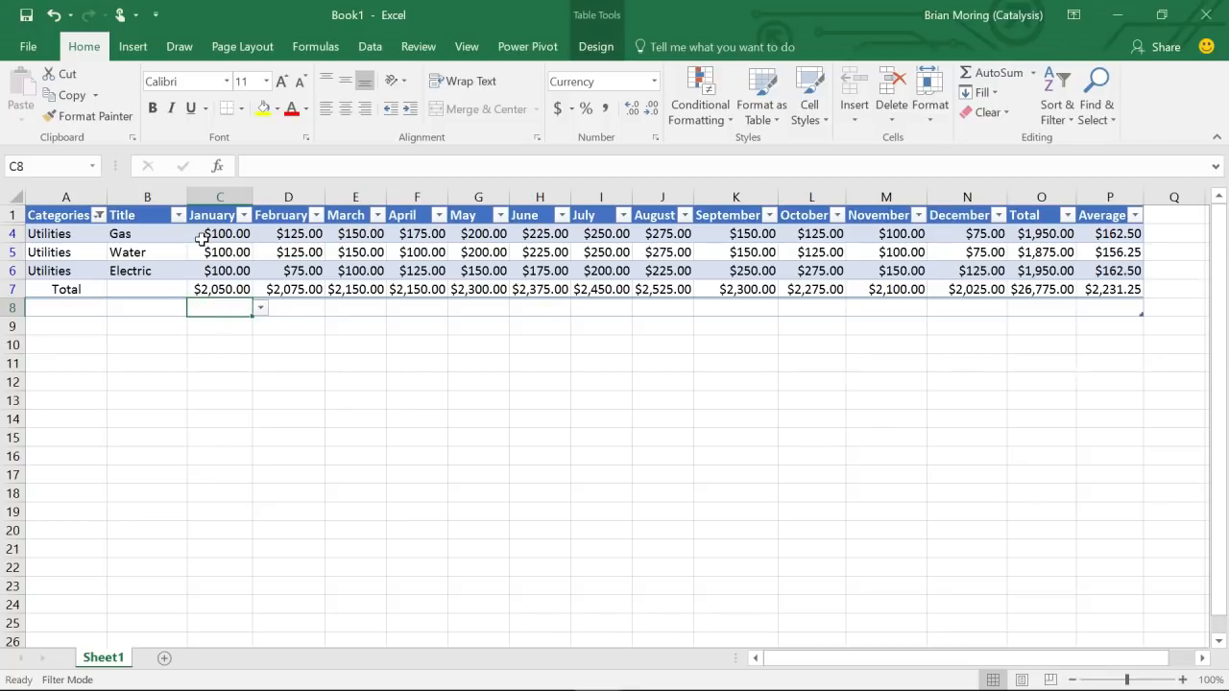
- Uncheck Total in the Categories filter and select January values C4:C6
{"action": "left_click", "coordinate": [99, 215]}
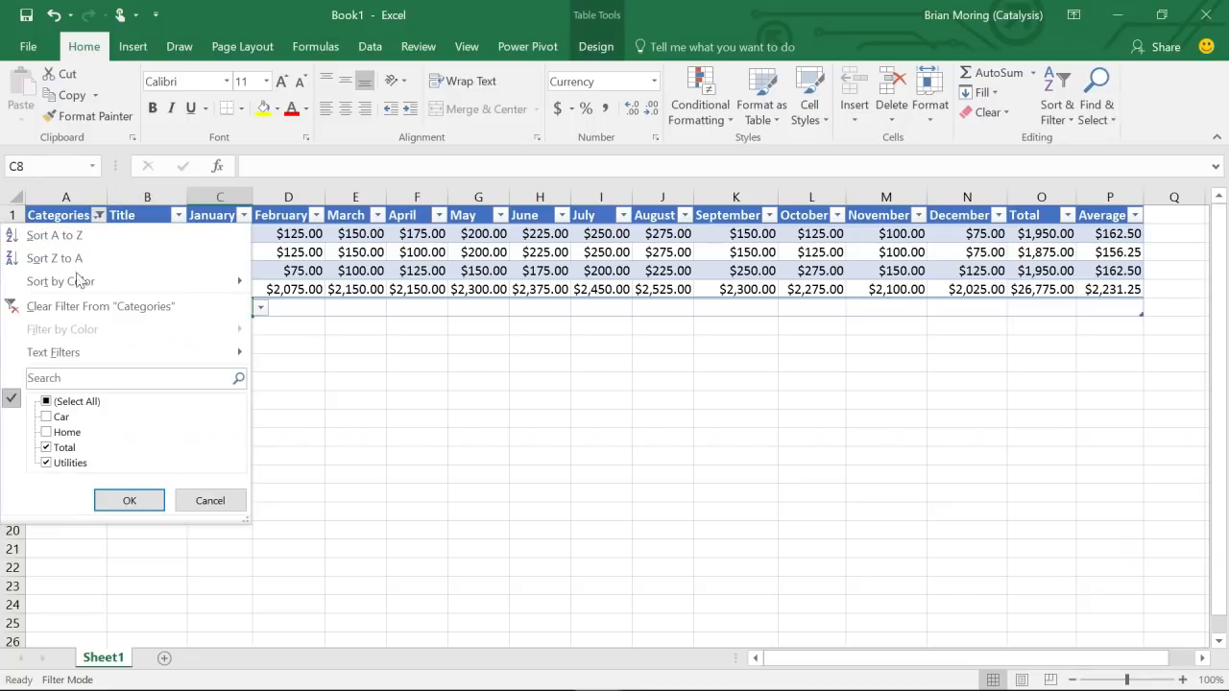
{"action": "left_click", "coordinate": [46, 447]}
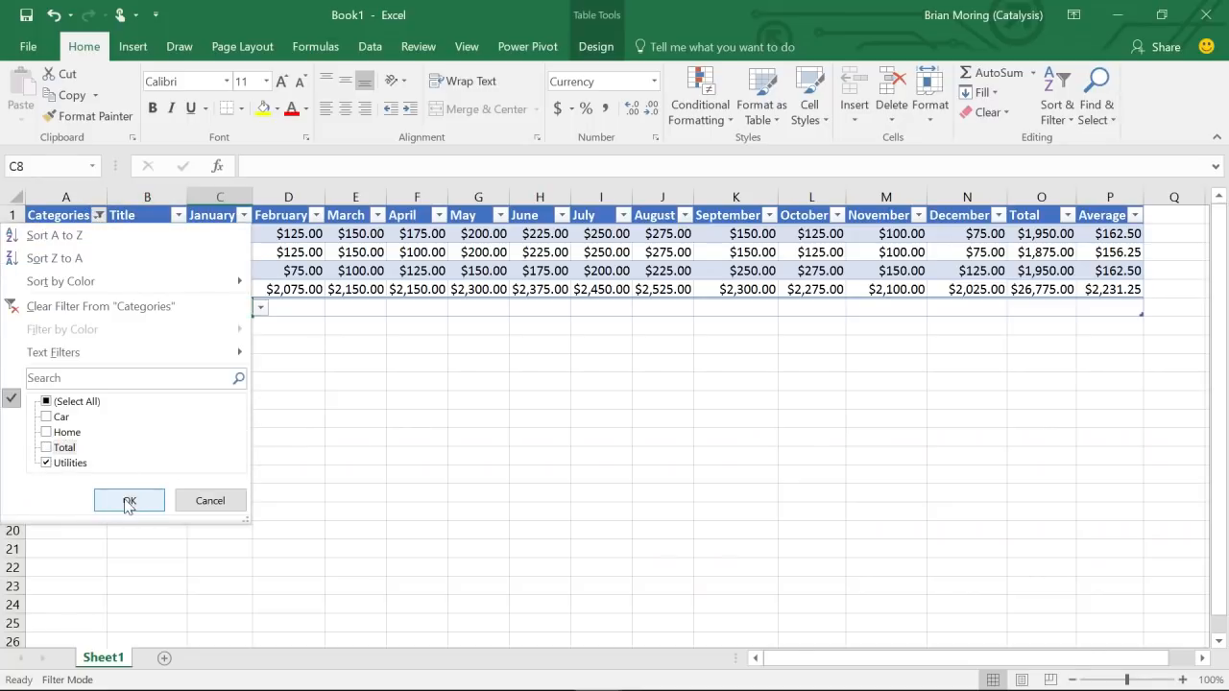
{"action": "left_click", "coordinate": [128, 501]}
{"action": "left_click_drag", "start_coordinate": [221, 233], "coordinate": [228, 281]}
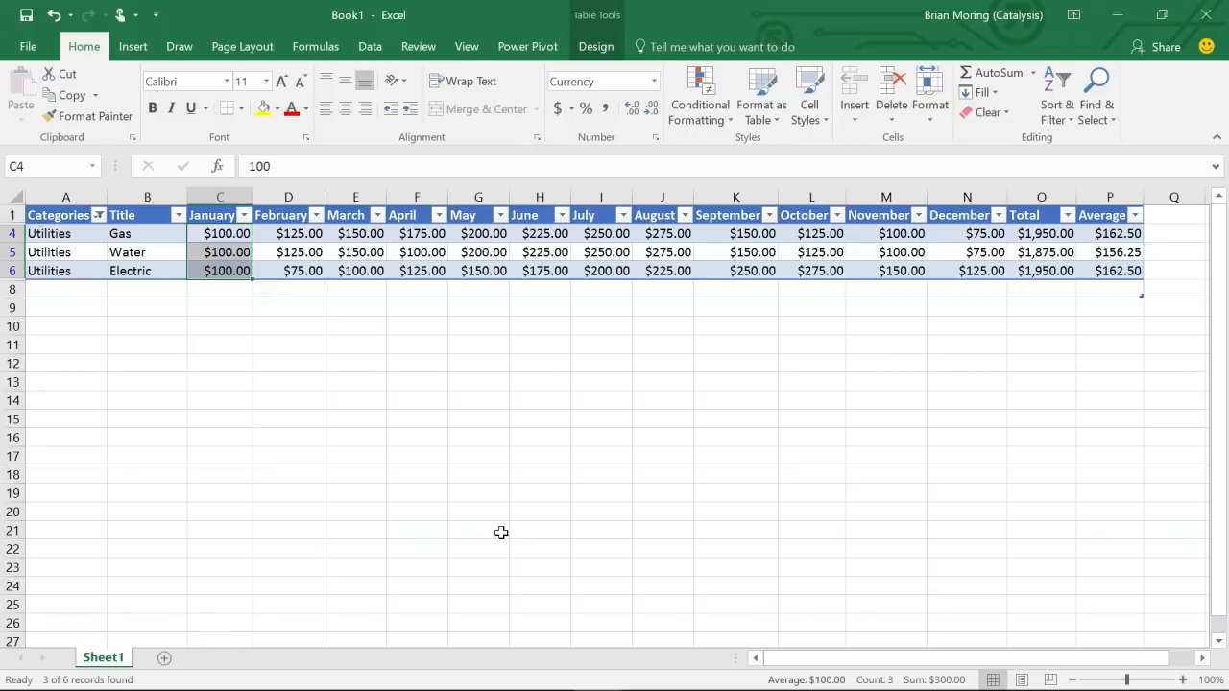
- Check (Select All) in the Categories filter so every row shows, then select a table cell
{"action": "left_click", "coordinate": [534, 370]}
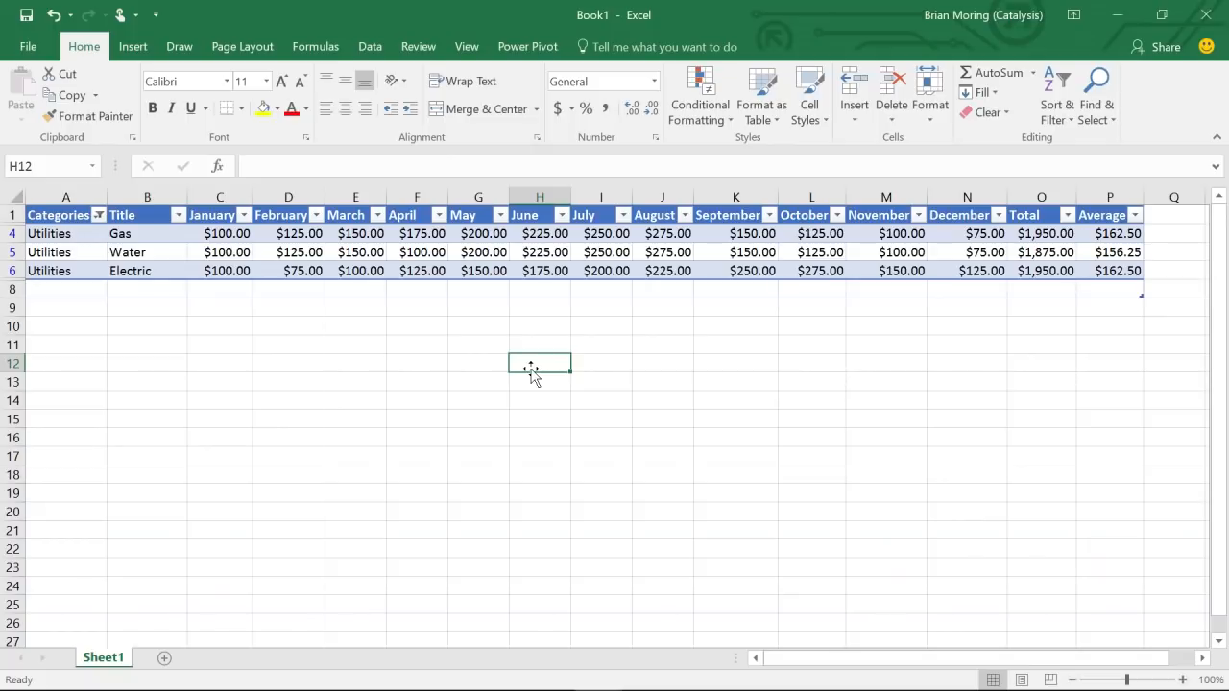
{"action": "left_click", "coordinate": [99, 215]}
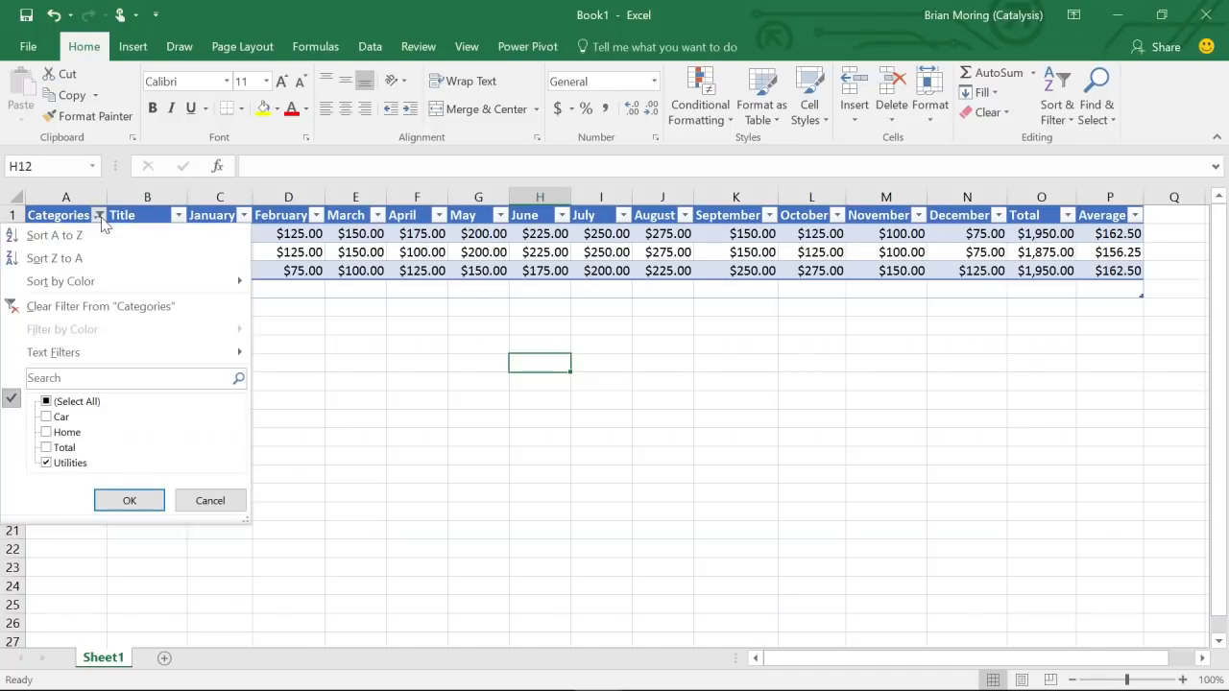
{"action": "left_click", "coordinate": [46, 401]}
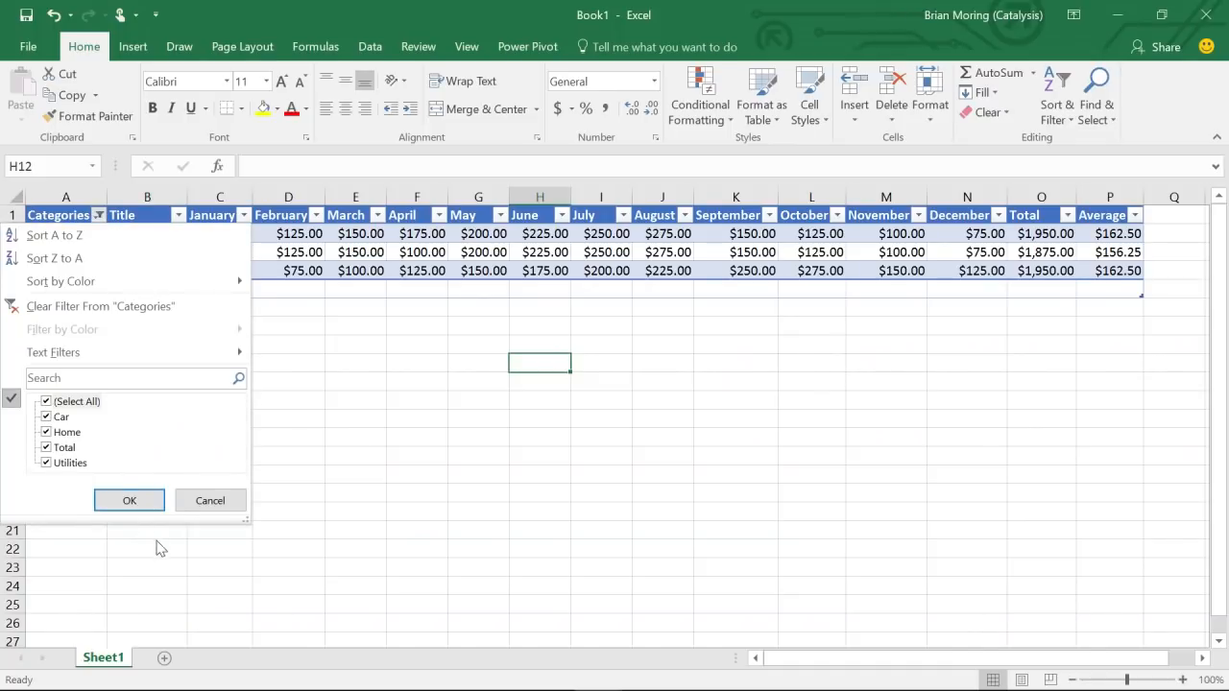
{"action": "left_click", "coordinate": [131, 500]}
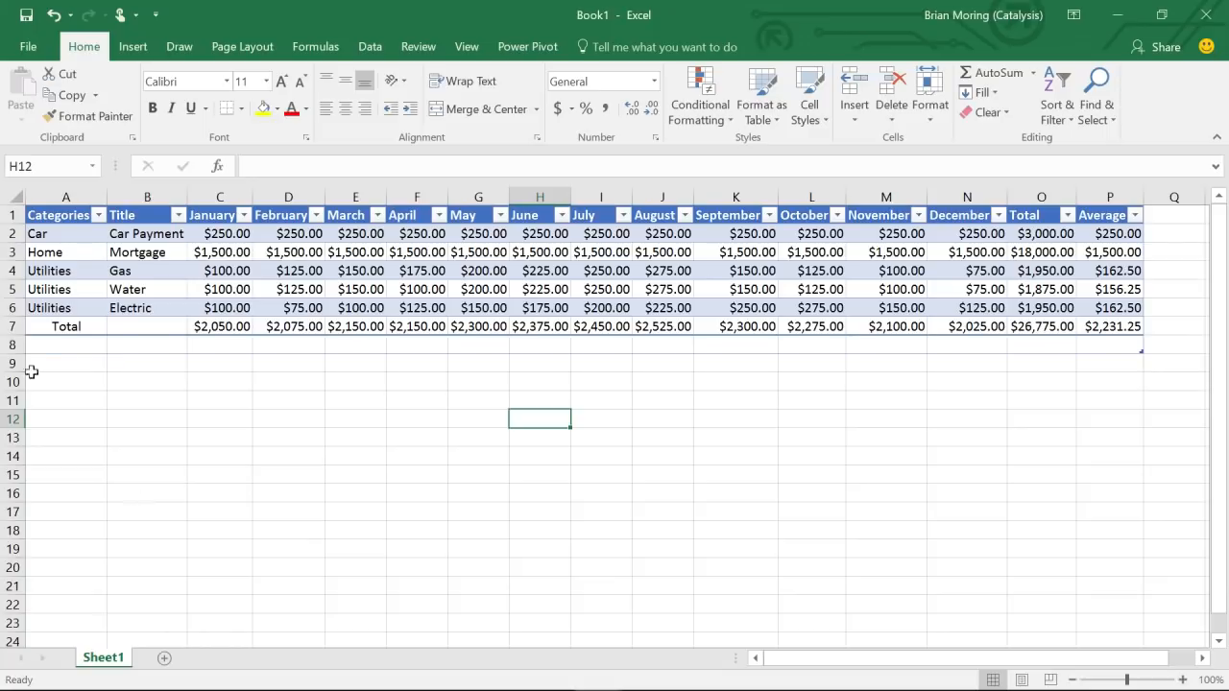
{"action": "left_click", "coordinate": [411, 287]}
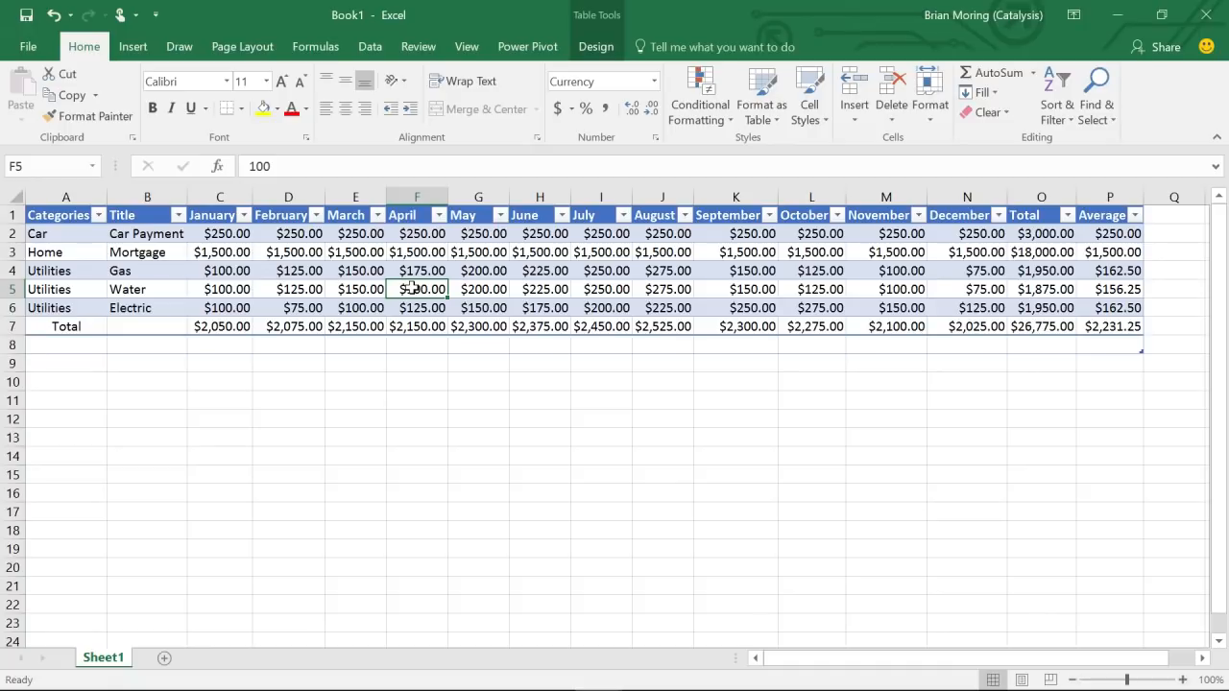
{"action": "left_click", "coordinate": [133, 48]}
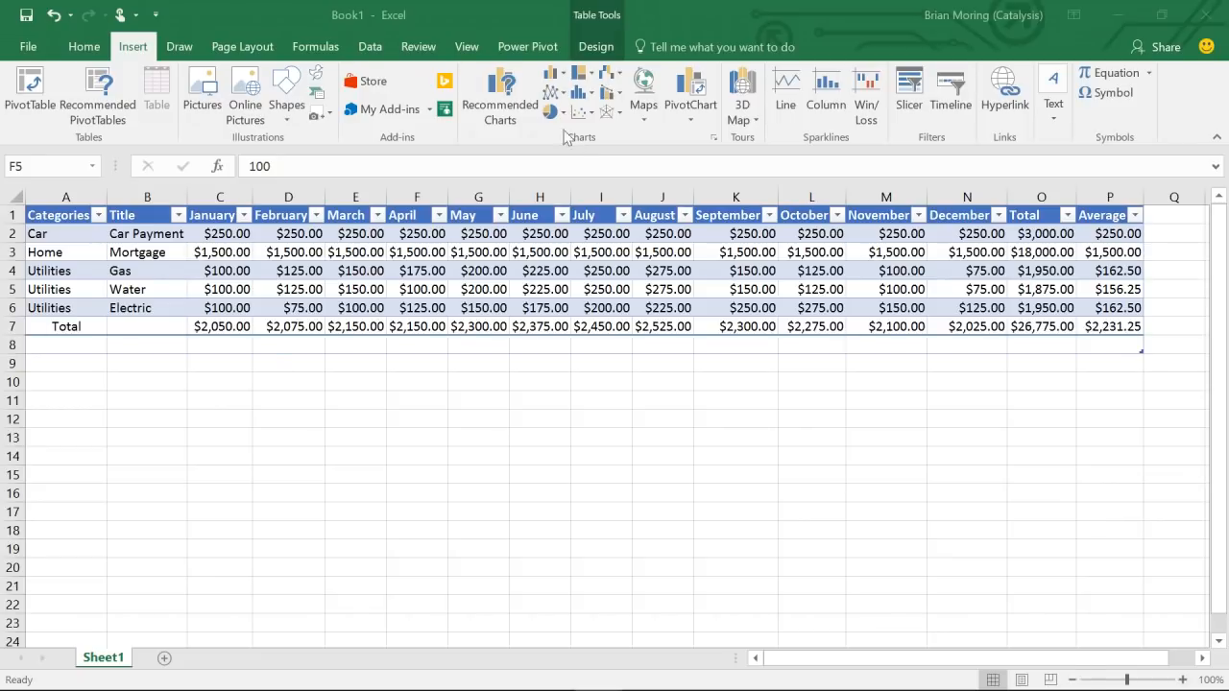
- Preview the recommended Sum of April, March and February by Categories charts
{"action": "left_click", "coordinate": [493, 95]}
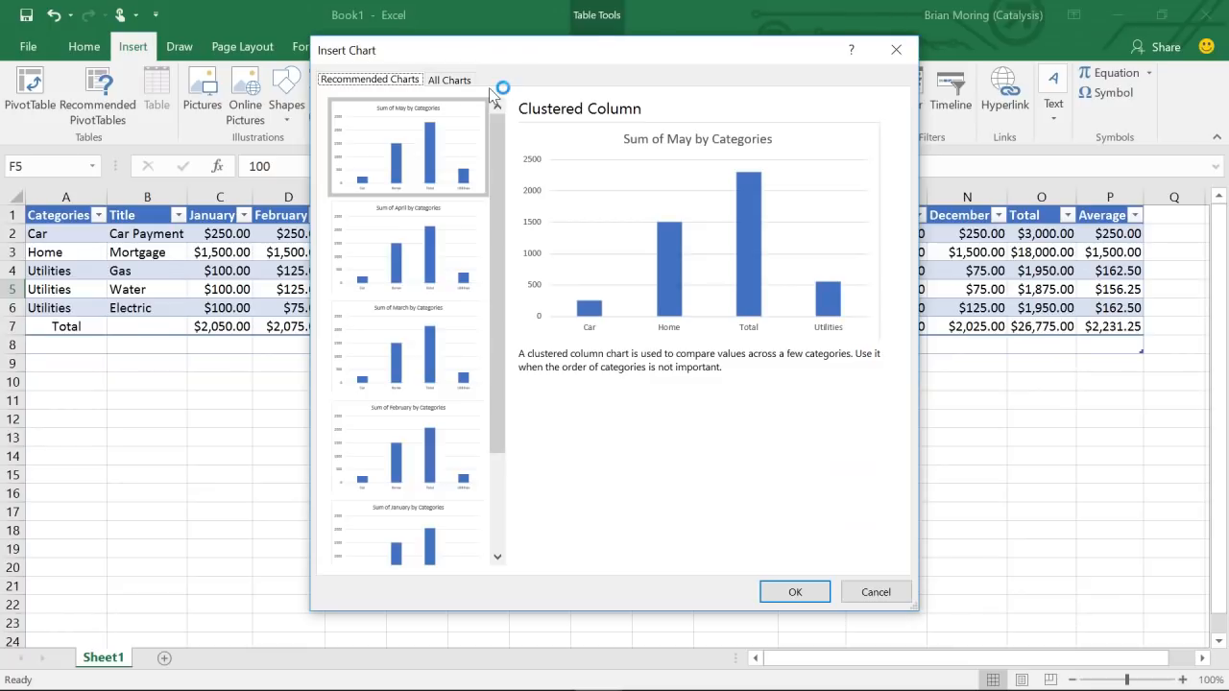
{"action": "left_click", "coordinate": [409, 211]}
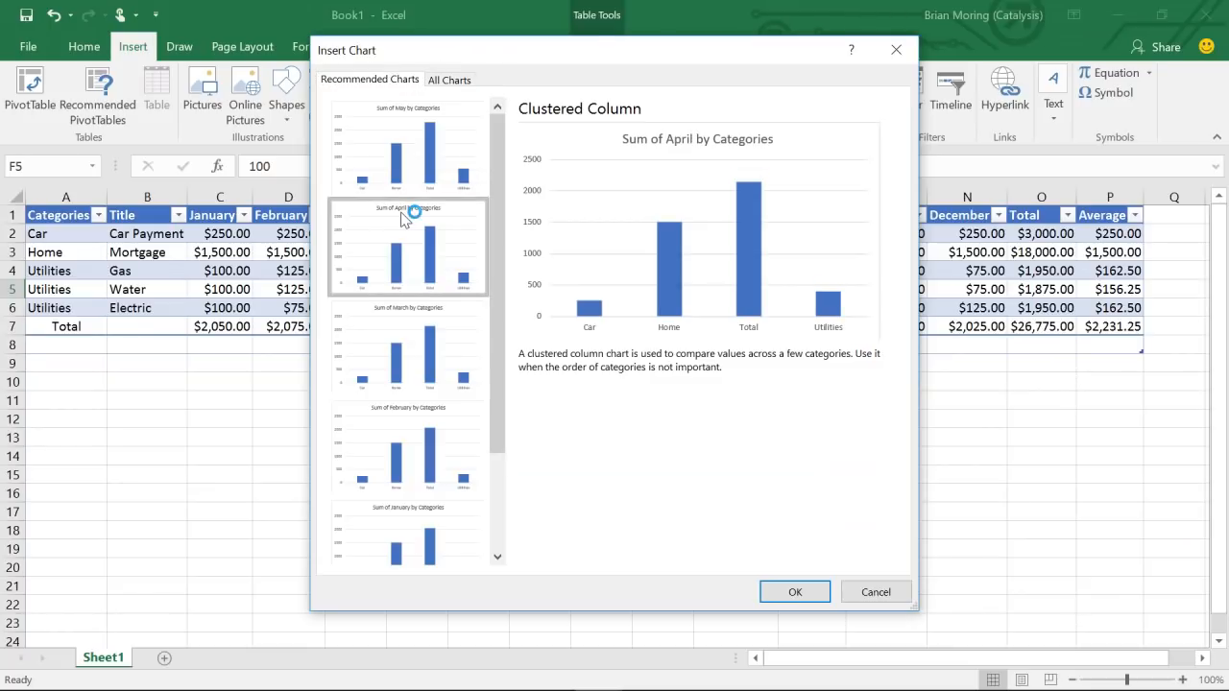
{"action": "left_click", "coordinate": [394, 348]}
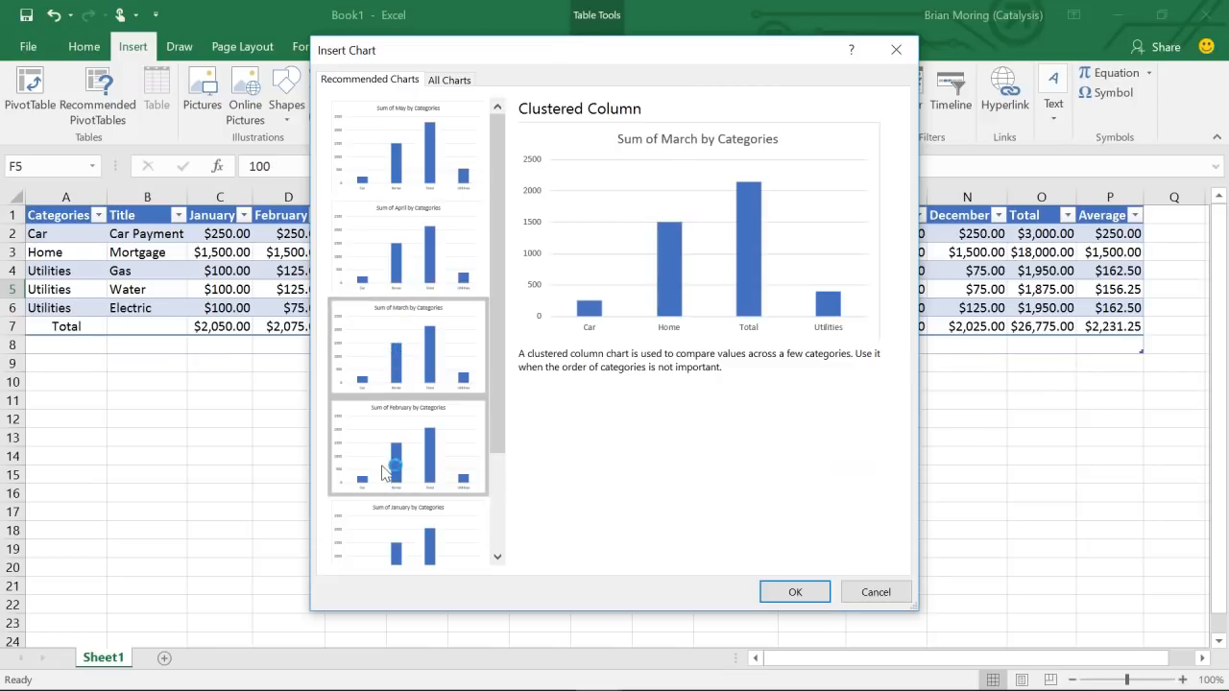
{"action": "left_click", "coordinate": [388, 423]}
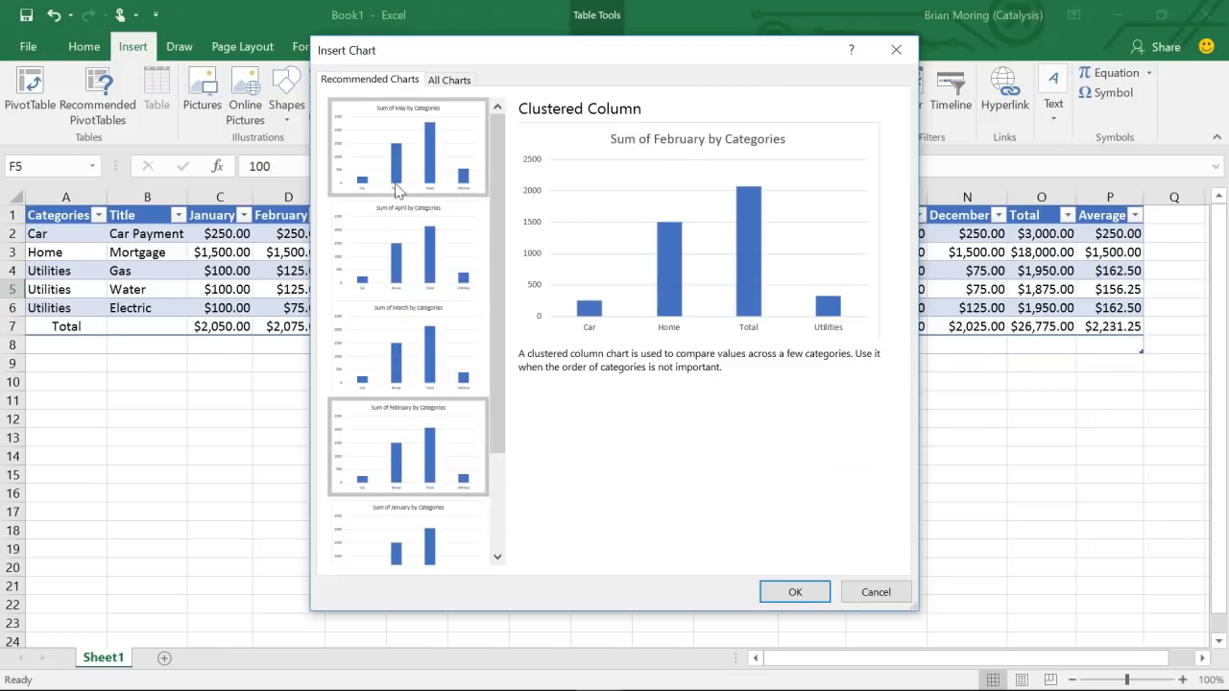
- Compare Scatter, Bar, Pie and Column charts, then choose Line > Stacked Line
{"action": "left_click", "coordinate": [459, 80]}
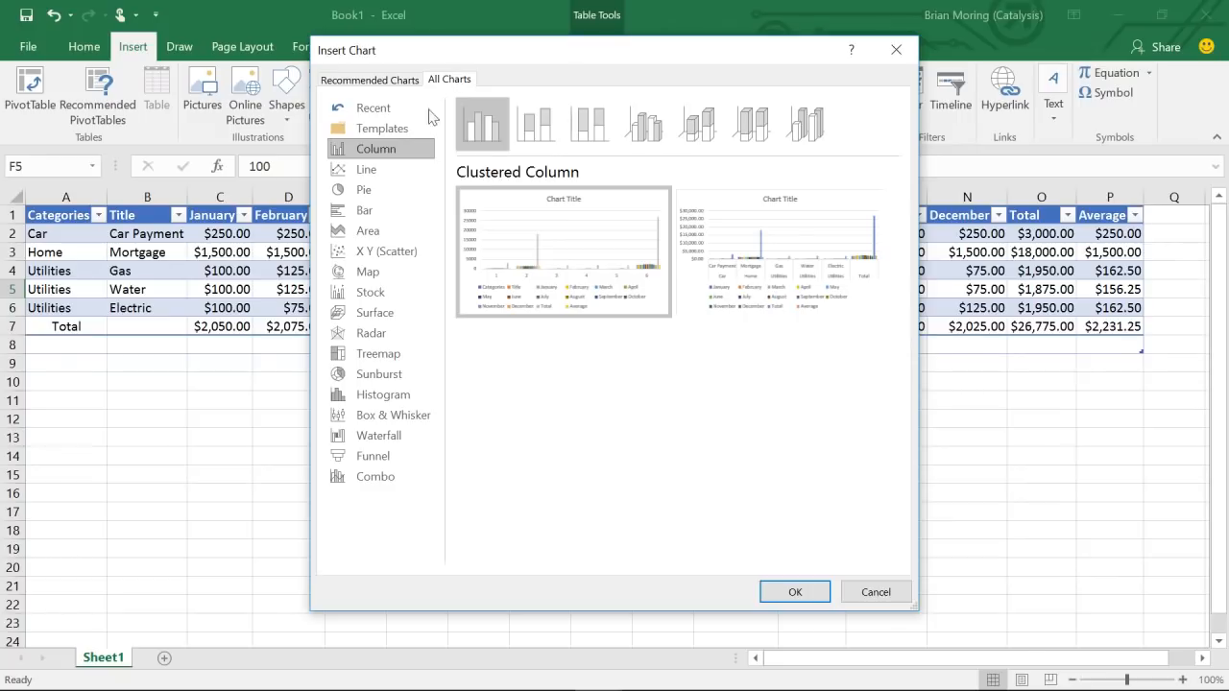
{"action": "left_click", "coordinate": [369, 172]}
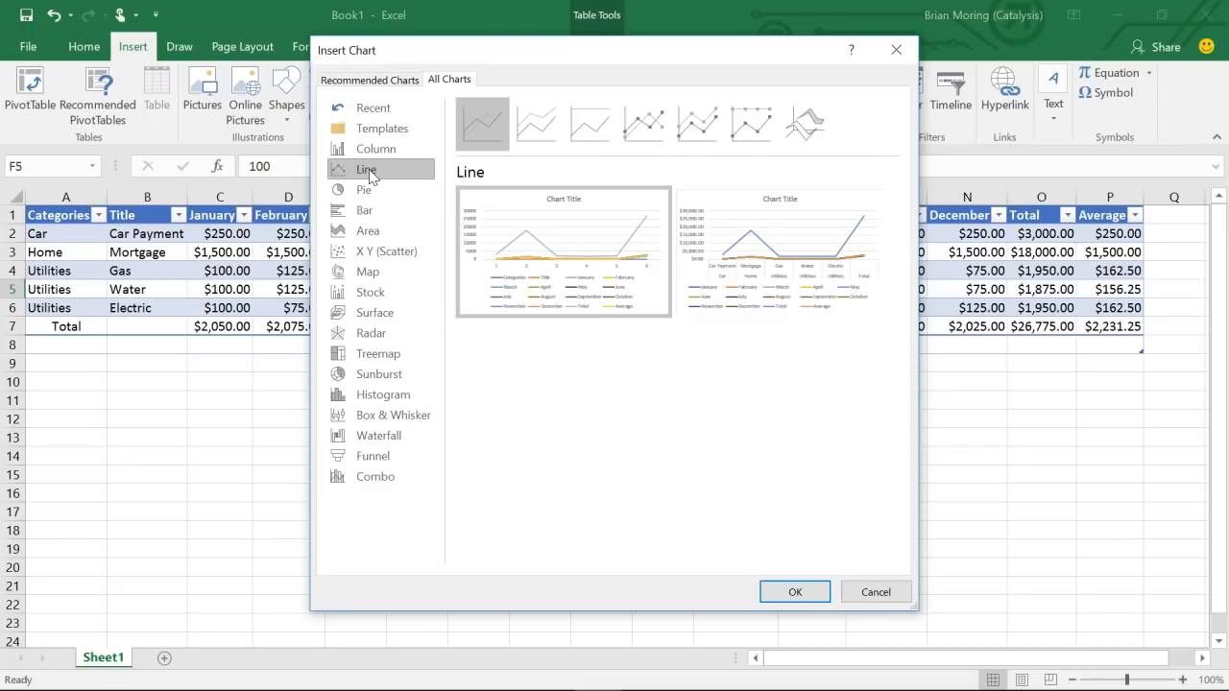
{"action": "left_click", "coordinate": [371, 248]}
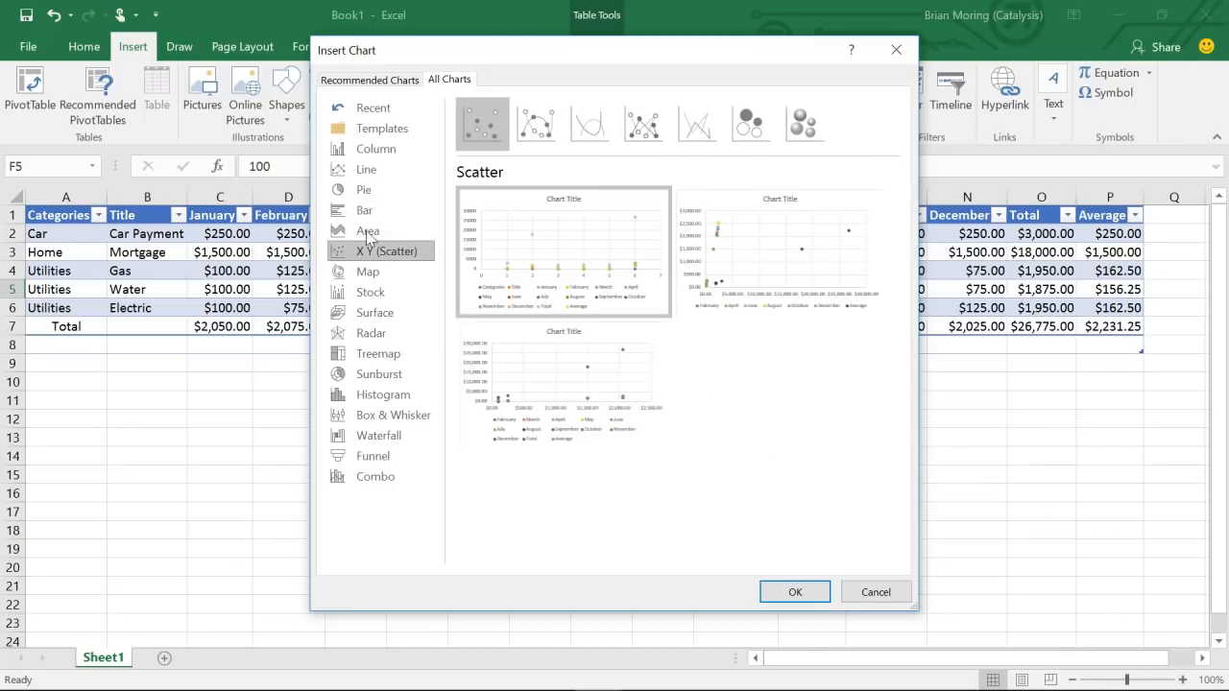
{"action": "left_click", "coordinate": [366, 213]}
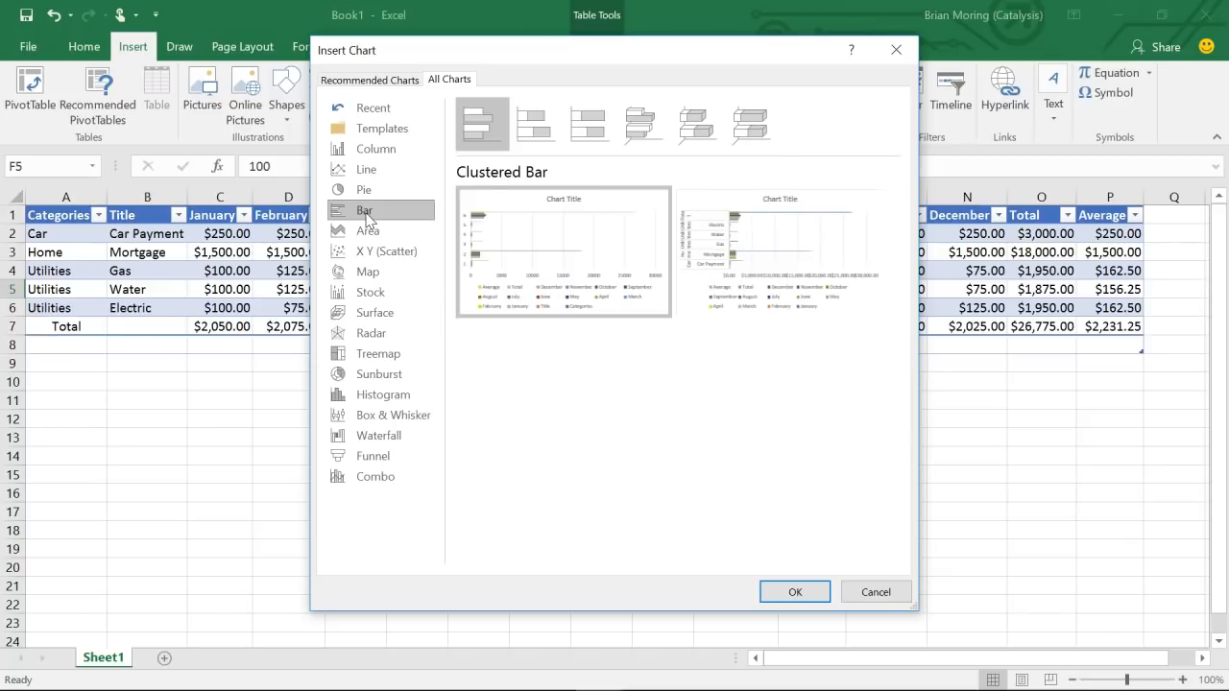
{"action": "left_click", "coordinate": [370, 192]}
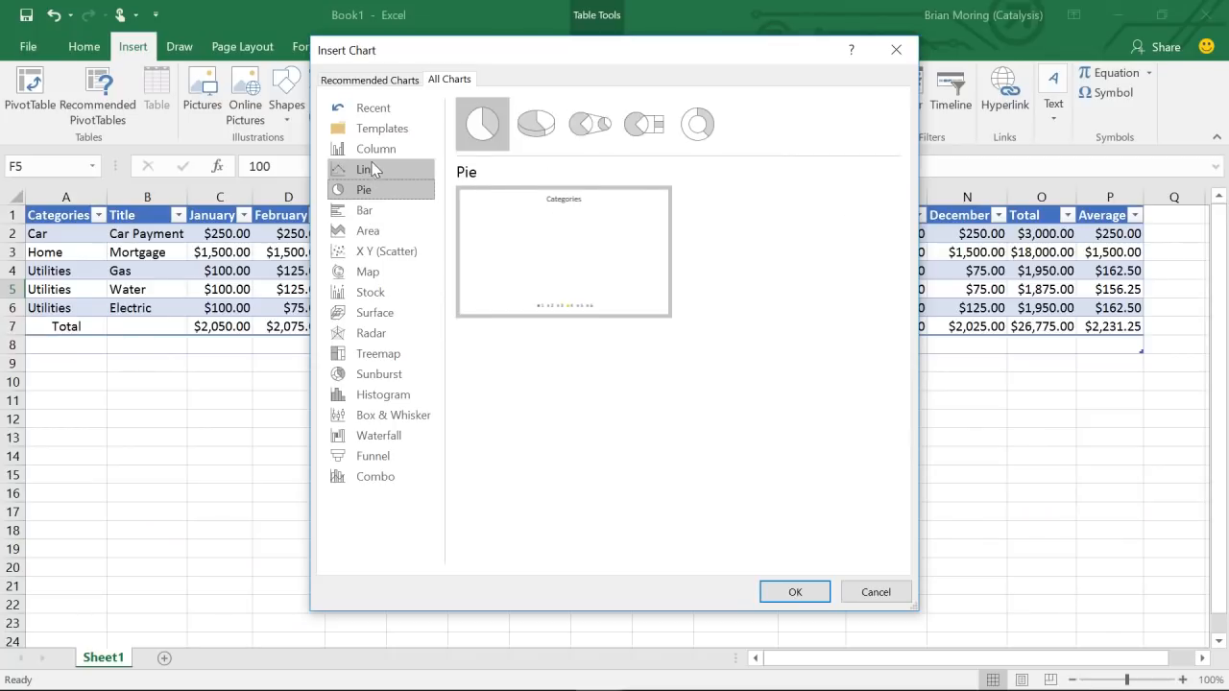
{"action": "left_click", "coordinate": [377, 153]}
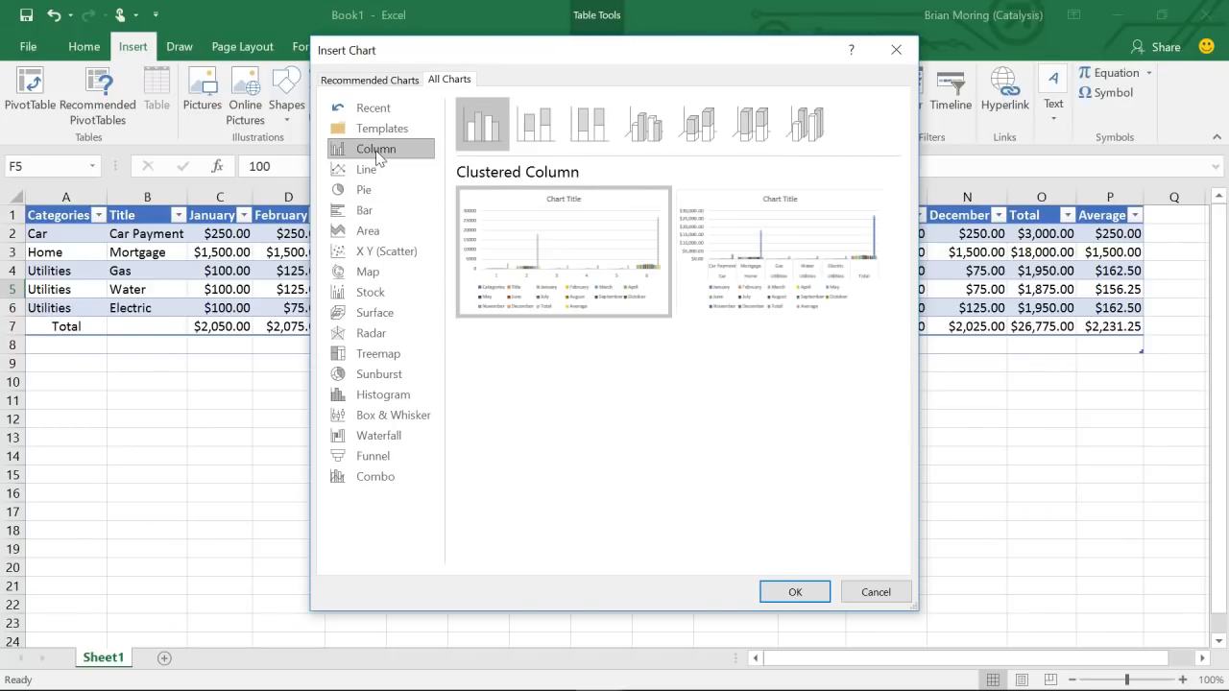
{"action": "left_click", "coordinate": [370, 172]}
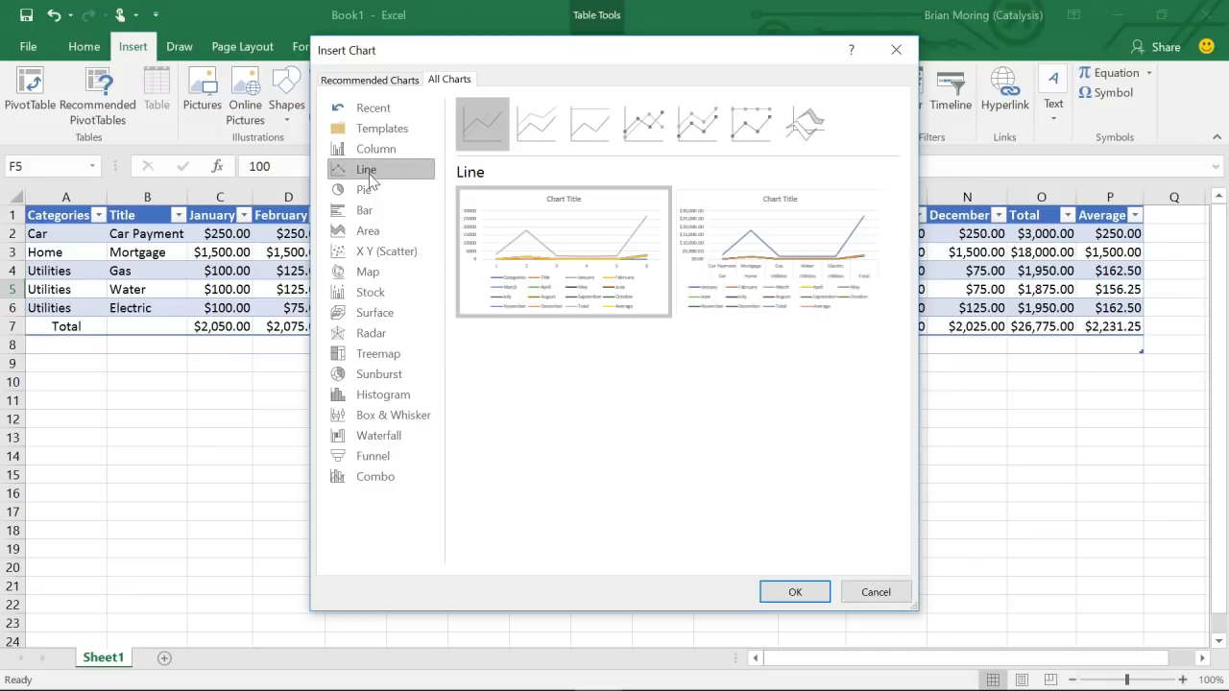
{"action": "left_click", "coordinate": [542, 124]}
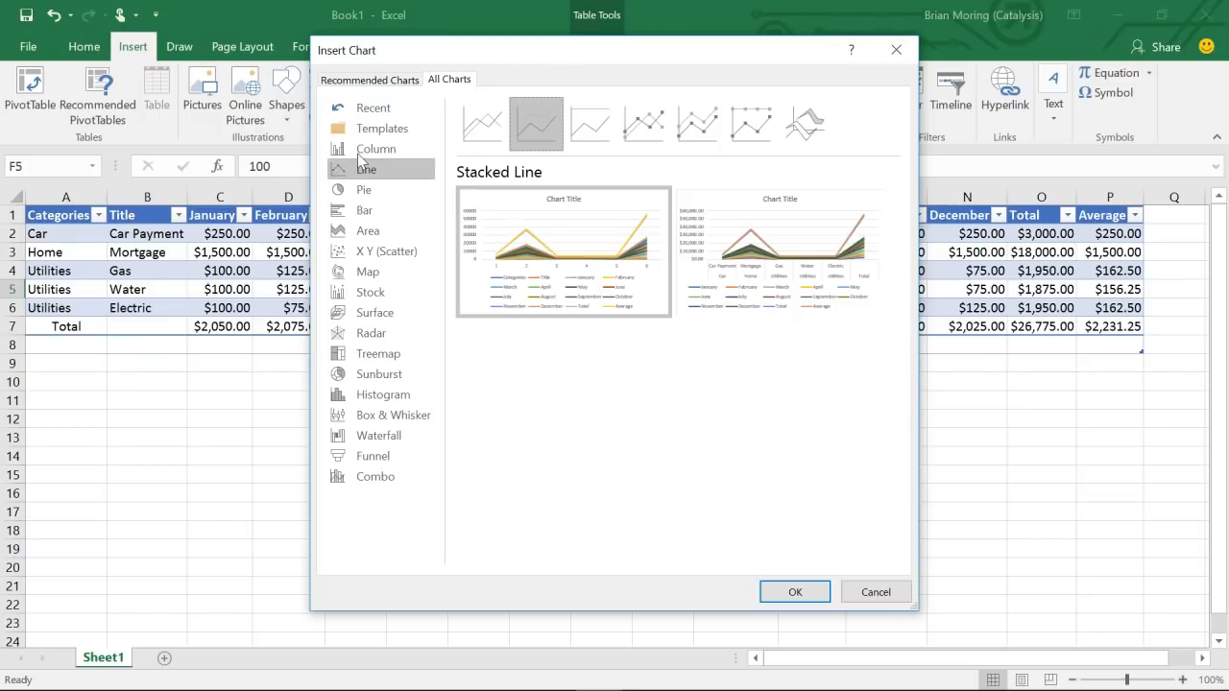
{"action": "mouse_move", "coordinate": [552, 264]}
- Insert the stacked line chart, move it below the table, and apply a colourful palette
{"action": "left_click", "coordinate": [796, 592]}
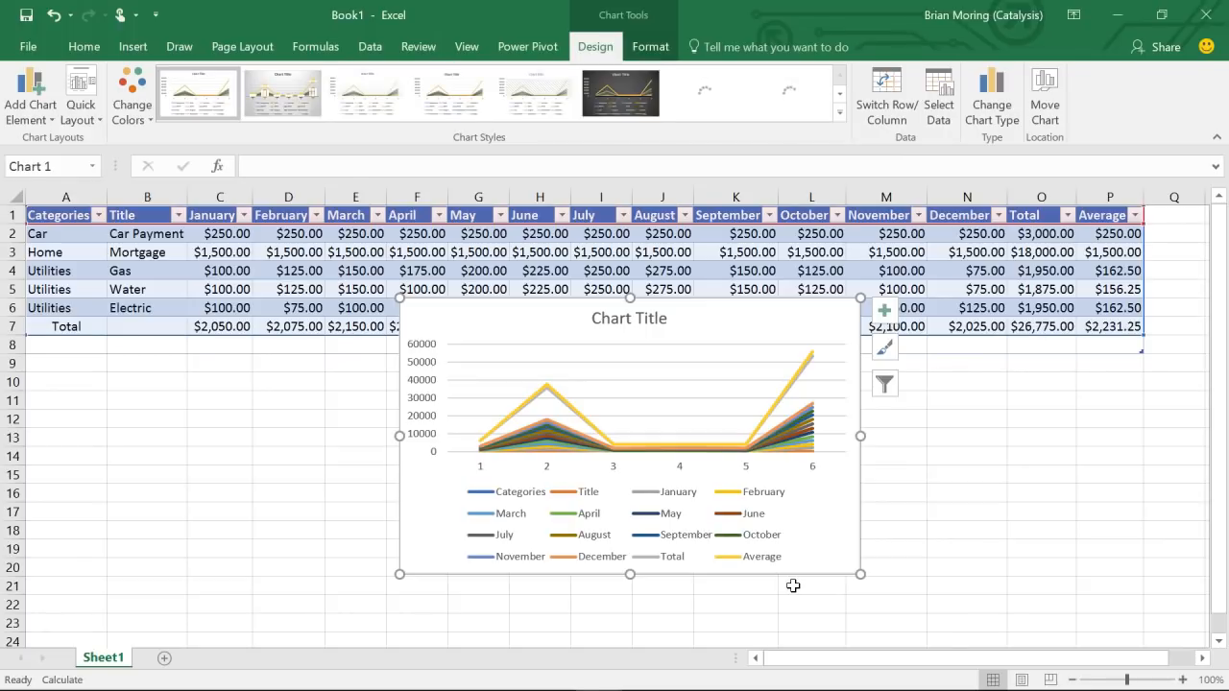
{"action": "mouse_move", "coordinate": [724, 318]}
{"action": "left_mouse_down"}
{"action": "mouse_move", "coordinate": [713, 375]}
{"action": "mouse_move", "coordinate": [712, 365]}
{"action": "left_mouse_up"}
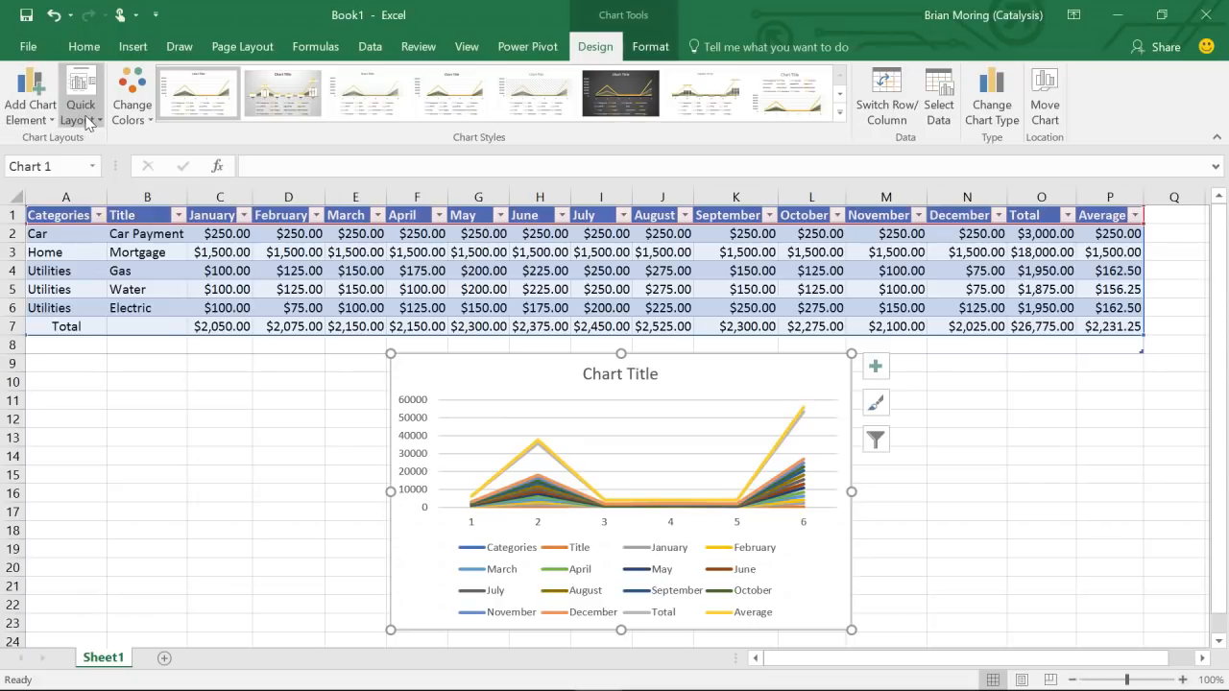
{"action": "left_click", "coordinate": [143, 120]}
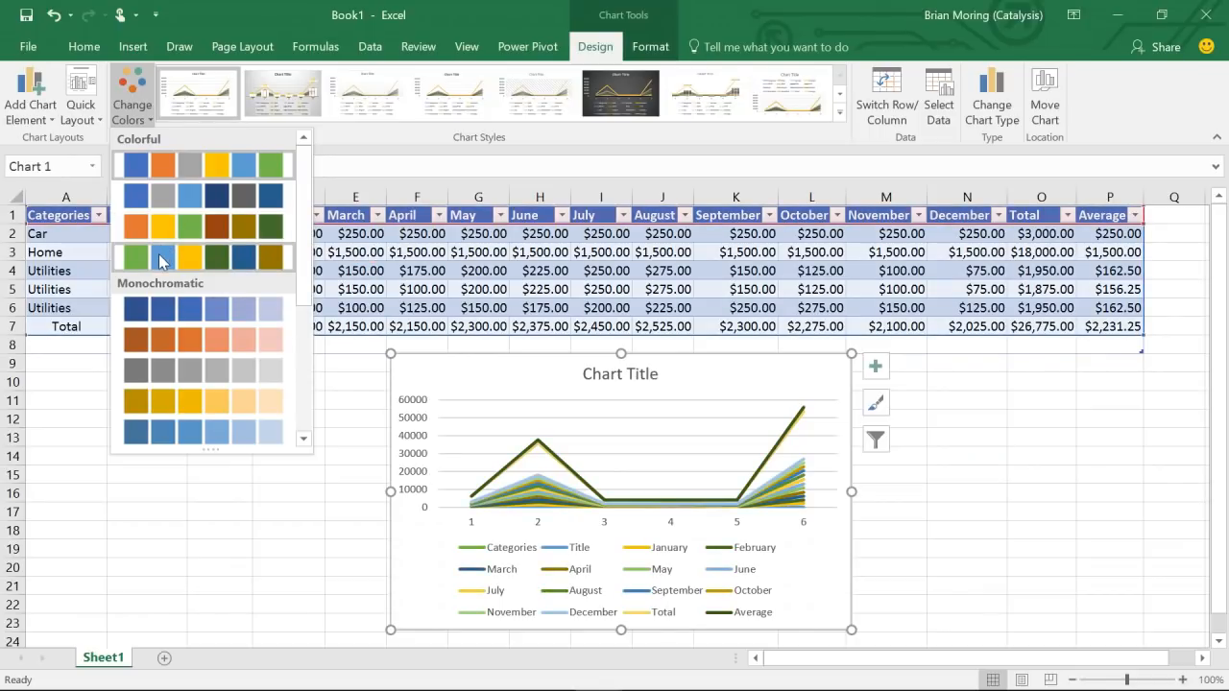
{"action": "left_click", "coordinate": [164, 165]}
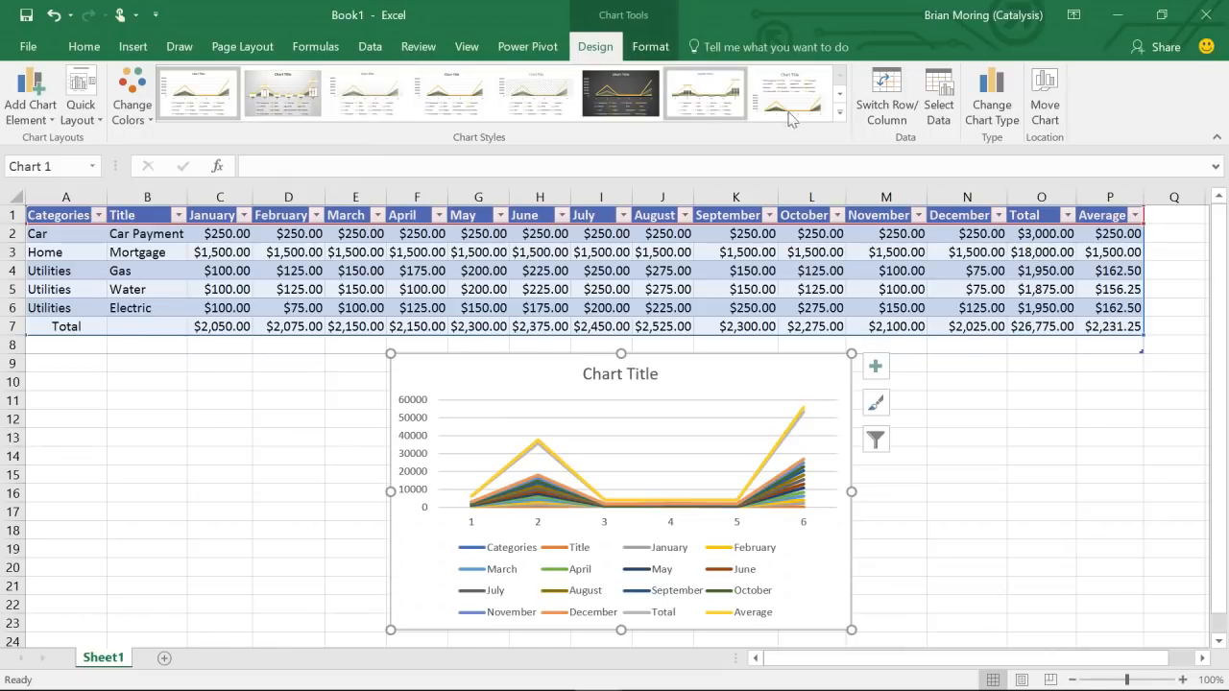
{"action": "left_click", "coordinate": [841, 114]}
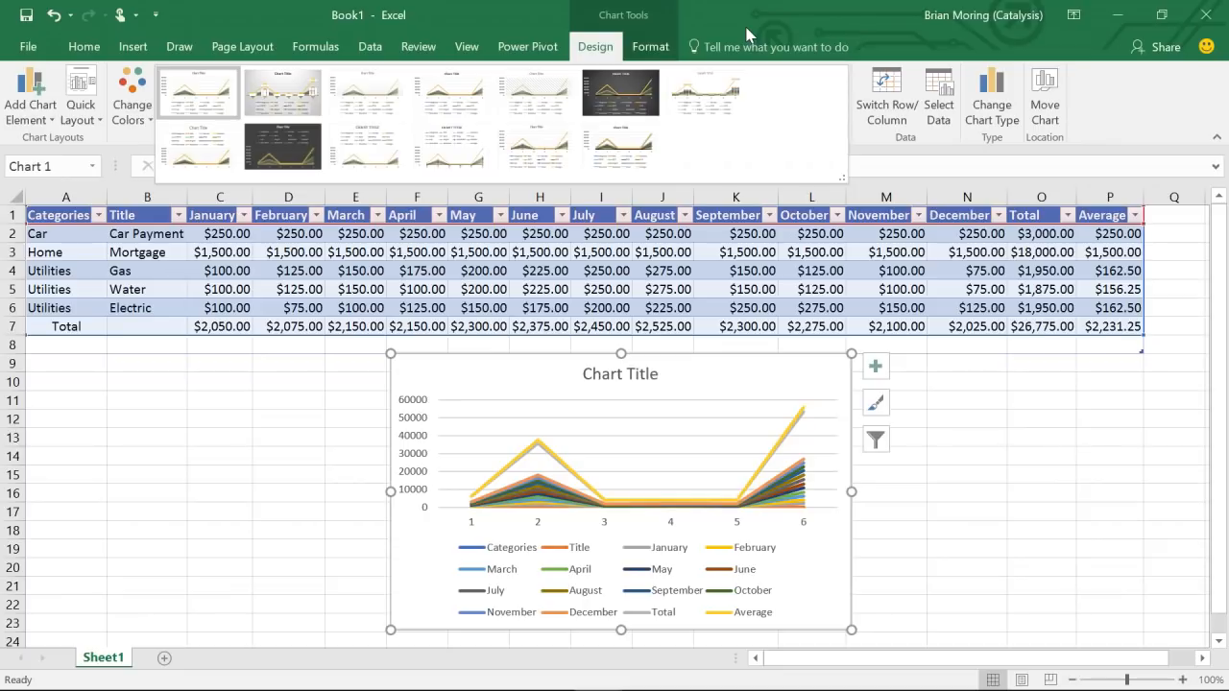
{"action": "left_click", "coordinate": [900, 169]}
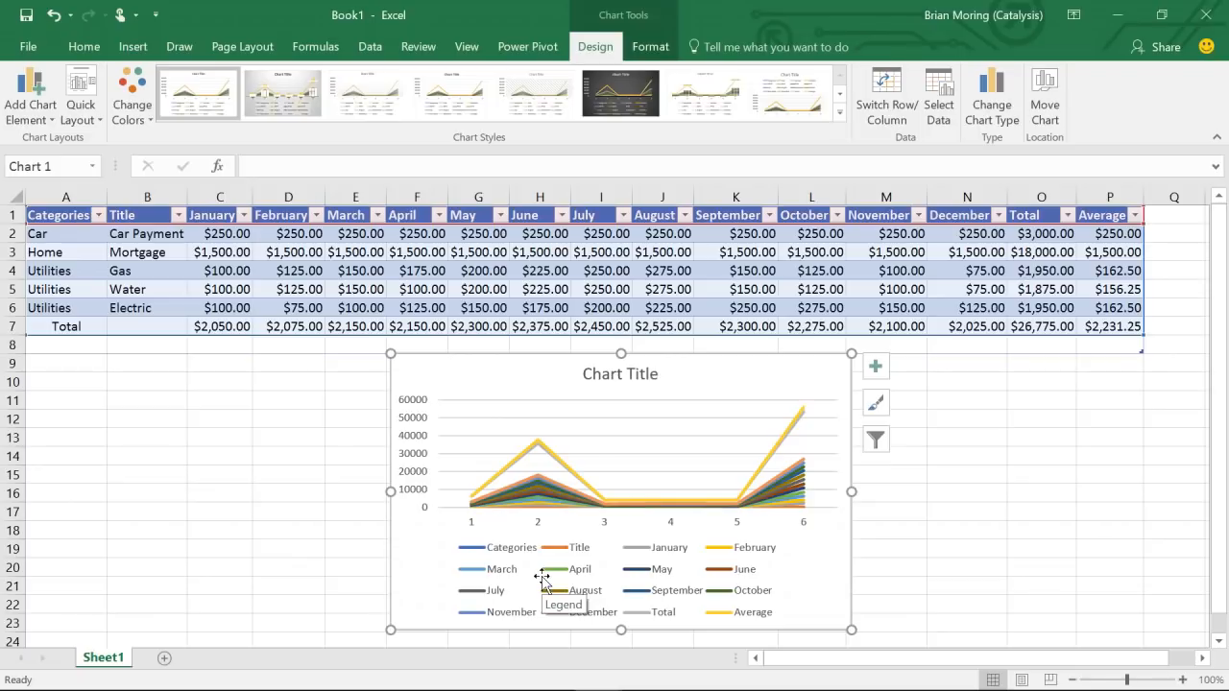
- Switch Row/Column so Car, Home, Utilities and Total are lines, then move the chart up
{"action": "left_click", "coordinate": [888, 100]}
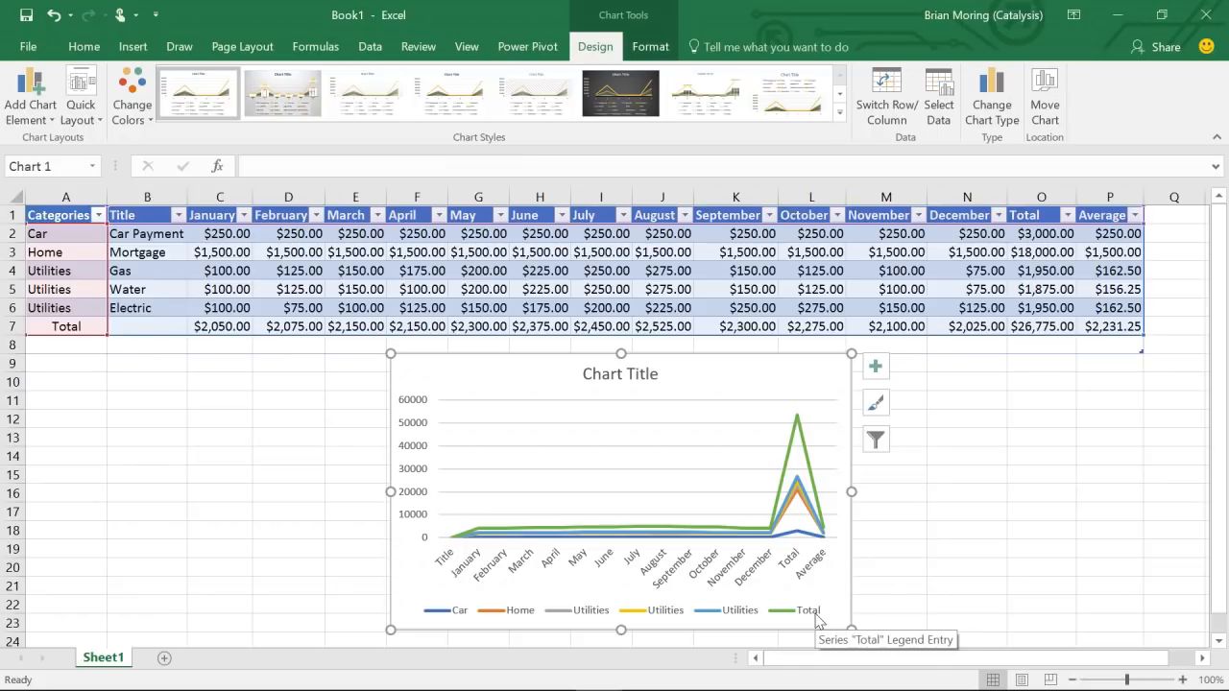
{"action": "left_click_drag", "start_coordinate": [557, 362], "coordinate": [409, 239]}
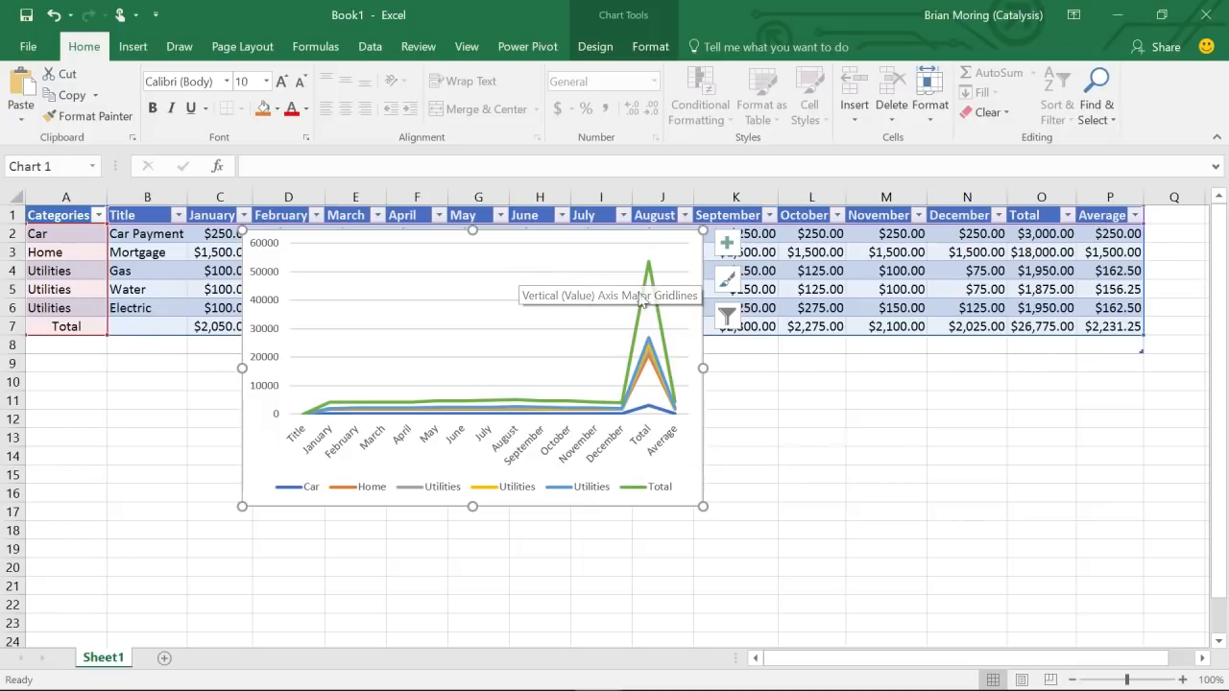
- Filter the chart's series so only the Total series remains
{"action": "left_click", "coordinate": [727, 315]}
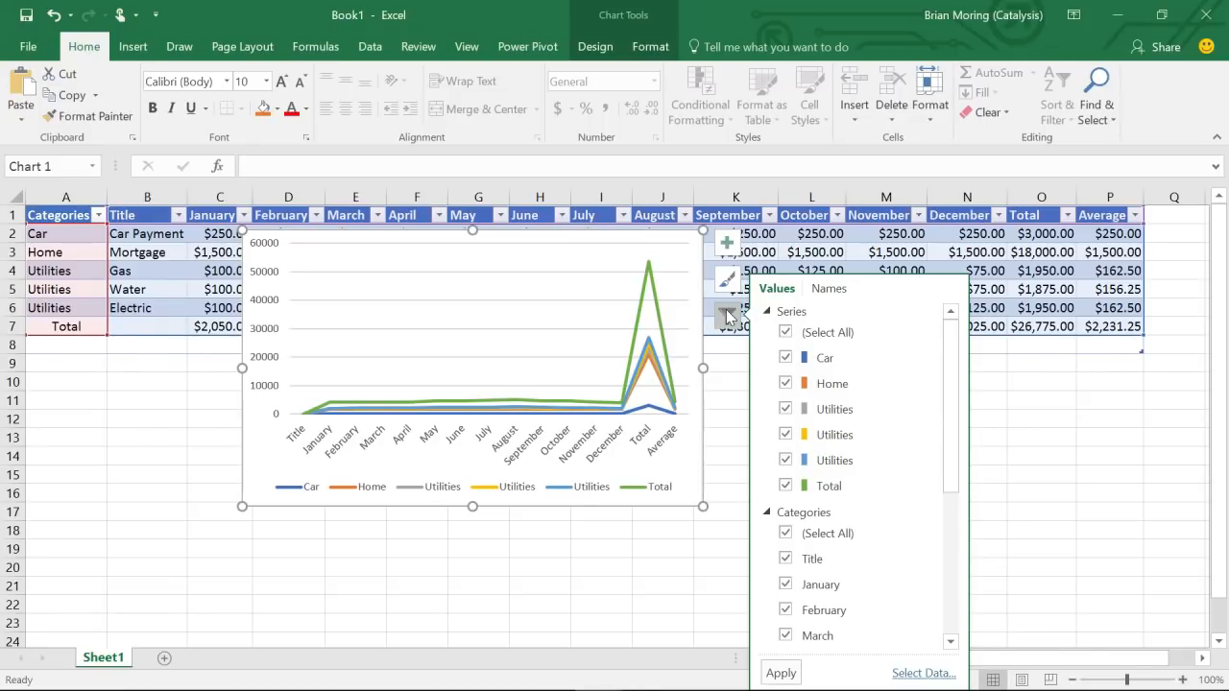
{"action": "left_click", "coordinate": [784, 333]}
{"action": "left_click", "coordinate": [786, 487]}
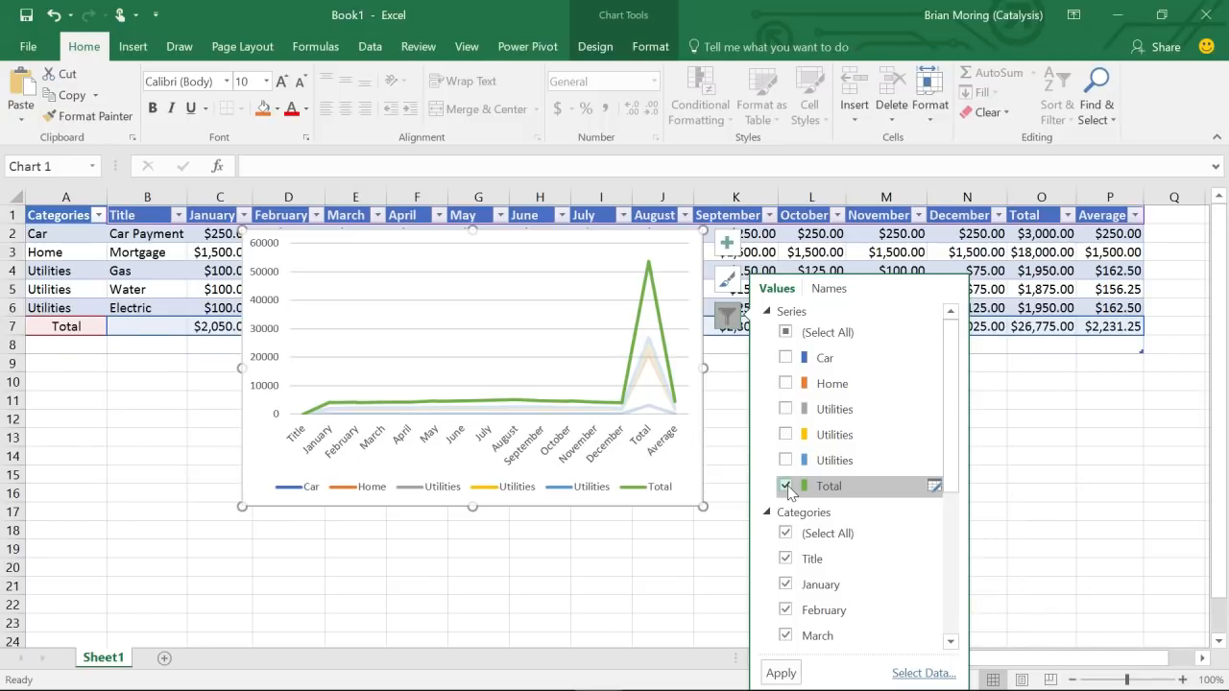
{"action": "left_click_drag", "start_coordinate": [962, 384], "coordinate": [949, 488]}
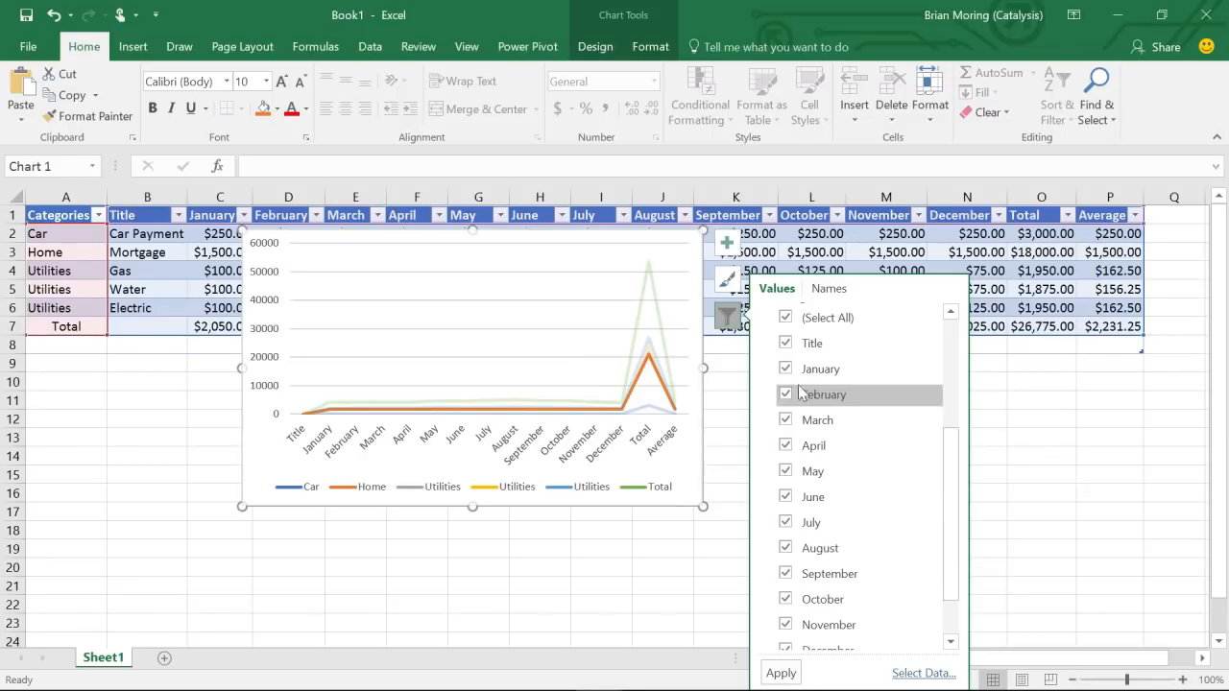
- Exclude the Title, Total and Average categories, apply, and move the chart below the table
{"action": "left_click", "coordinate": [785, 344]}
{"action": "left_click_drag", "start_coordinate": [950, 464], "coordinate": [955, 555]}
{"action": "left_click", "coordinate": [785, 610]}
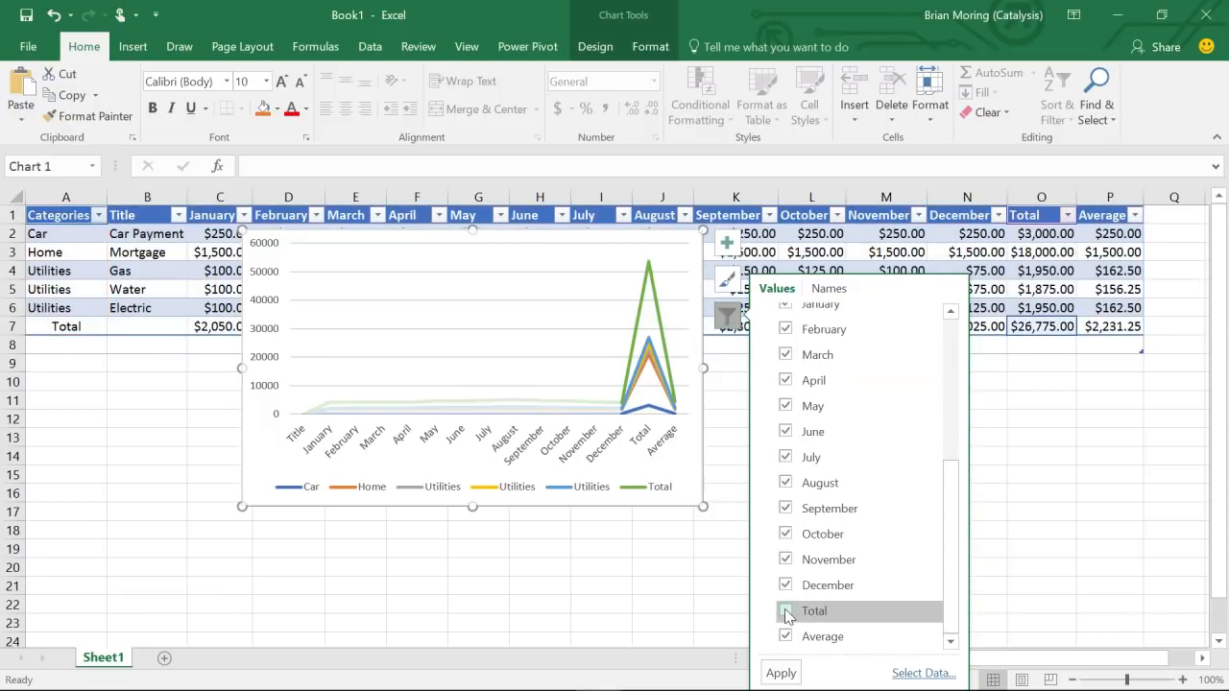
{"action": "left_click", "coordinate": [785, 637]}
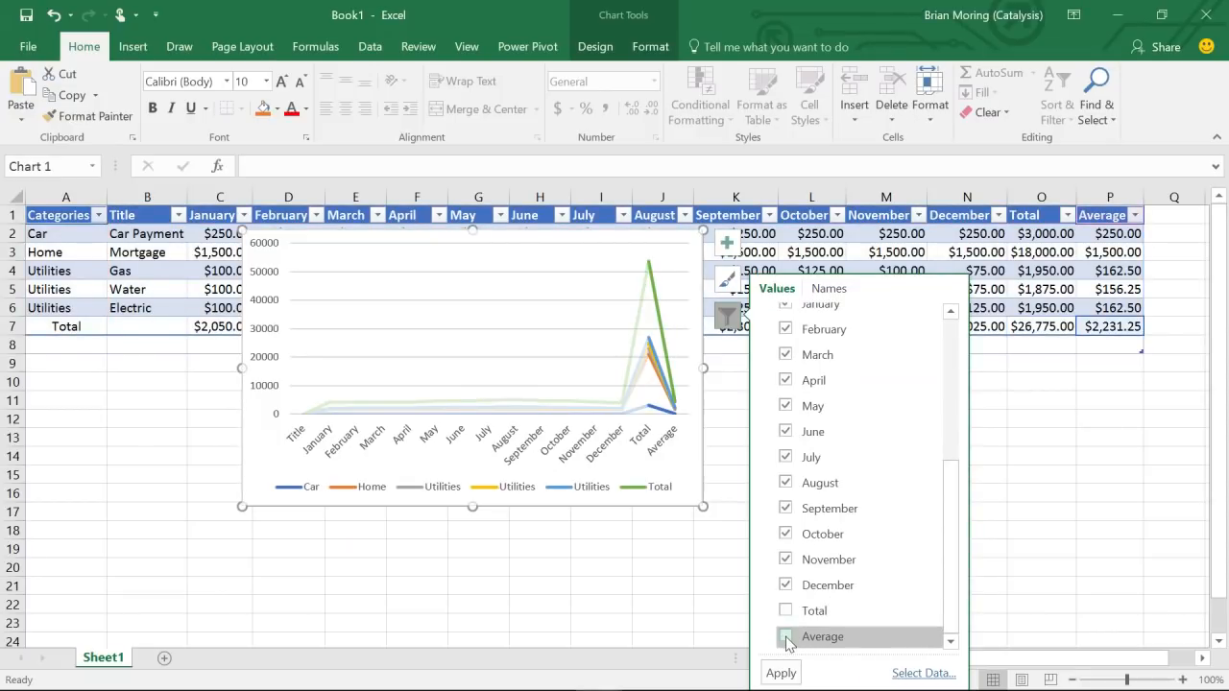
{"action": "left_click", "coordinate": [783, 672]}
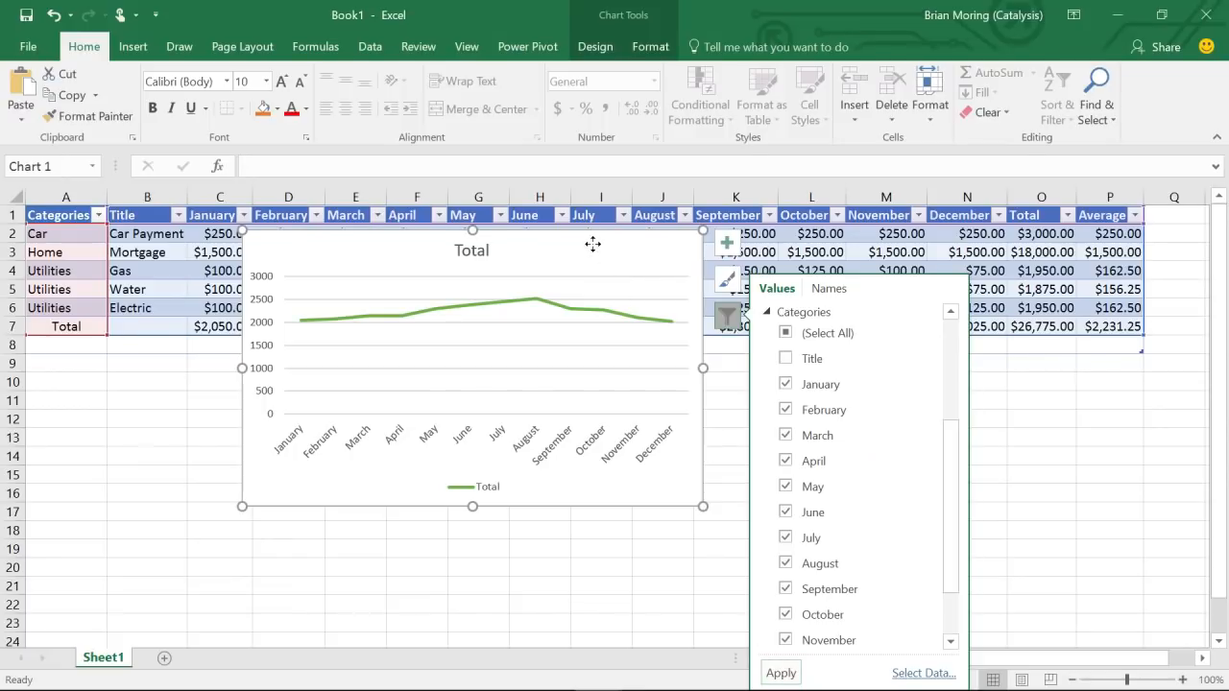
{"action": "left_click", "coordinate": [593, 248]}
{"action": "left_click_drag", "start_coordinate": [592, 248], "coordinate": [470, 377]}
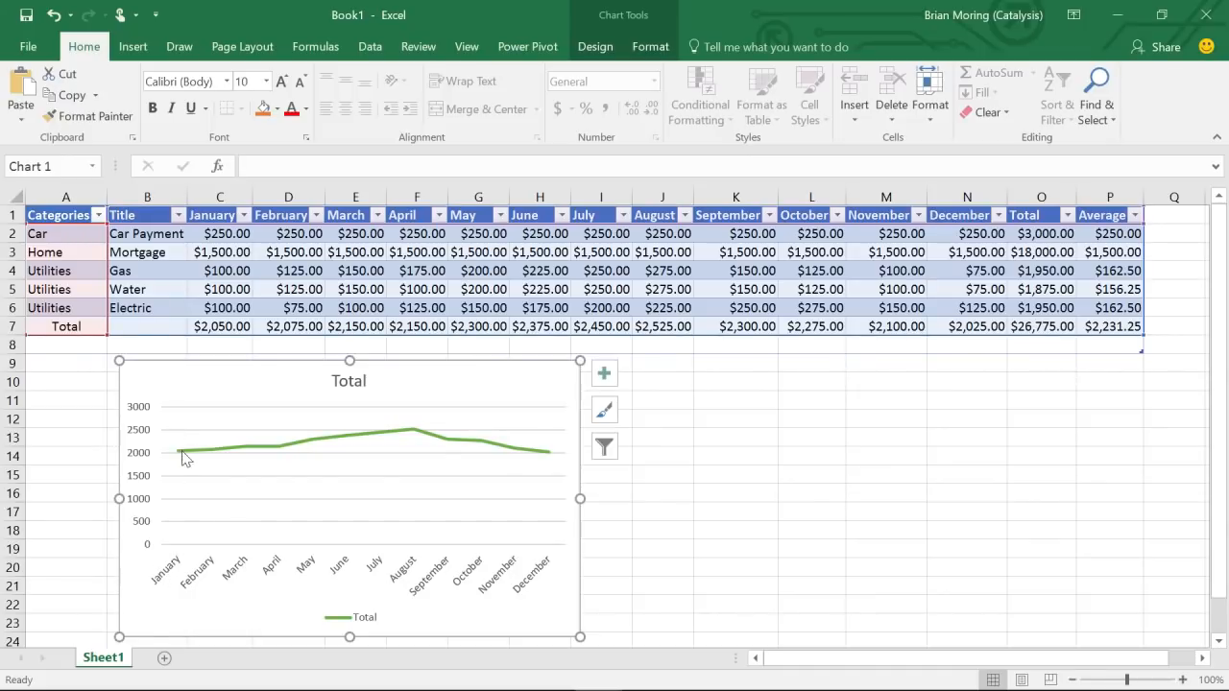
- Nudge the Total line chart up and right, then copy it to the clipboard
{"action": "mouse_move", "coordinate": [180, 458]}
{"action": "mouse_move", "coordinate": [416, 437]}
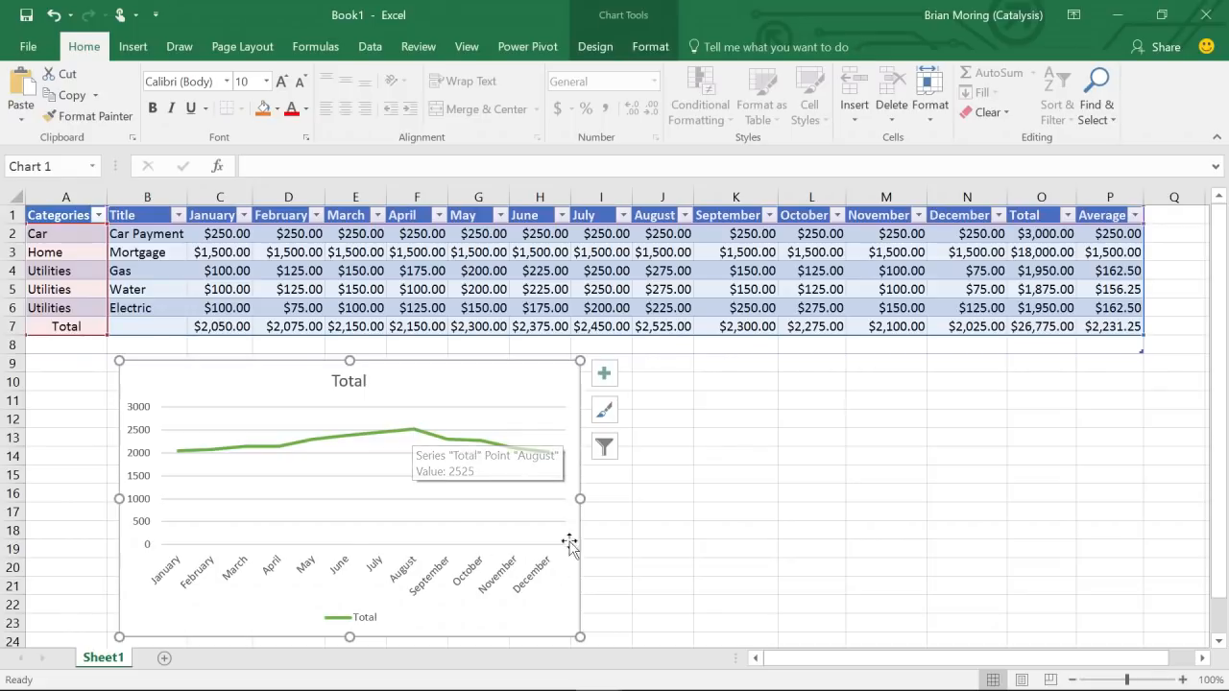
{"action": "mouse_move", "coordinate": [542, 453]}
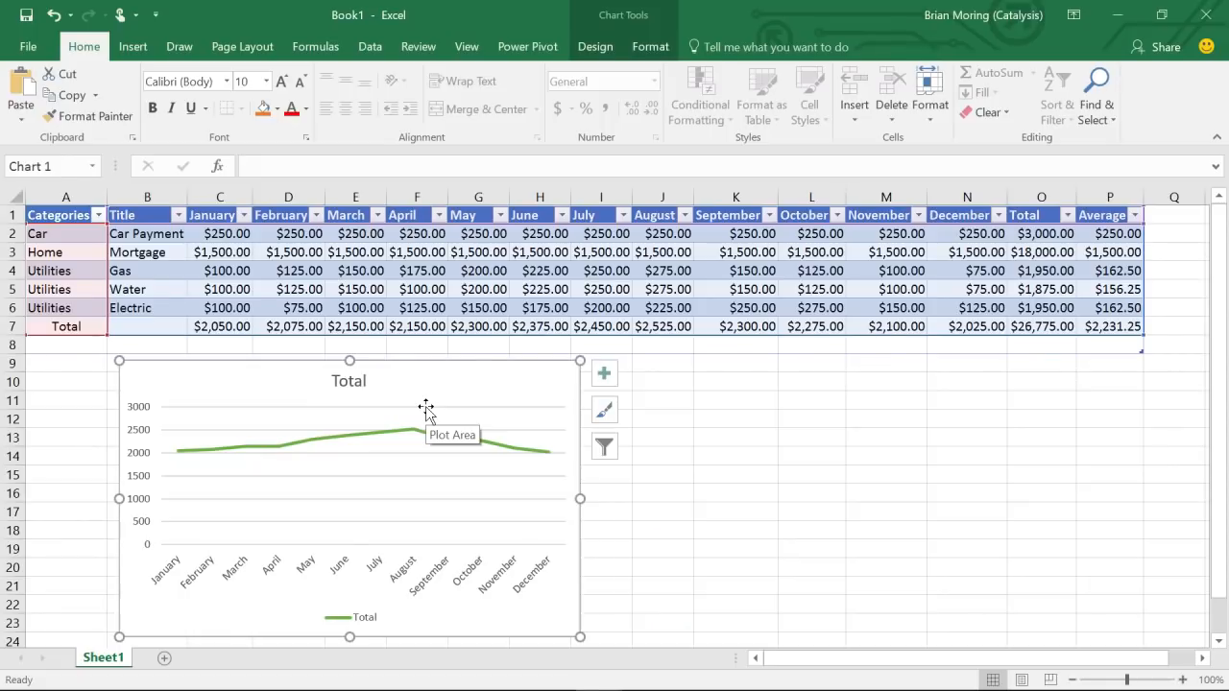
{"action": "left_click_drag", "start_coordinate": [425, 390], "coordinate": [458, 343]}
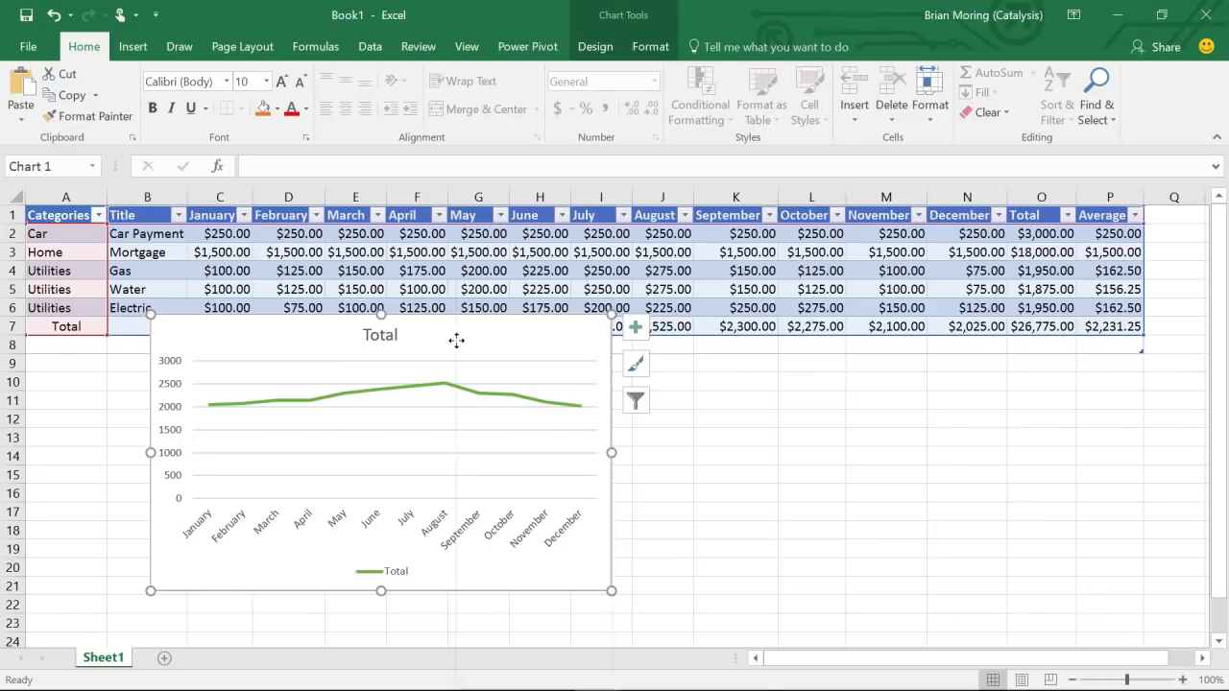
{"action": "right_click", "coordinate": [457, 344]}
{"action": "left_click", "coordinate": [497, 314]}
- Shift the chart down-left so it no longer covers the totals in row 7
{"action": "left_click_drag", "start_coordinate": [503, 324], "coordinate": [444, 362]}
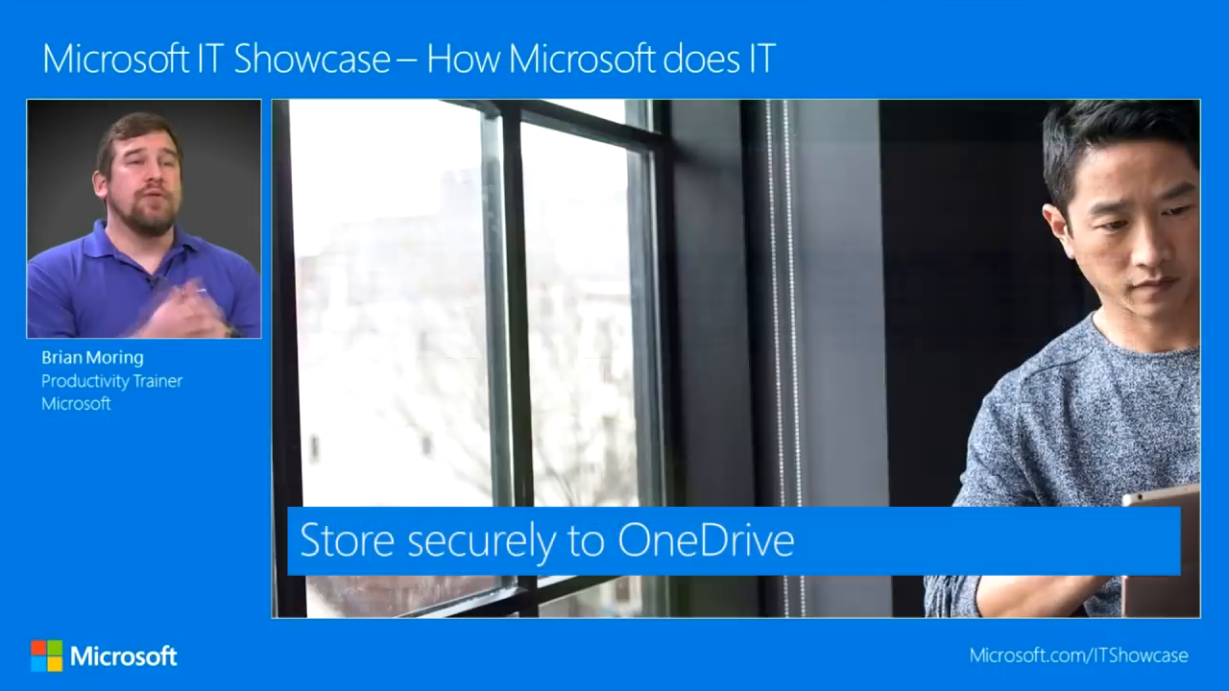
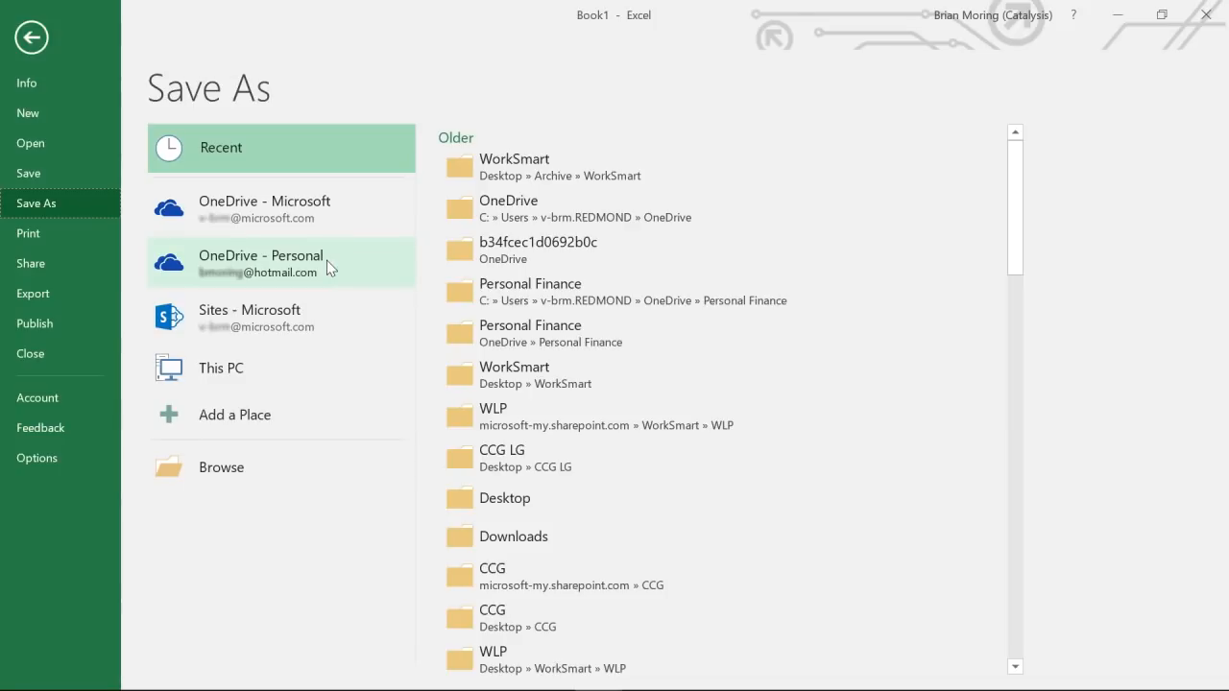
- Choose OneDrive - Personal as the save location for Book1
{"action": "left_click", "coordinate": [327, 260]}
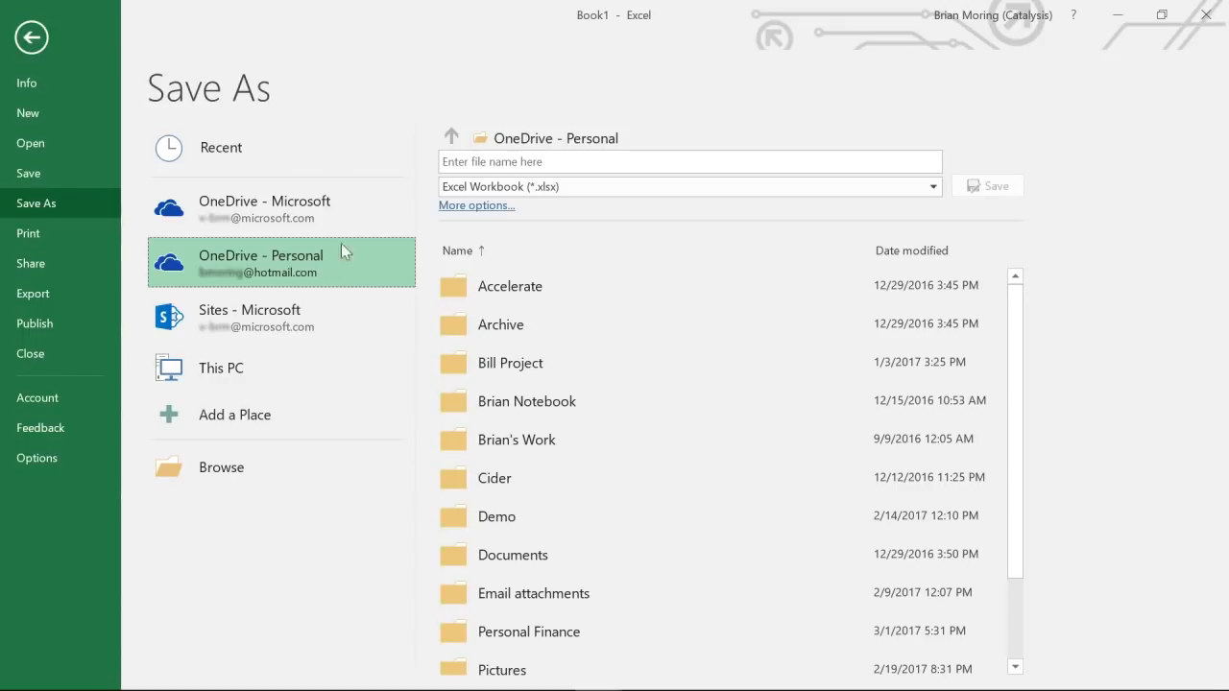
- Name the workbook 'Excel Demo' and save it to OneDrive - Personal
{"action": "left_click", "coordinate": [486, 162]}
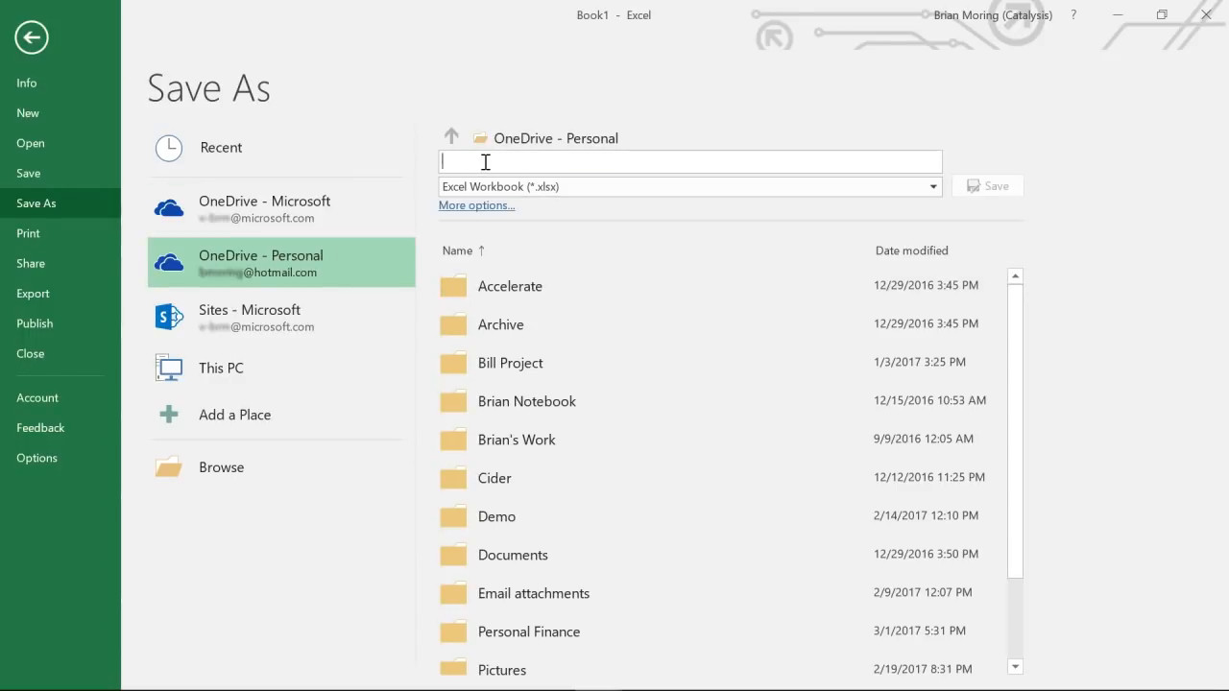
{"action": "type", "text": "Excel Demo"}
{"action": "left_click", "coordinate": [976, 188]}
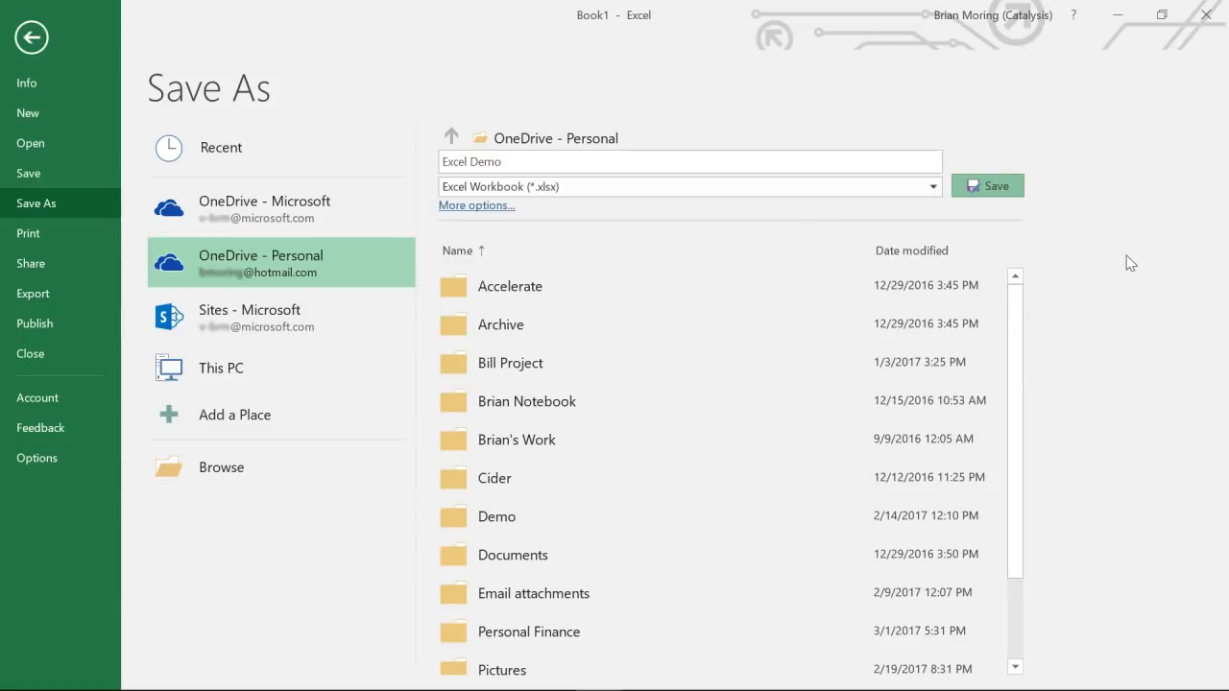
{"action": "left_click", "coordinate": [981, 185]}
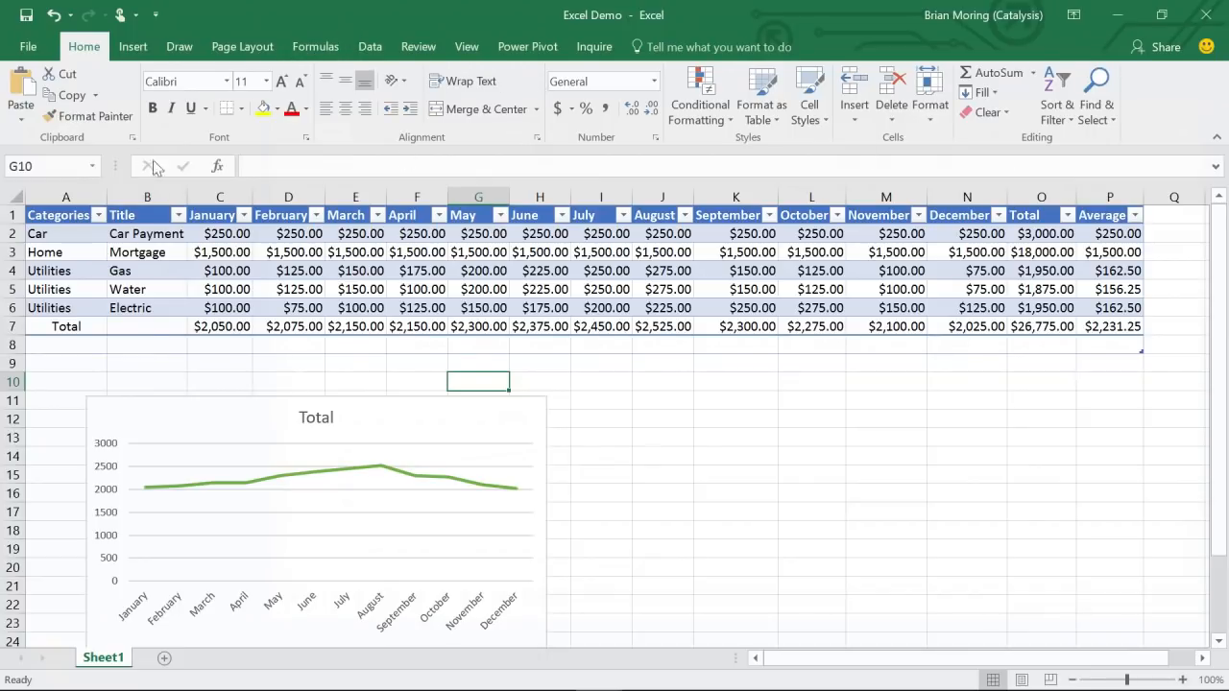
{"action": "left_click", "coordinate": [29, 48]}
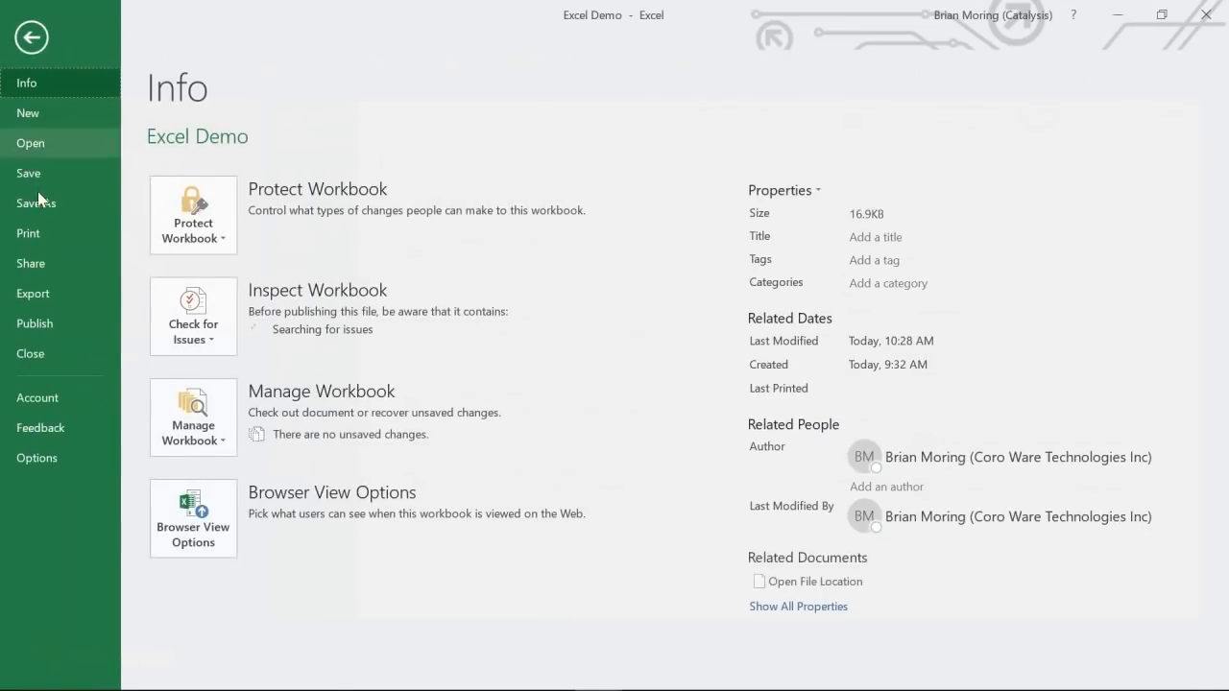
{"action": "left_click", "coordinate": [36, 261]}
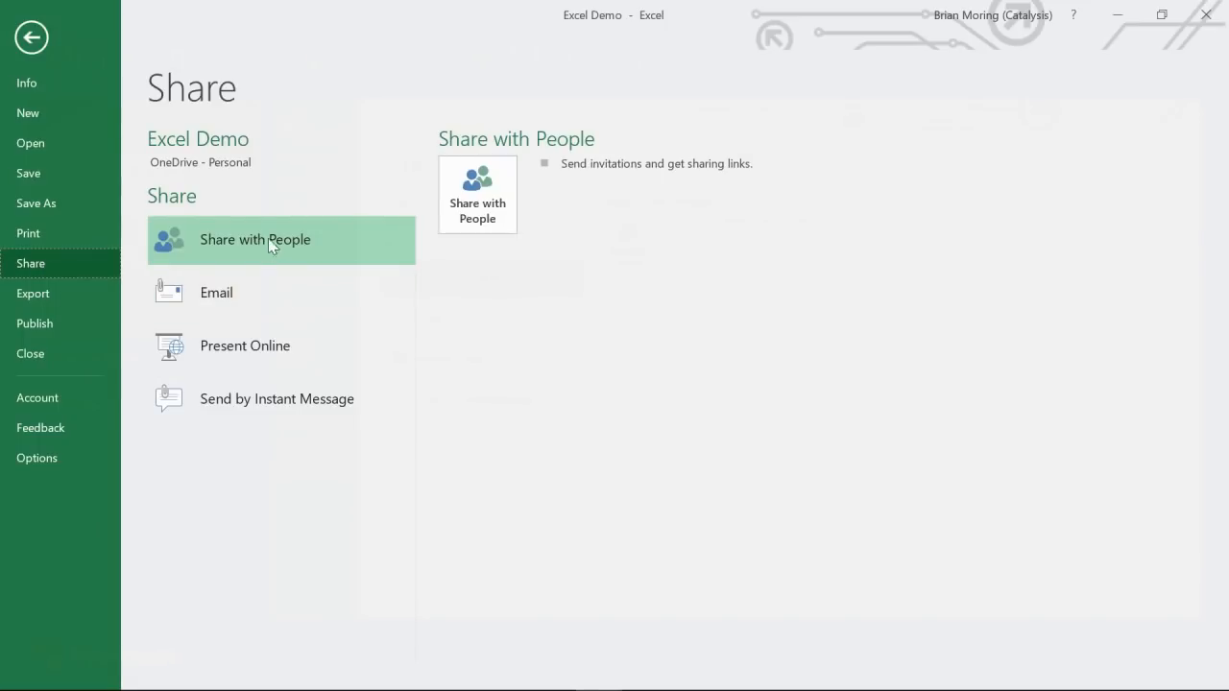
{"action": "left_click", "coordinate": [31, 38]}
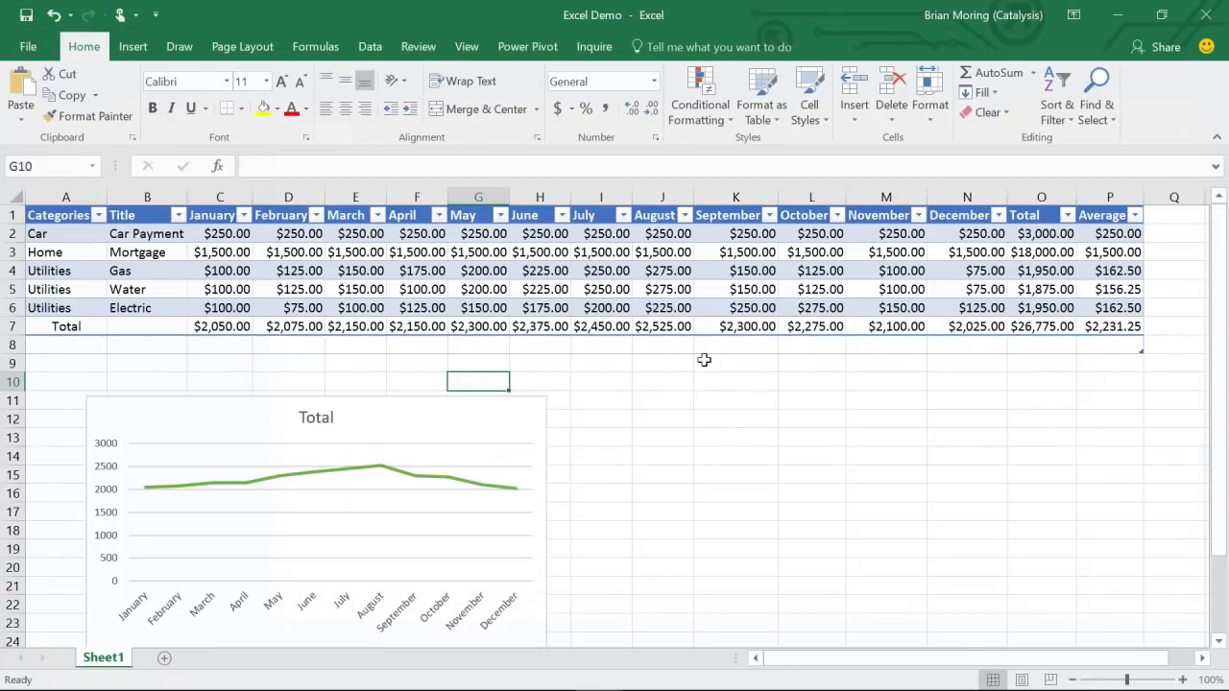
{"action": "left_click", "coordinate": [1158, 55]}
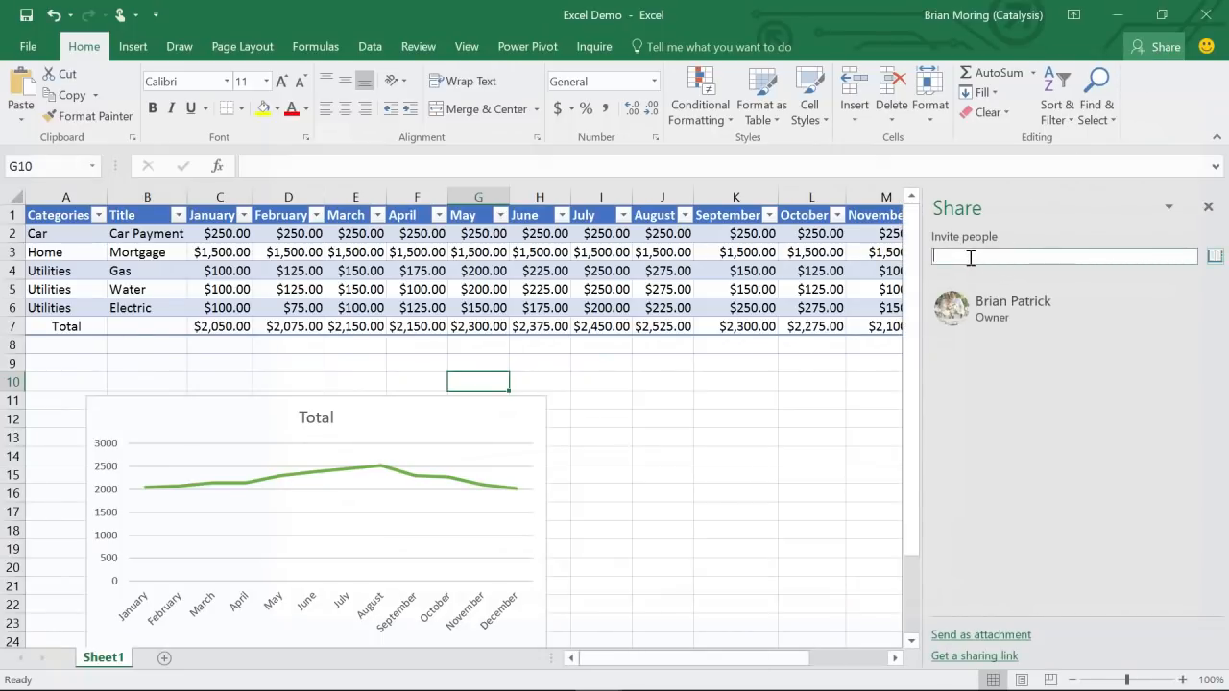
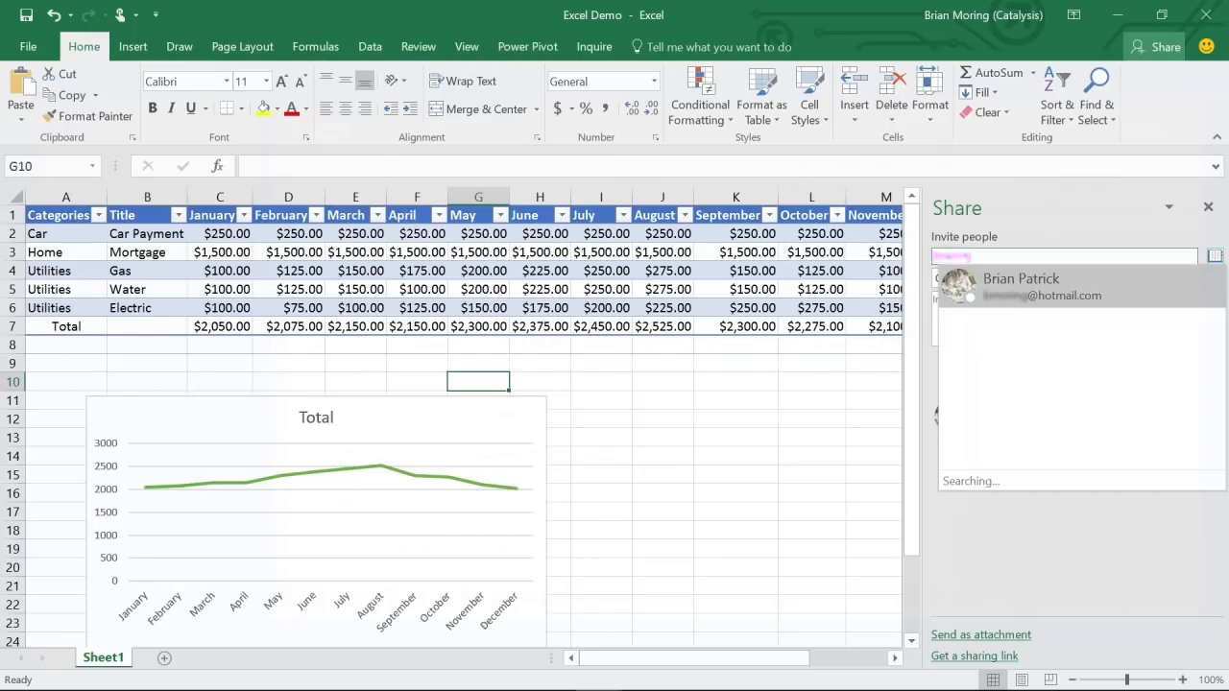
- Invite a contact chosen from the suggestions and set their permission to Can view
{"action": "left_click", "coordinate": [1046, 283]}
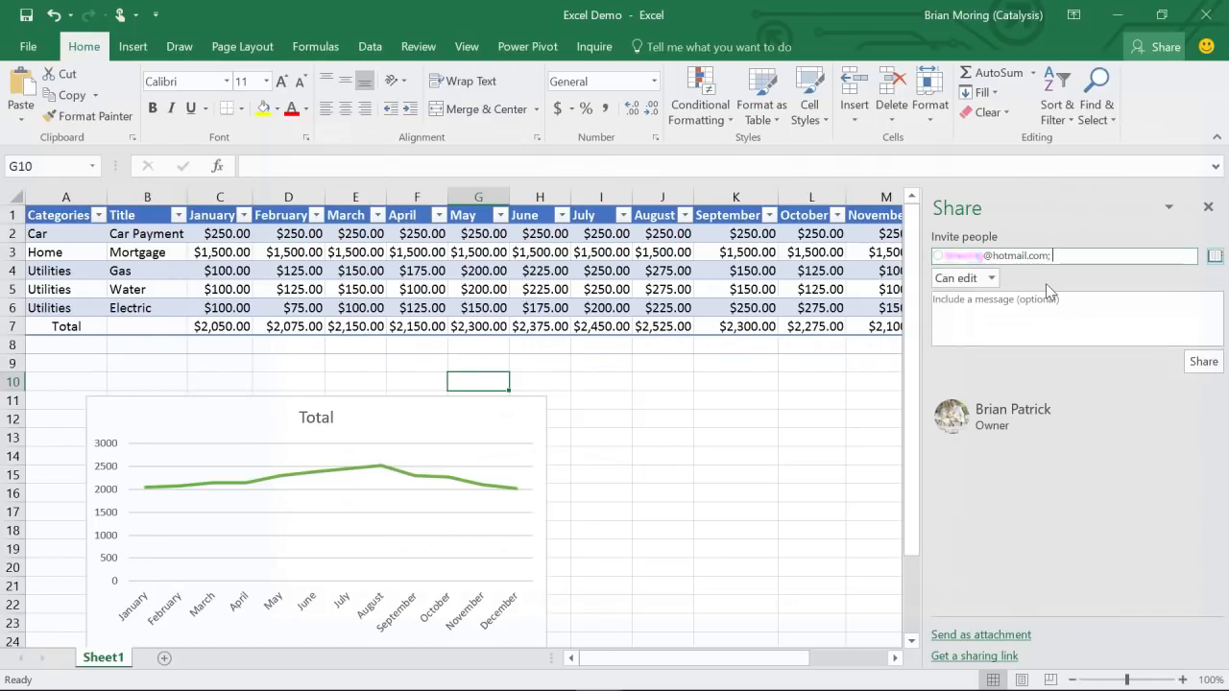
{"action": "left_click", "coordinate": [995, 314]}
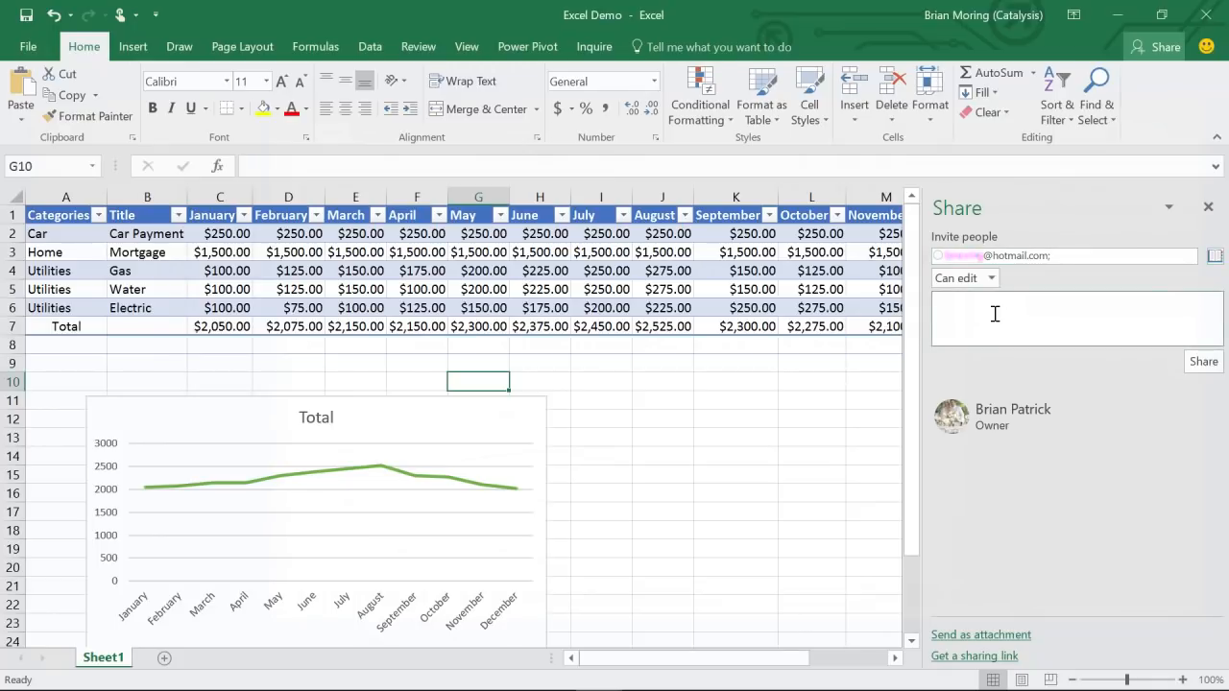
{"action": "left_click", "coordinate": [992, 279]}
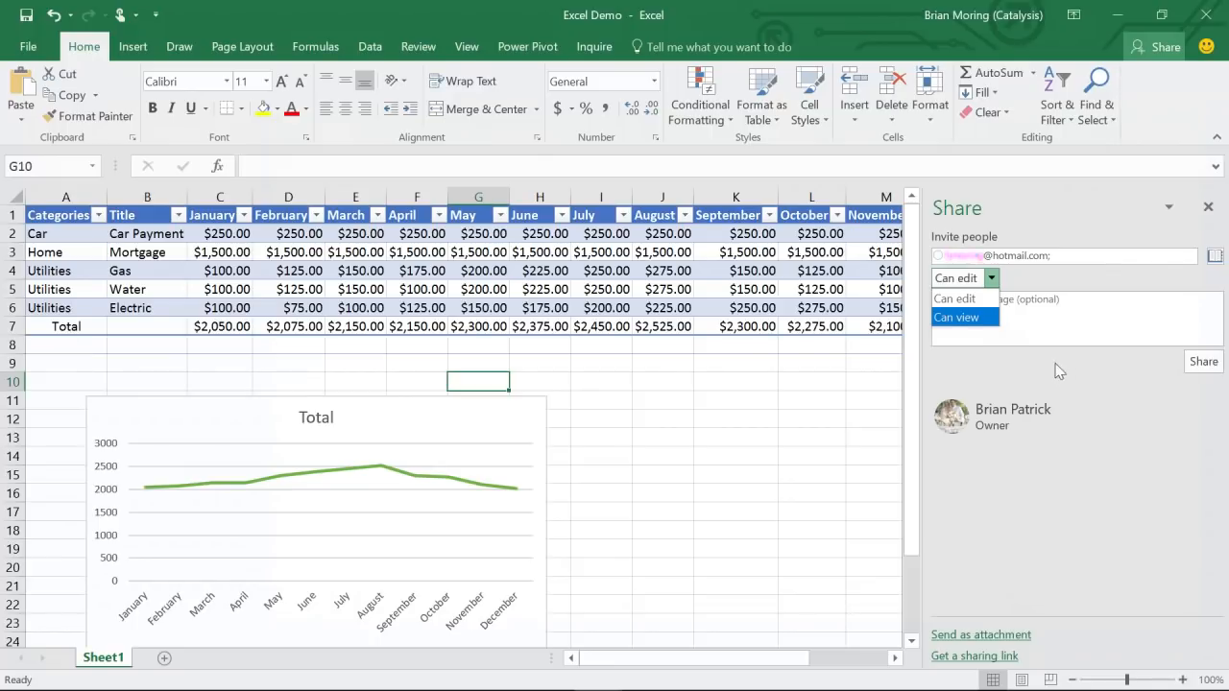
{"action": "left_click", "coordinate": [963, 318]}
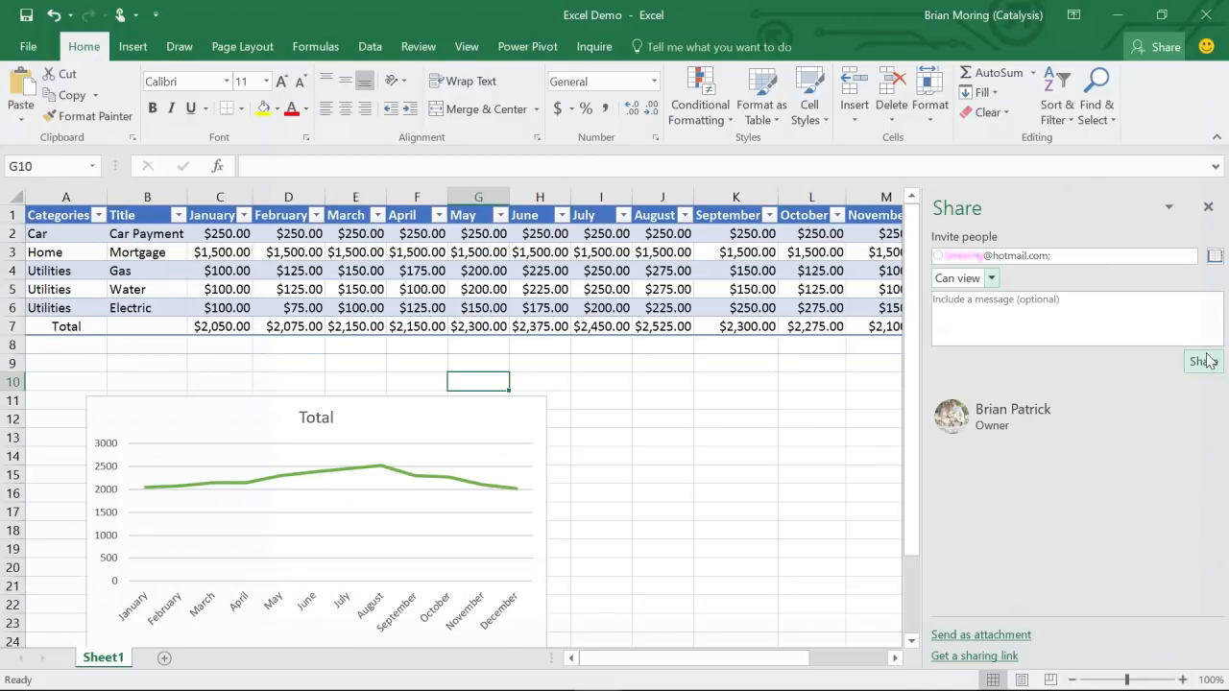
- Close the Share pane to show the full budget table, then begin a command search
{"action": "left_click", "coordinate": [1209, 209]}
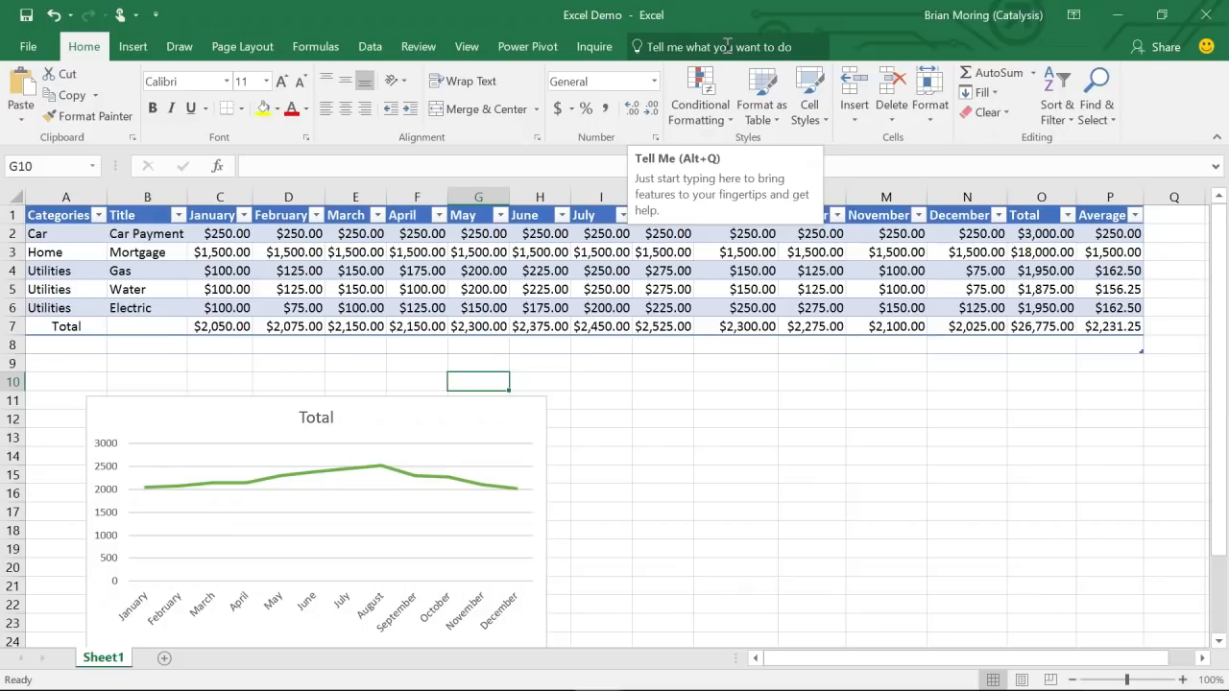
{"action": "left_click", "coordinate": [672, 47]}
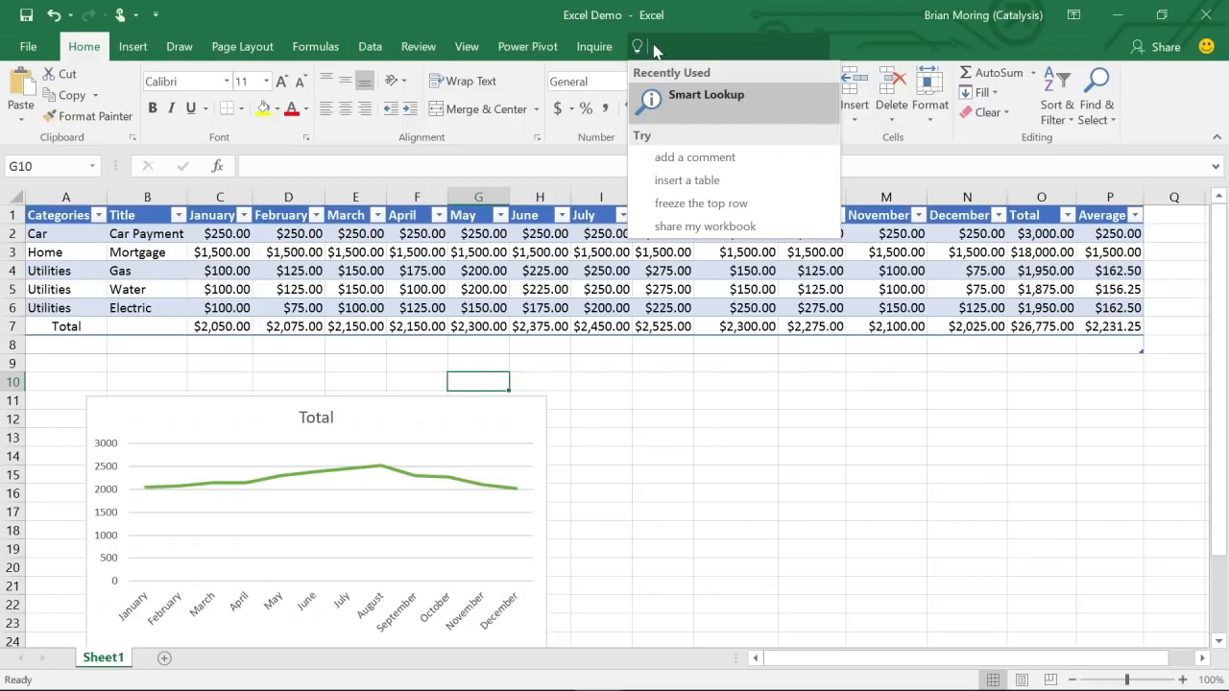
{"action": "type", "text": "Auto"}
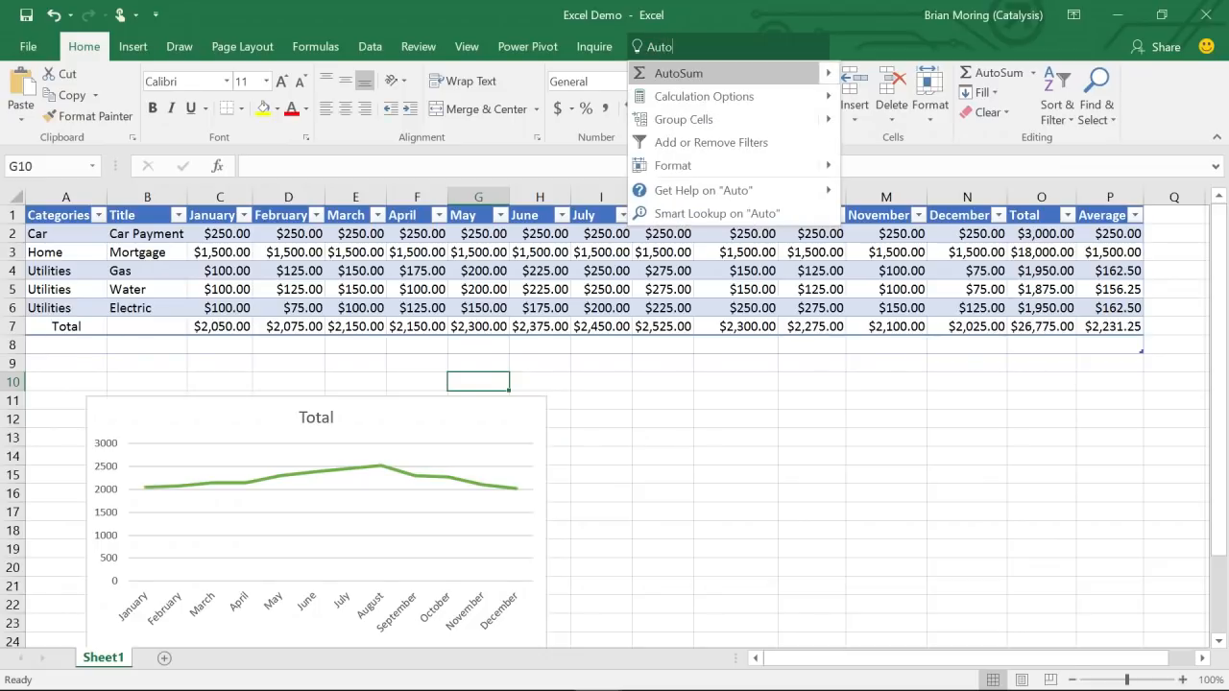
{"action": "type", "text": "su"}
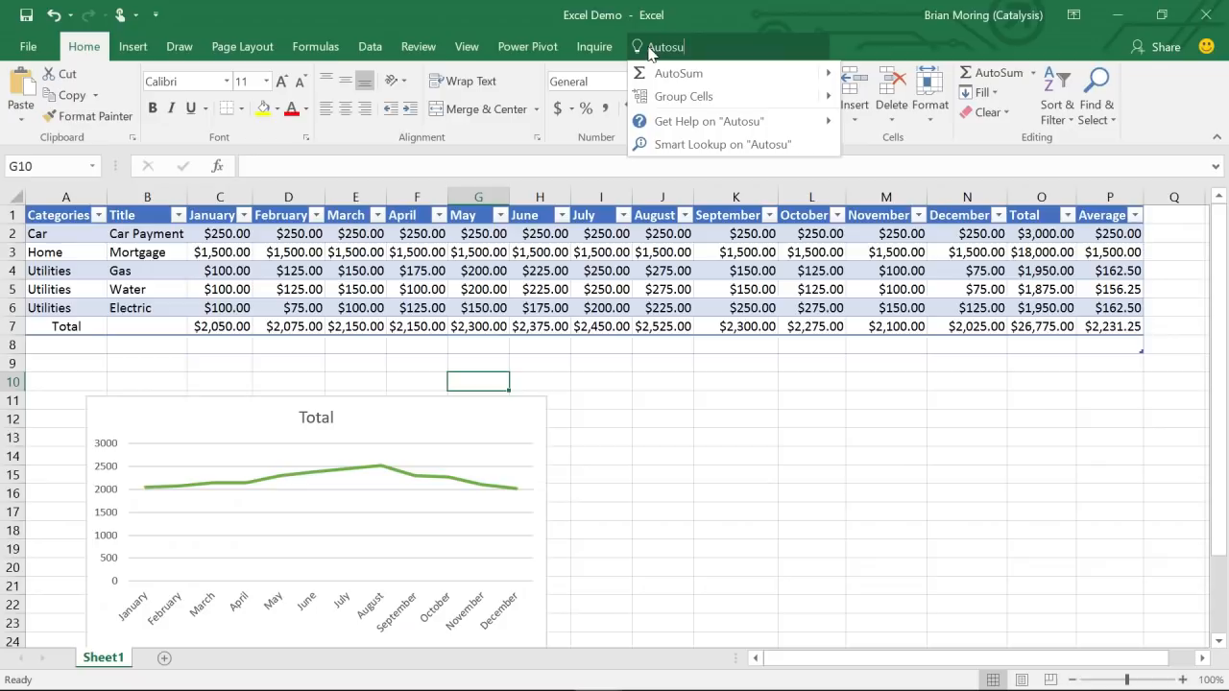
{"action": "left_click", "coordinate": [725, 16]}
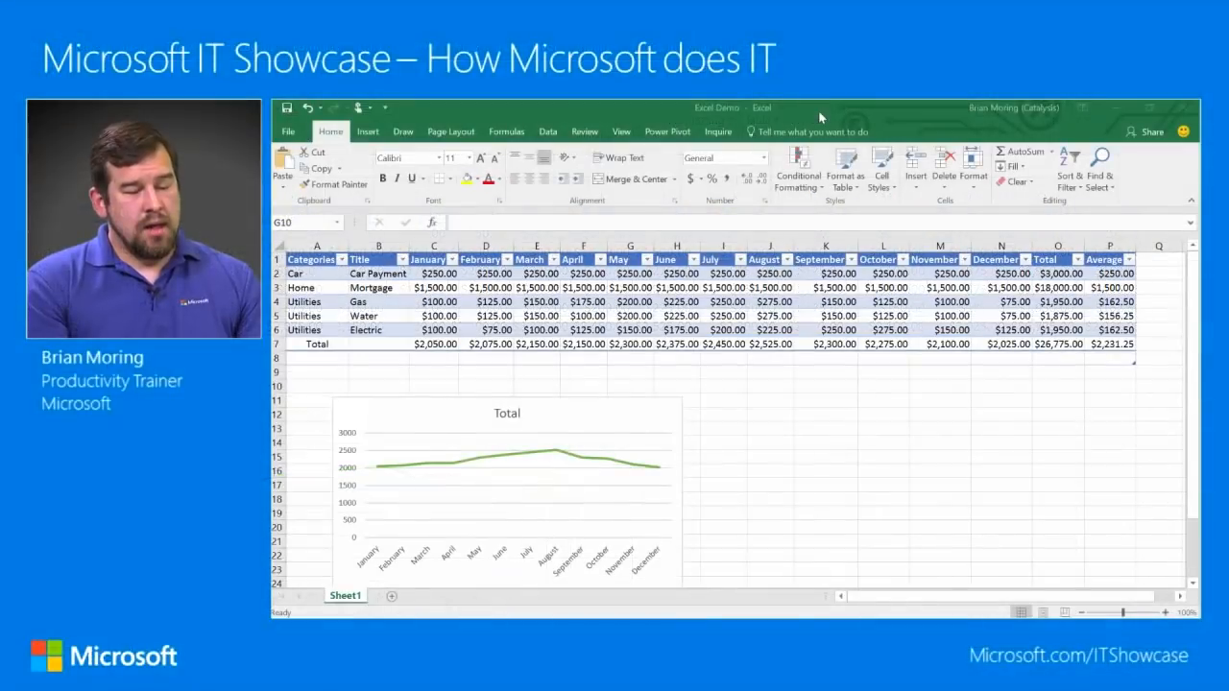